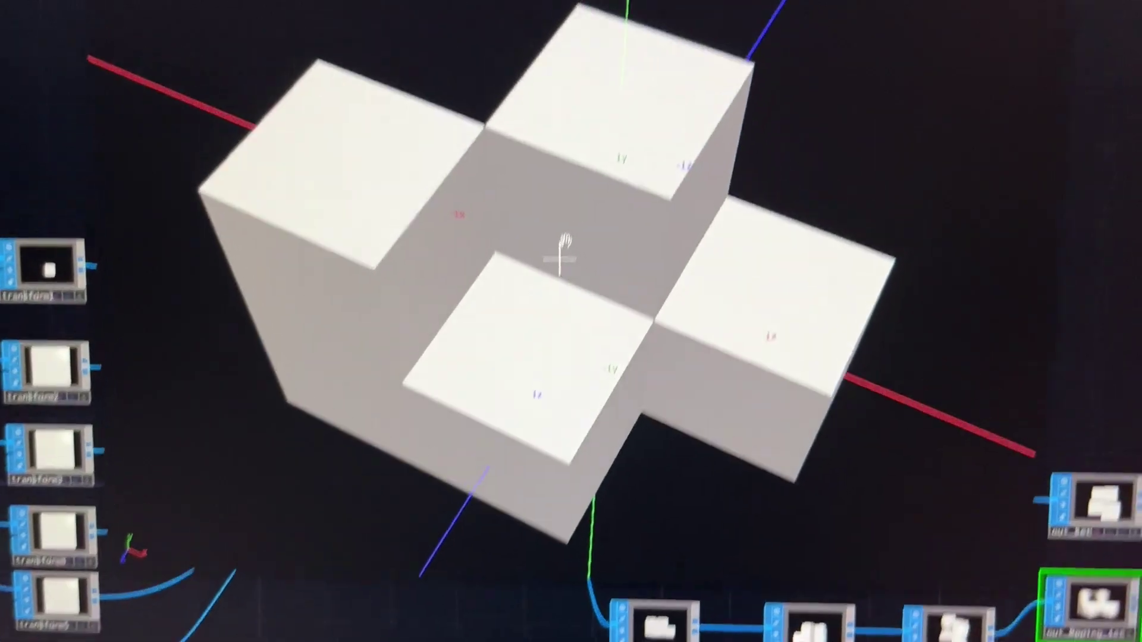
Inspect the combined box geometry from above, the front and the sides.
left_click_drag(565, 241, 786, 186)
left_click_drag(488, 271, 845, 250)
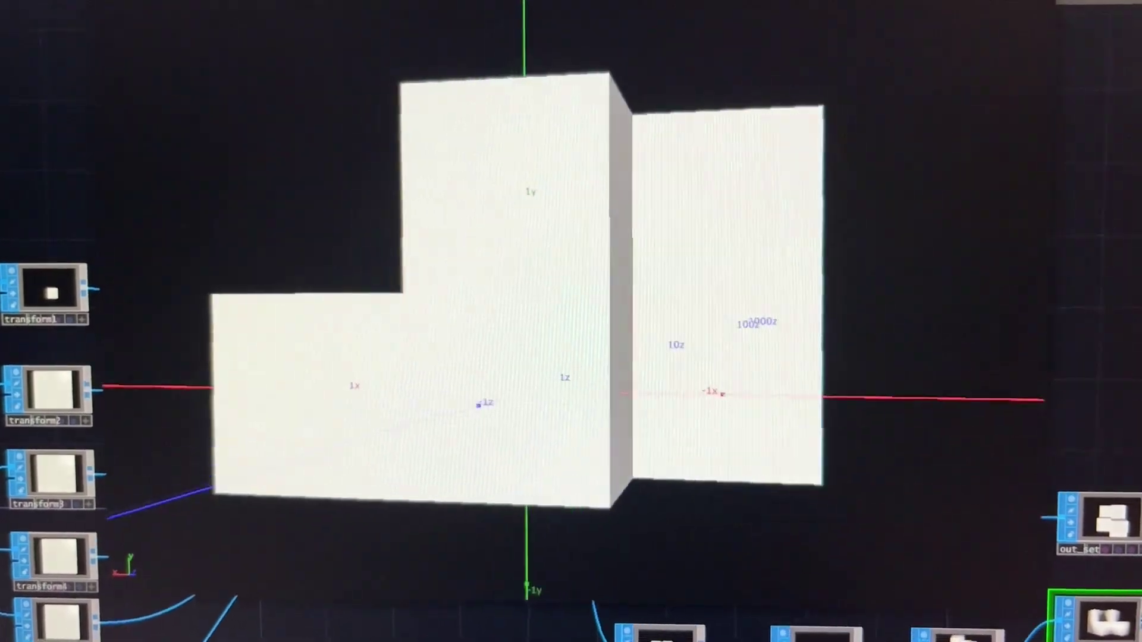
left_click_drag(479, 405, 485, 279)
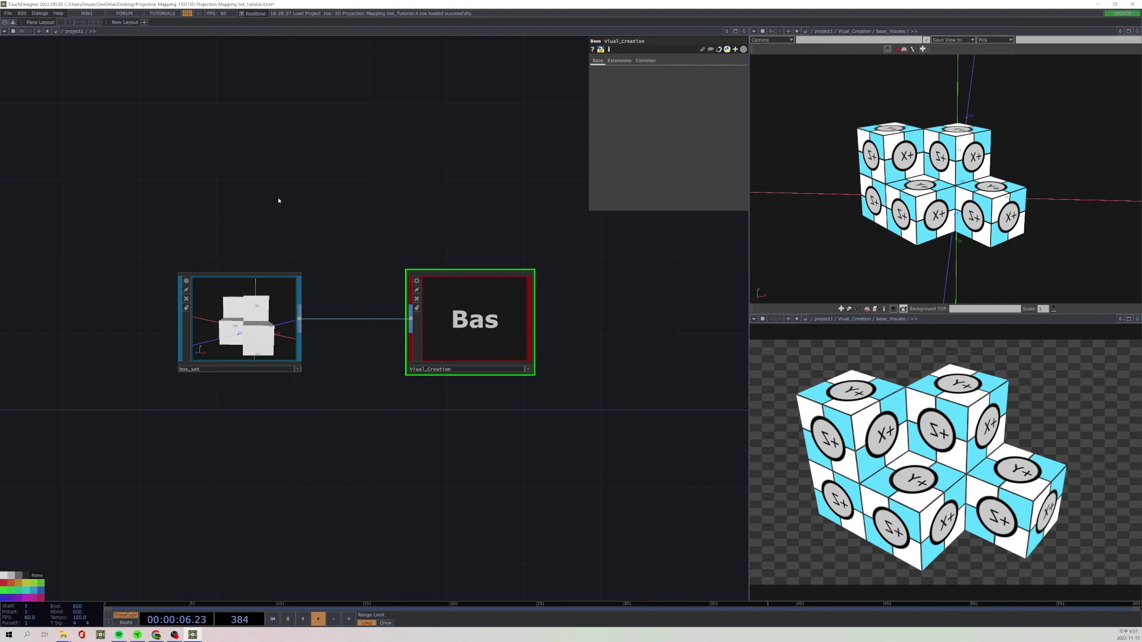
Select the box_set component feeding Visual_Creation and open its internal network.
mouse_move(278, 201)
left_mouse_down()
mouse_move(359, 186)
mouse_move(269, 203)
left_mouse_up()
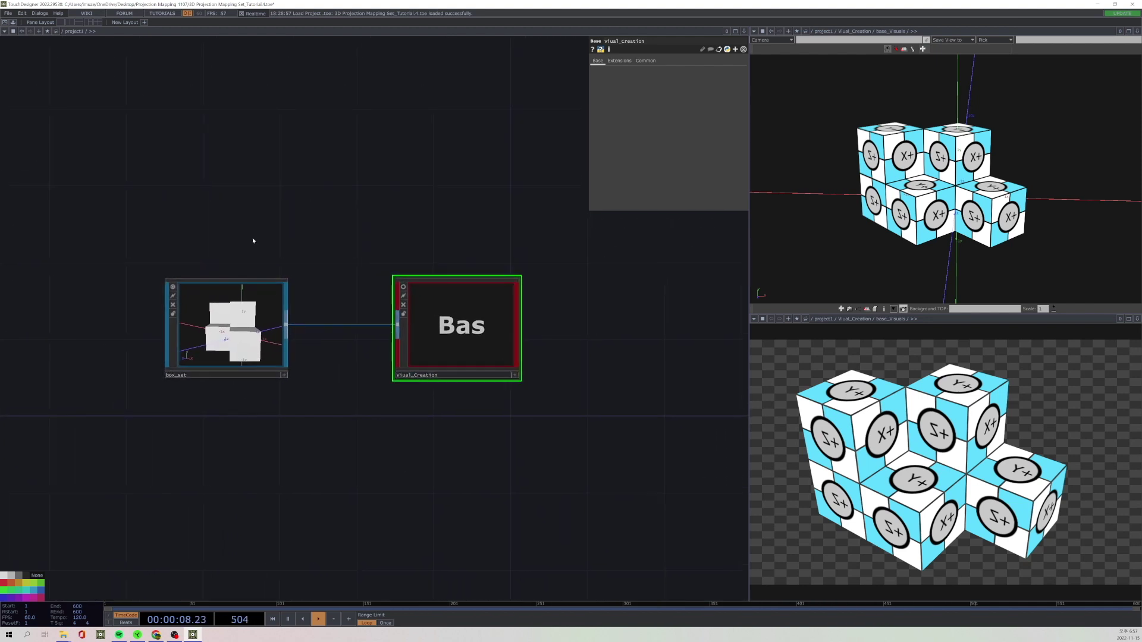
left_click(229, 333)
left_click(432, 340)
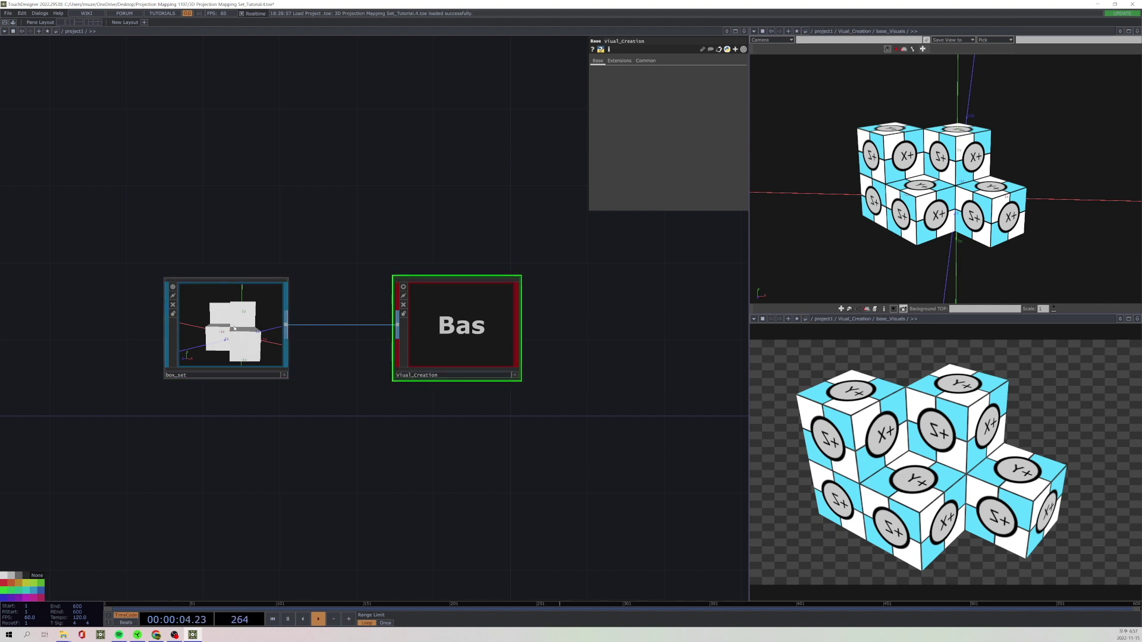
left_click(234, 327)
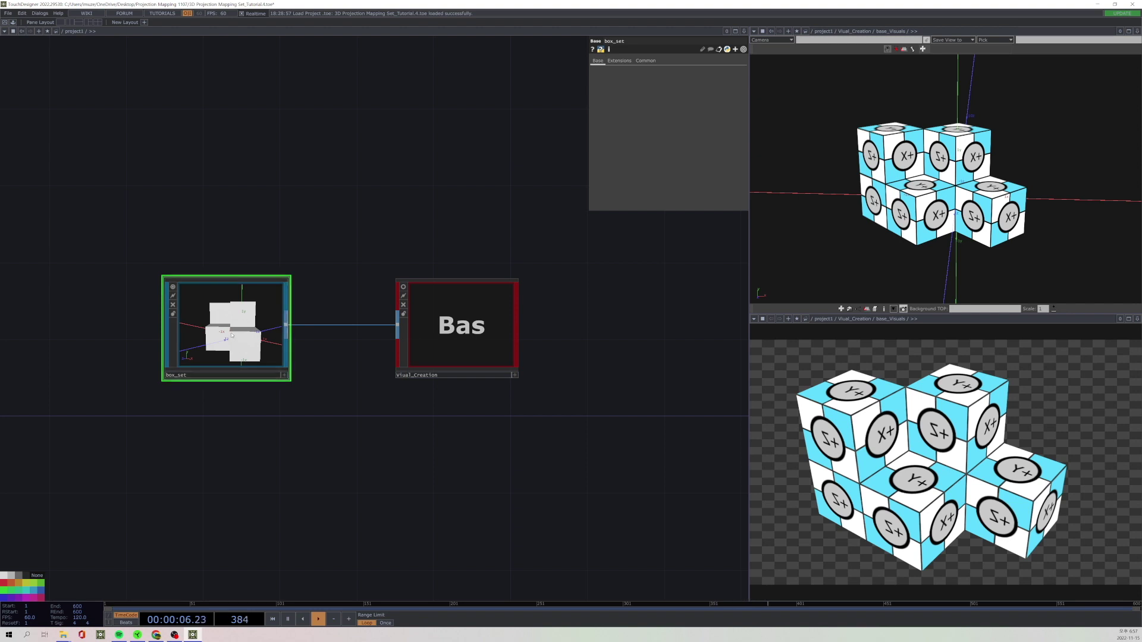
key("i")
left_click_drag(245, 403, 324, 428)
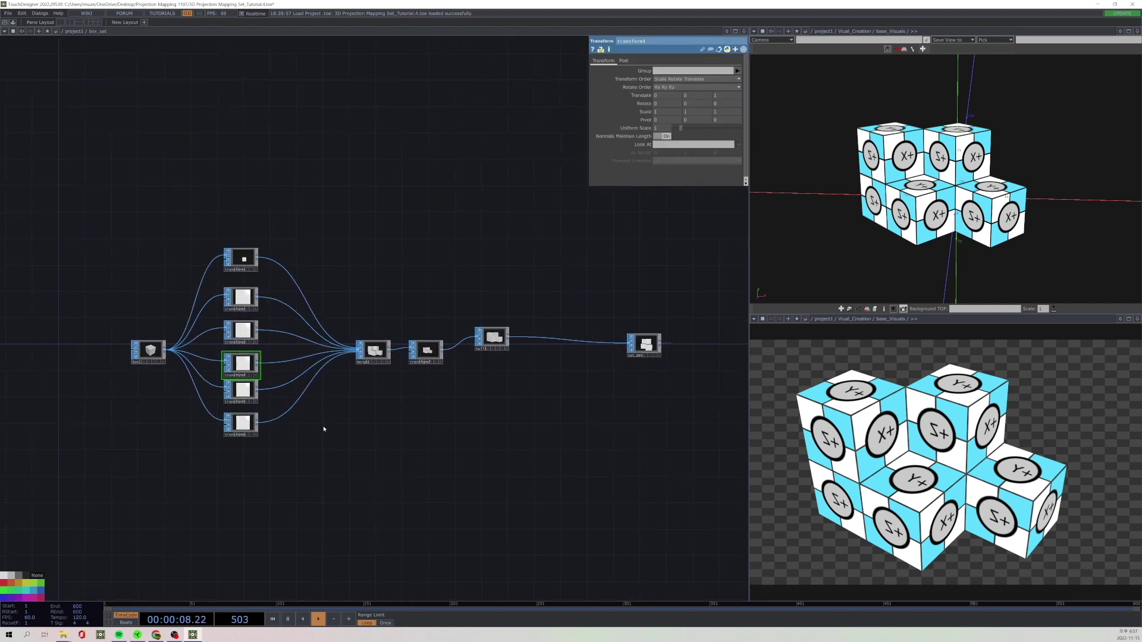
Select the box1 operator that feeds the six transforms and examine its parameters.
scroll(323, 429, "up", 2)
left_click(88, 328)
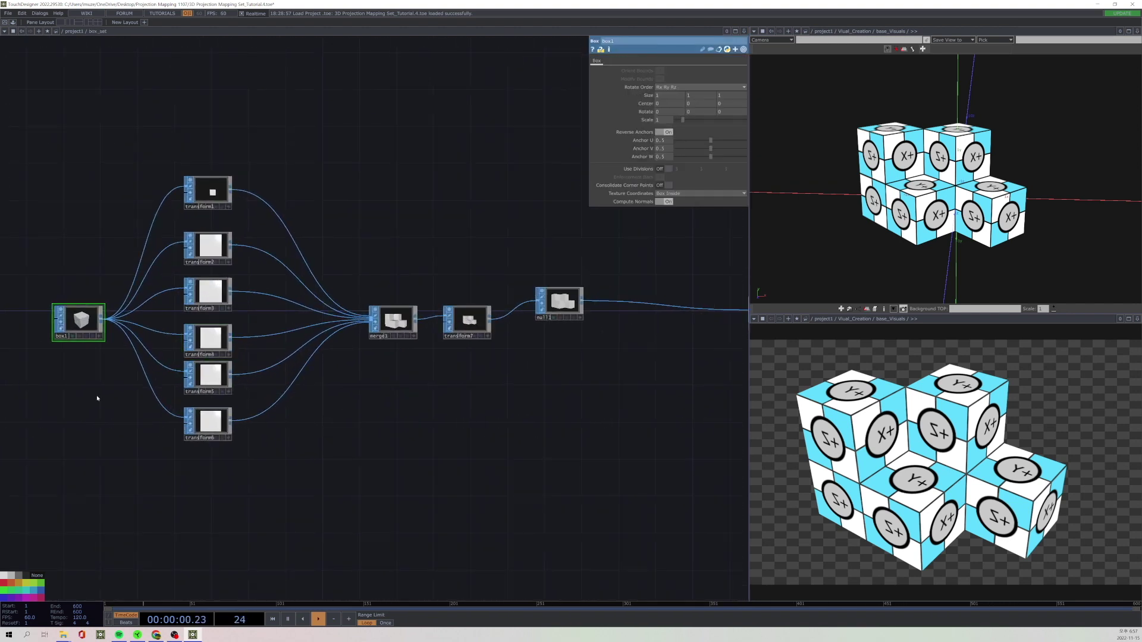
scroll(92, 388, "up", 4)
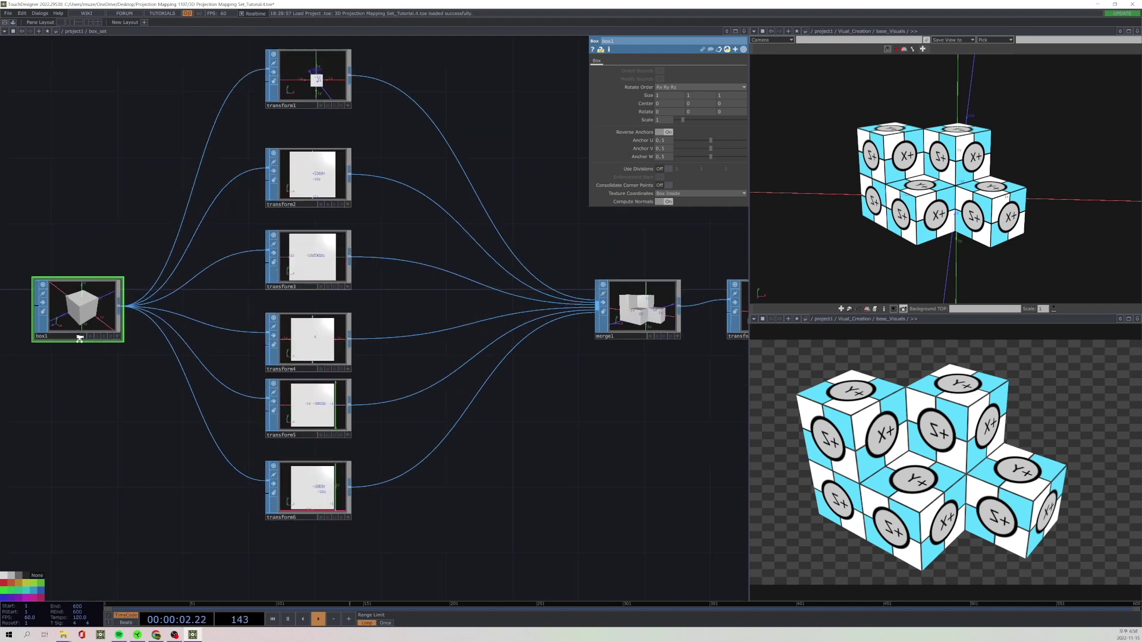
left_click_drag(84, 387, 158, 413)
scroll(196, 415, "down", 3)
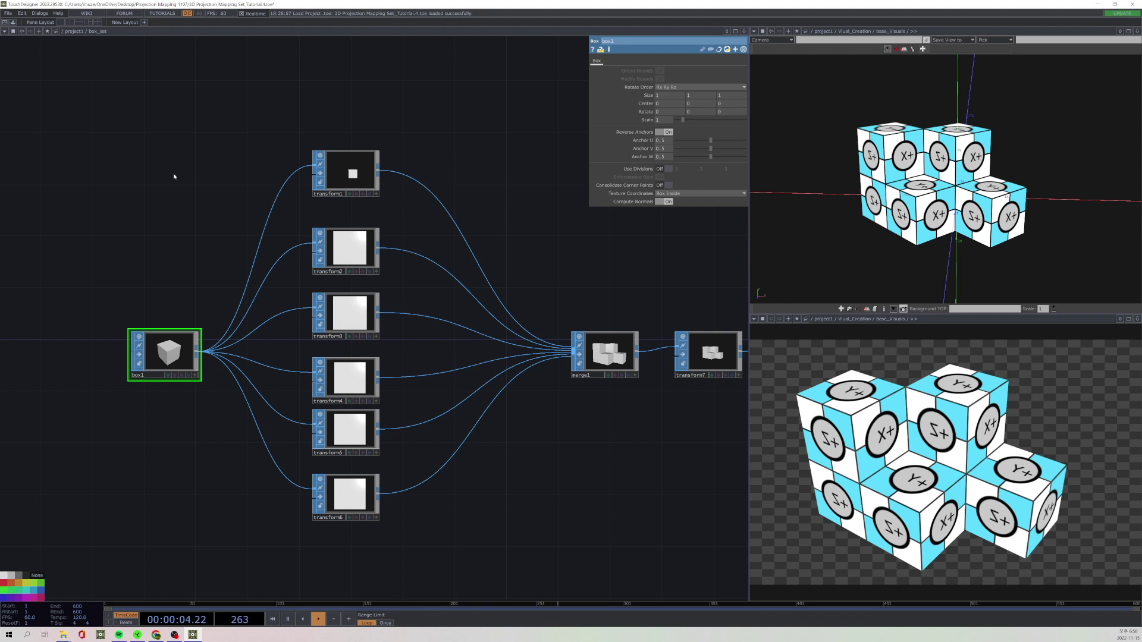
left_click_drag(184, 224, 153, 223)
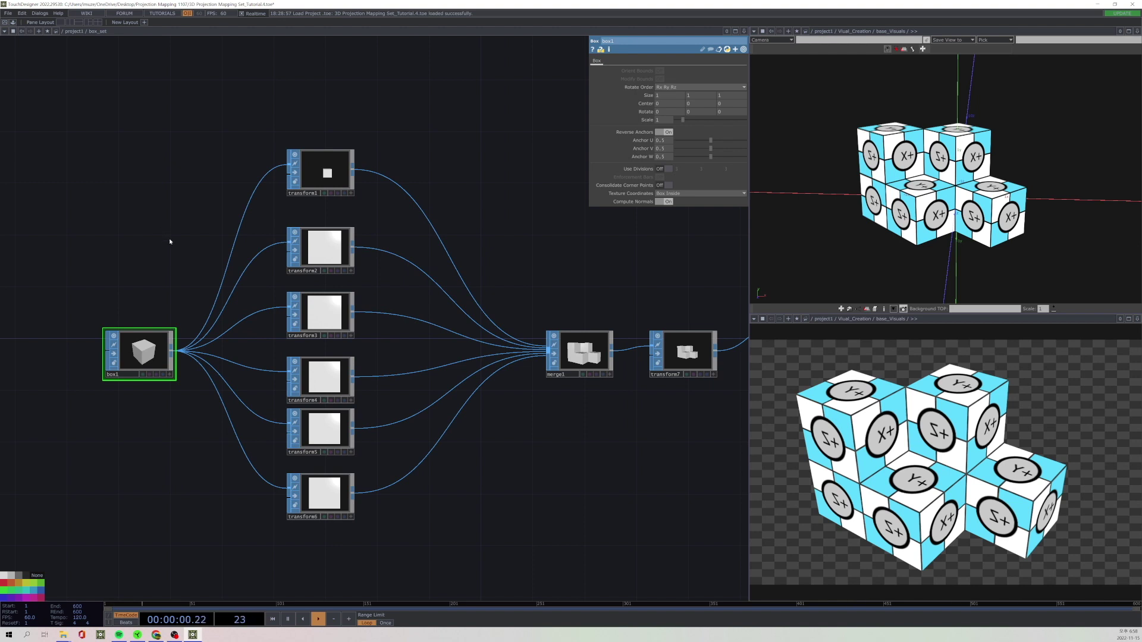
Go up to the project level to view the box_set component, and return to box1 in its network.
scroll(169, 238, "down", 5)
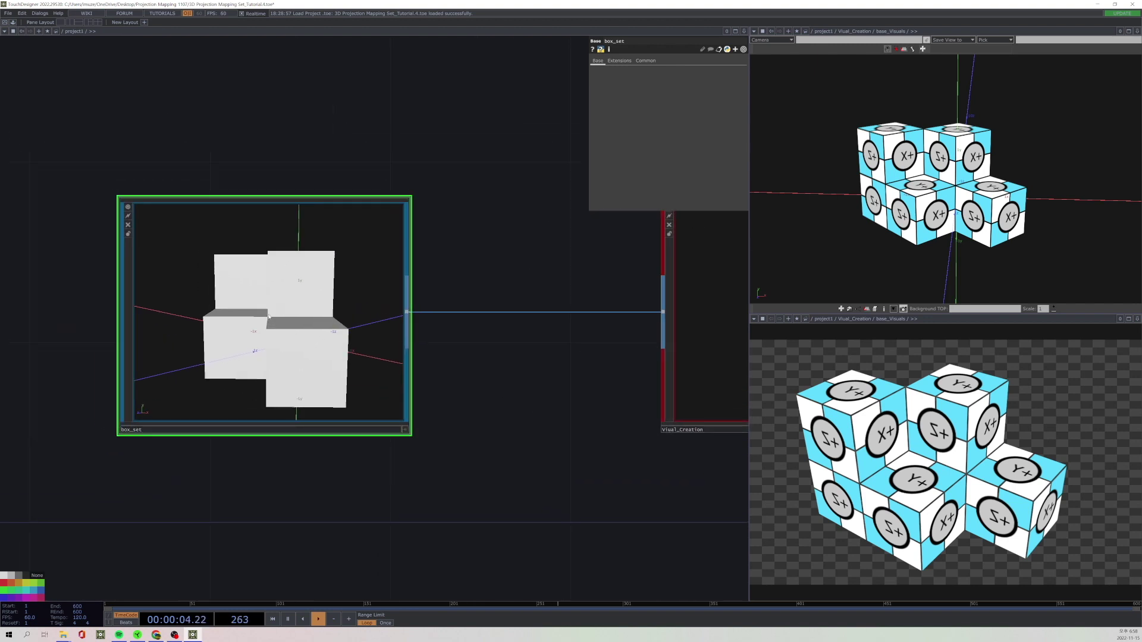
scroll(268, 316, "up", 3)
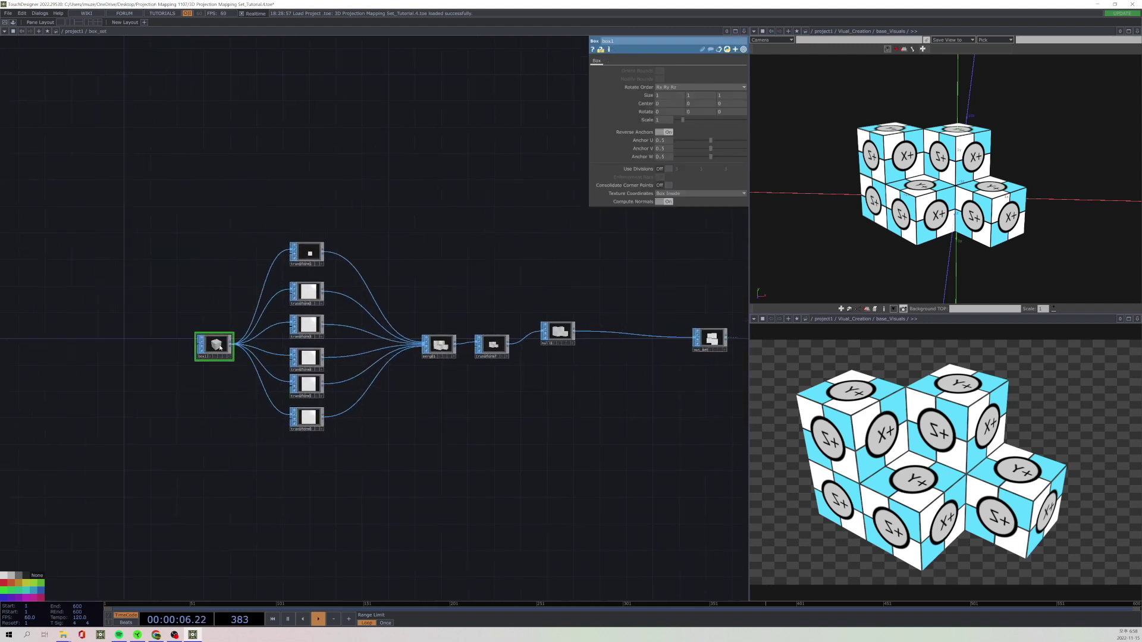
scroll(218, 346, "up", 3)
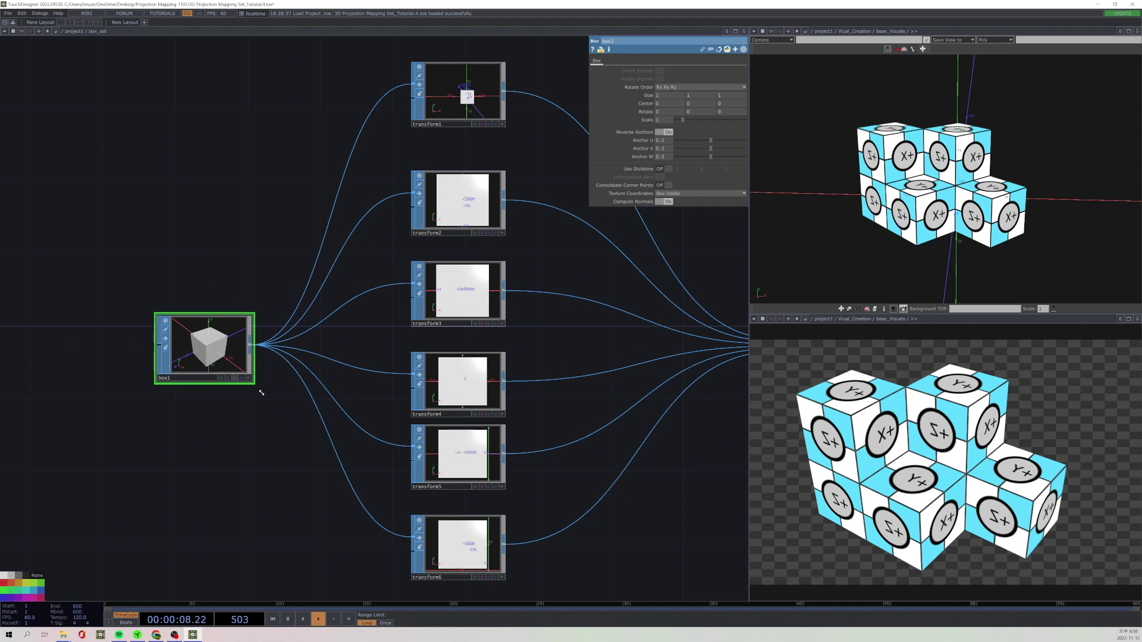
left_click_drag(221, 427, 180, 417)
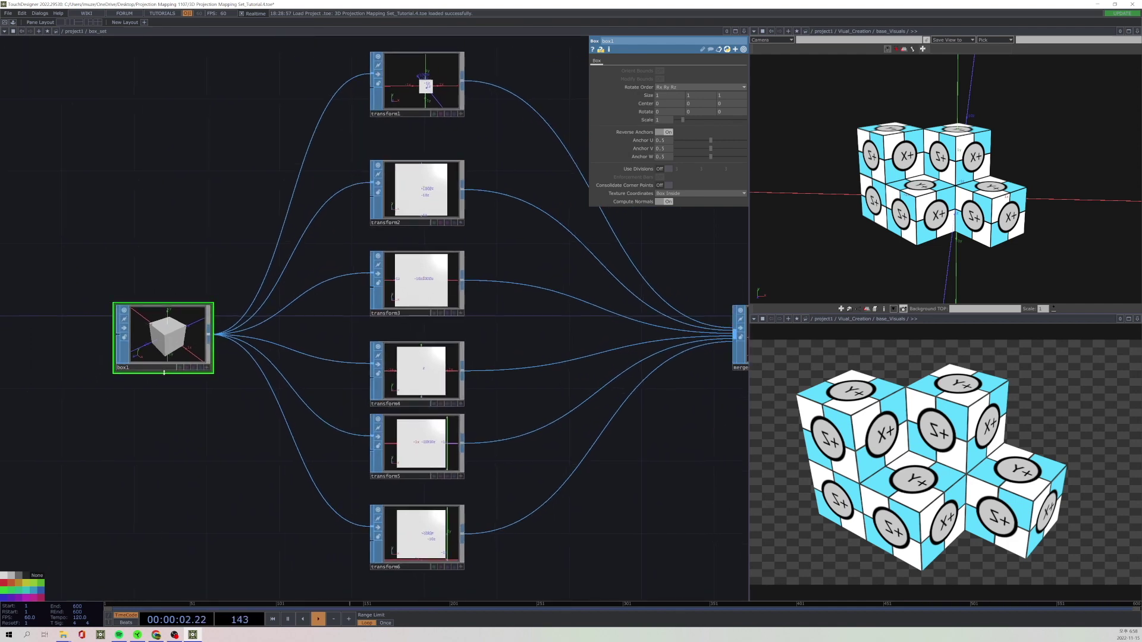
Select transform1 and look up the Transform operator among the SOPs in the operator creation dialog.
left_click(399, 105)
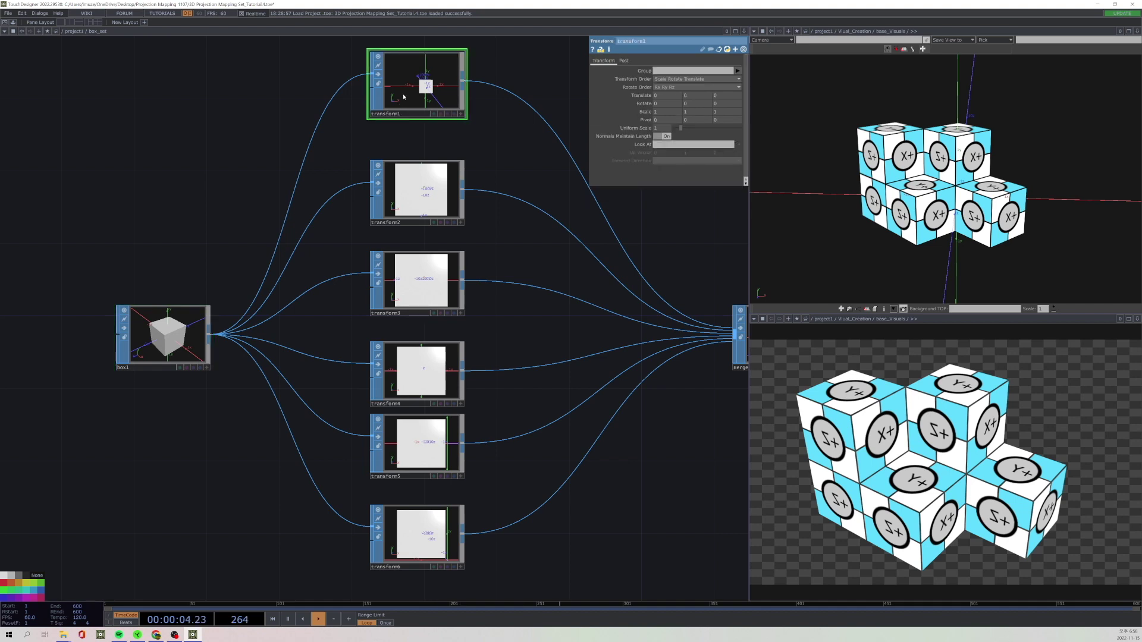
key("Tab")
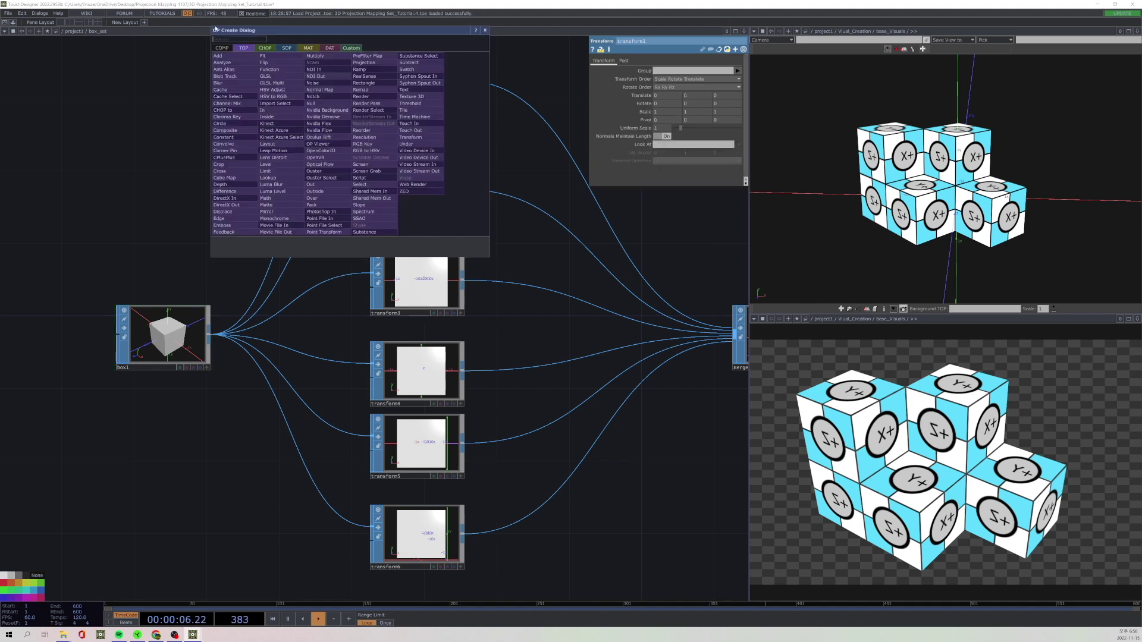
left_click(287, 48)
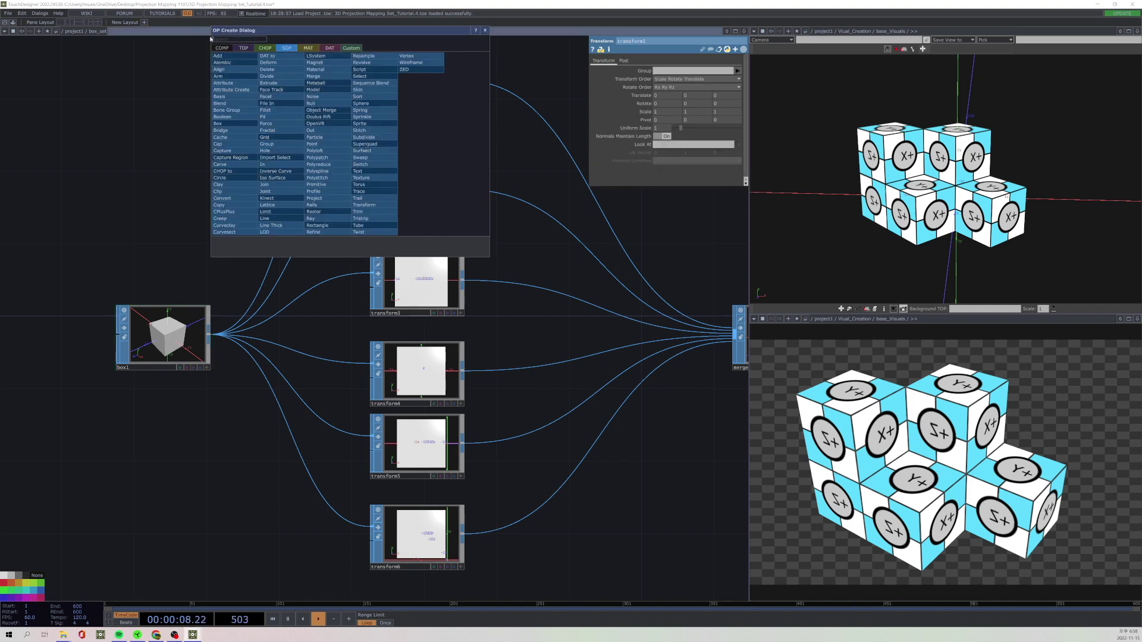
type("tri")
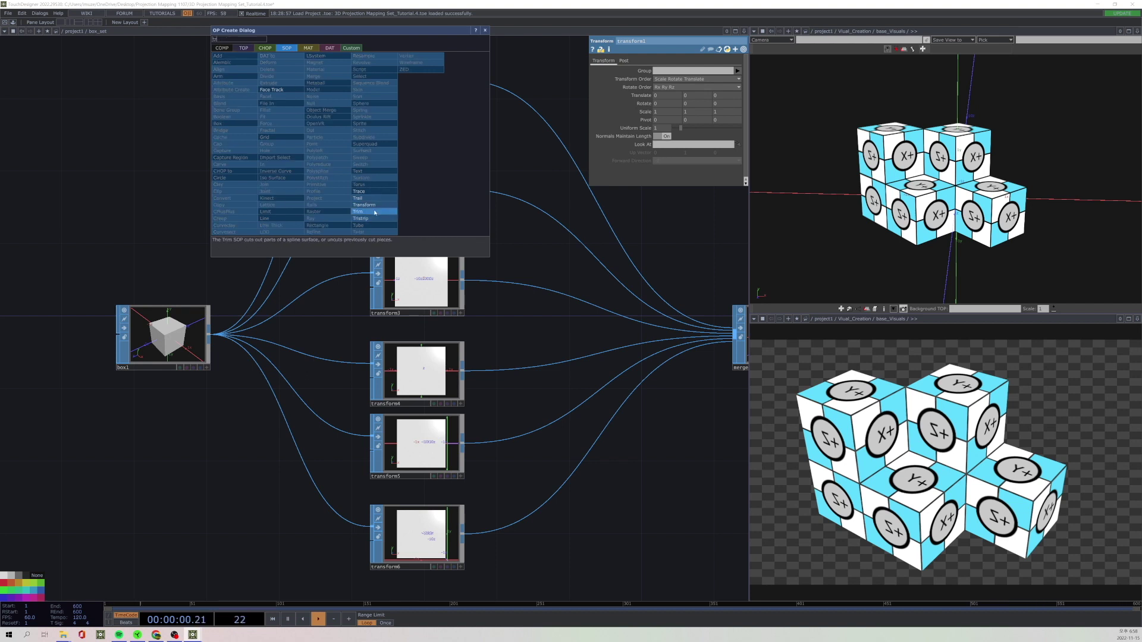
left_click(486, 31)
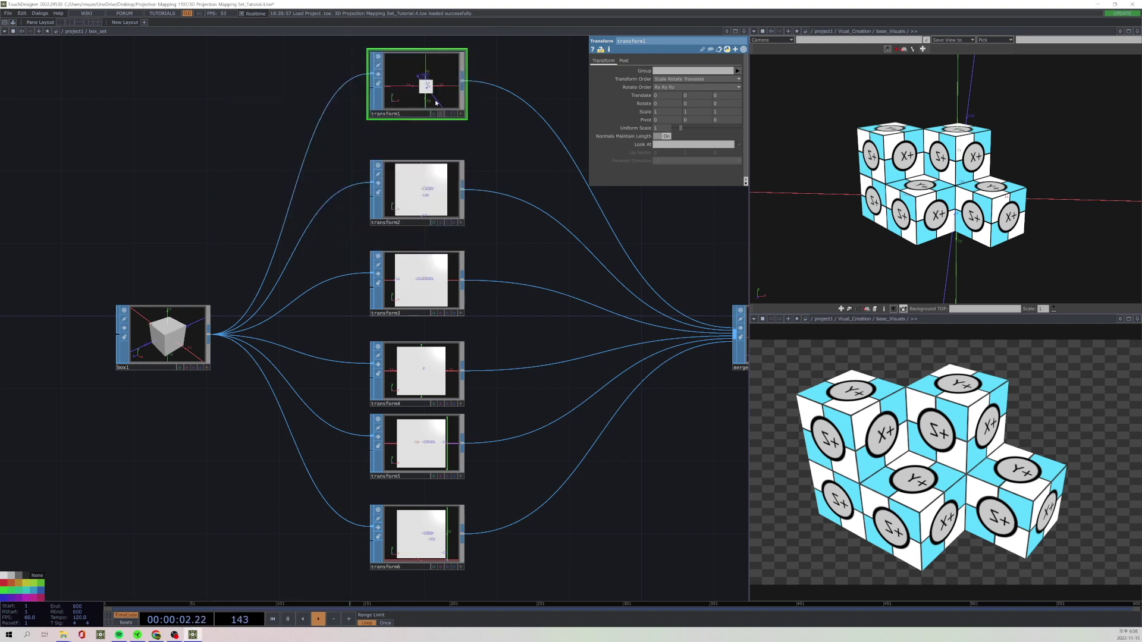
Move the transform1 node slightly down so it sits closer to transform2.
left_click_drag(548, 483, 451, 421)
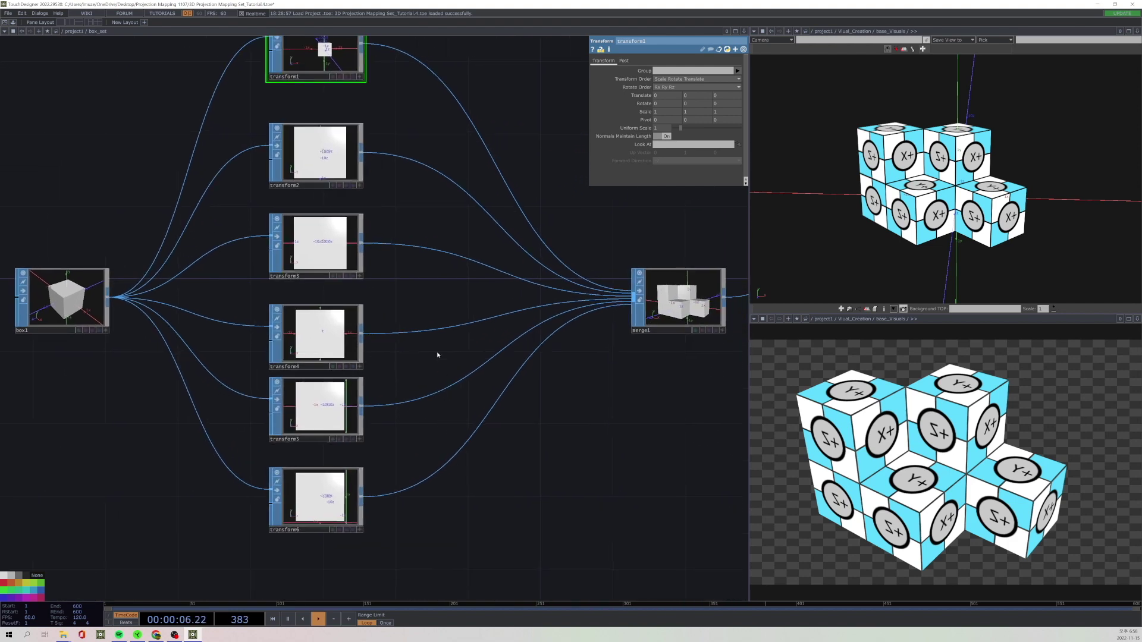
left_click_drag(419, 305, 481, 307)
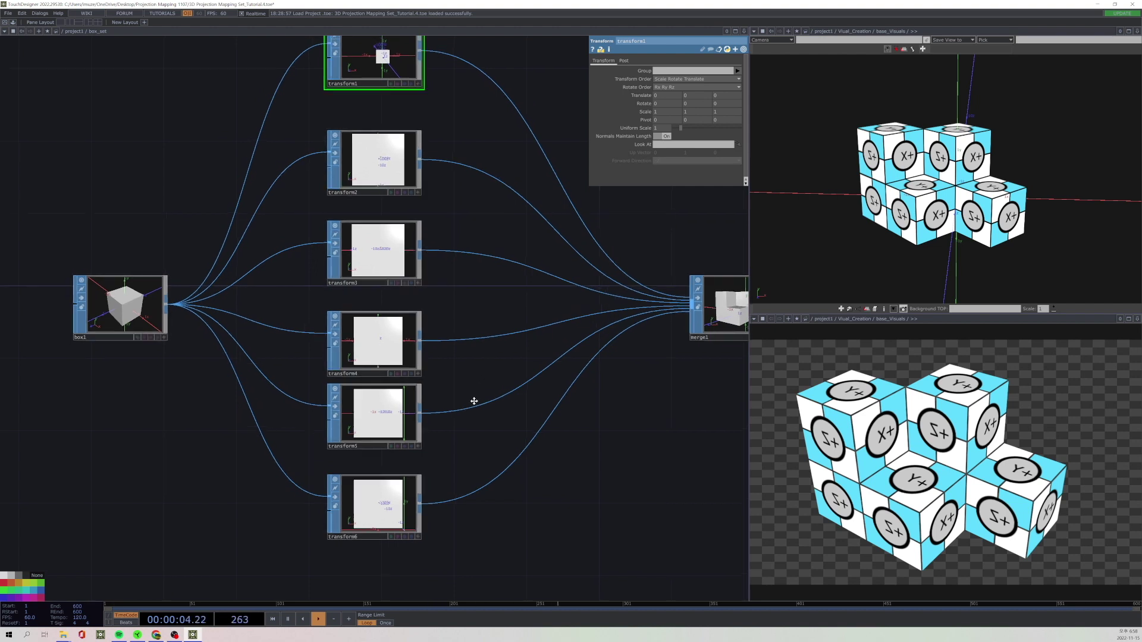
left_click_drag(474, 400, 464, 435)
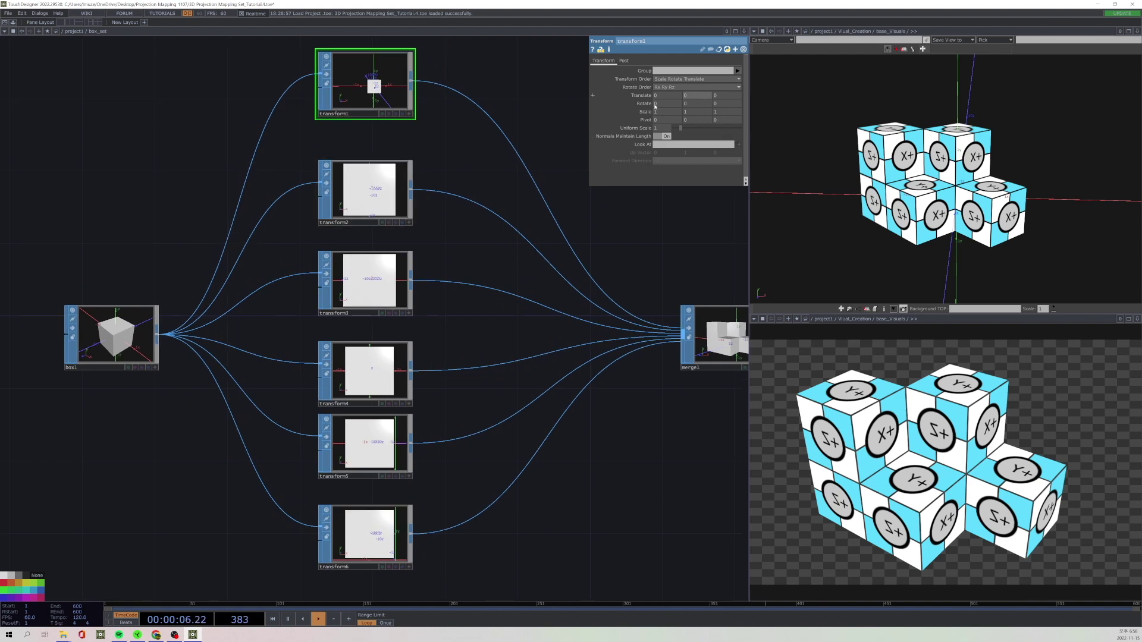
left_click_drag(364, 102, 364, 120)
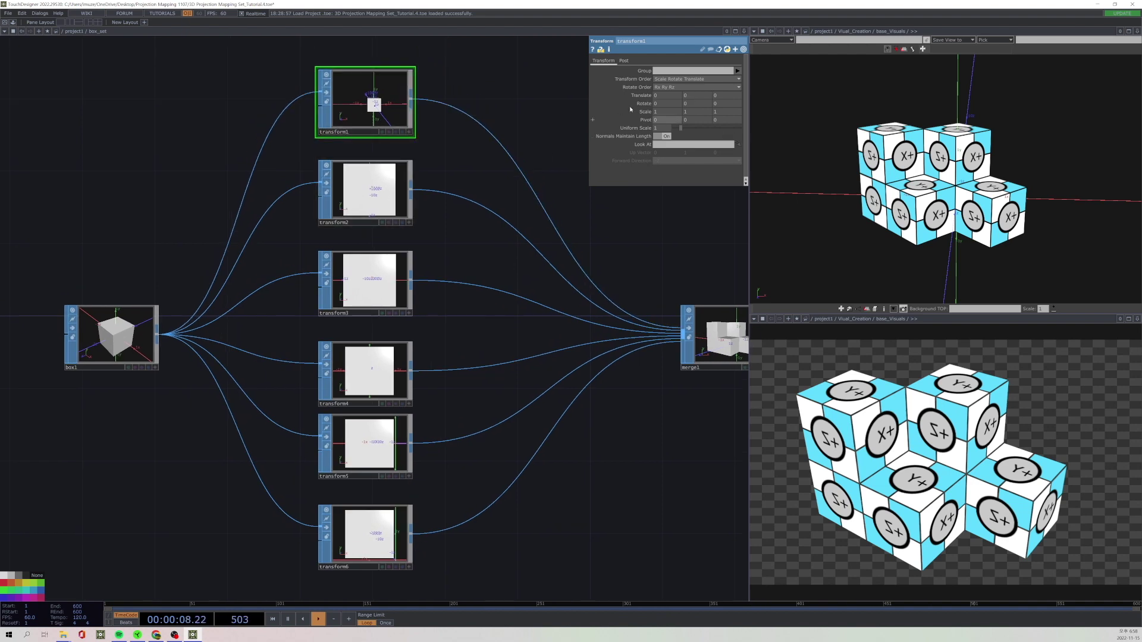
Check the Translate values of transform2, transform3 and transform4 one after another.
left_click(370, 191)
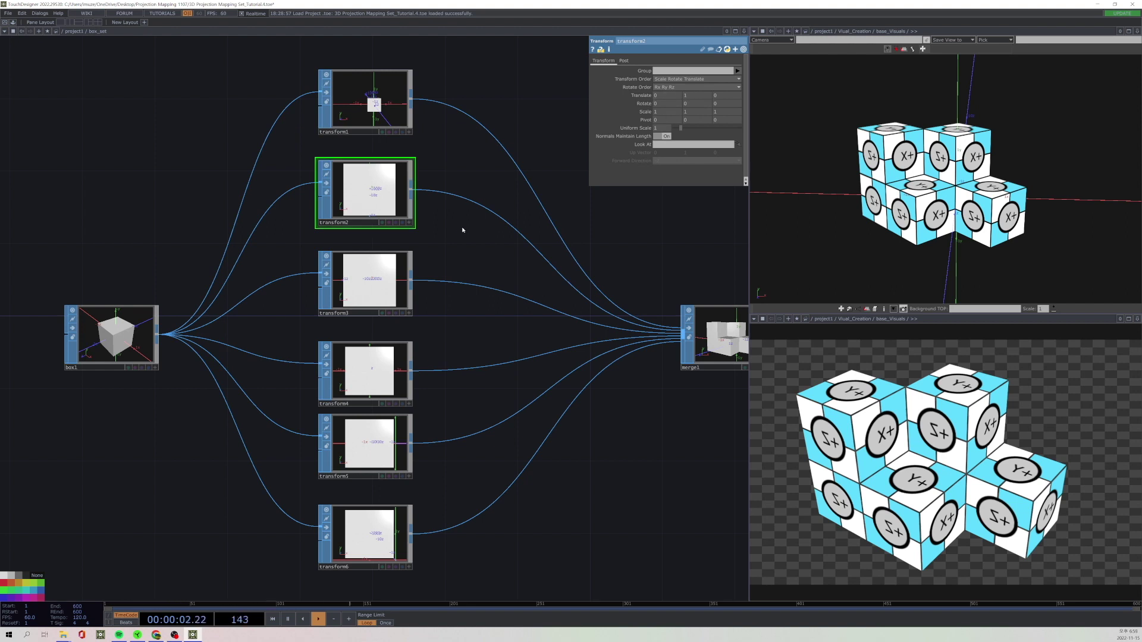
left_click(369, 280)
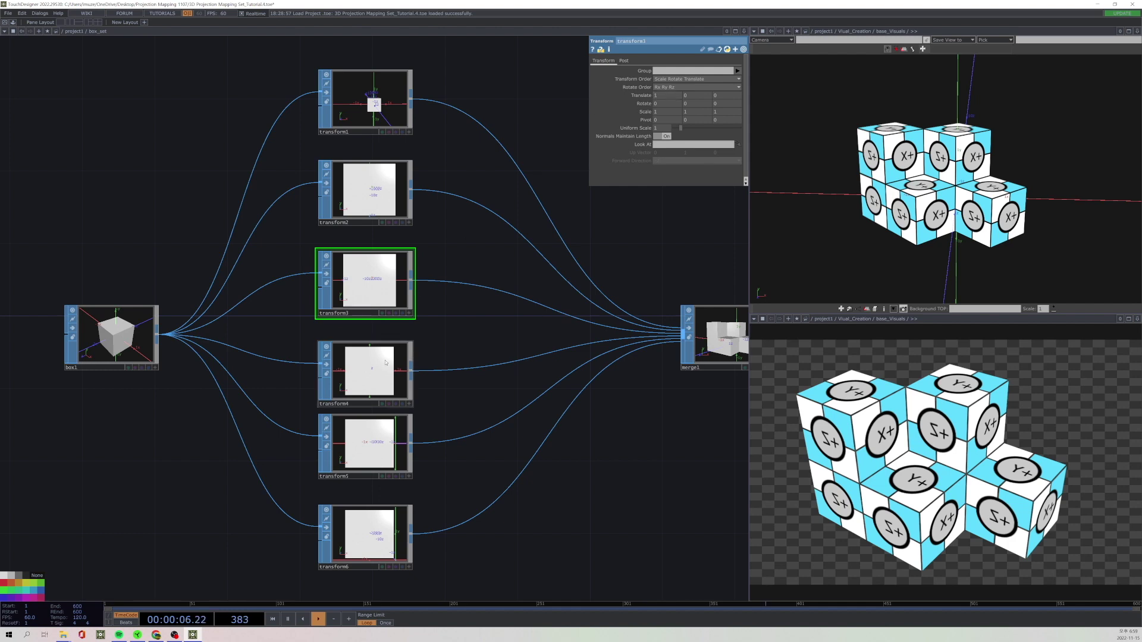
left_click(369, 372)
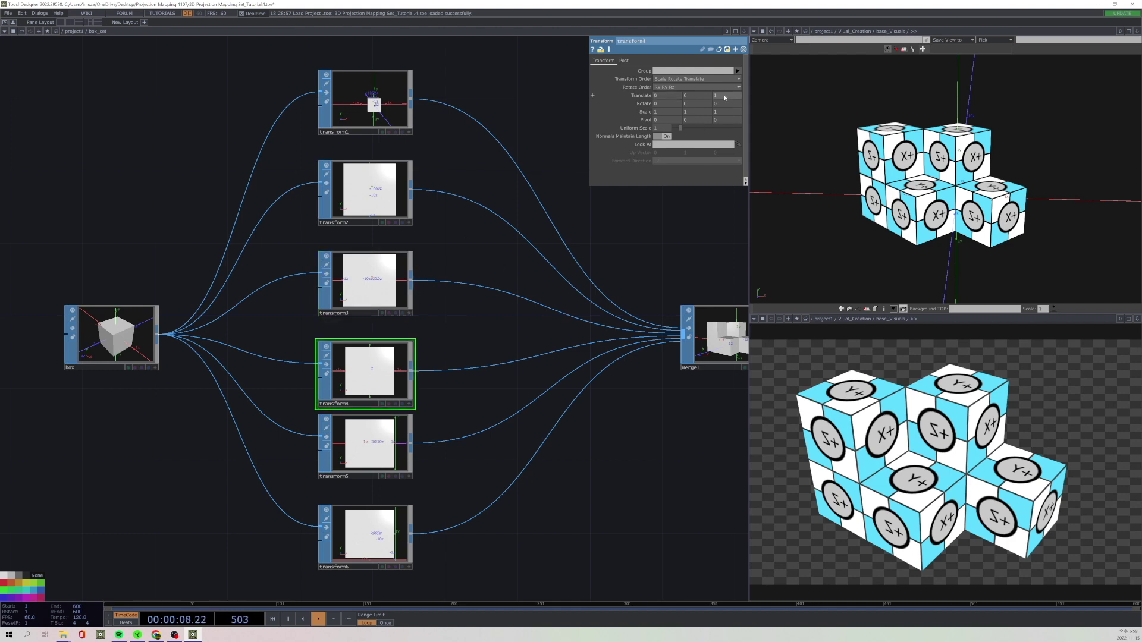
View merge1's combined boxes in a separate viewer window from a raised angle, and close the window.
left_click_drag(439, 255, 164, 233)
left_click(467, 321)
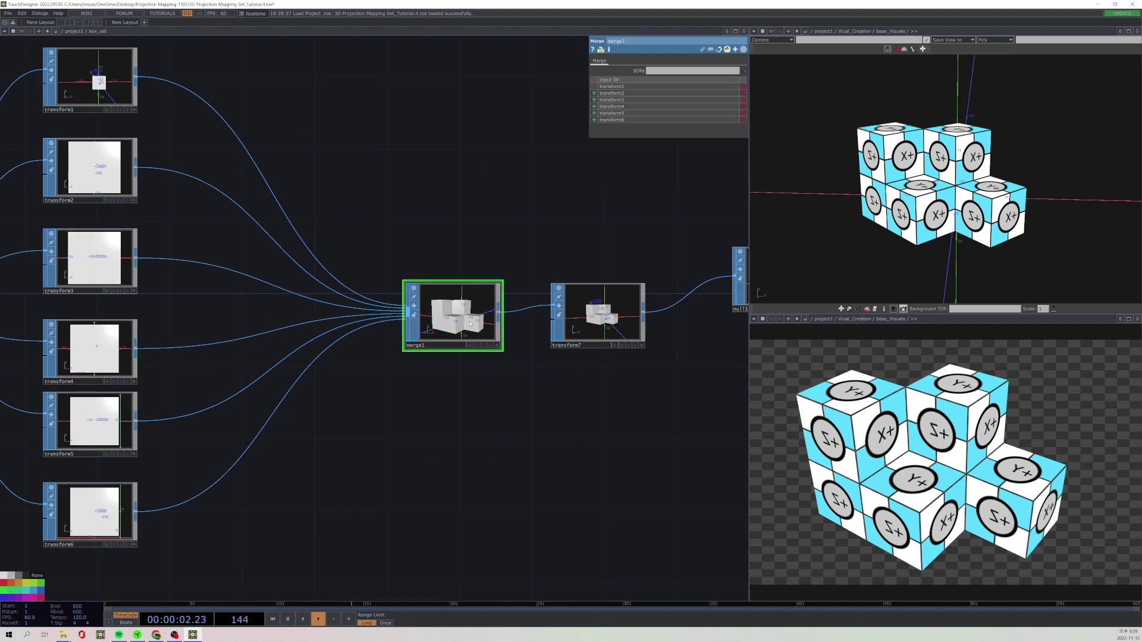
scroll(470, 324, "up", 3)
scroll(452, 301, "up", 2)
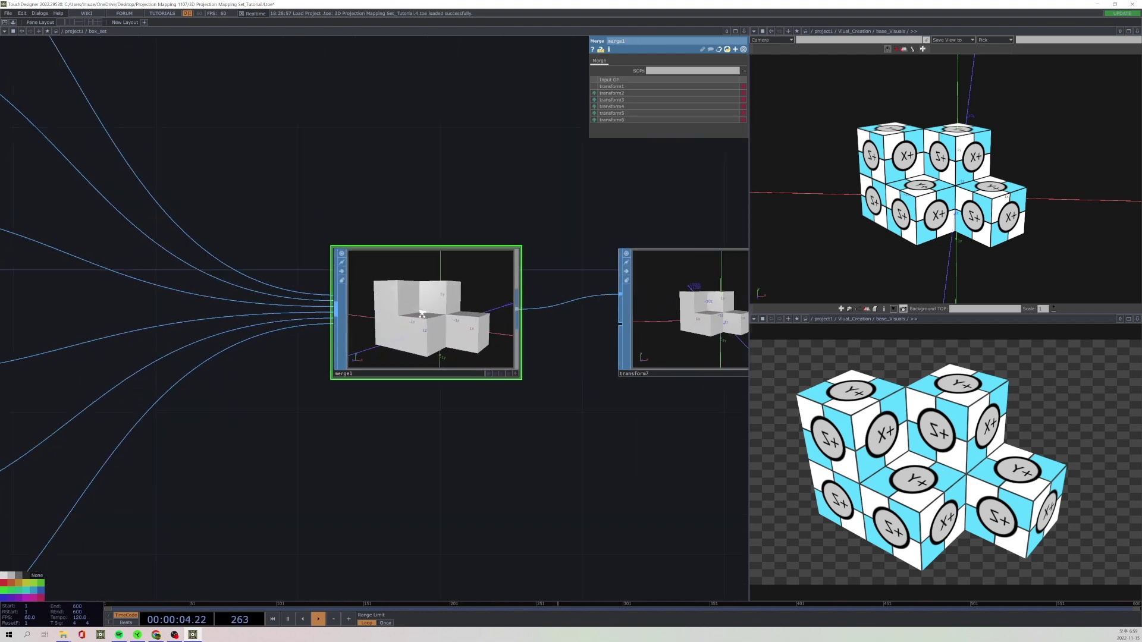
right_click(440, 255)
left_click(452, 296)
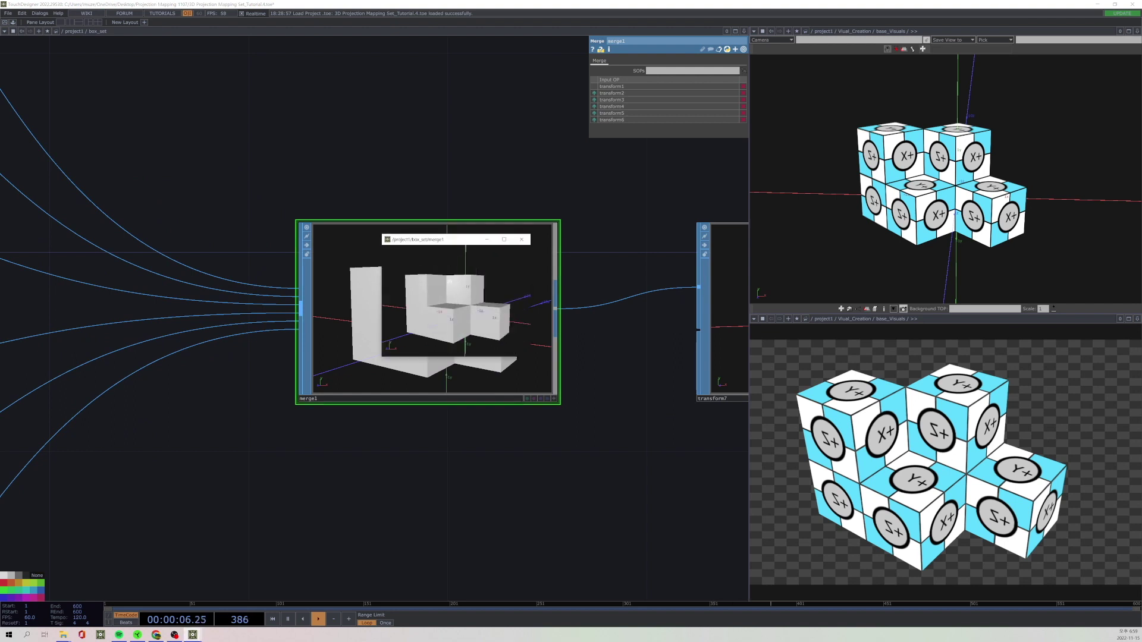
left_click_drag(424, 288, 491, 257)
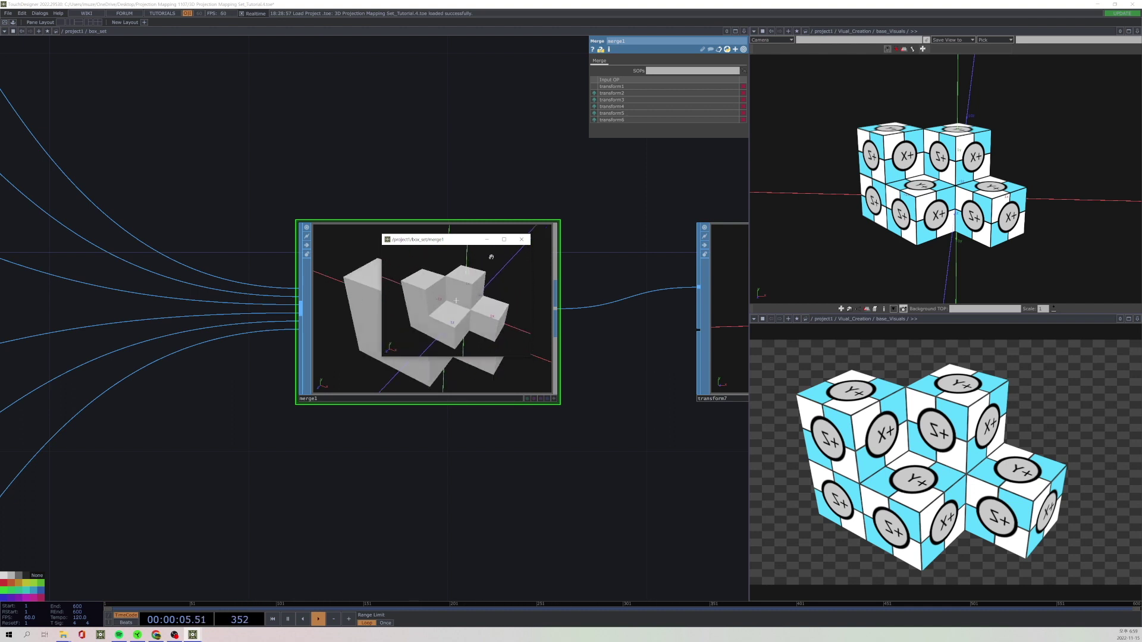
left_click(521, 239)
Select transform7 after the merge and examine its Rotate values.
left_click_drag(589, 402, 339, 408)
scroll(339, 408, "down", 3)
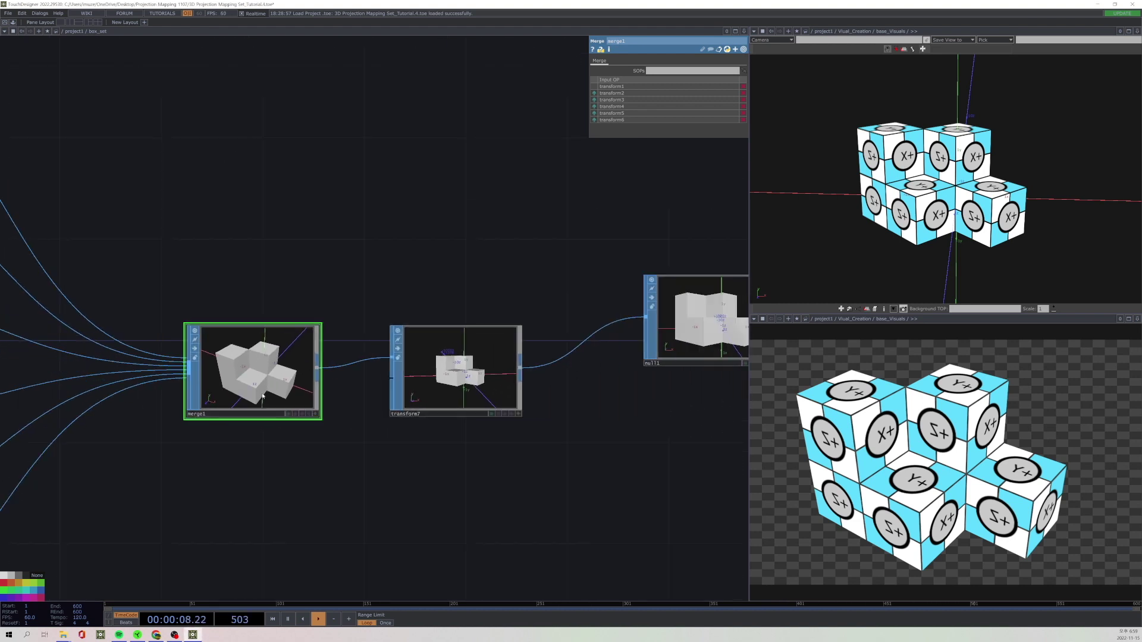
scroll(428, 454, "up", 3)
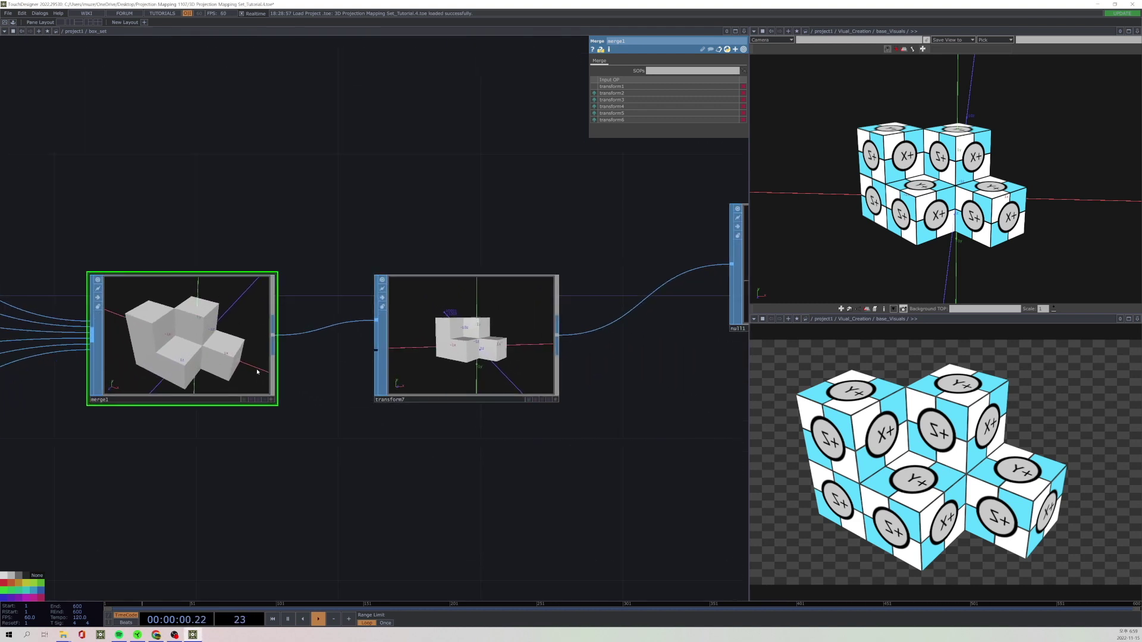
left_click(459, 320)
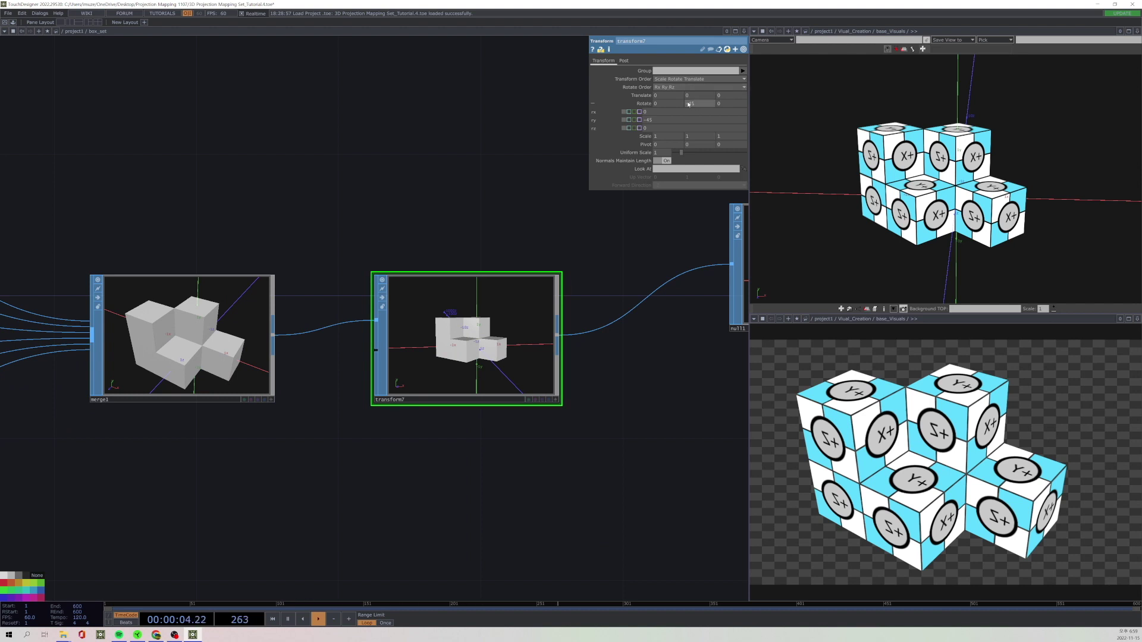
left_click_drag(516, 220, 446, 223)
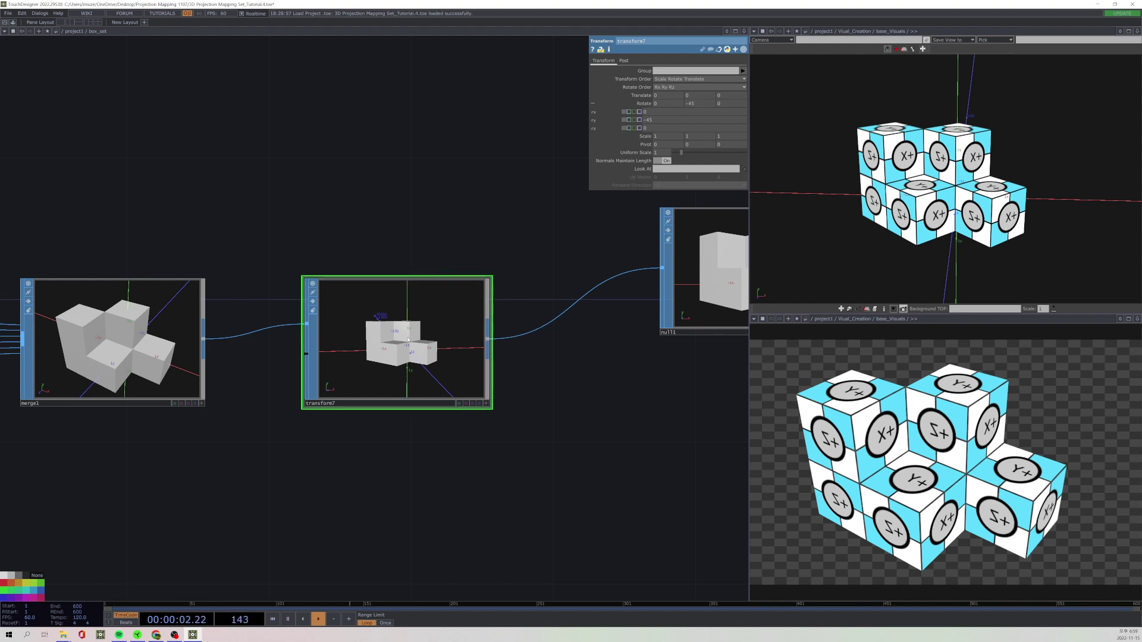
Follow the network from transform7 to null1 and examine the rotated box geometry.
left_click_drag(522, 307, 410, 370)
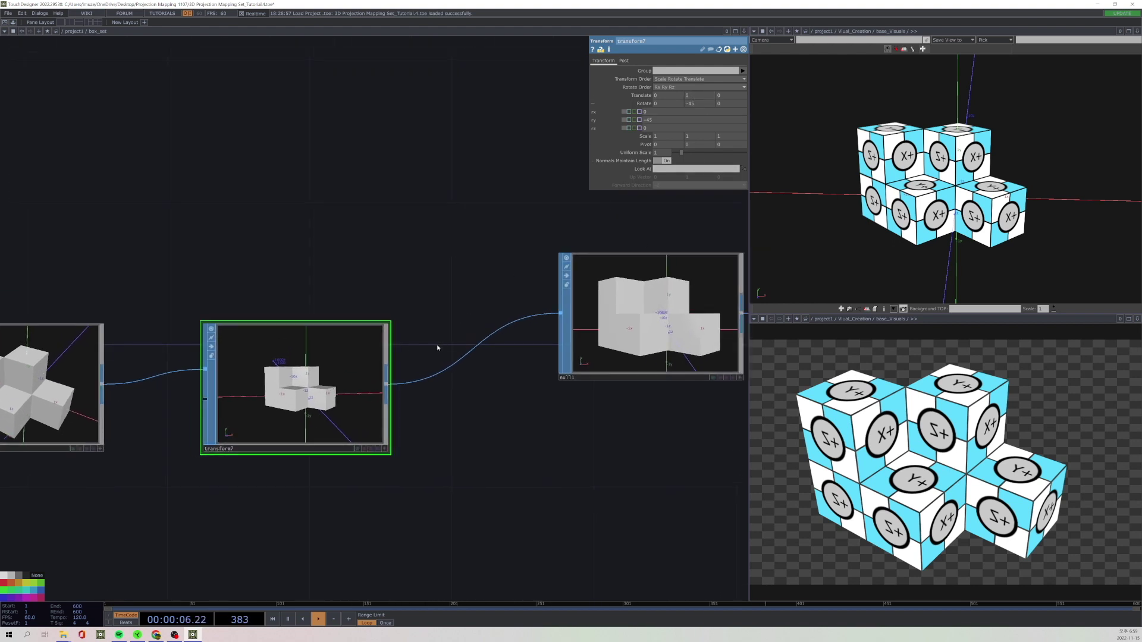
scroll(543, 461, "down", 3)
left_click_drag(502, 446, 383, 419)
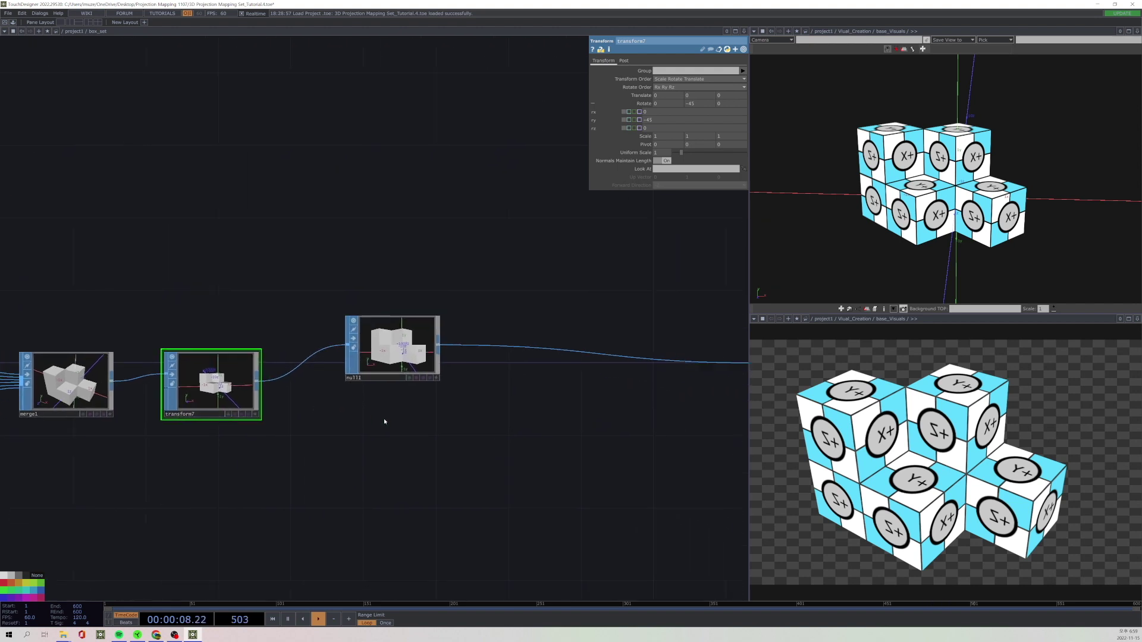
Follow the box_set network from null1 to out_set, and return to the project1 level.
scroll(385, 419, "down", 5)
scroll(467, 432, "up", 4)
scroll(469, 432, "down", 8)
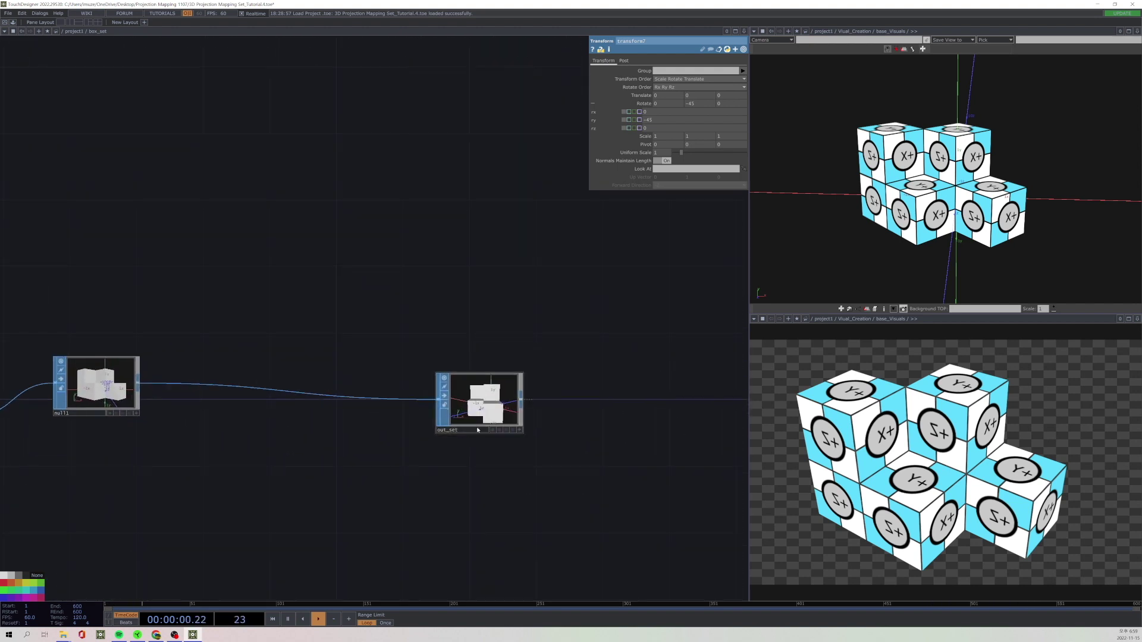
scroll(398, 425, "down", 4)
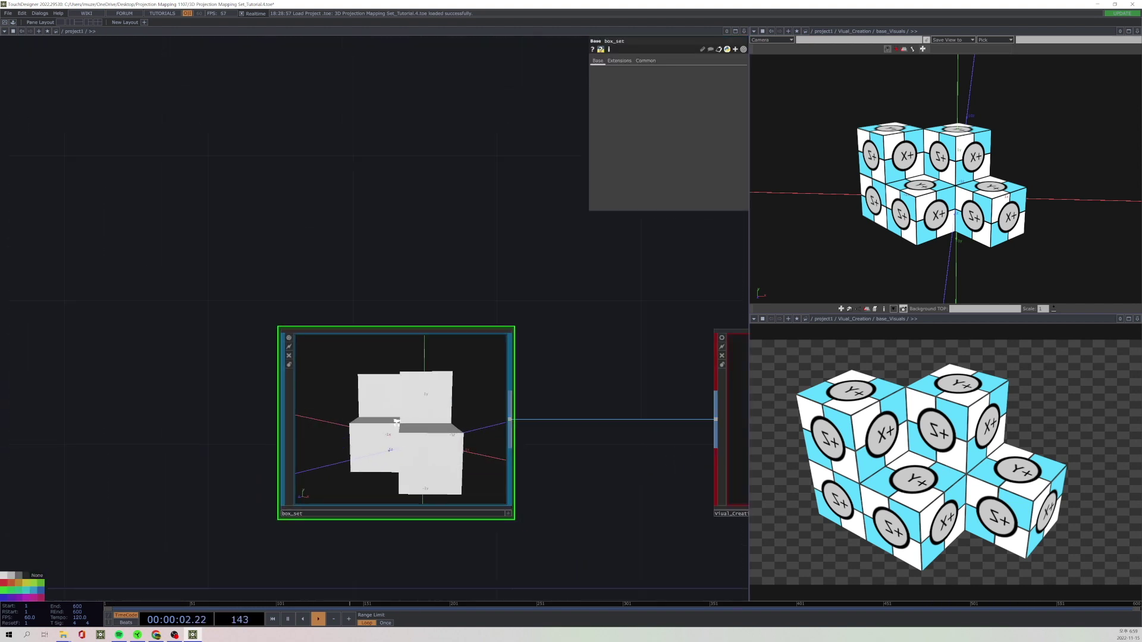
Shift box_set slightly away from Visual_Creation, and move Visual_Creation closer to it in the project1 network.
scroll(415, 416, "up", 3)
left_click_drag(460, 302, 393, 235)
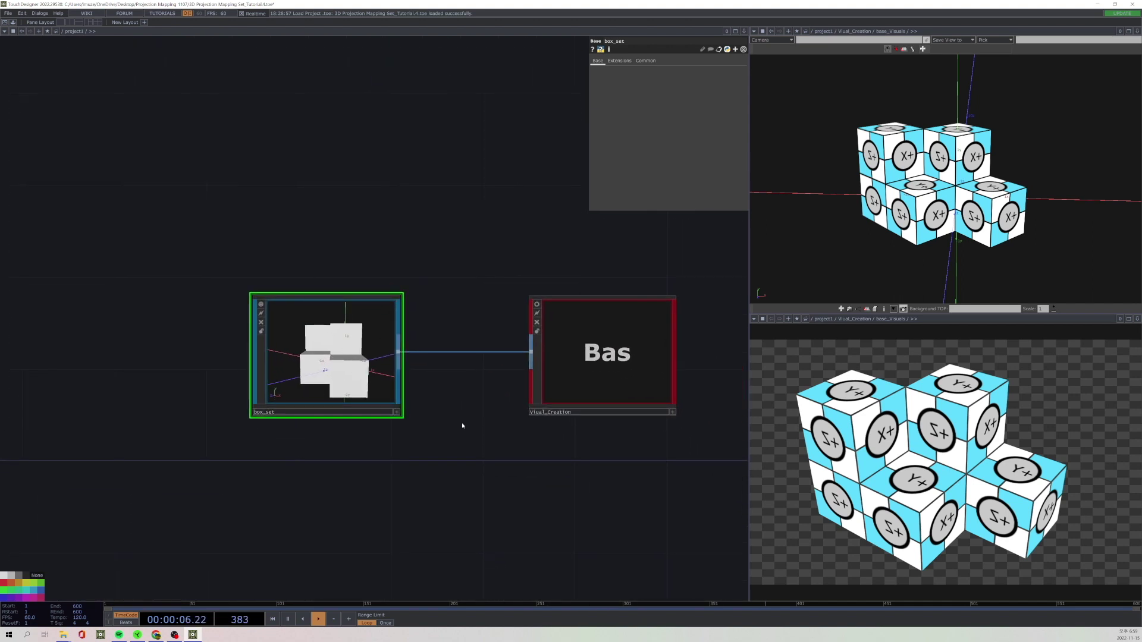
left_click_drag(327, 368, 304, 365)
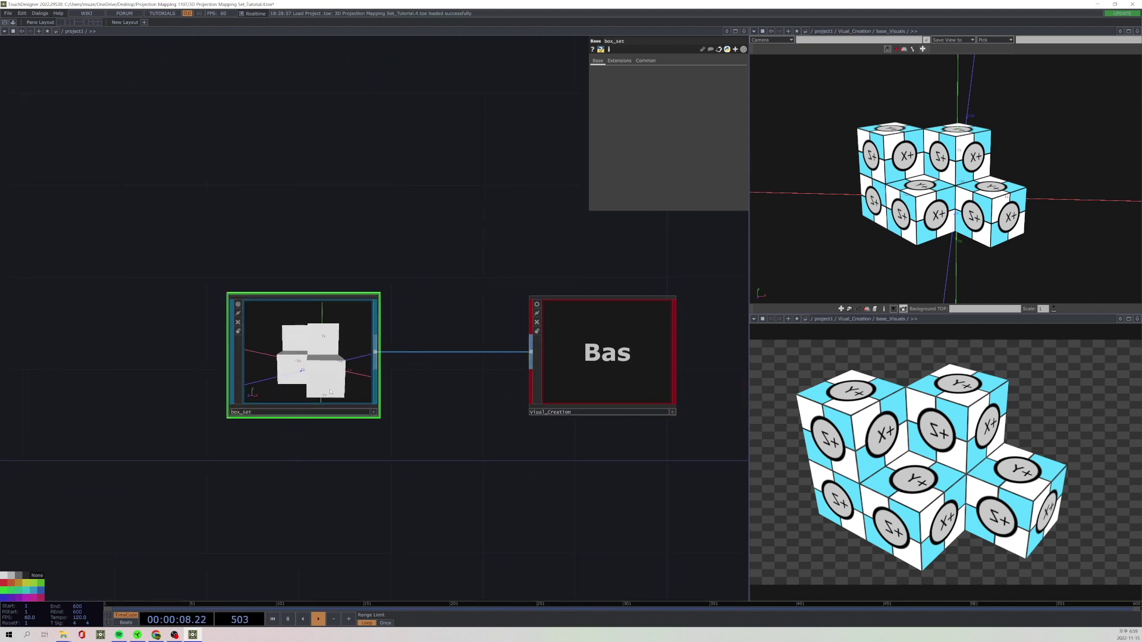
left_click_drag(307, 426, 163, 437)
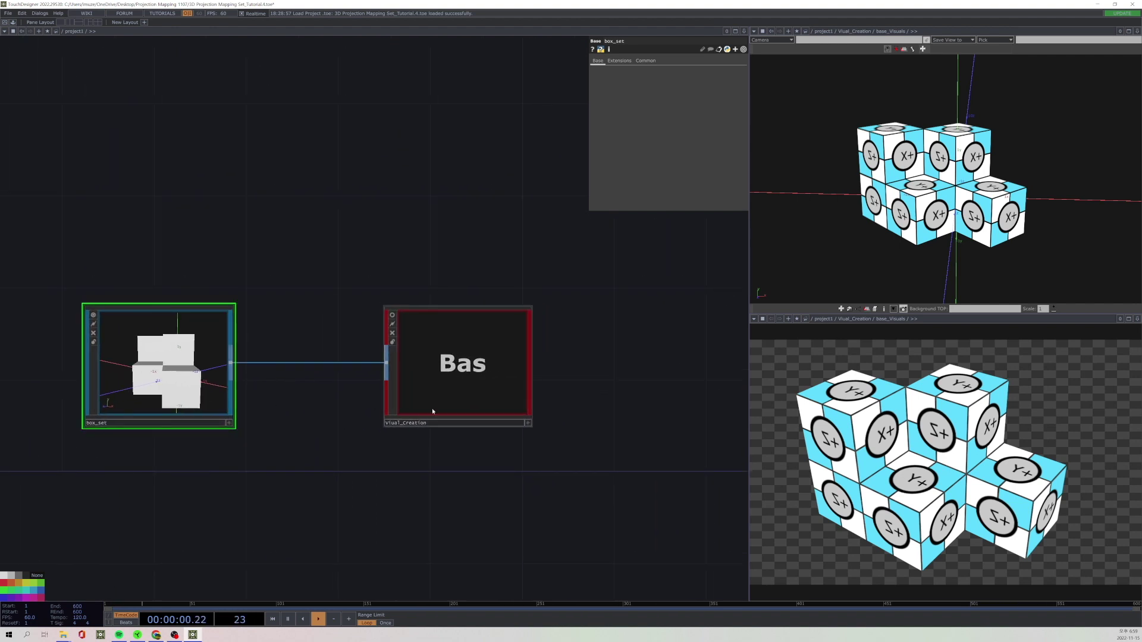
left_click_drag(432, 408, 386, 408)
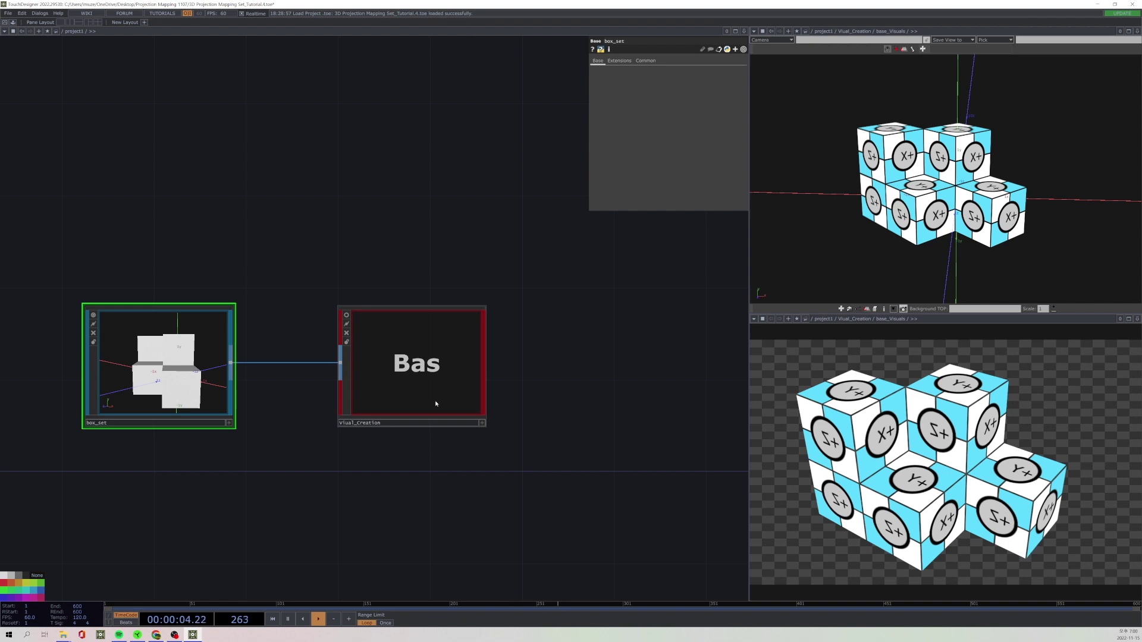
Enter the Visual_Creation component and survey its network from in1 through to null1.
left_click(413, 375)
key("i")
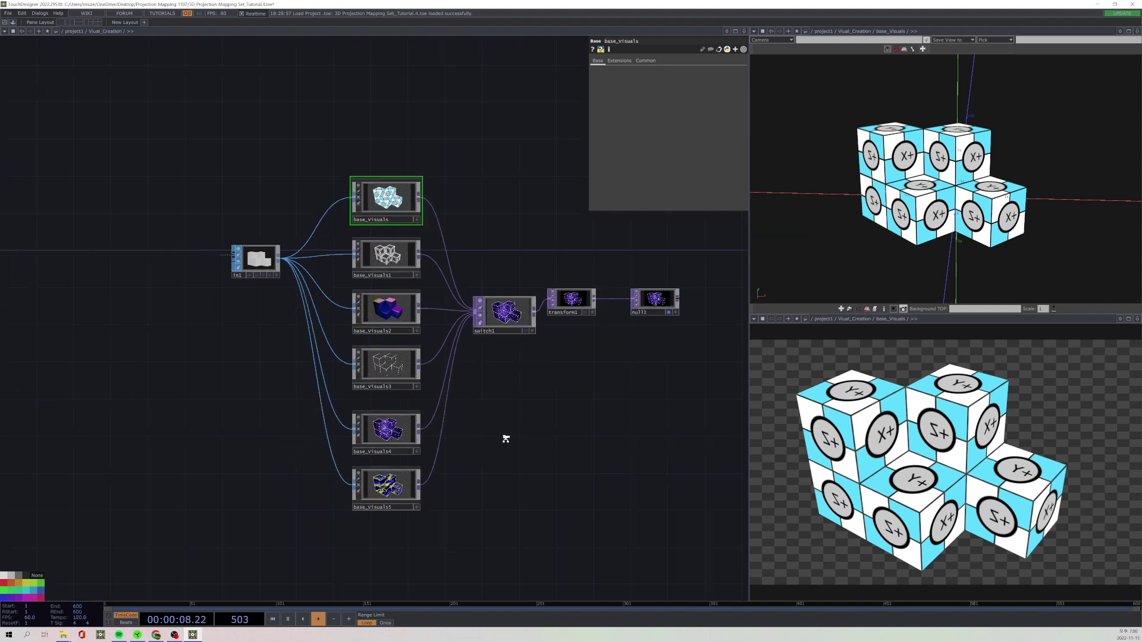
scroll(505, 438, "down", 1)
left_click_drag(454, 440, 384, 433)
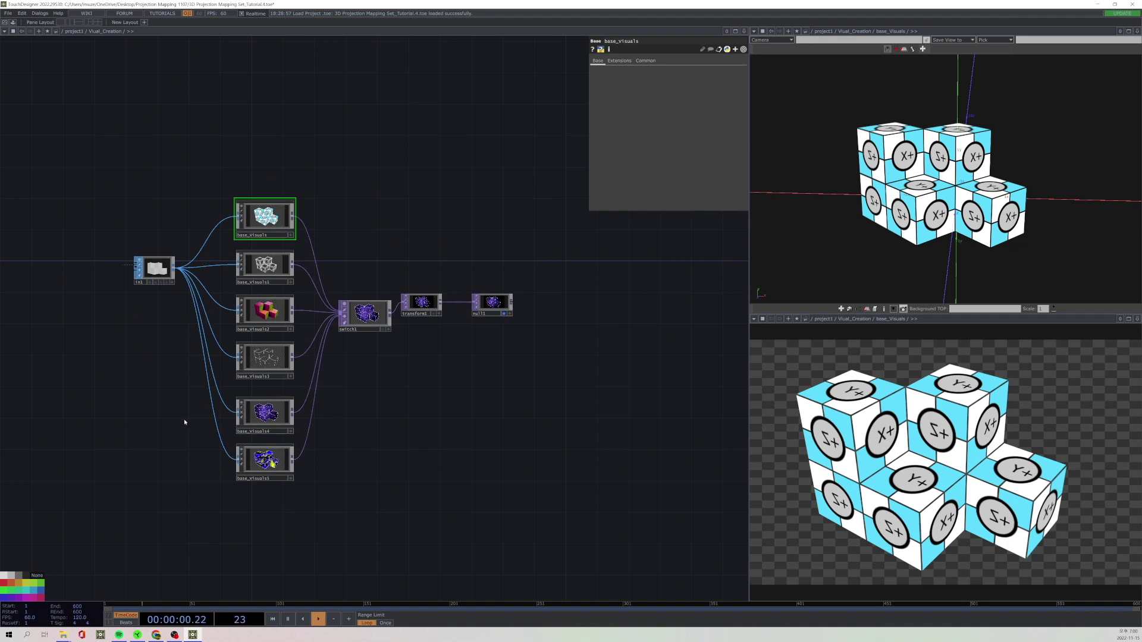
left_click_drag(185, 421, 207, 432)
scroll(243, 296, "up", 3)
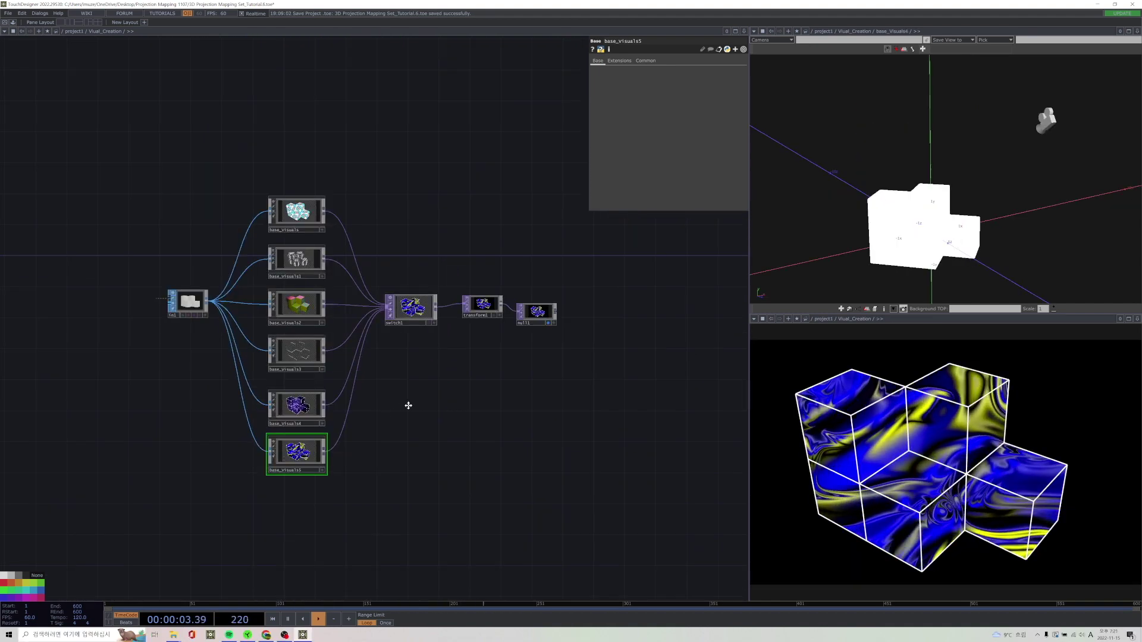
Examine the base_Visuals containers up close and how they feed into switch1.
scroll(410, 410, "up", 3)
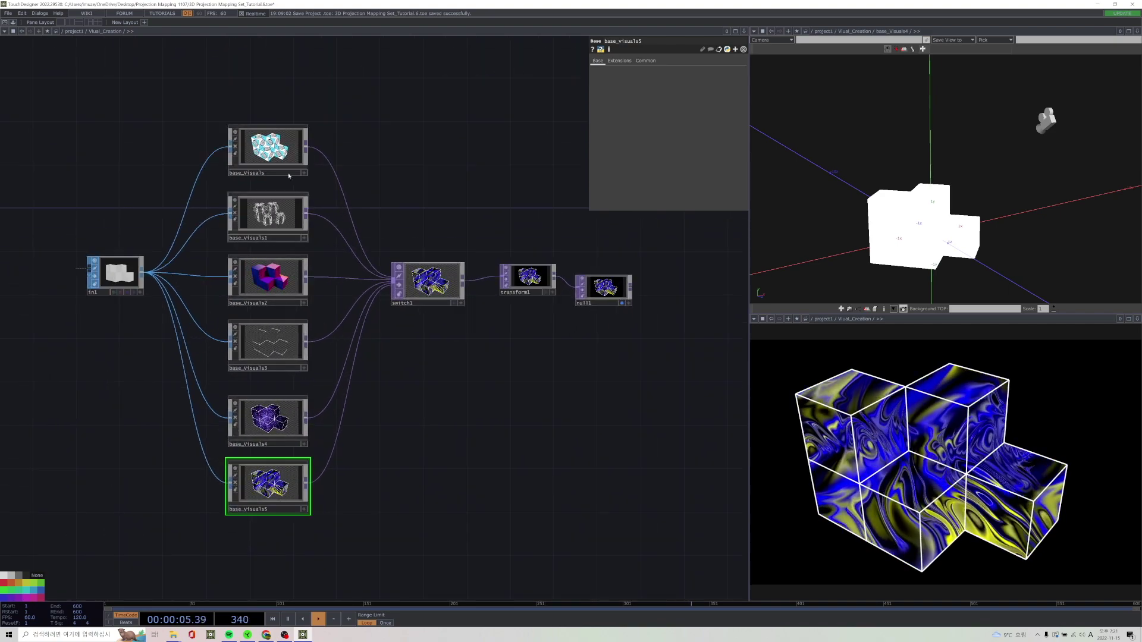
scroll(321, 195, "up", 3)
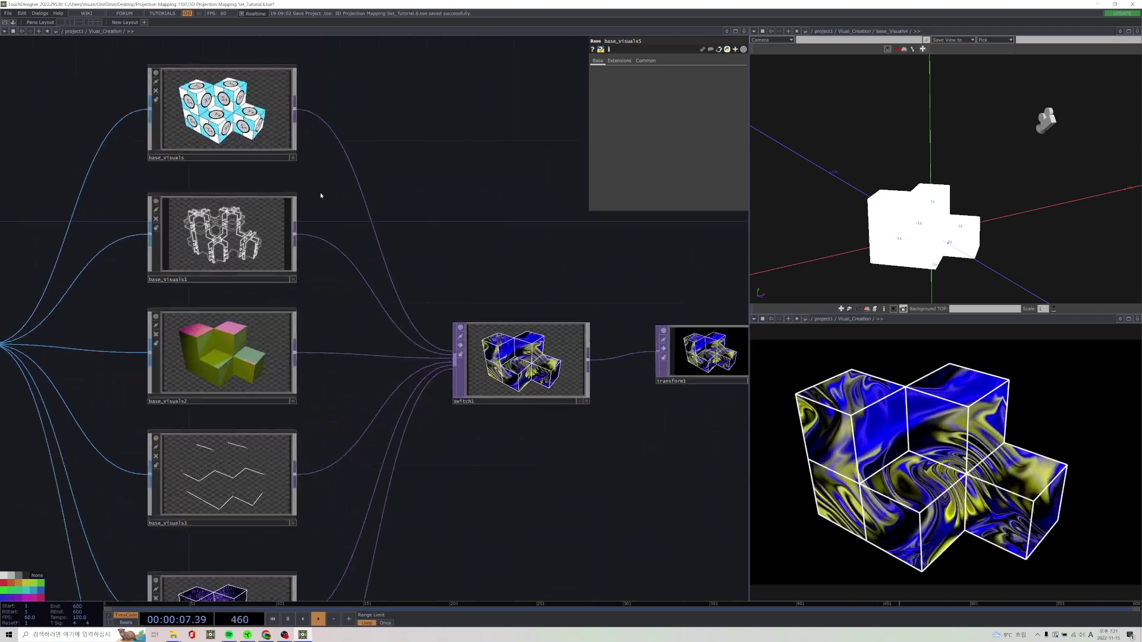
scroll(321, 196, "down", 3)
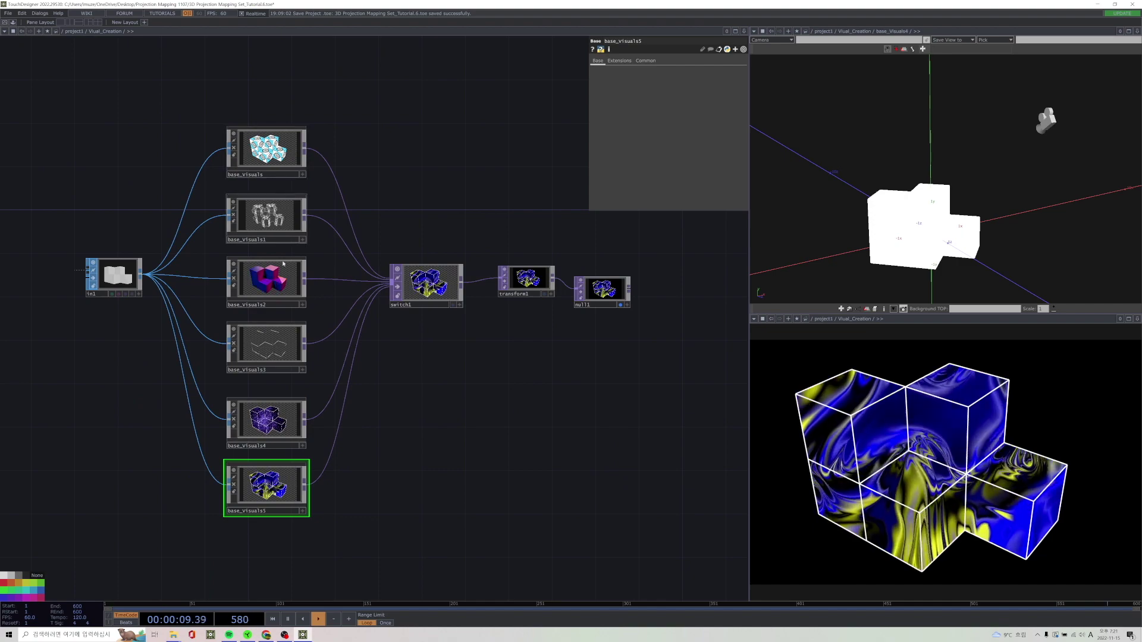
left_click_drag(392, 449, 440, 418)
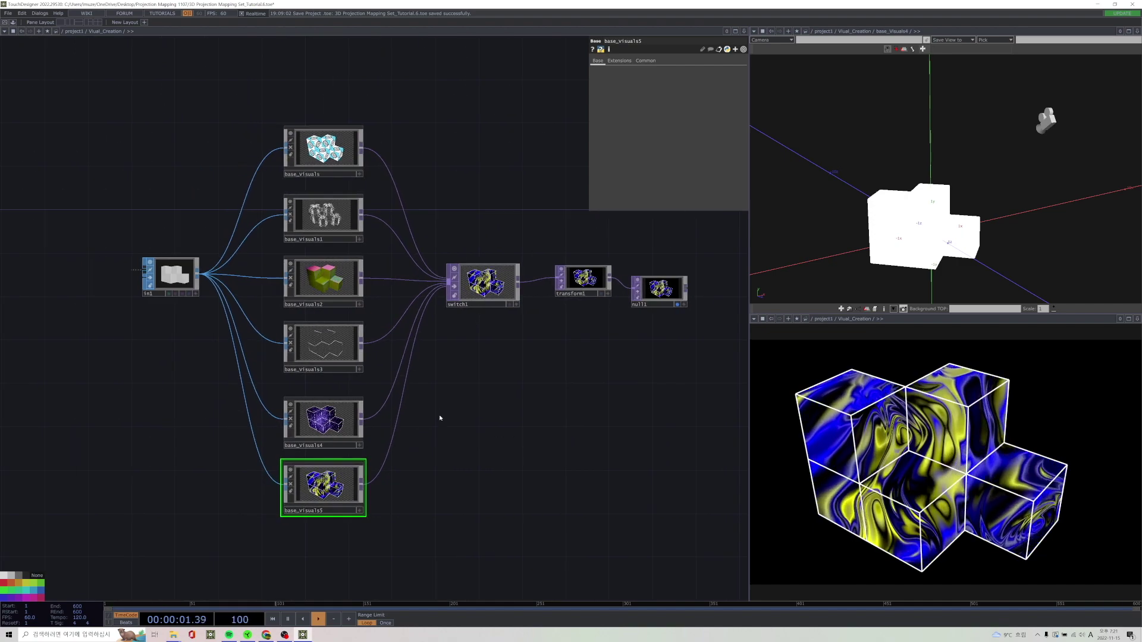
scroll(327, 178, "up", 3)
scroll(324, 324, "down", 4)
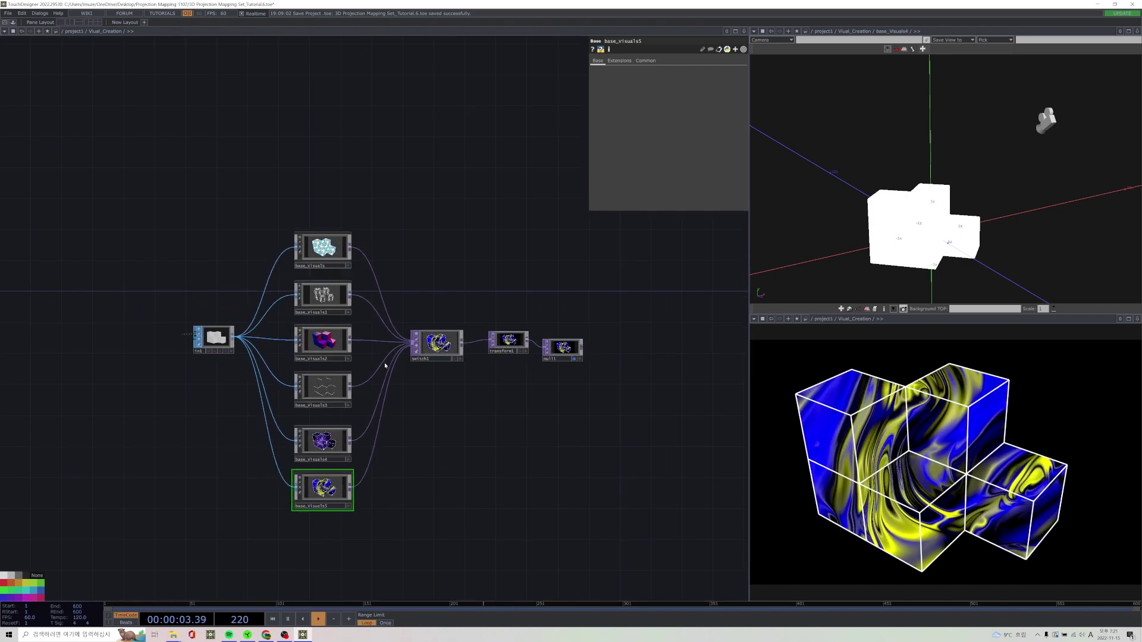
Move switch1 slightly lower and set its Index to 0 so it outputs the base_Visuals container.
scroll(386, 365, "up", 3)
left_click(463, 343)
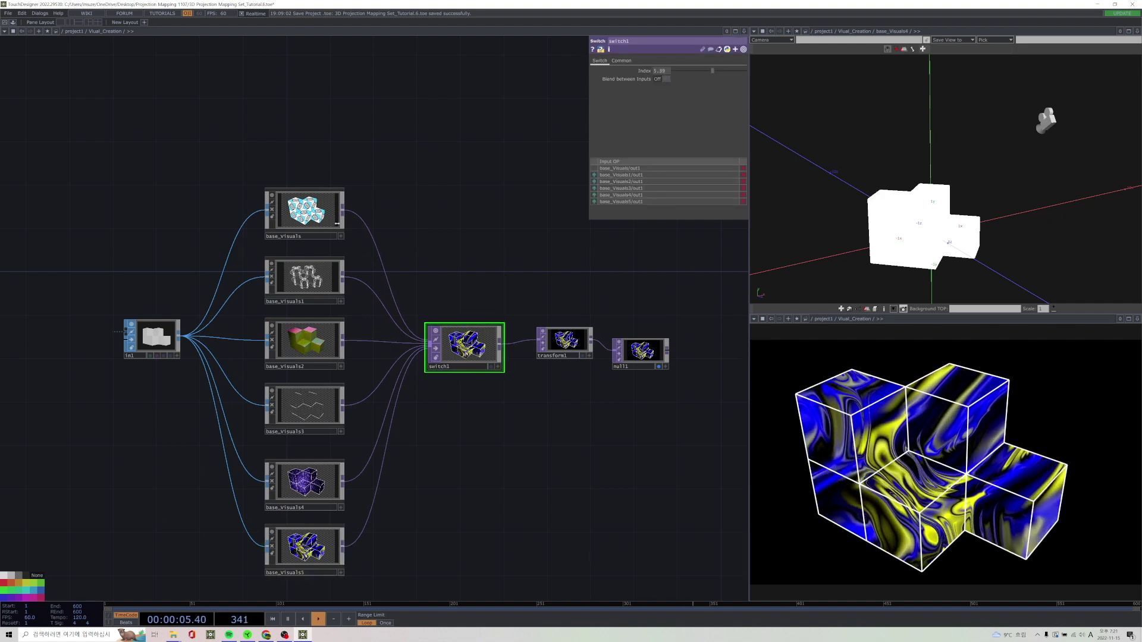
left_click_drag(463, 344, 479, 364)
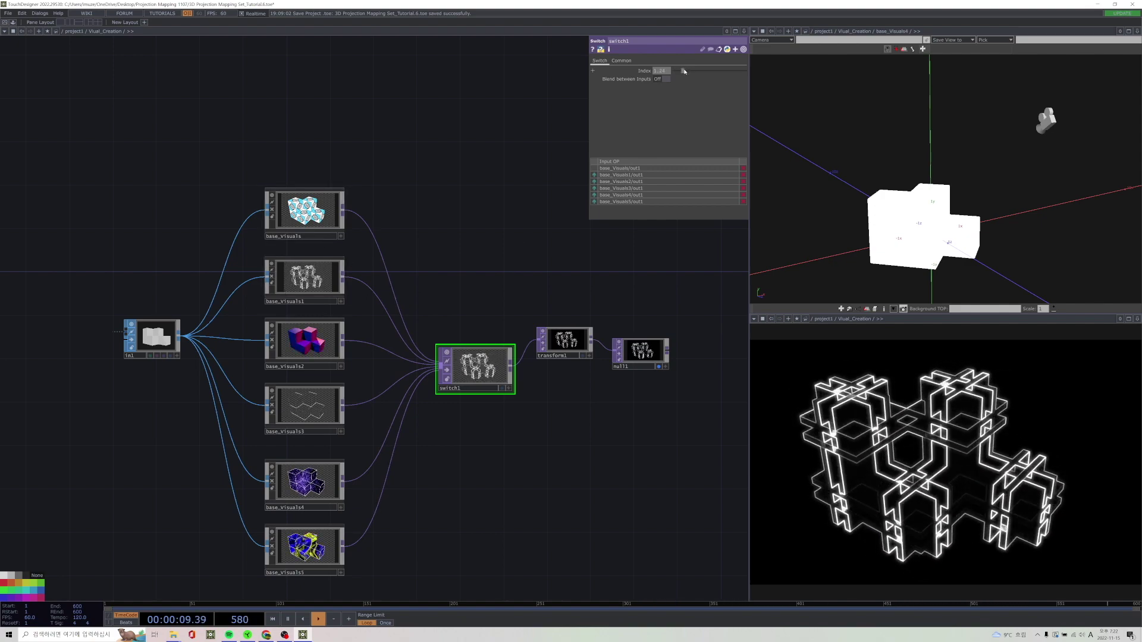
left_click_drag(691, 74, 654, 72)
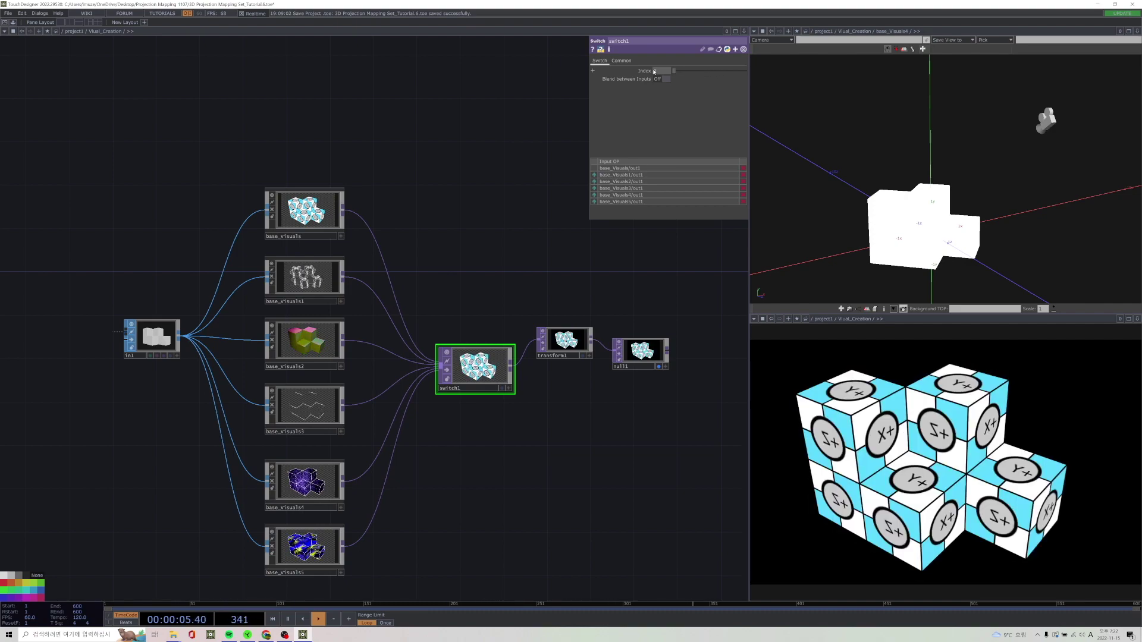
Widen the geometry and output viewer panes by shifting their divider toward the network editor.
left_click_drag(449, 242, 495, 168)
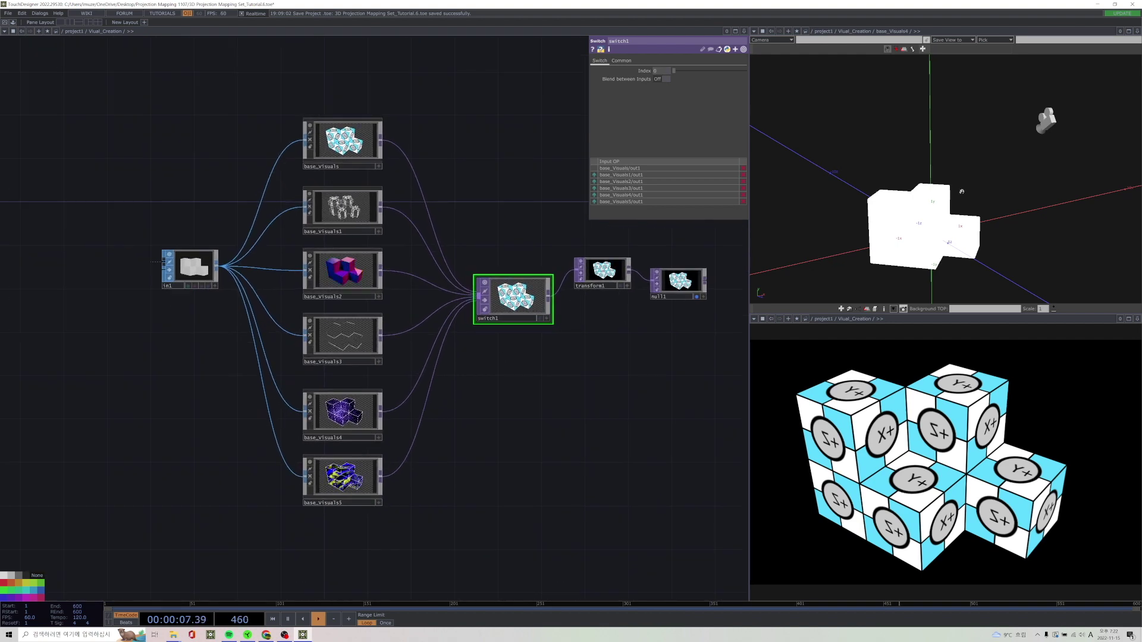
left_click_drag(627, 381, 572, 397)
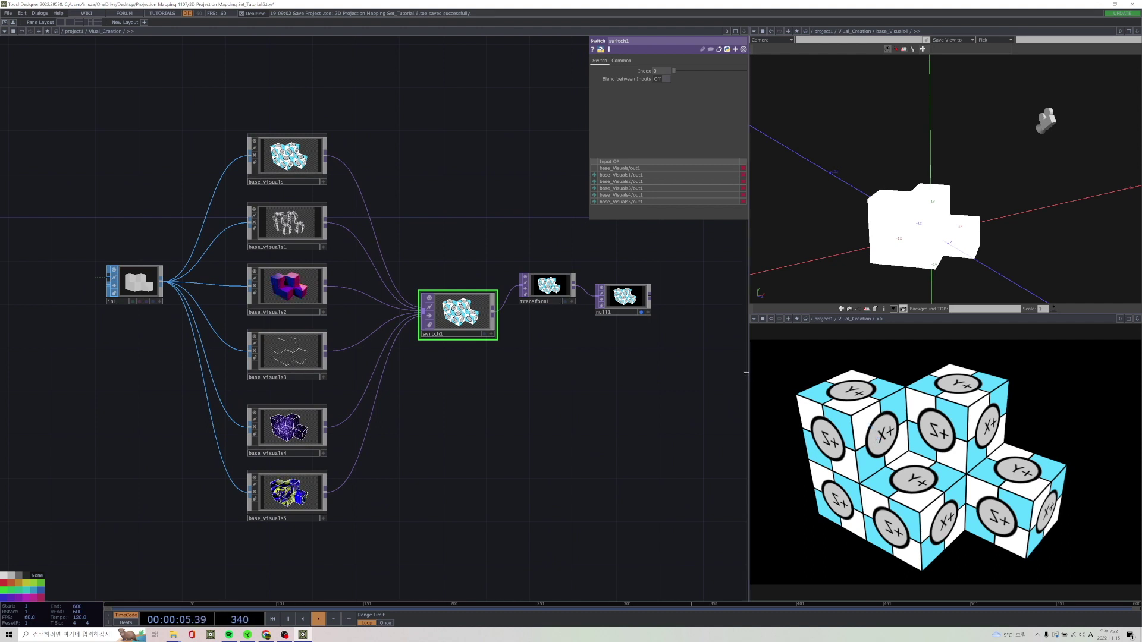
left_click_drag(749, 375, 716, 384)
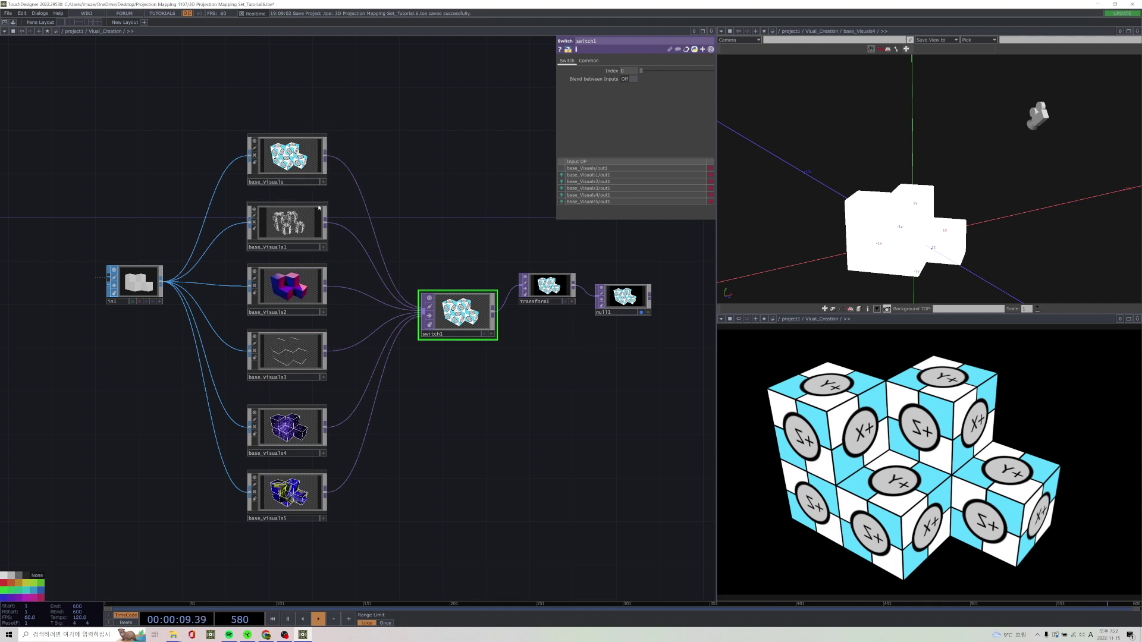
Enter the base_Visuals container and survey its render network from the geometry input to out1.
left_click_drag(293, 189, 304, 233)
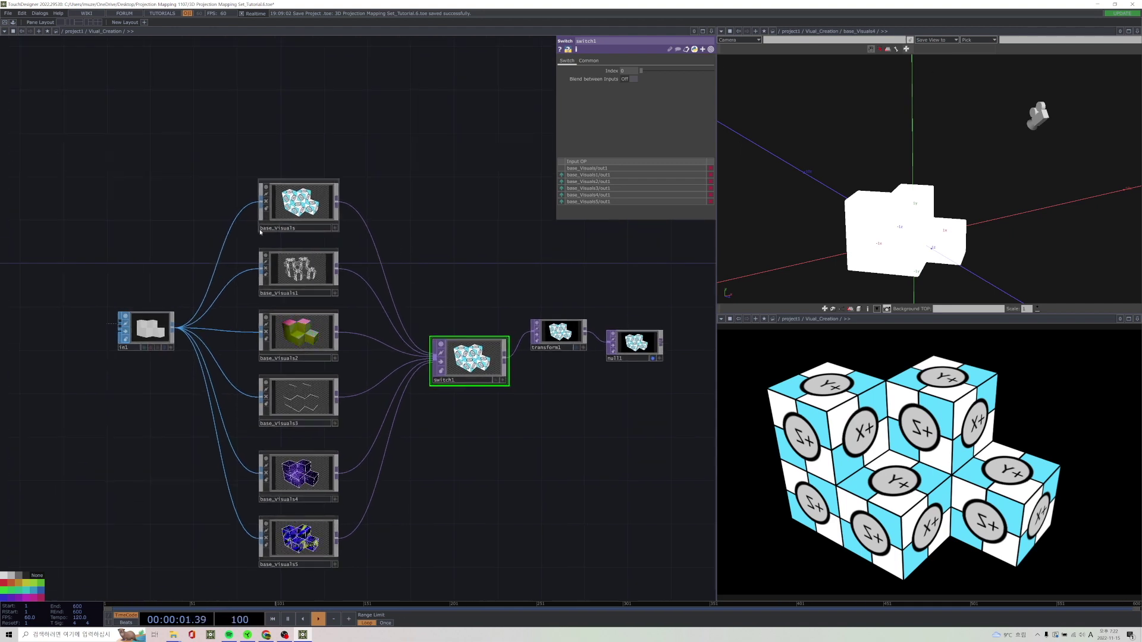
left_click(295, 210)
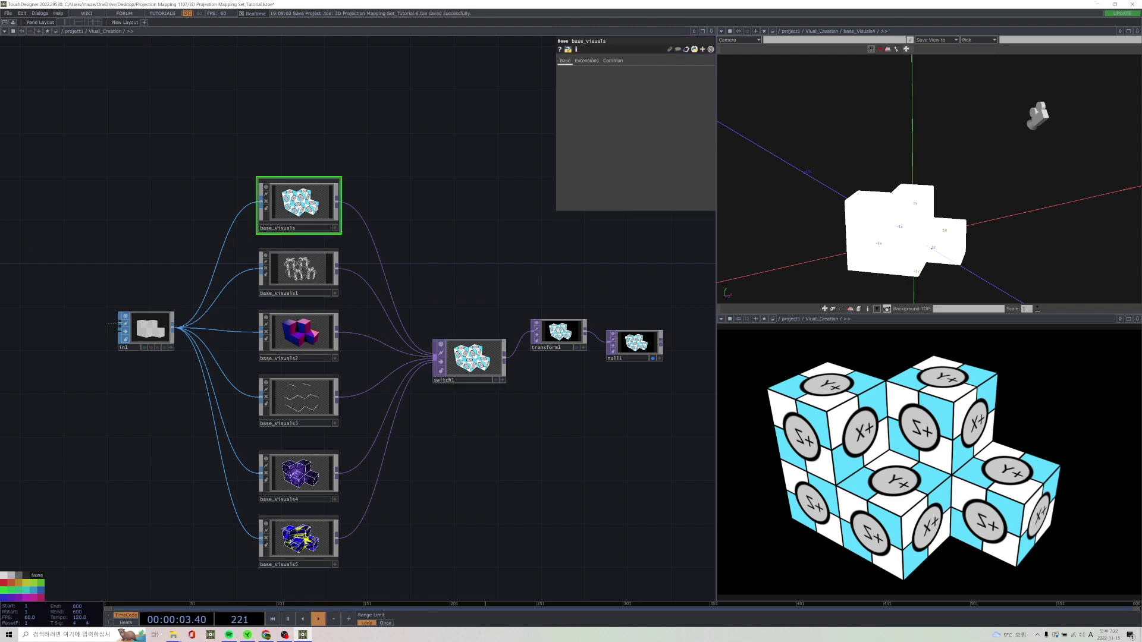
key("i")
left_click_drag(321, 280, 499, 231)
scroll(499, 231, "down", 3)
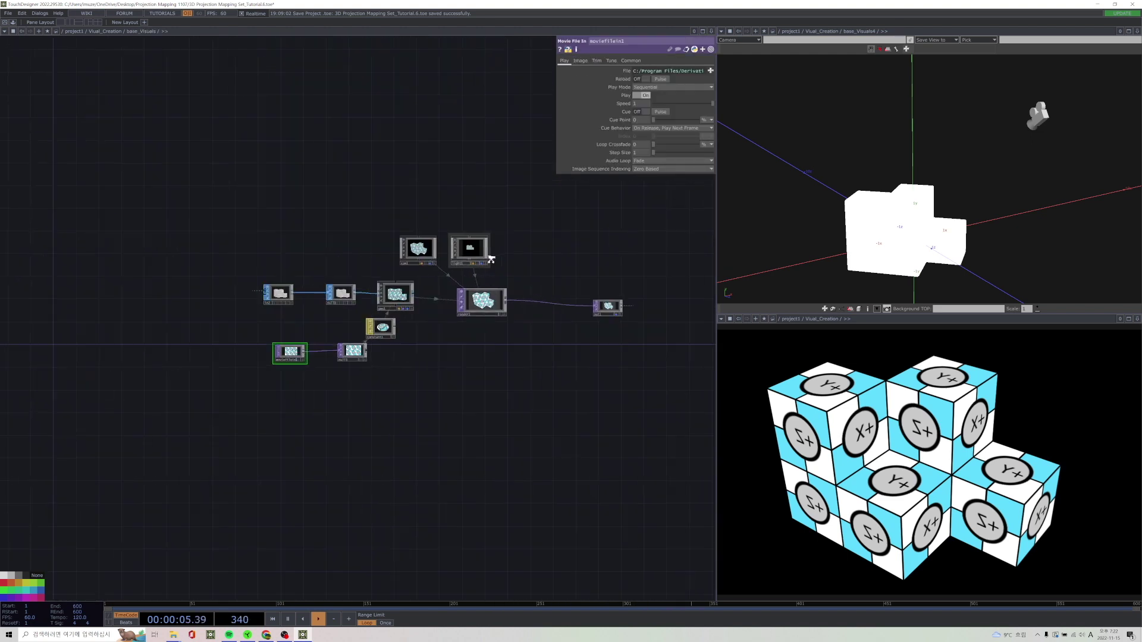
scroll(489, 255, "up", 2)
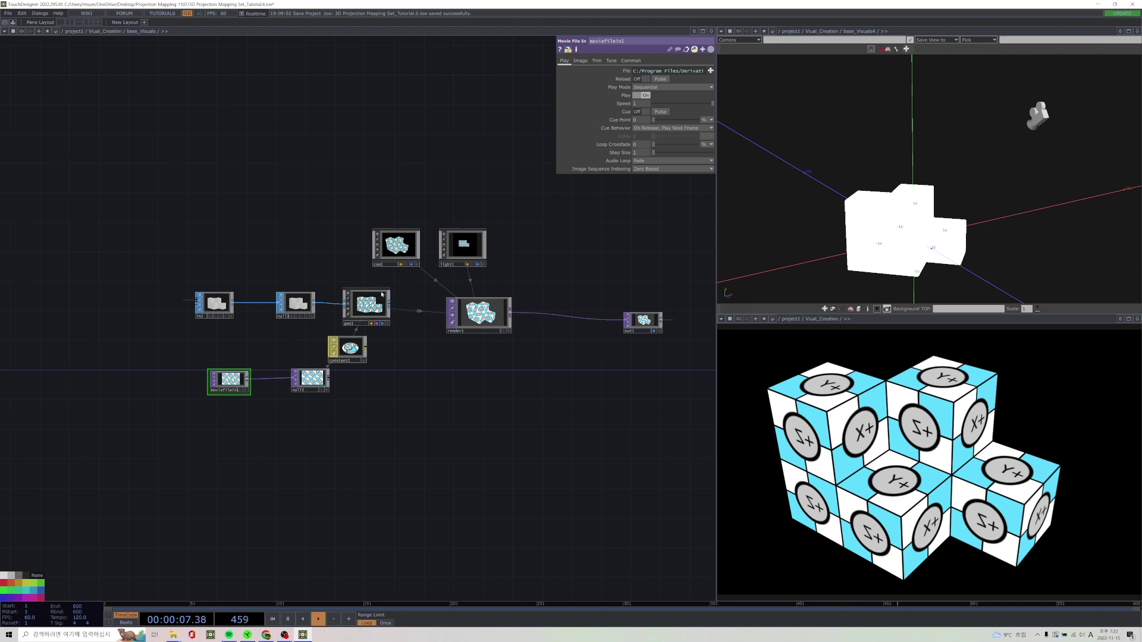
Switch the geometry viewer's path from base_Visuals4 to base_Visuals, and orbit around the textured boxes.
left_click(842, 31)
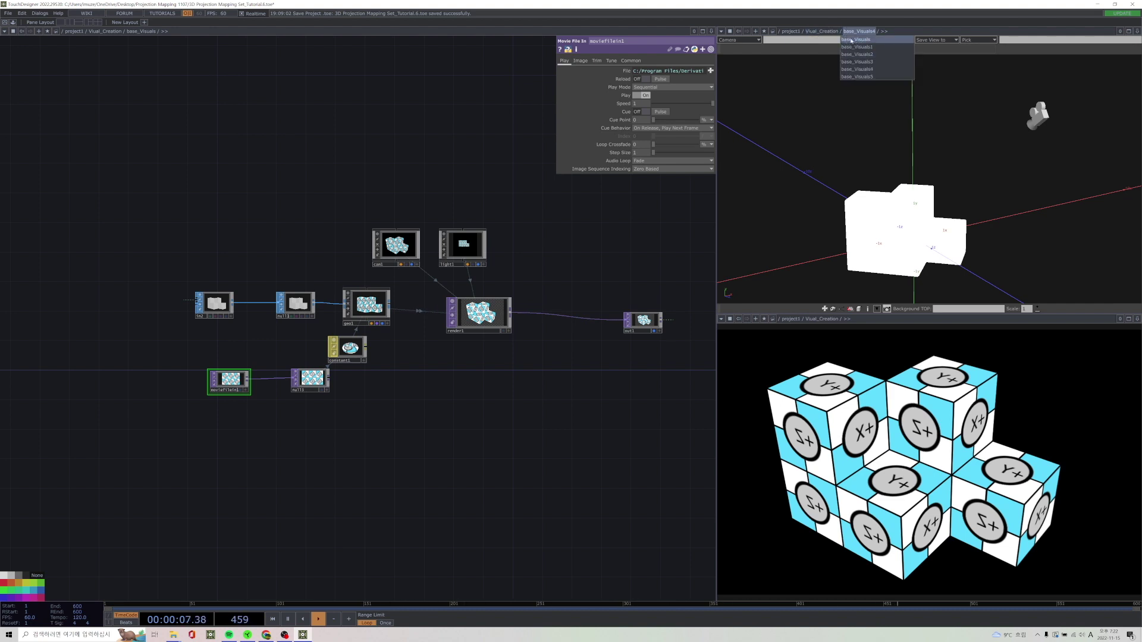
left_click(862, 40)
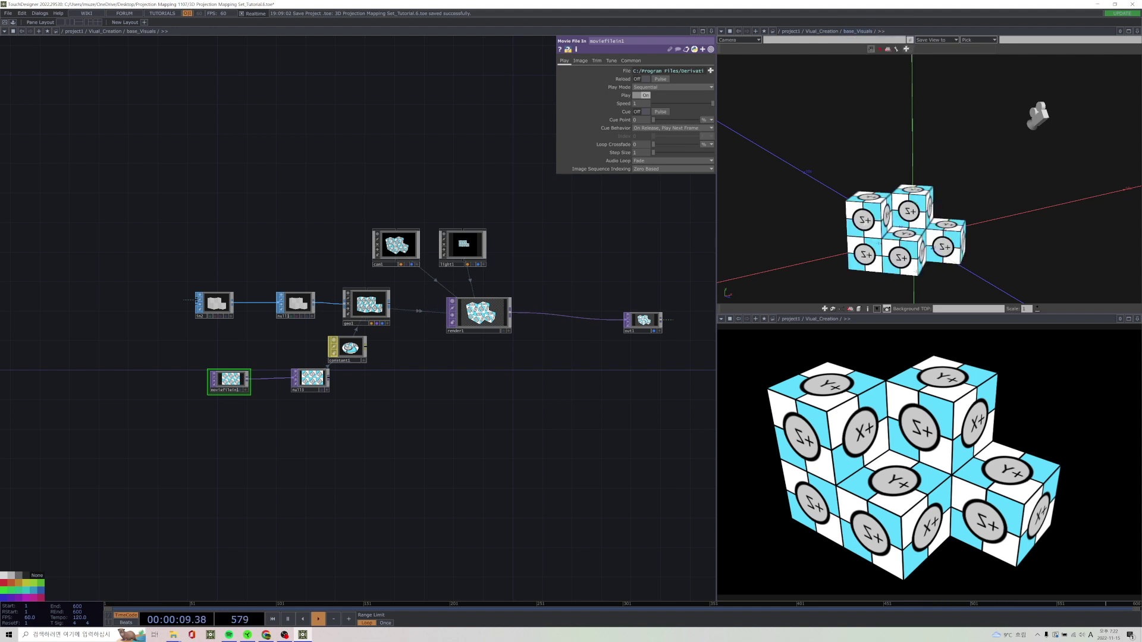
left_click_drag(869, 250, 937, 215)
Select in2 in the base_Visuals network and move it slightly closer to null1.
scroll(293, 434, "up", 2)
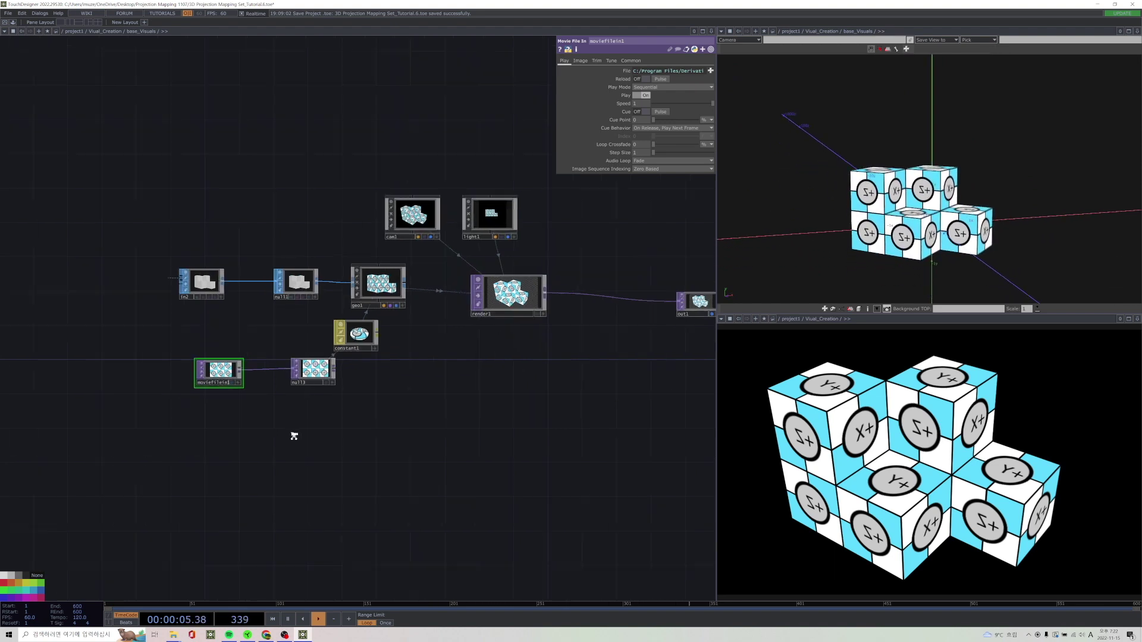
left_click_drag(291, 430, 290, 452)
scroll(189, 265, "up", 1)
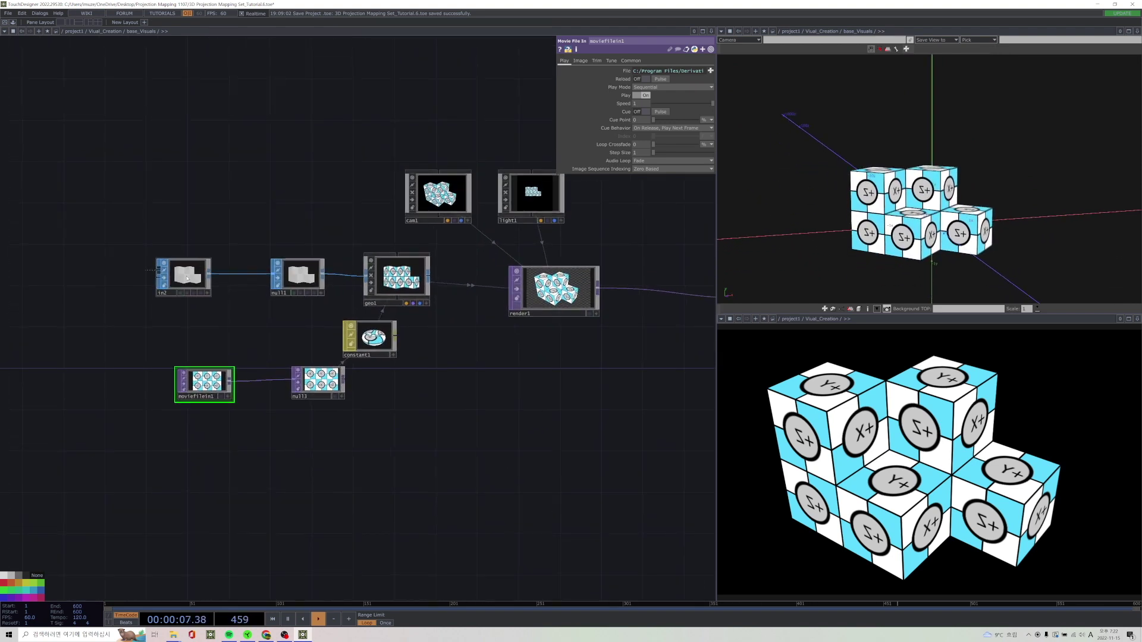
left_click(188, 279)
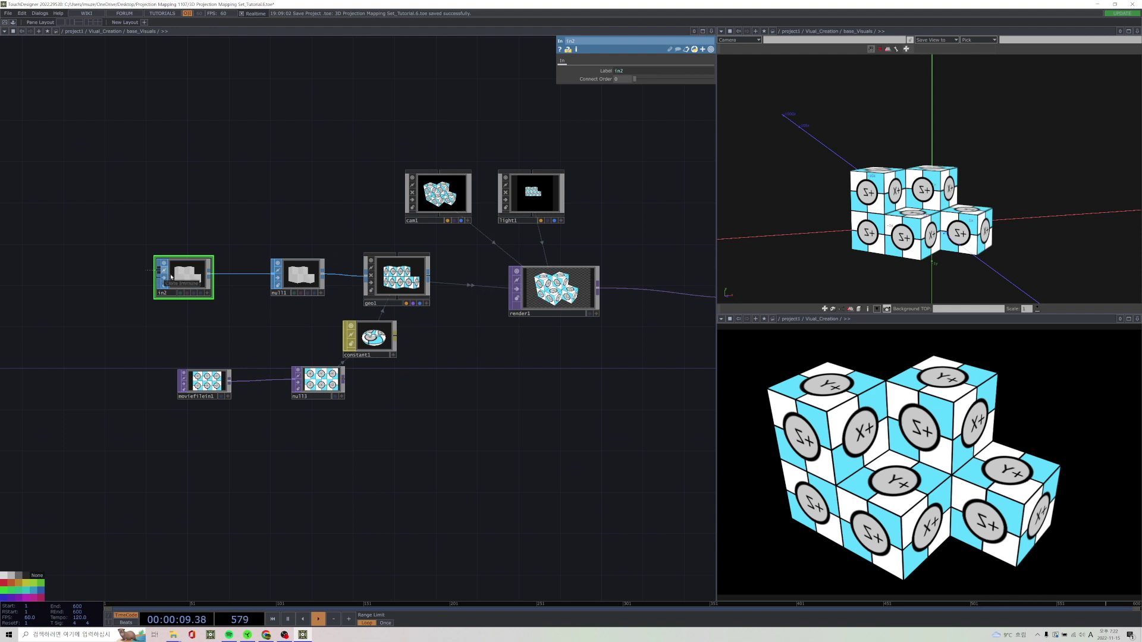
left_click_drag(170, 276, 176, 293)
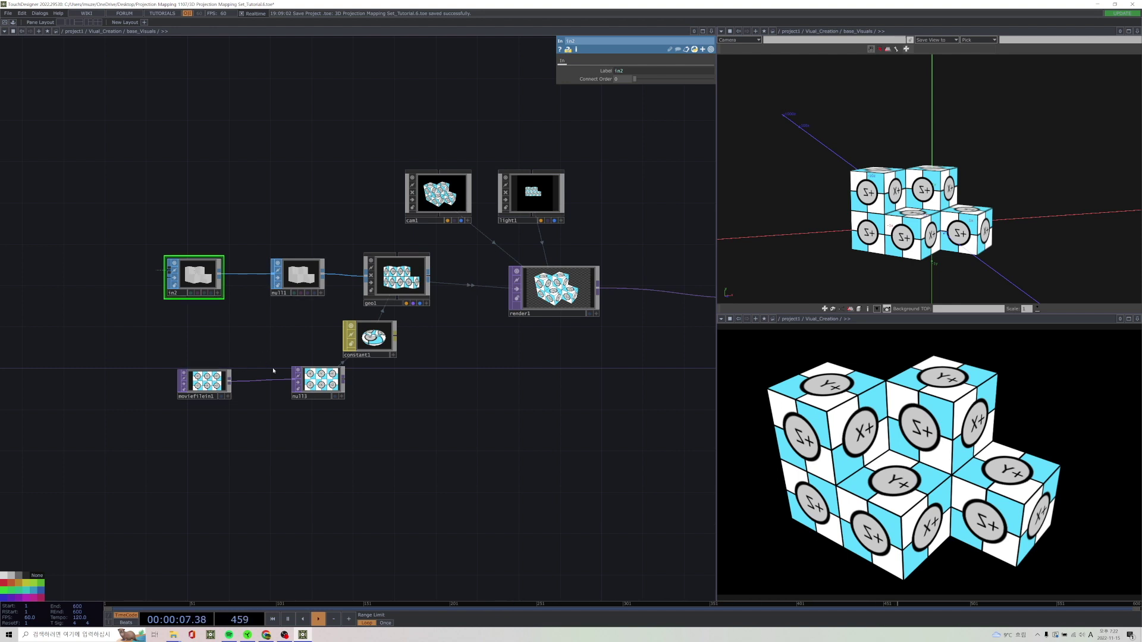
Select moviefilein1 and examine its texture image up close alongside the null it feeds.
scroll(208, 388, "up", 3)
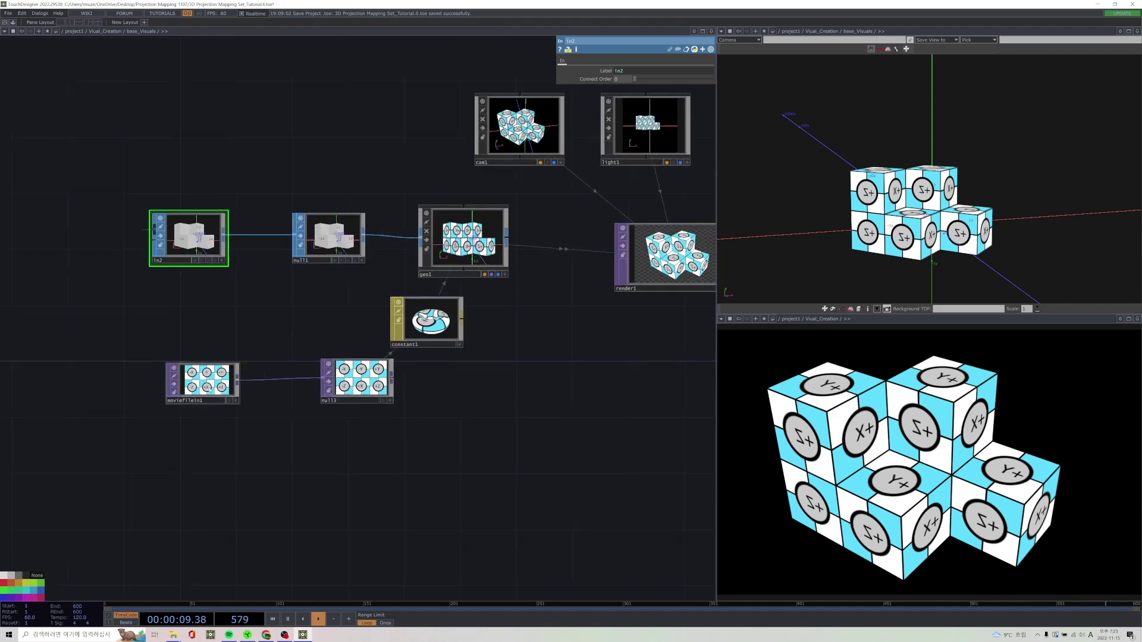
left_click(209, 387)
scroll(209, 386, "up", 3)
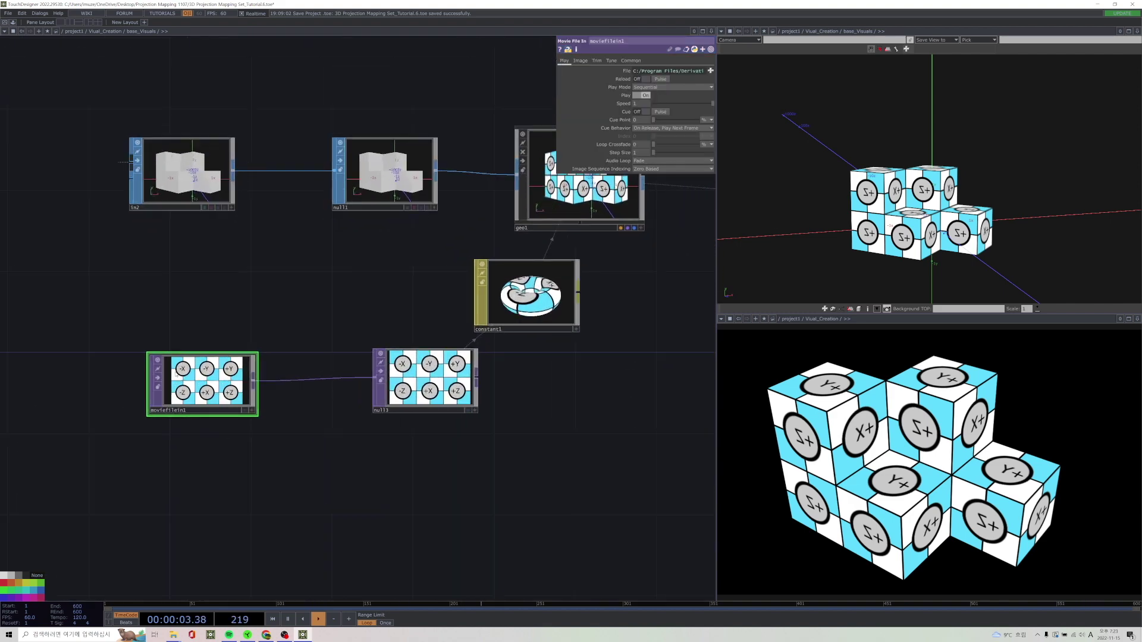
scroll(186, 385, "up", 2)
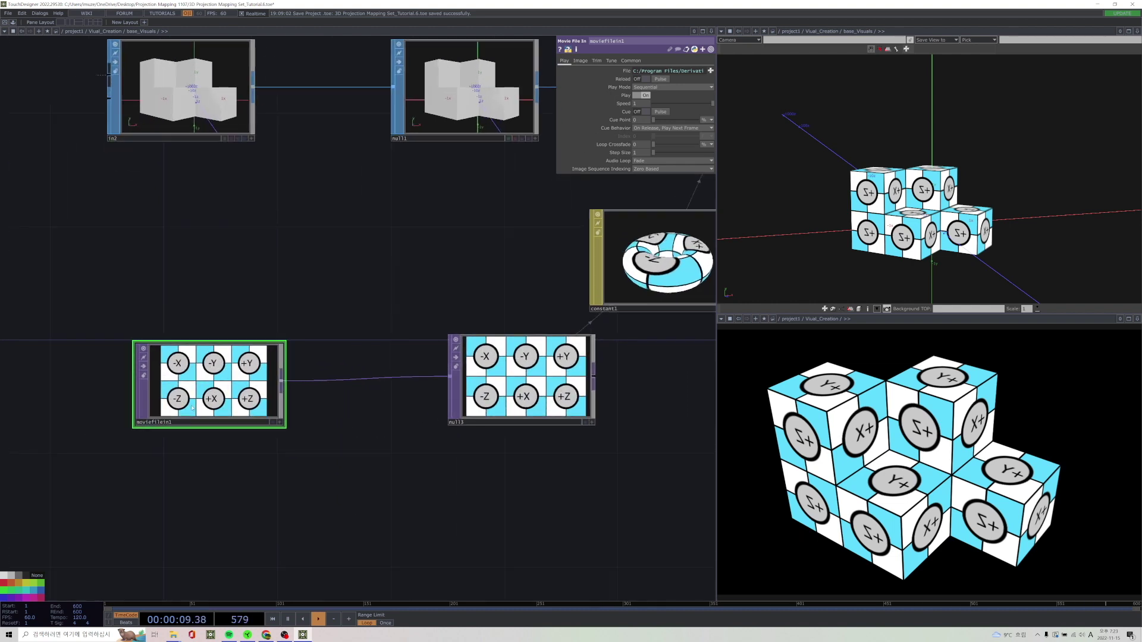
scroll(177, 400, "down", 2)
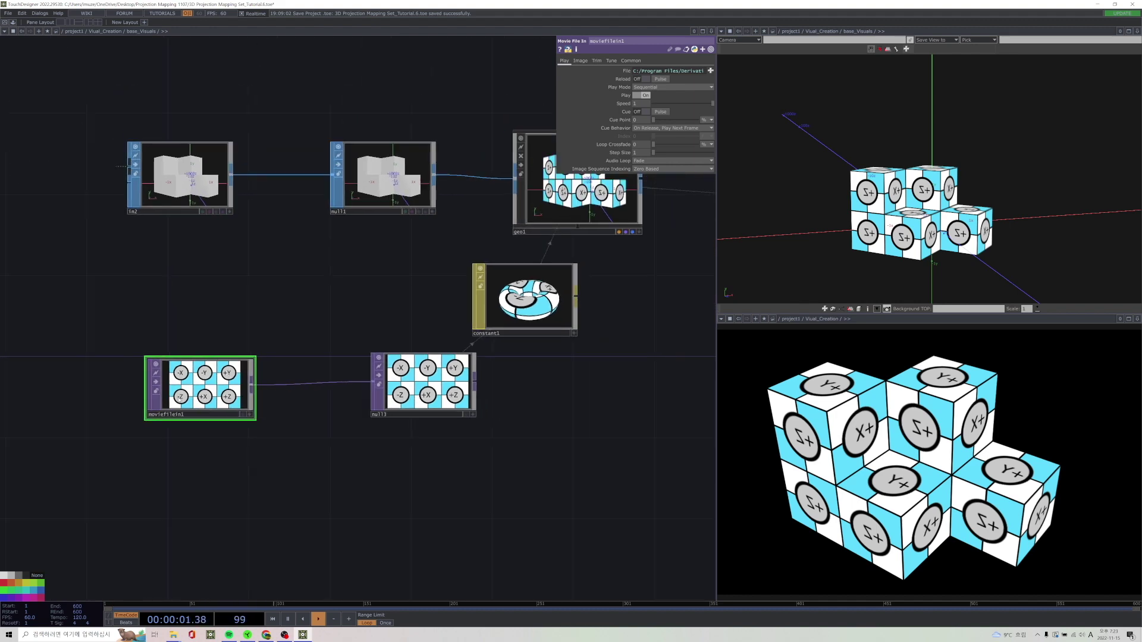
scroll(180, 398, "up", 2)
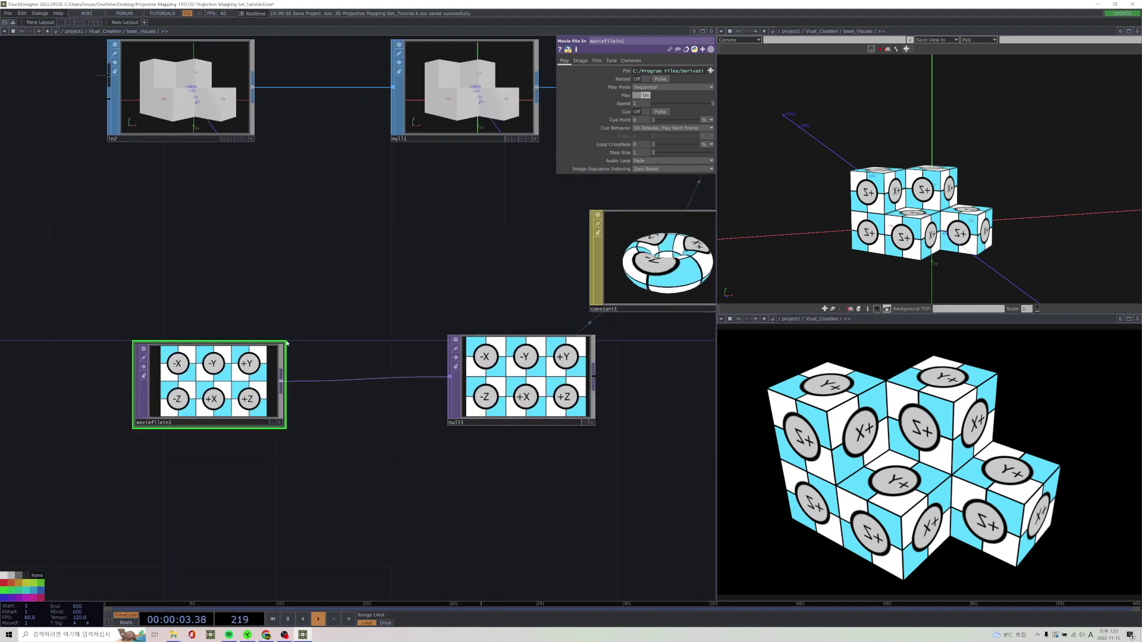
Review the base_Visuals network from moviefilein1 through constant1 and geo1 to render1, and orbit the textured boxes in the geometry viewer.
scroll(348, 291, "down", 4)
left_click_drag(329, 334, 245, 436)
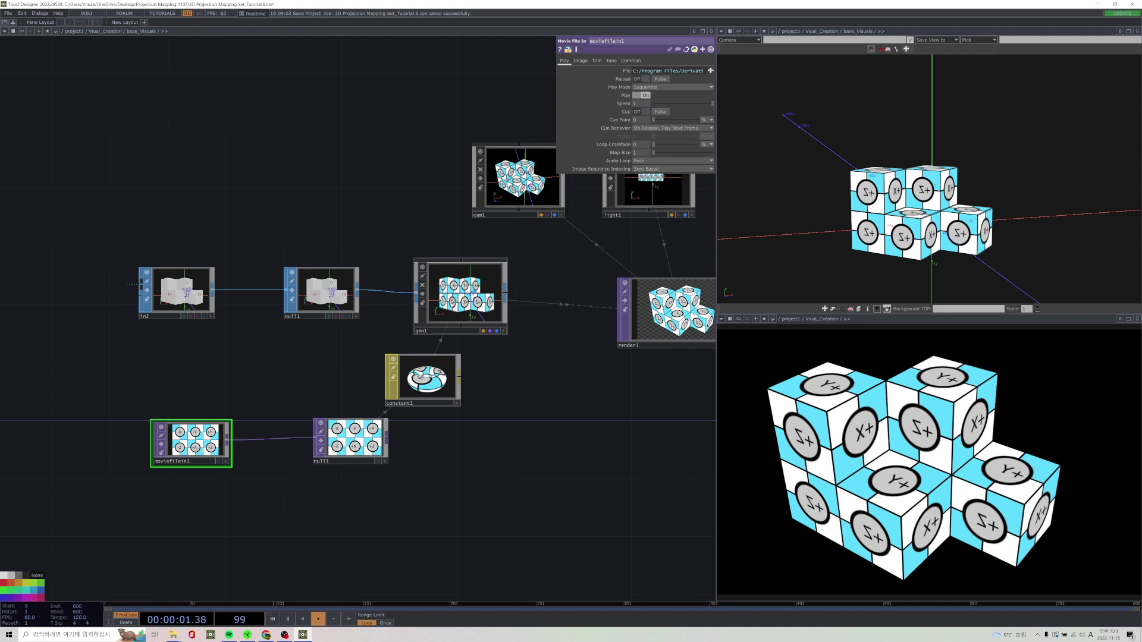
left_click_drag(542, 324, 434, 416)
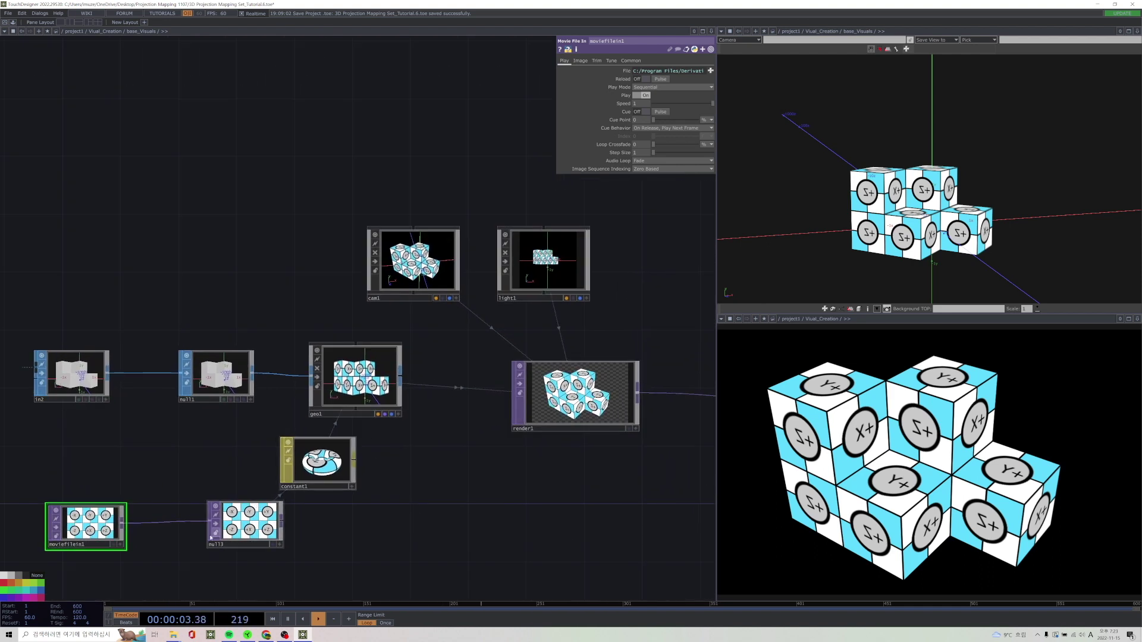
left_click_drag(942, 215, 832, 226)
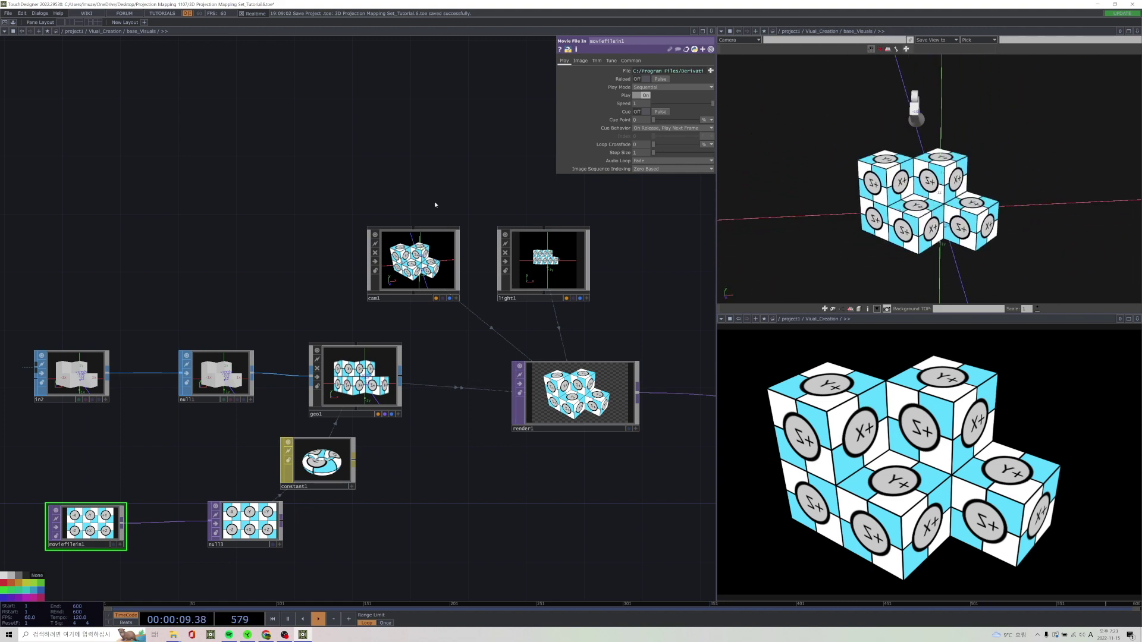
Return to the Visual_Creation network, select base_Visuals1 and view it closer among the visual containers.
left_click(109, 34)
left_click_drag(371, 339, 364, 261)
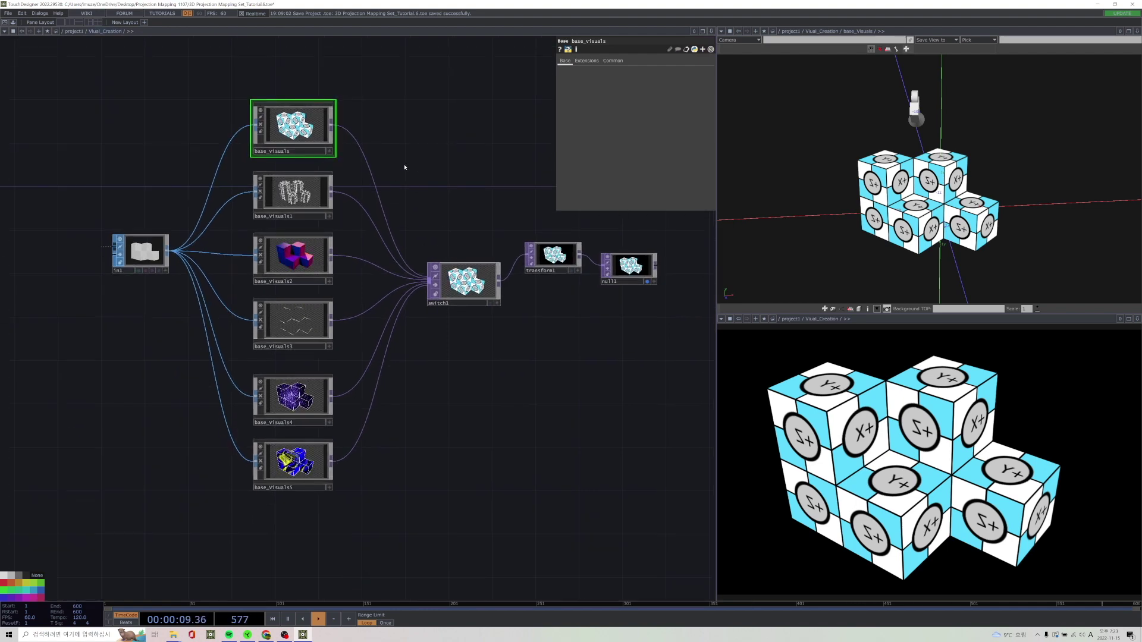
left_click_drag(402, 172, 404, 190)
left_click(293, 231)
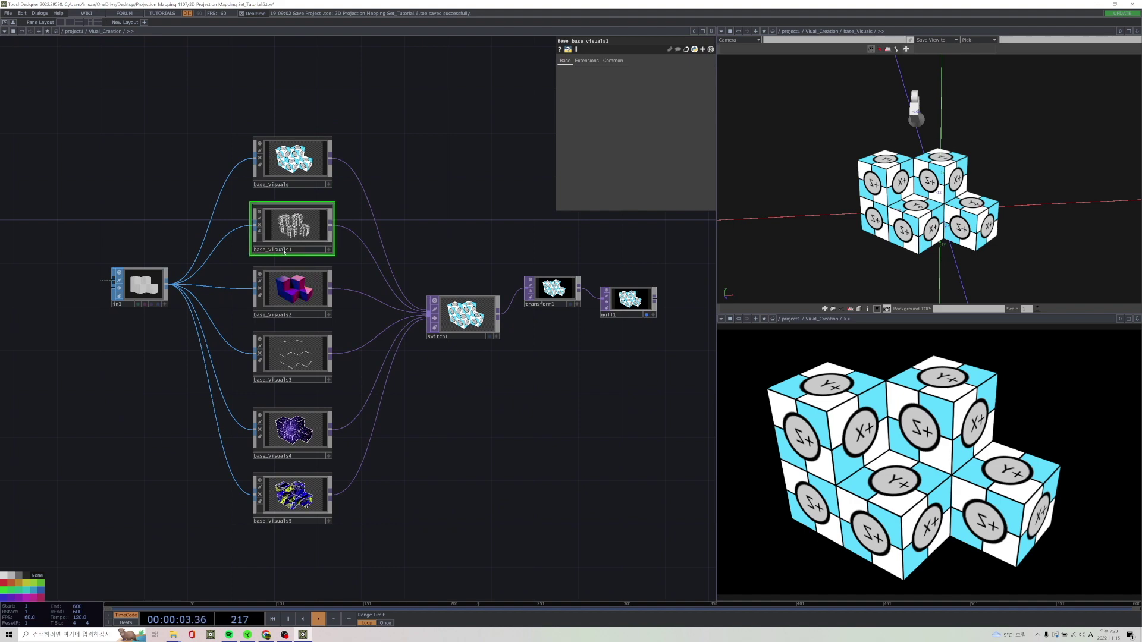
scroll(281, 253, "up", 2)
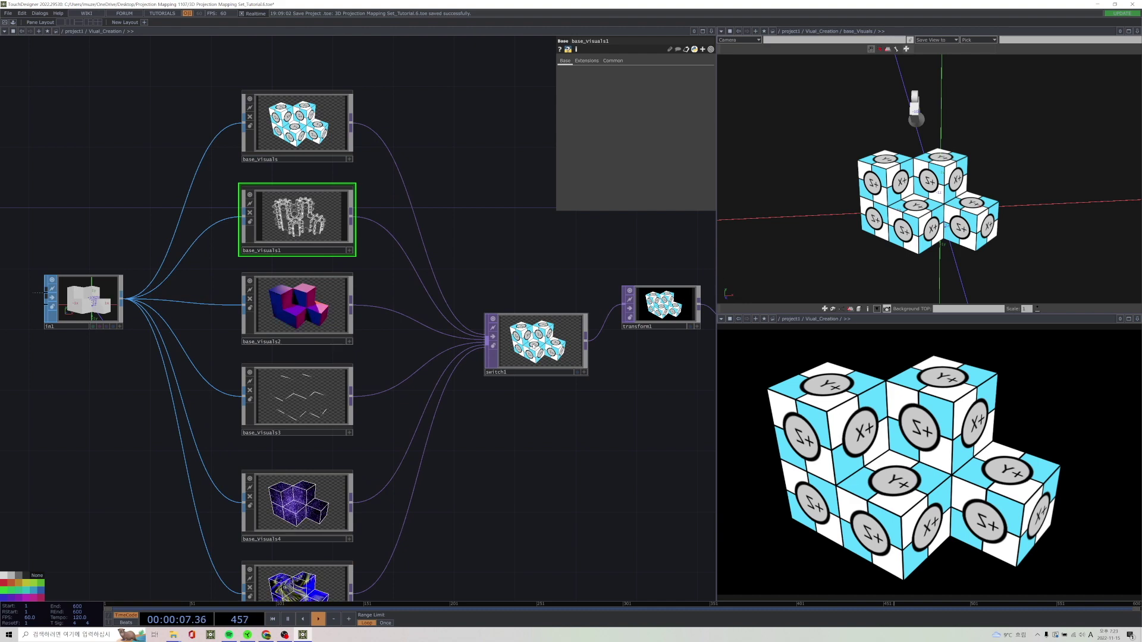
Select switch1 and raise its Index until it outputs base_Visuals1.
left_click(493, 372)
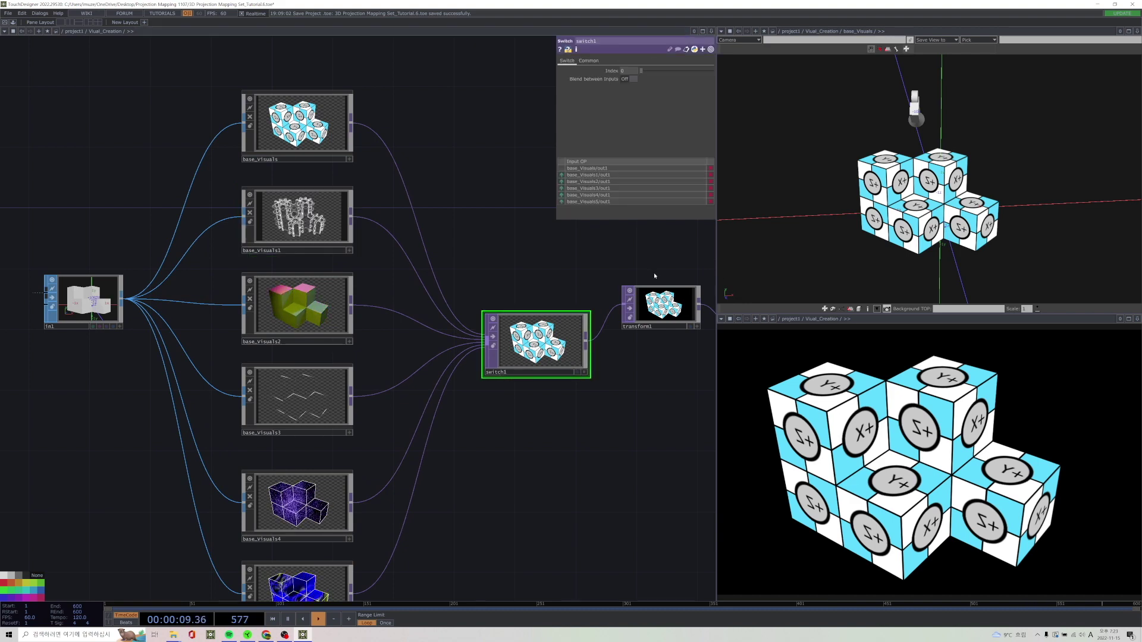
left_click_drag(608, 275, 390, 272)
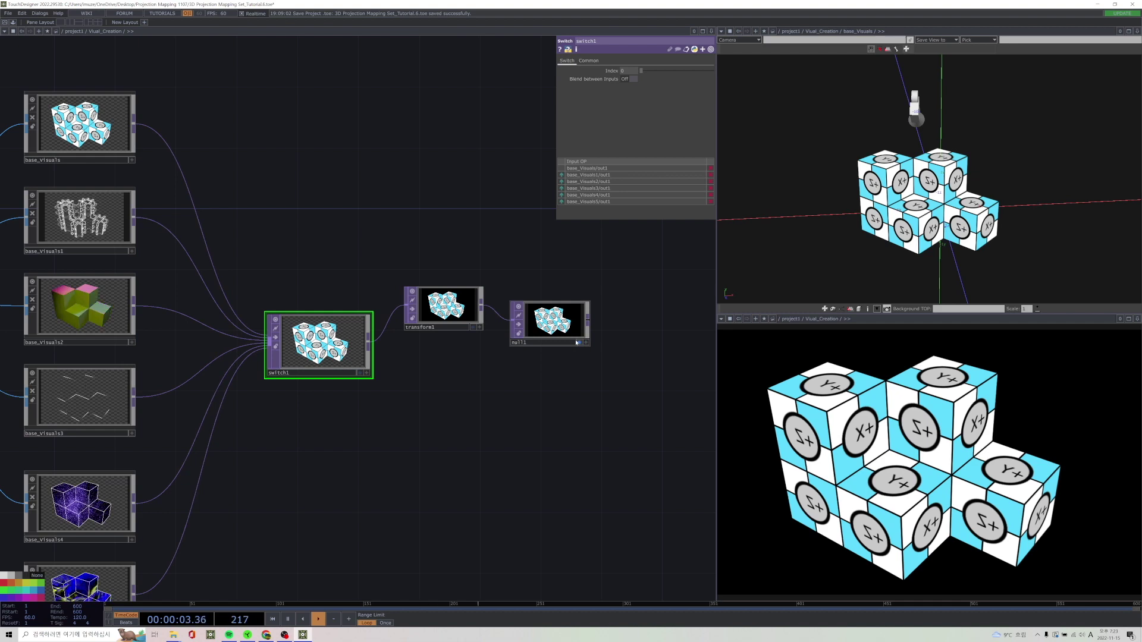
left_click_drag(459, 255, 624, 300)
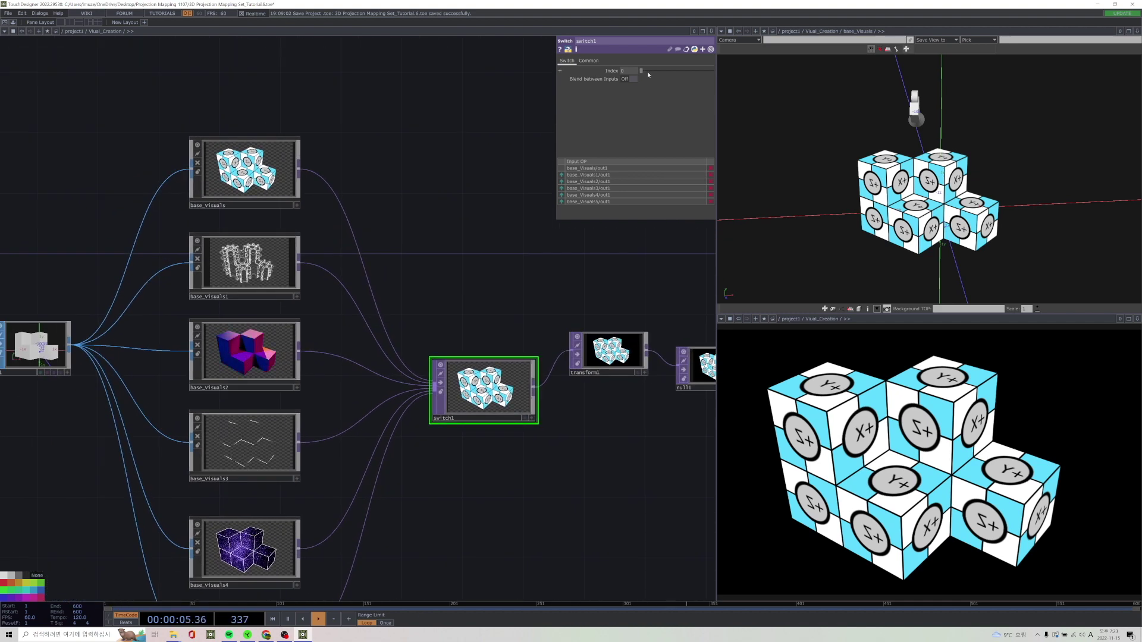
left_click_drag(641, 70, 652, 71)
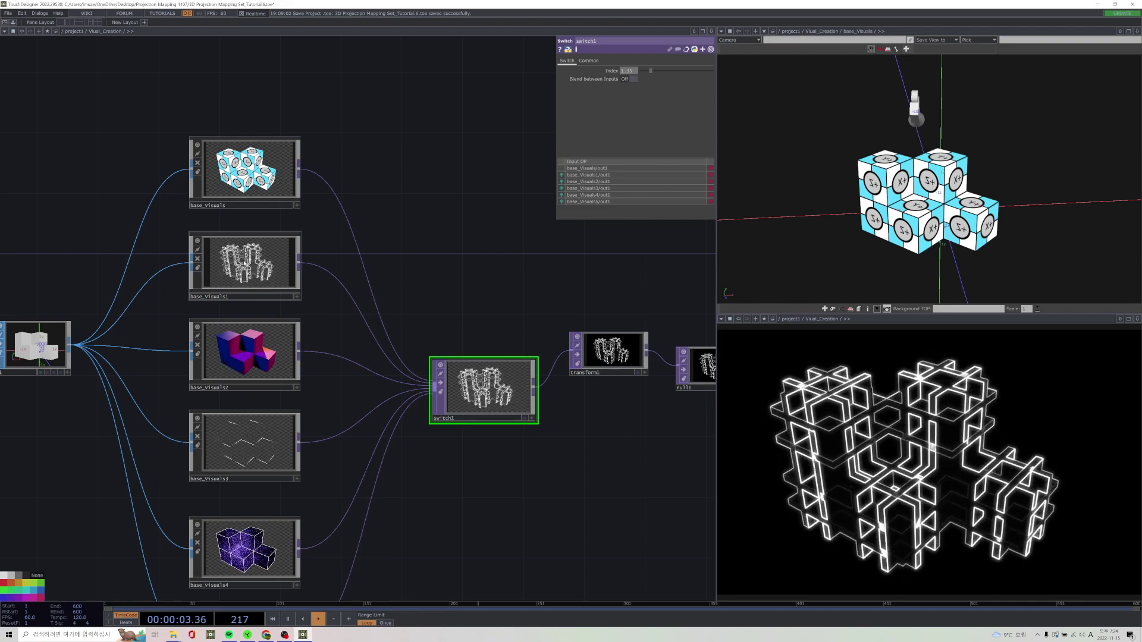
Enter base_Visuals1 and frame the start of its network around in2, beat1, math1 and extrude1.
key("i")
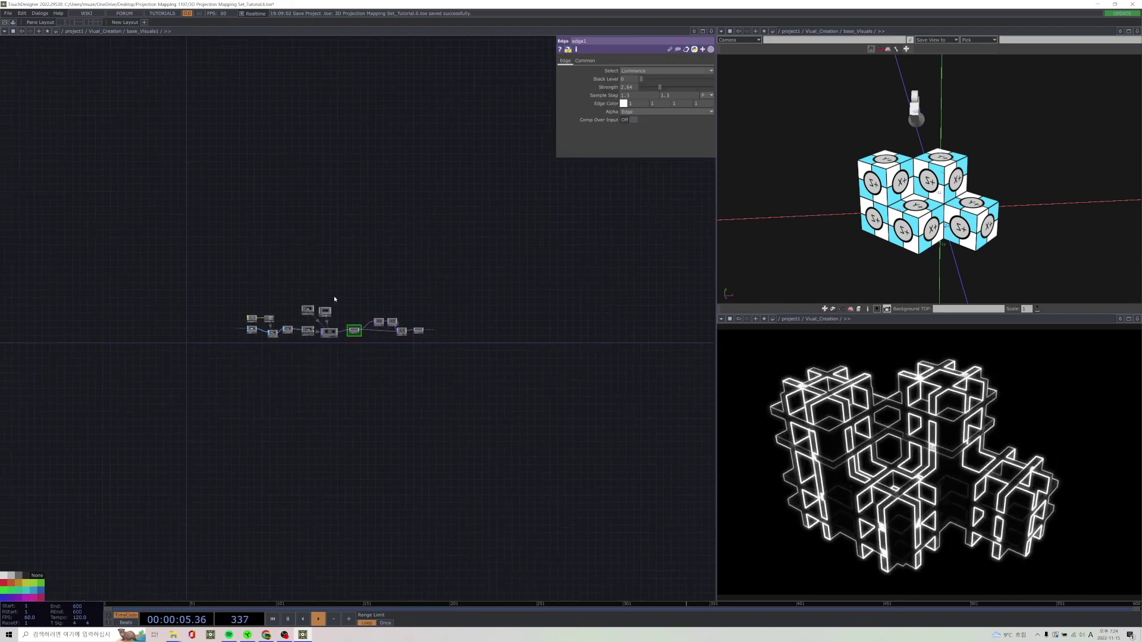
key("h")
left_click_drag(443, 245, 436, 269)
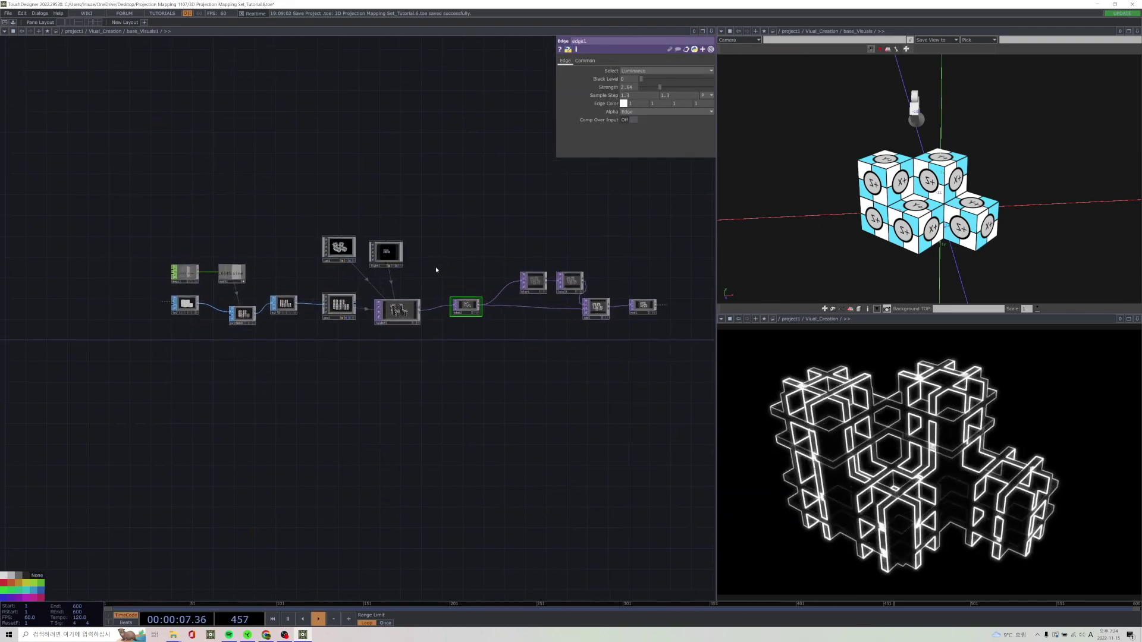
scroll(436, 270, "up", 3)
left_click_drag(178, 301, 344, 244)
scroll(143, 330, "up", 4)
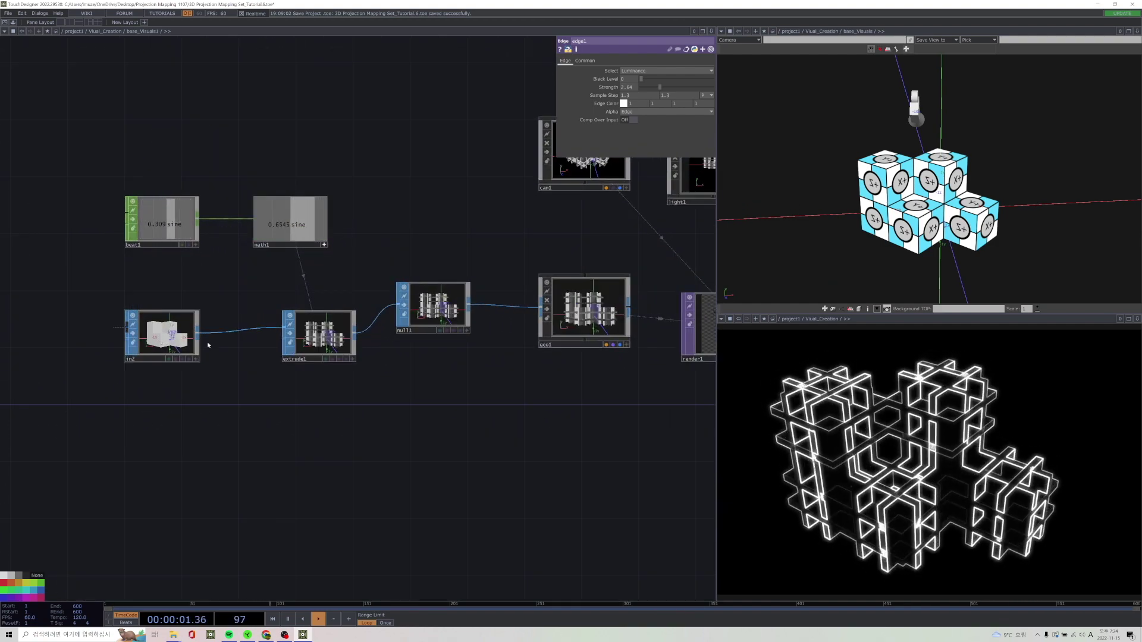
Select extrude1 and examine its depth values and extruded box geometry up close.
left_click(315, 339)
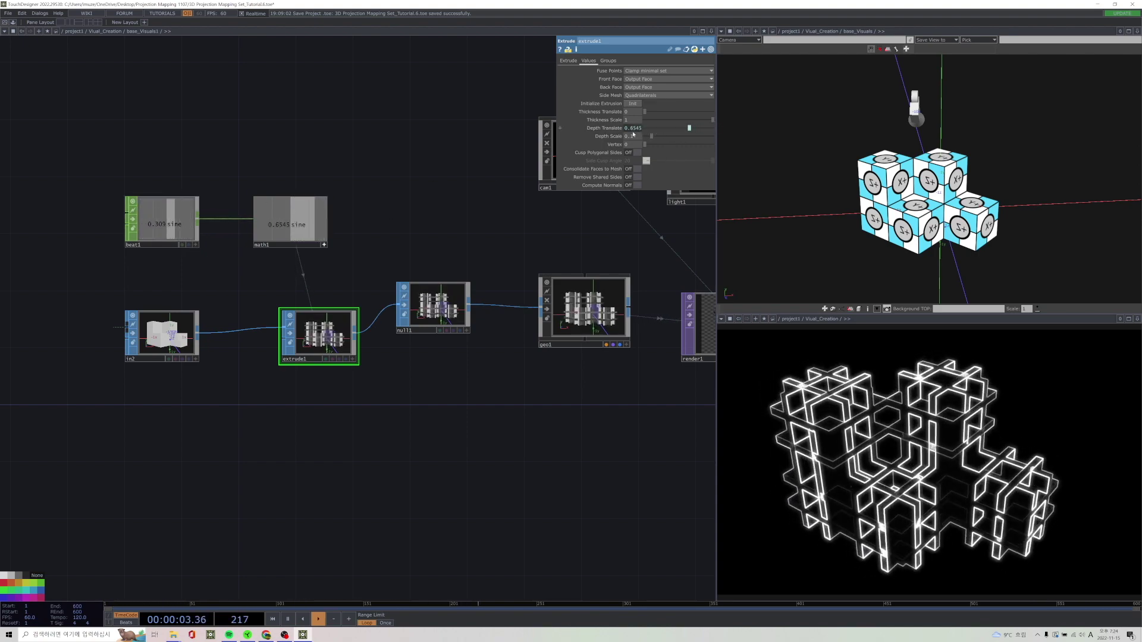
scroll(302, 329, "up", 5)
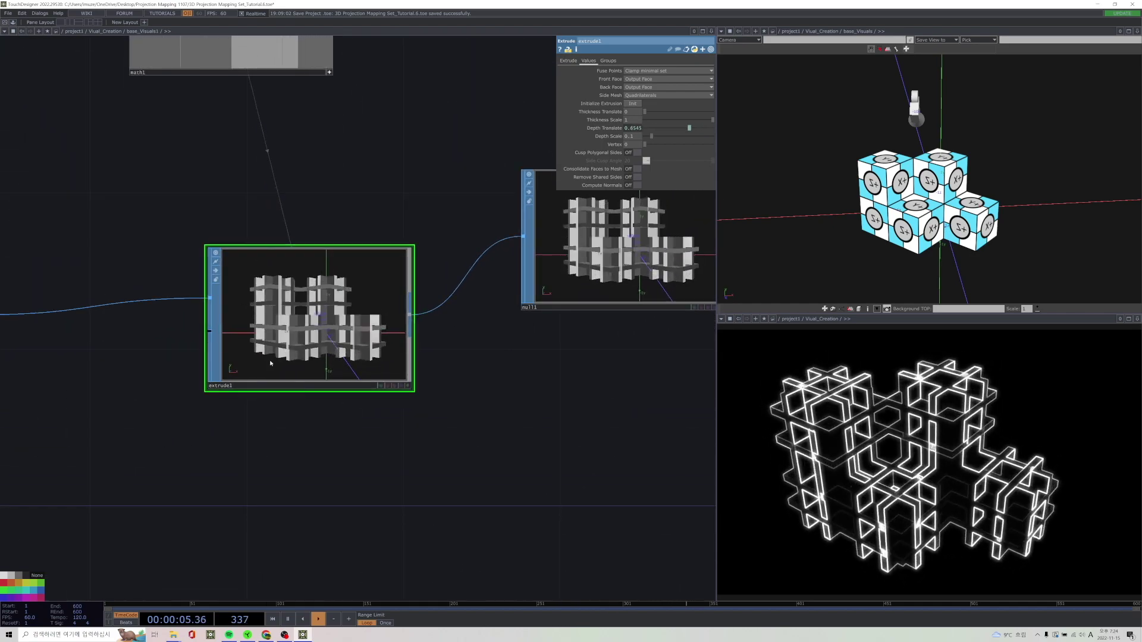
scroll(322, 344, "down", 5)
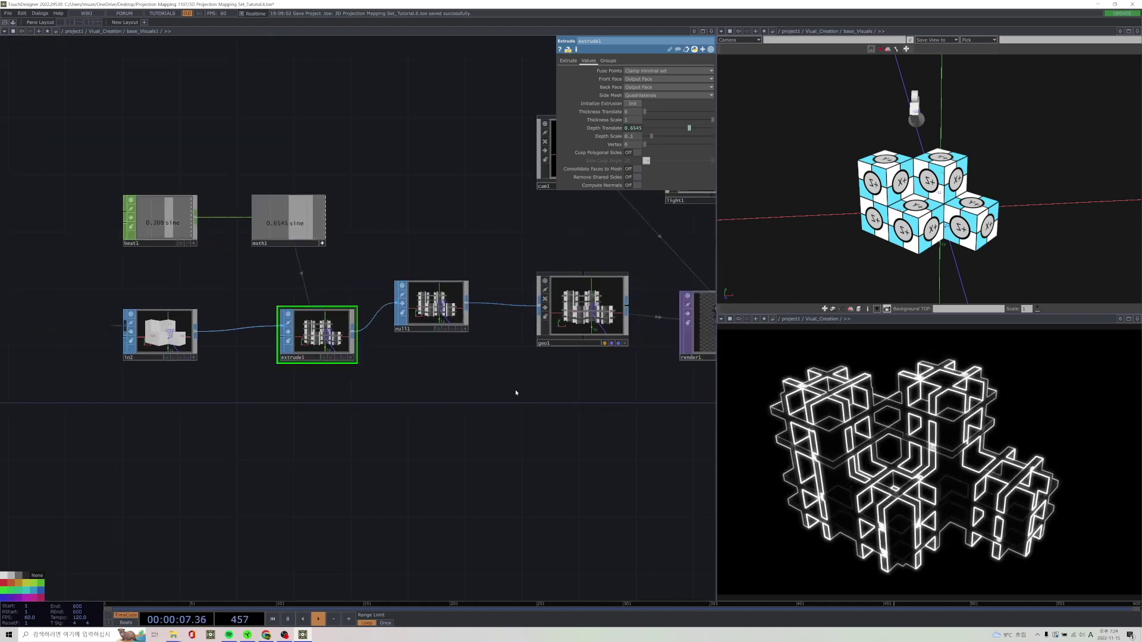
Follow the network to render1, select it, and examine the edge1 outline image it feeds.
left_click_drag(434, 393, 119, 404)
left_click_drag(258, 395, 354, 506)
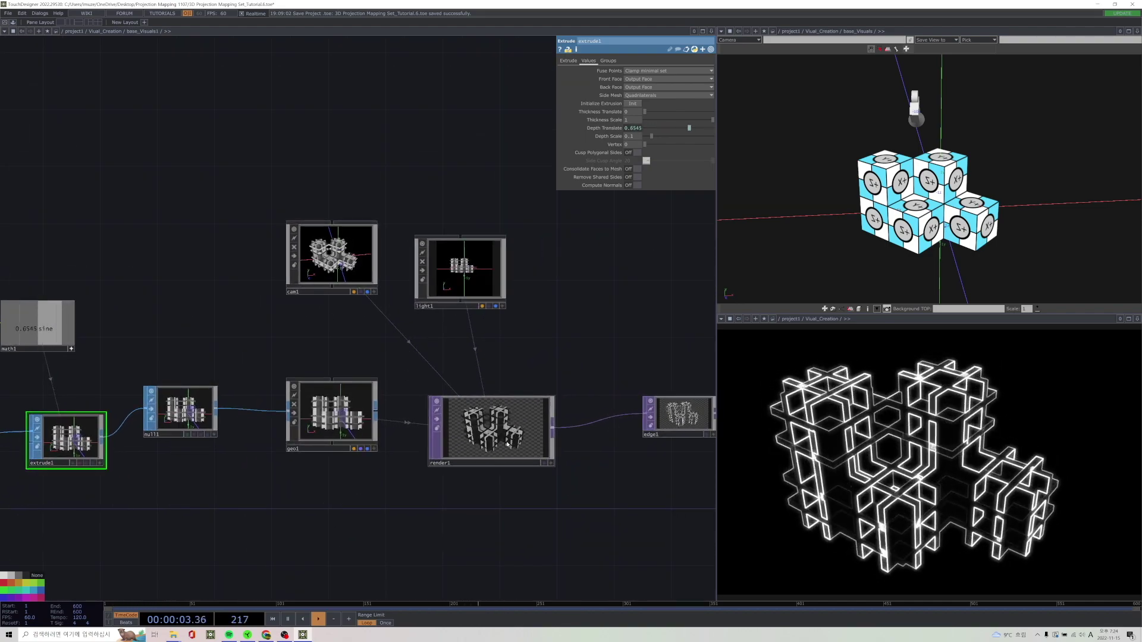
left_click(488, 438)
left_click_drag(538, 318, 303, 271)
left_click_drag(444, 405, 453, 431)
scroll(437, 377, "up", 8)
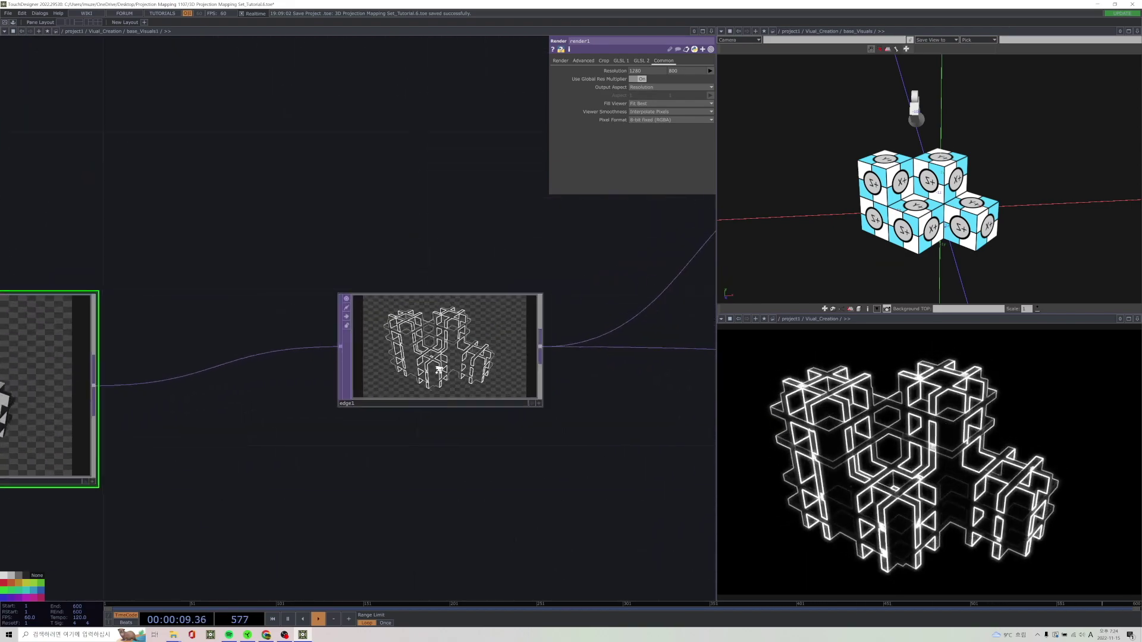
scroll(439, 372, "down", 5)
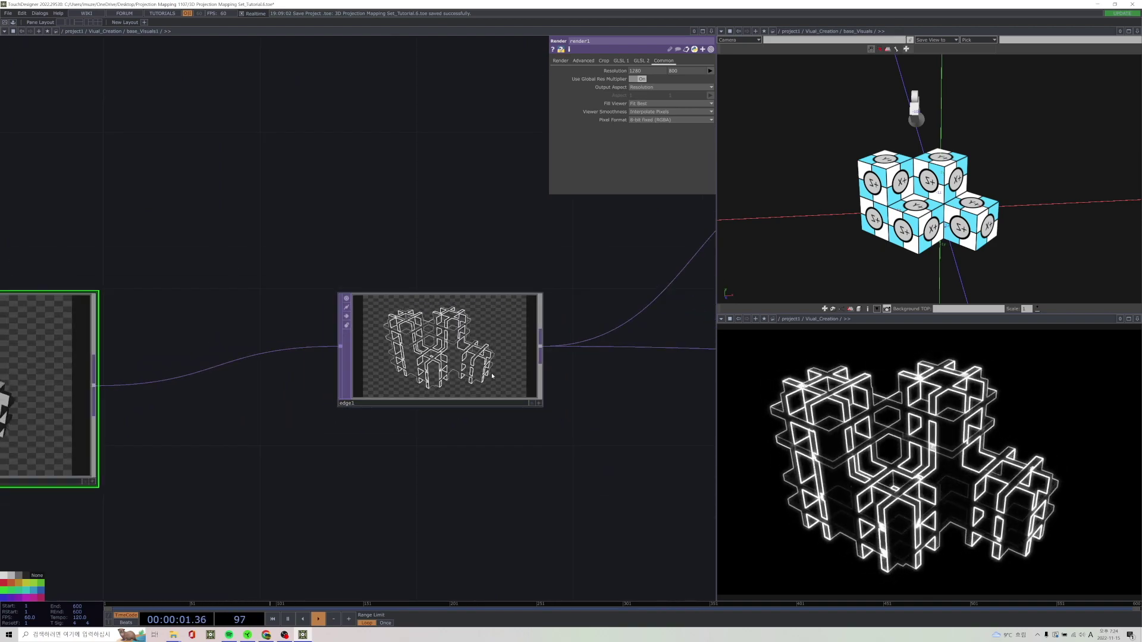
Follow the glow branch from blur1 and level1 through add1 to out1, and examine the final image up close.
left_click_drag(316, 468, 254, 497)
scroll(254, 497, "down", 5)
scroll(375, 438, "up", 6)
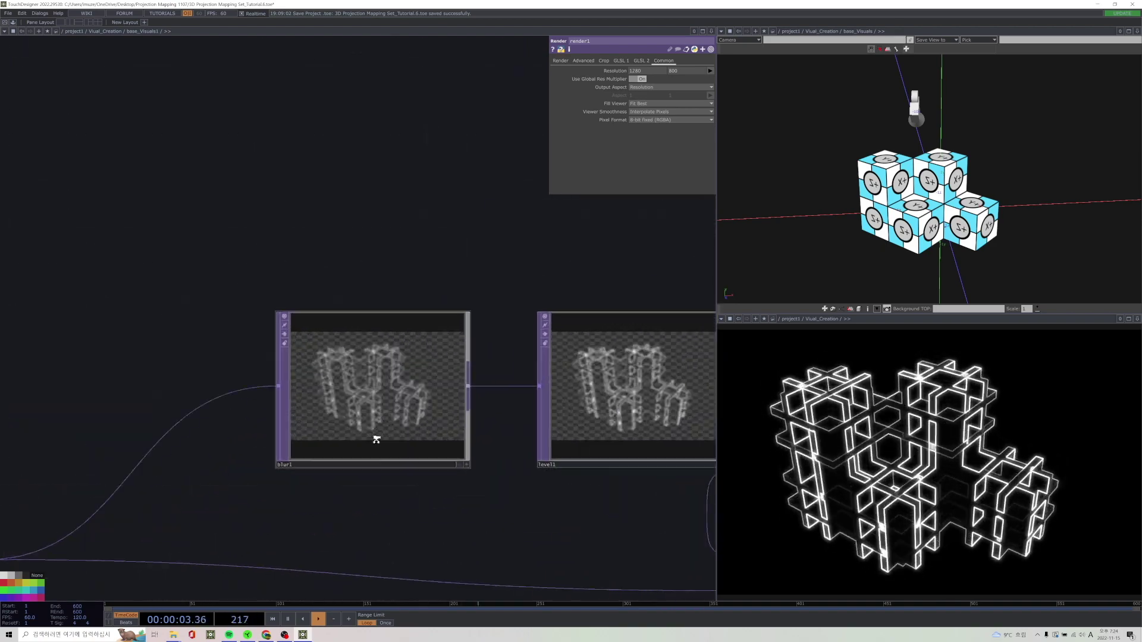
scroll(530, 523, "down", 5)
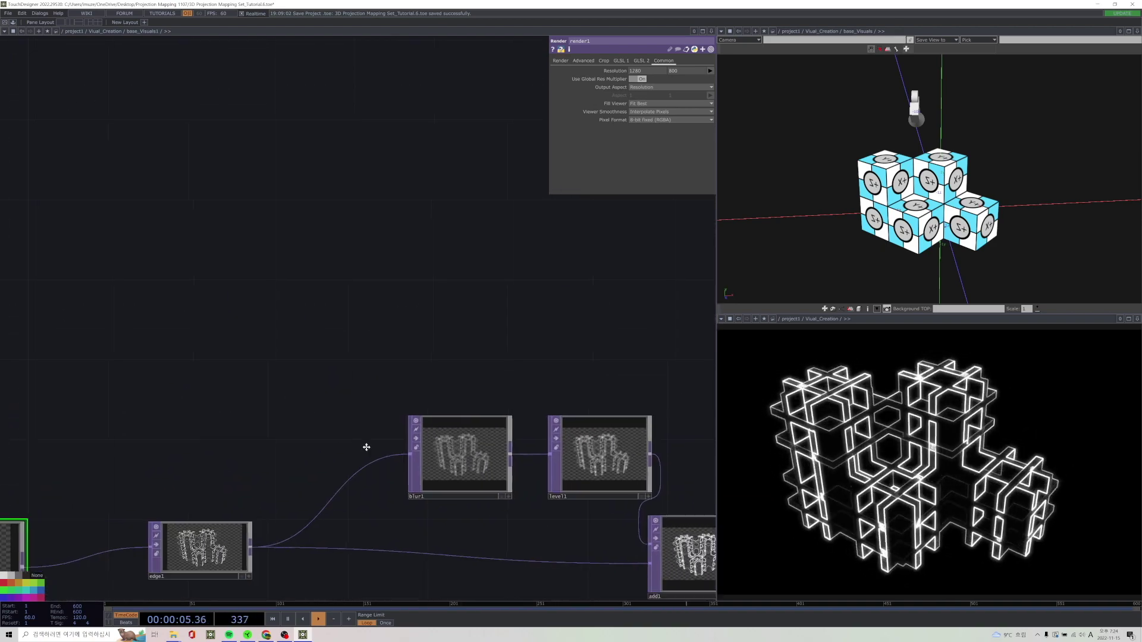
left_click_drag(365, 446, 48, 313)
left_click_drag(512, 372, 301, 357)
scroll(380, 423, "up", 5)
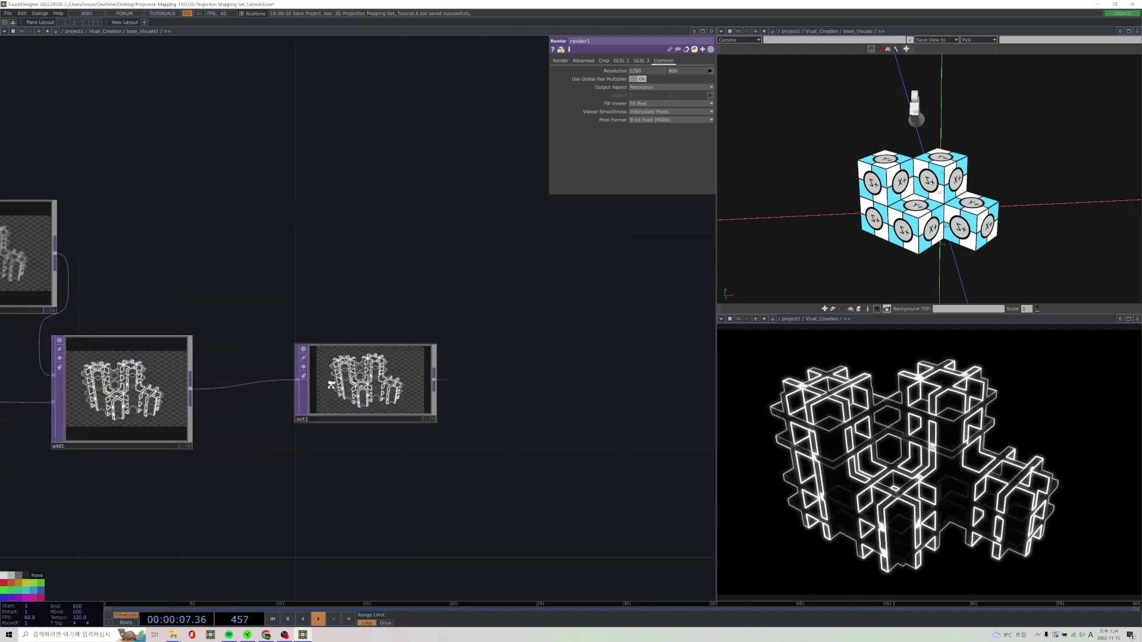
scroll(393, 431, "up", 3)
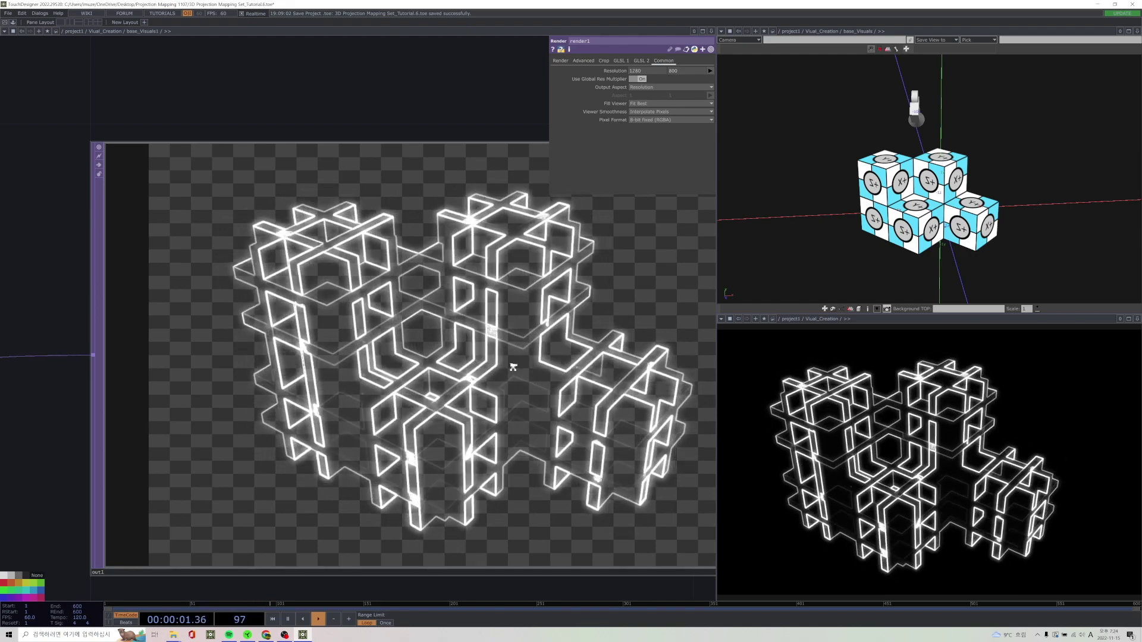
scroll(372, 305, "down", 4)
scroll(214, 100, "down", 6)
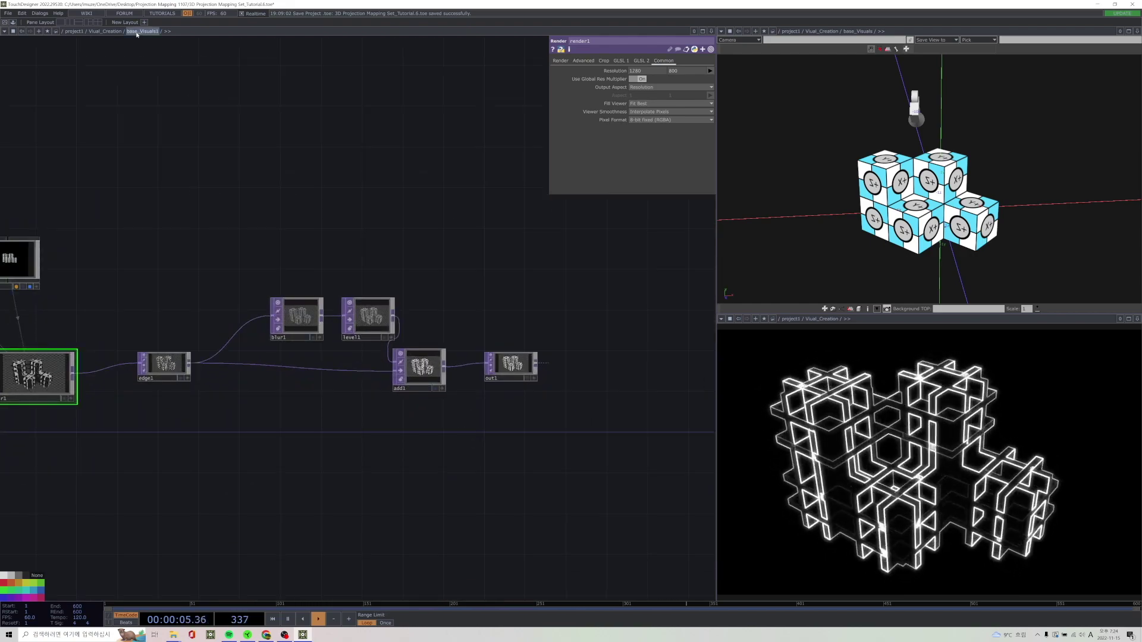
Return to Visual_Creation, check base_Visuals2, and raise switch1's Index until it outputs base_Visuals2.
left_click(117, 30)
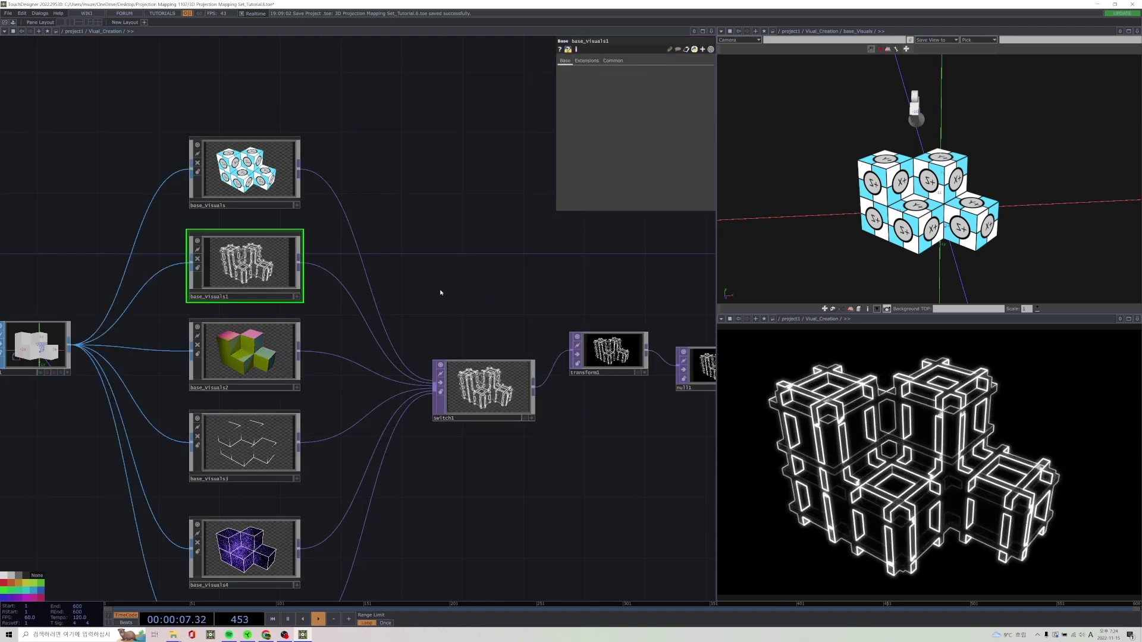
left_click_drag(372, 339, 392, 189)
left_click(302, 197)
left_click_drag(474, 372, 472, 410)
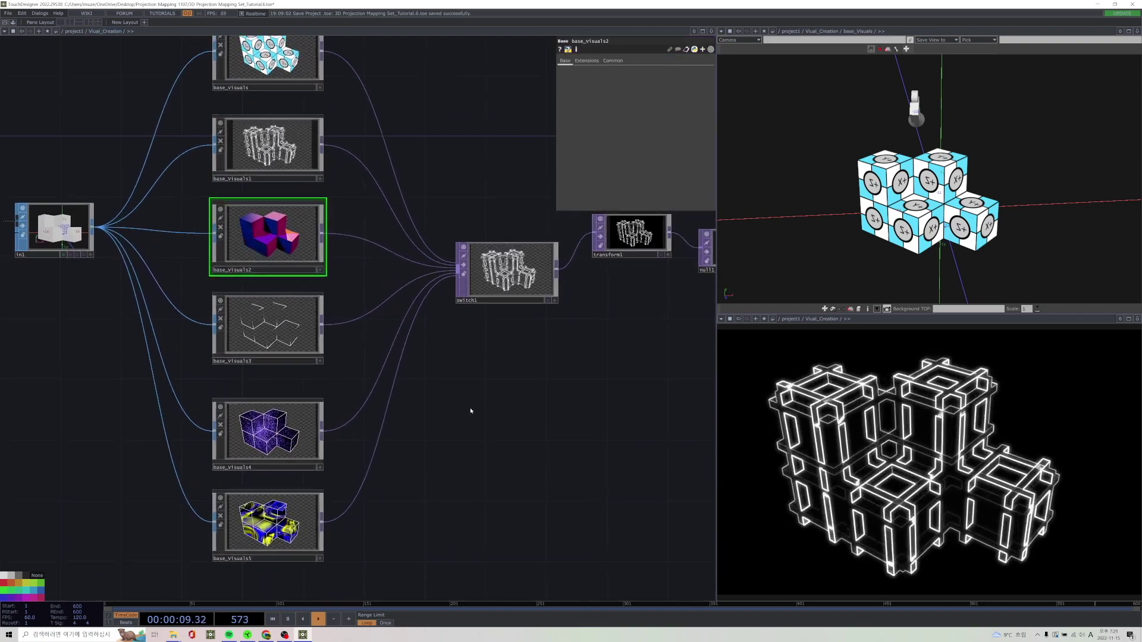
left_click_drag(301, 251, 334, 373)
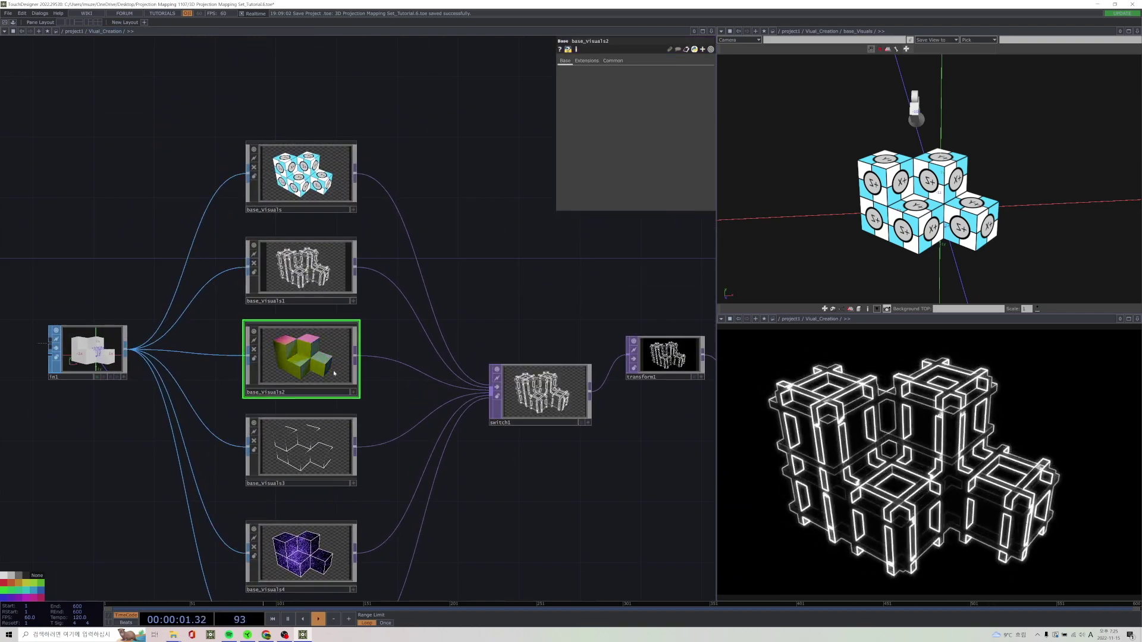
left_click(535, 402)
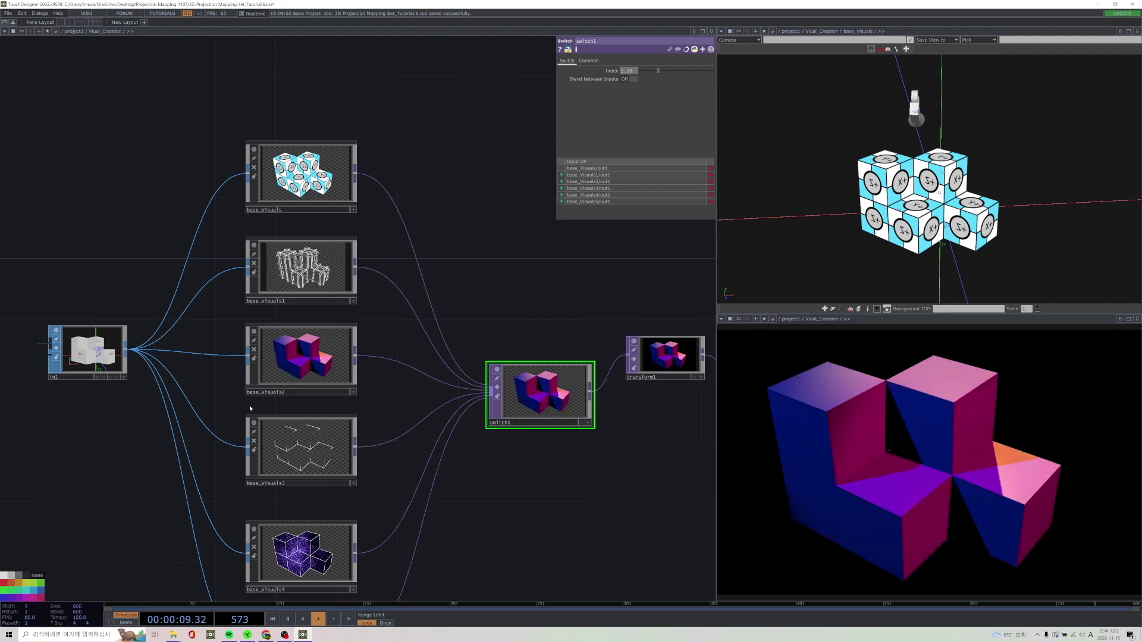
Enter base_Visuals2 and survey its network of geometry, phong material and three lights feeding render1.
key("i")
scroll(505, 387, "up", 5)
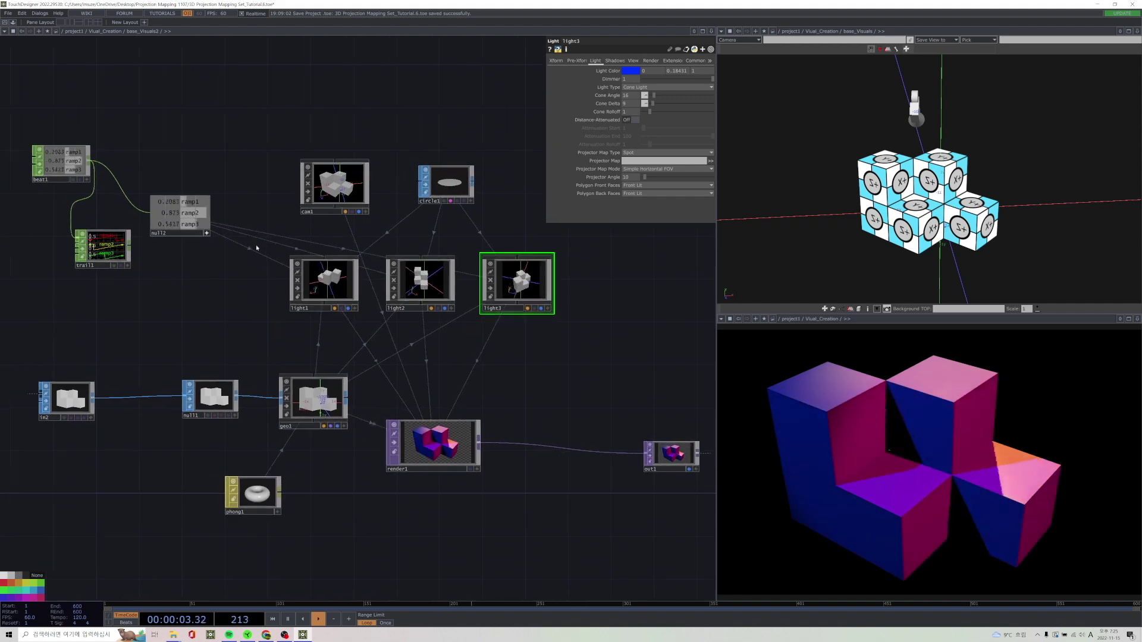
scroll(367, 435, "up", 3)
scroll(367, 436, "down", 4)
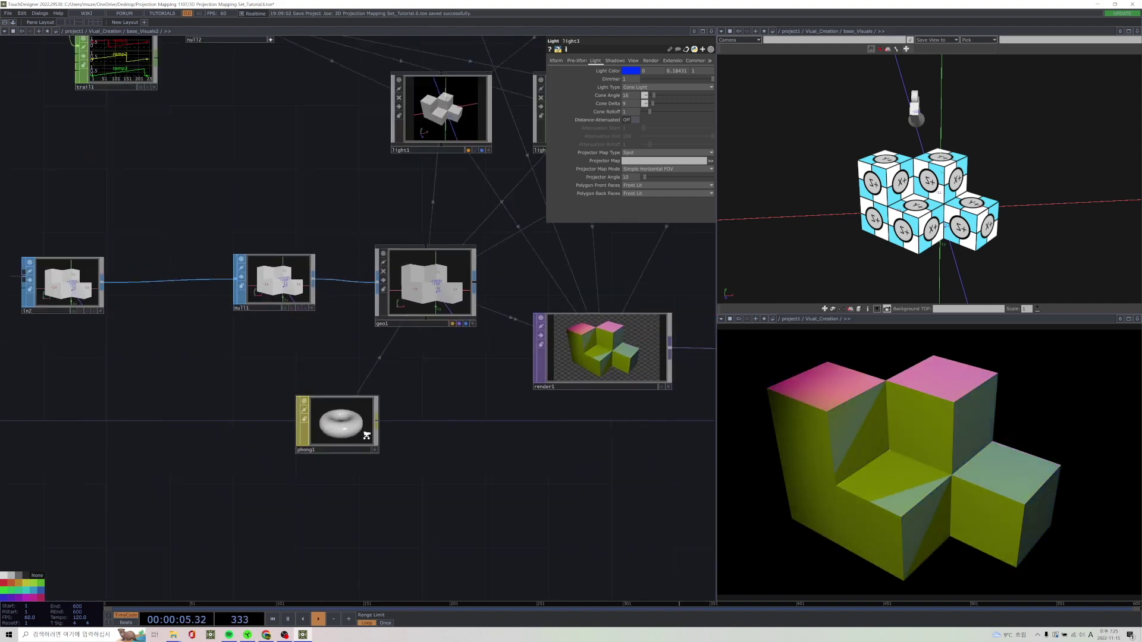
scroll(342, 434, "up", 4)
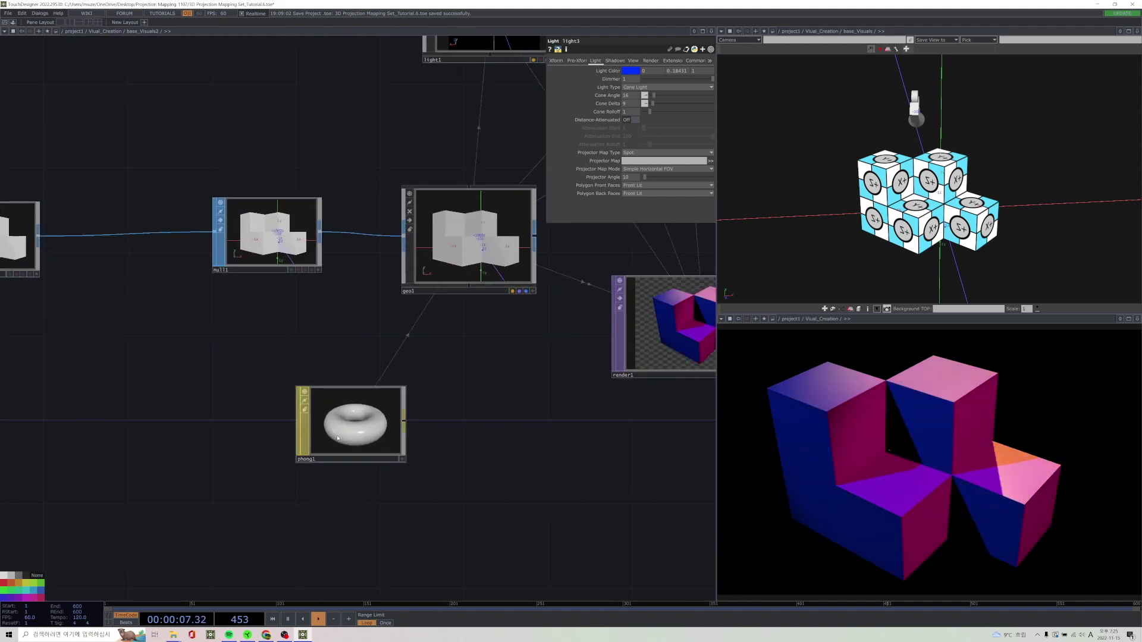
Select phong1 to view its material parameters, and trace it through geo1 and the lights to render1.
left_click(384, 433)
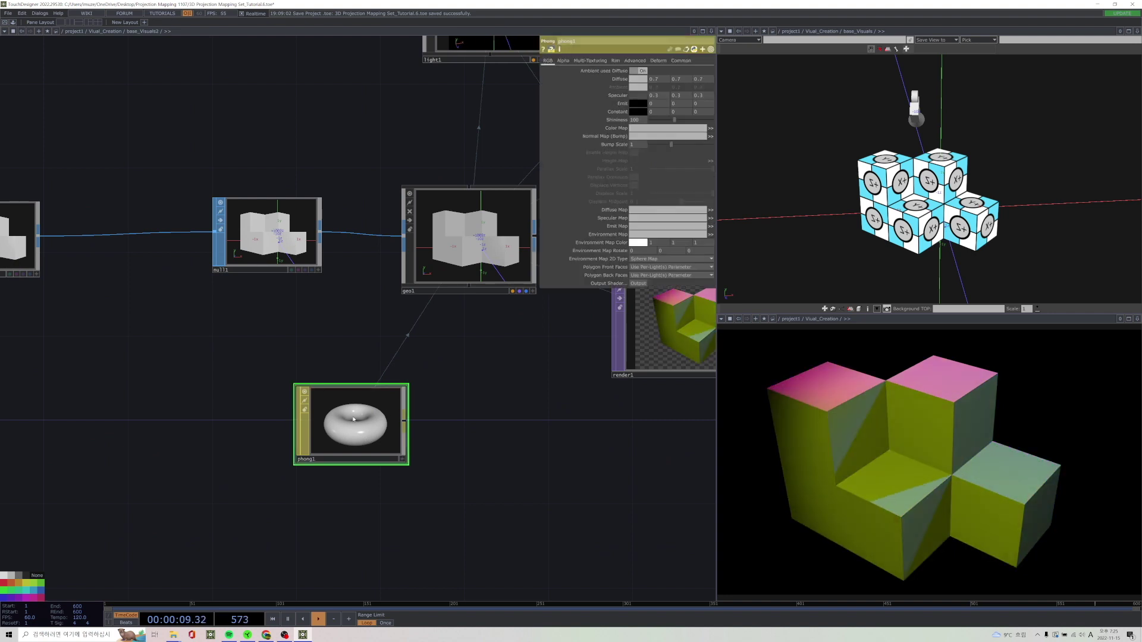
left_click_drag(458, 411, 418, 456)
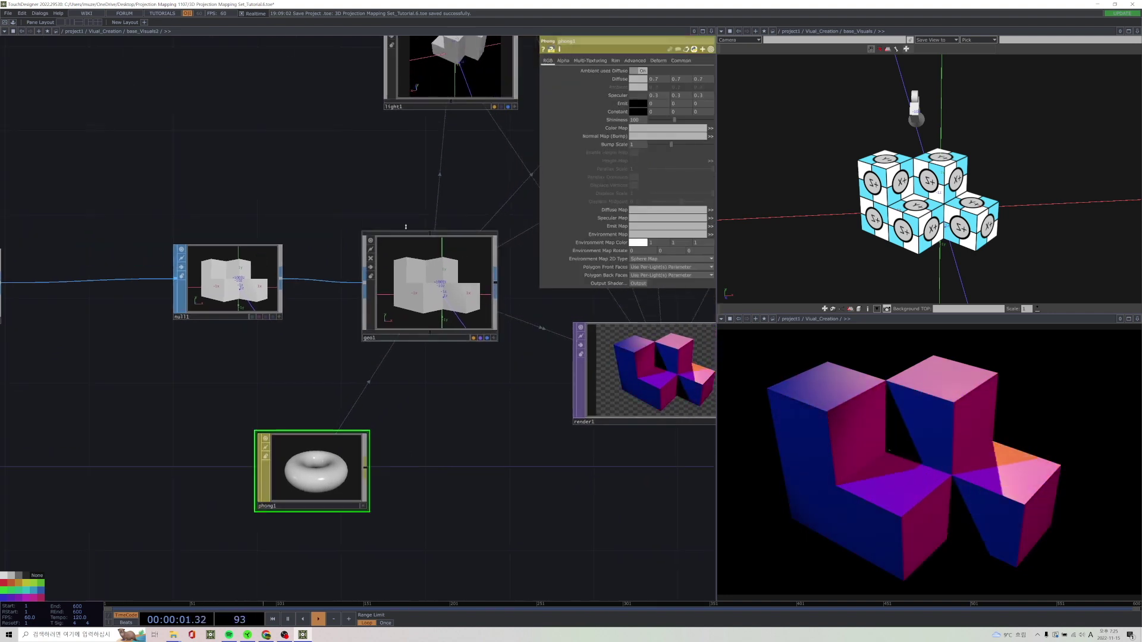
left_click_drag(472, 191, 262, 252)
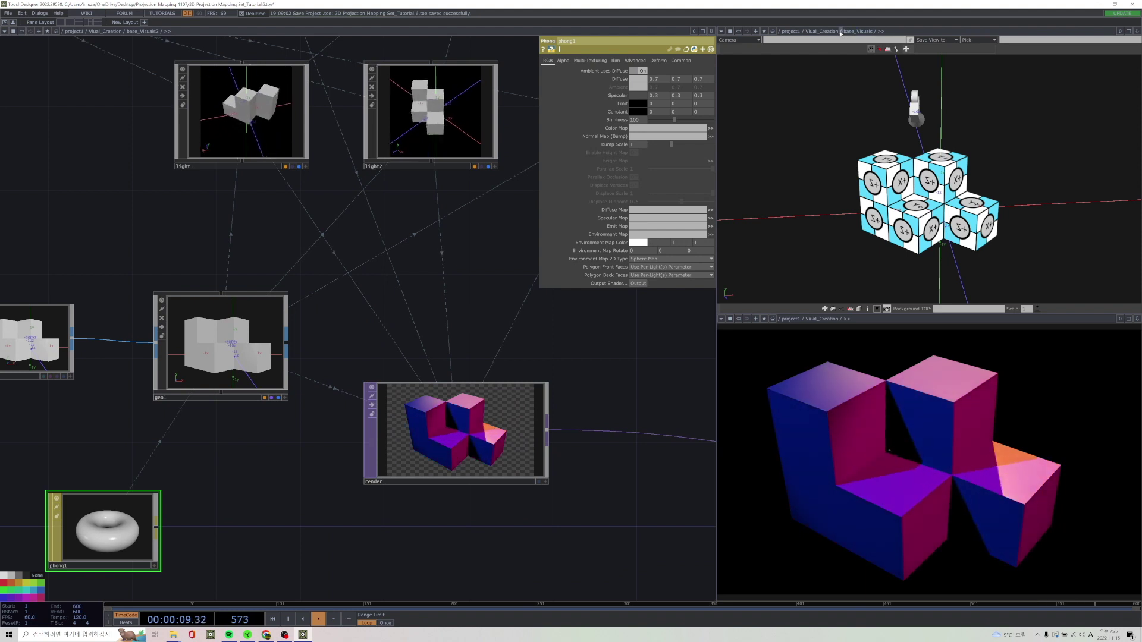
Switch the 3D geometry viewer pane from base_Visuals1 to base_Visuals2.
left_click(854, 48)
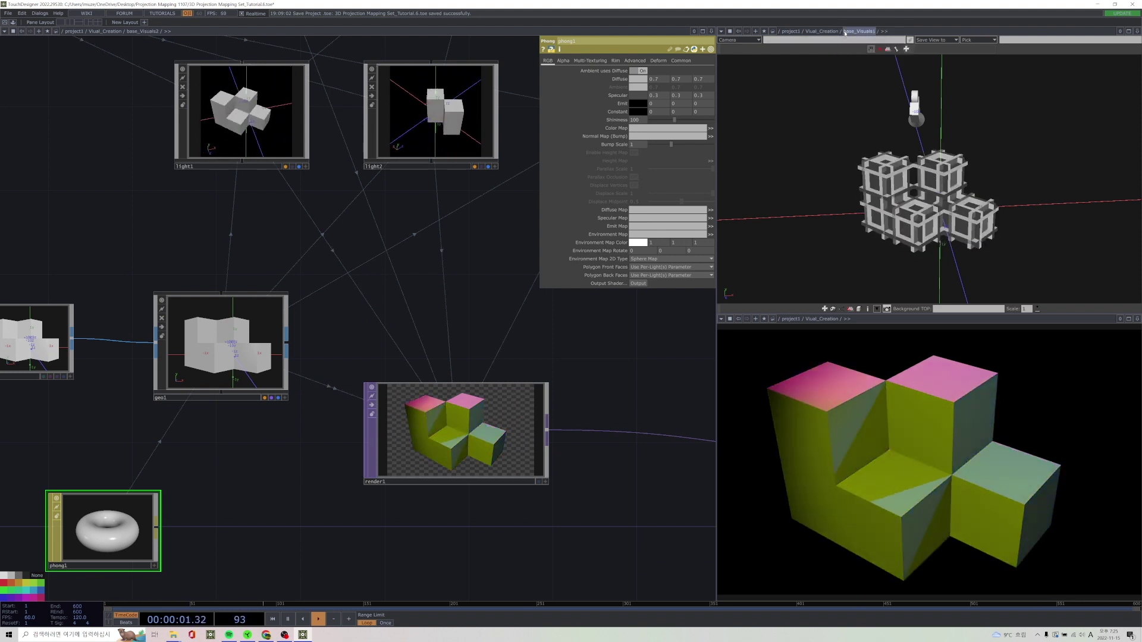
left_click(840, 31)
left_click(851, 54)
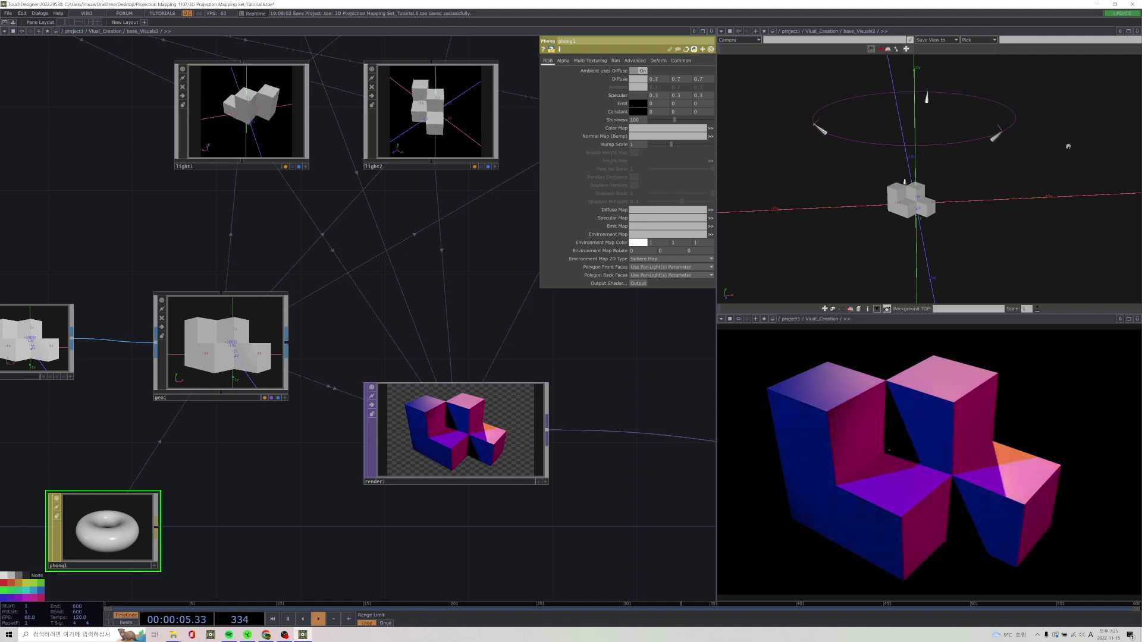
View the light parameters of light1, light2 and light3 in turn, and examine how they circle the boxes in the 3D view.
scroll(417, 223, "down", 5)
left_click_drag(444, 245, 345, 290)
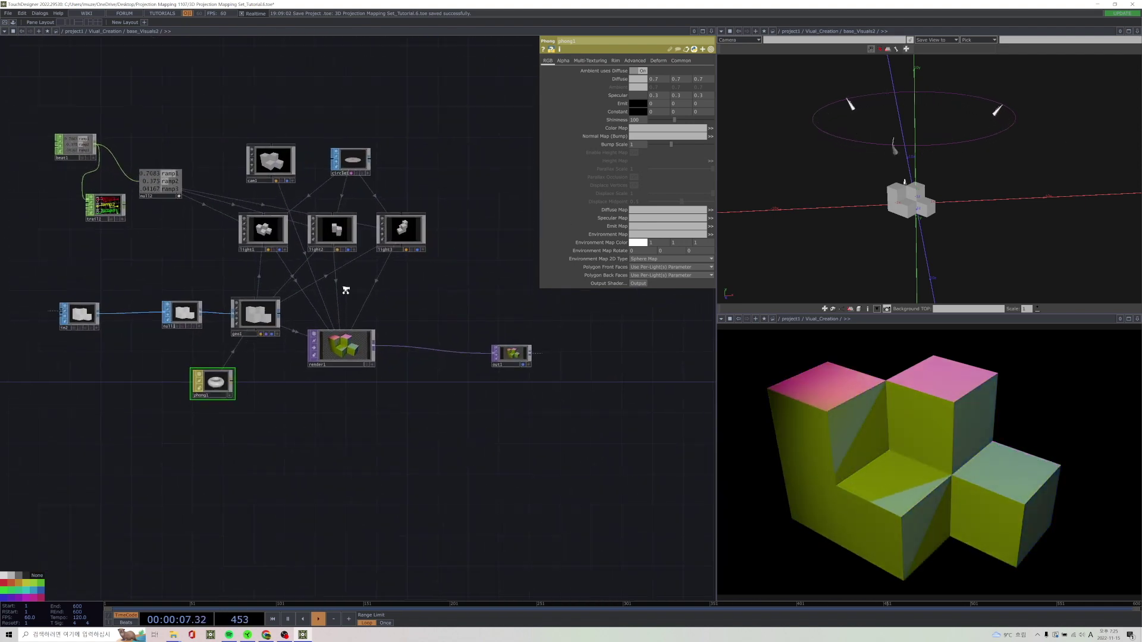
scroll(349, 284, "up", 3)
left_click(188, 178)
left_click(310, 178)
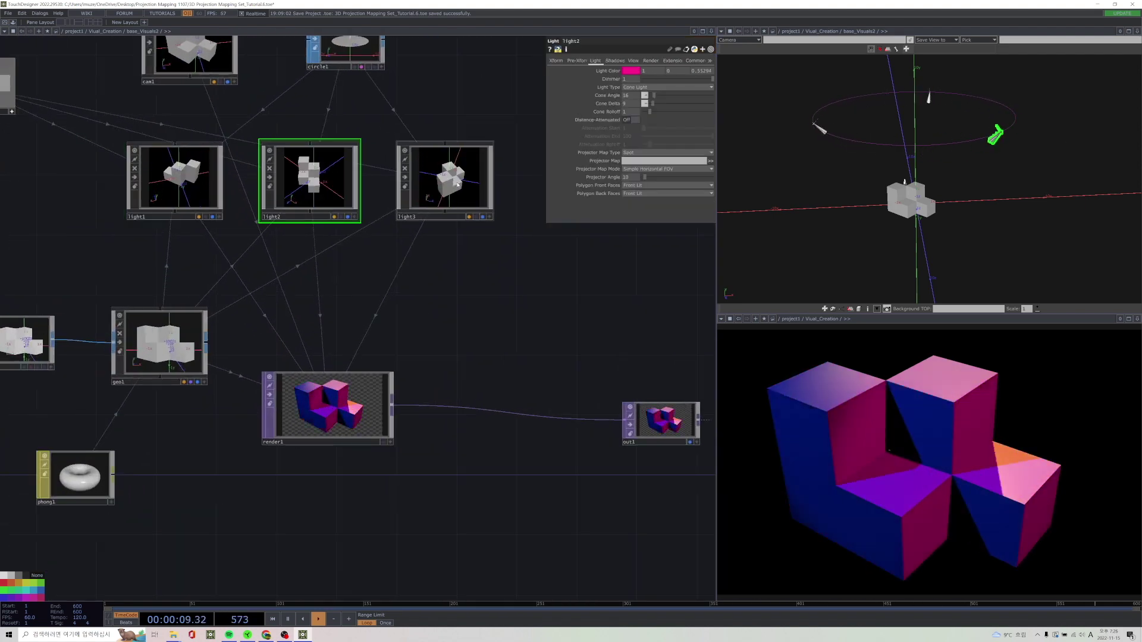
left_click(447, 178)
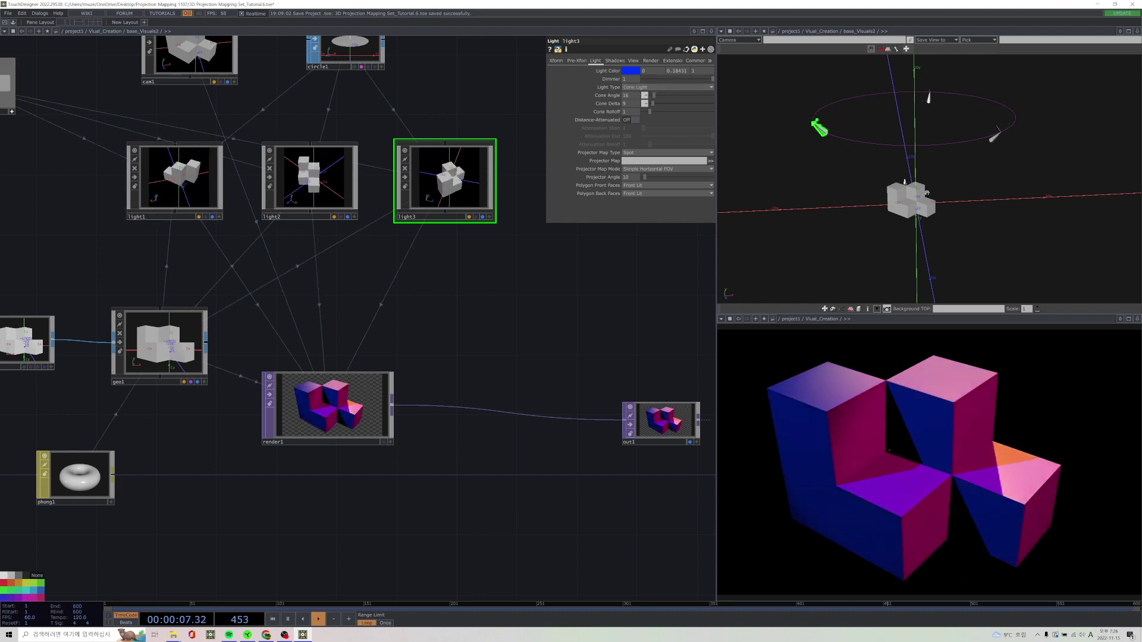
left_click_drag(927, 154, 968, 163)
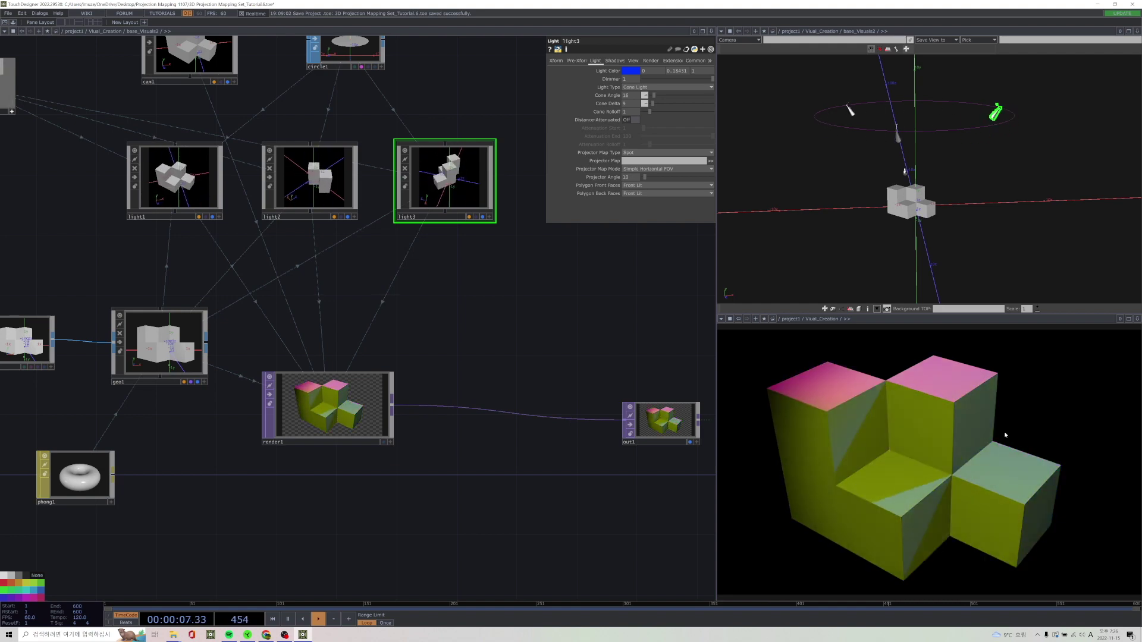
scroll(368, 371, "down", 8)
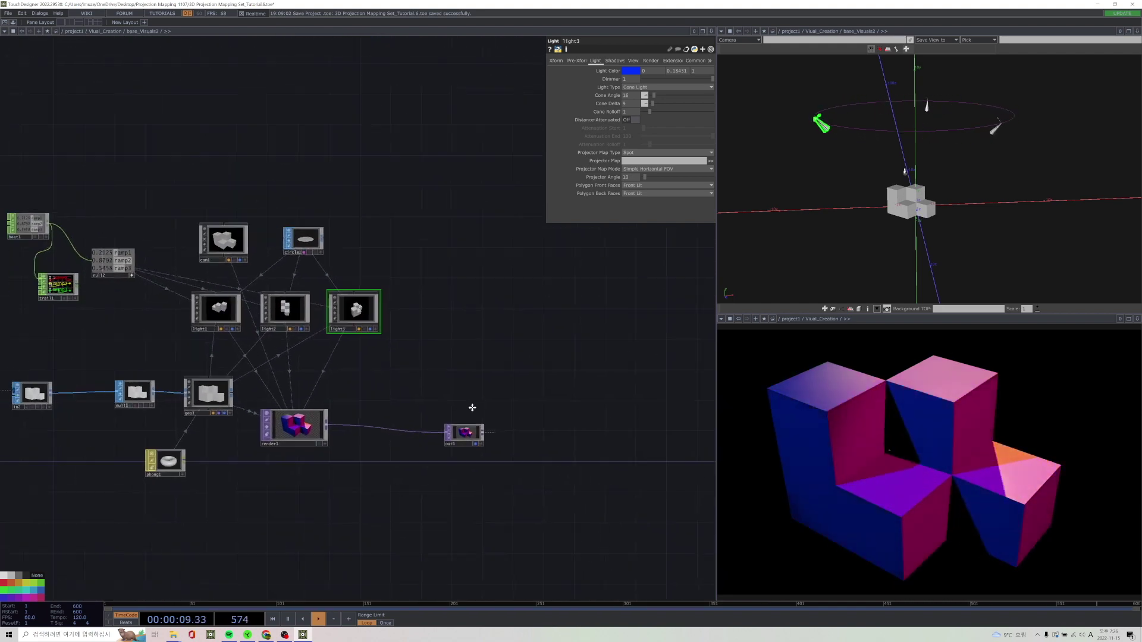
scroll(449, 405, "up", 3)
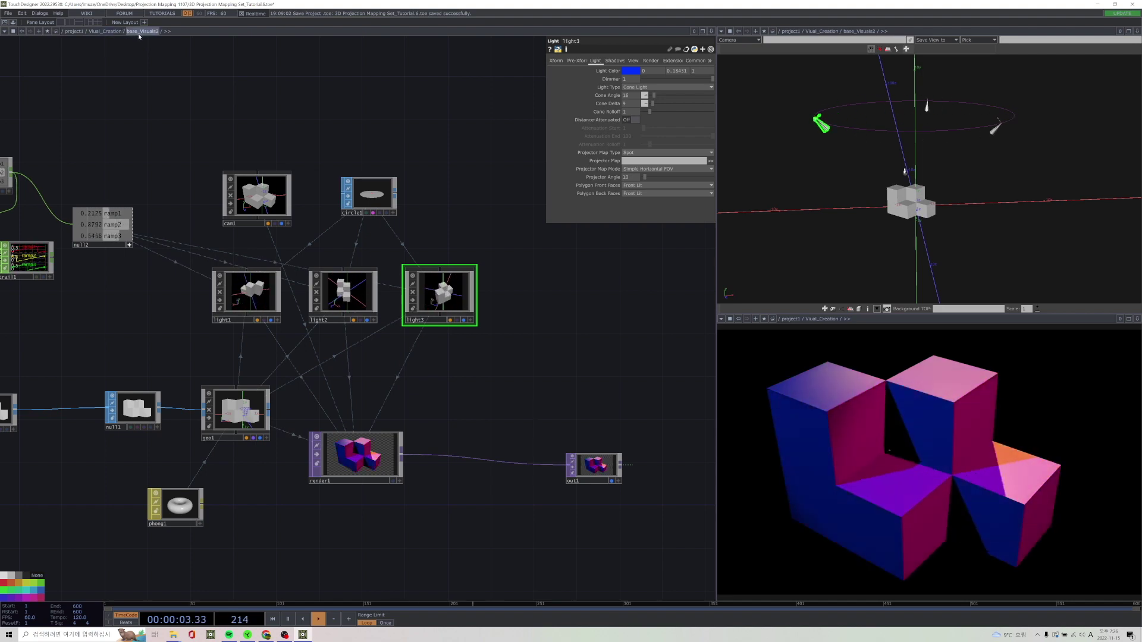
Return to Visual_Creation and enter the base_Visuals3 container.
left_click(113, 33)
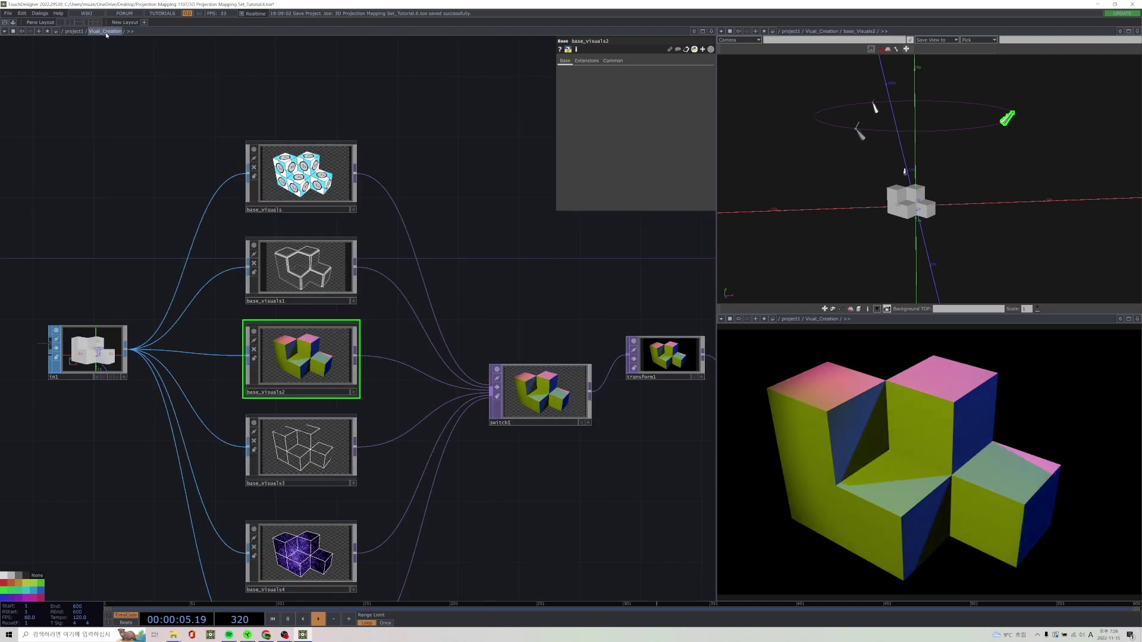
left_click_drag(508, 262, 466, 139)
left_click_drag(359, 341, 418, 290)
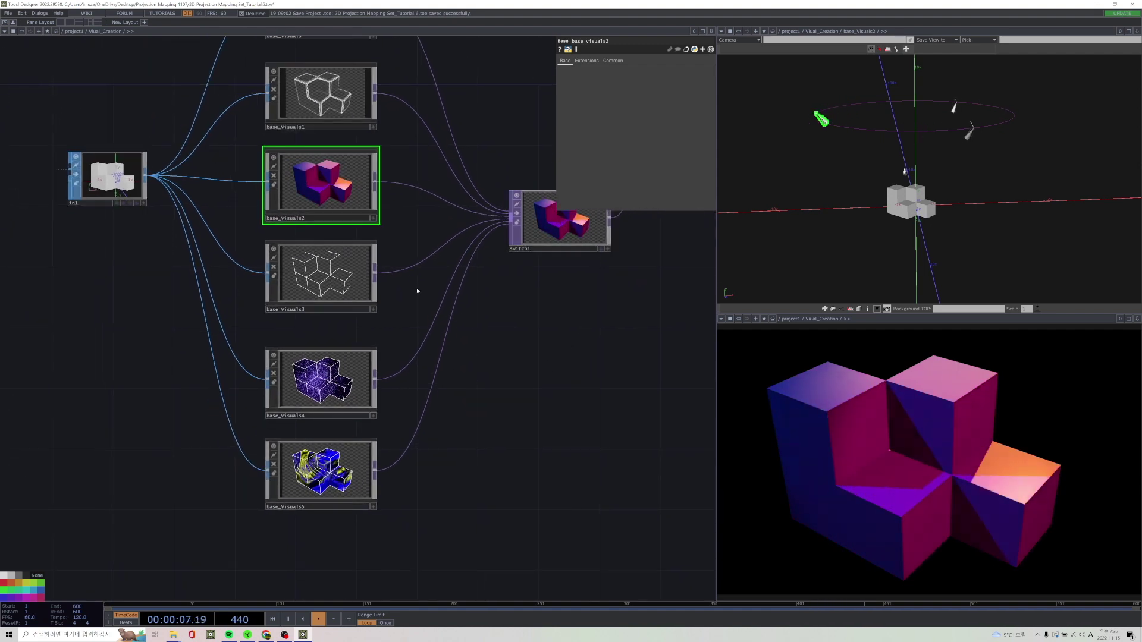
left_click(324, 279)
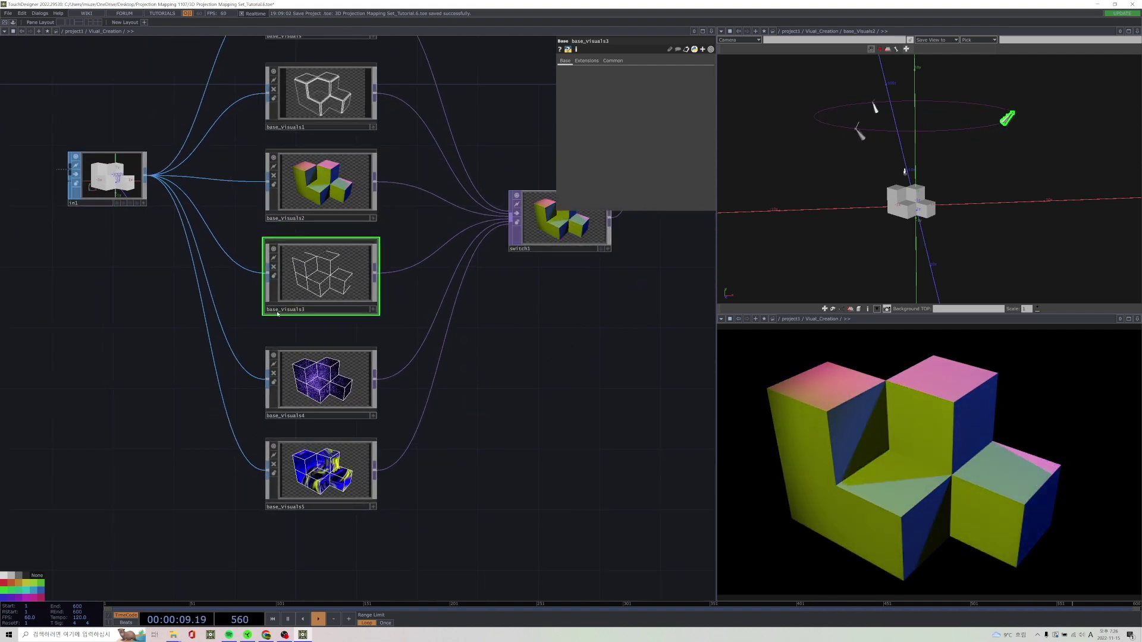
double_click(313, 287)
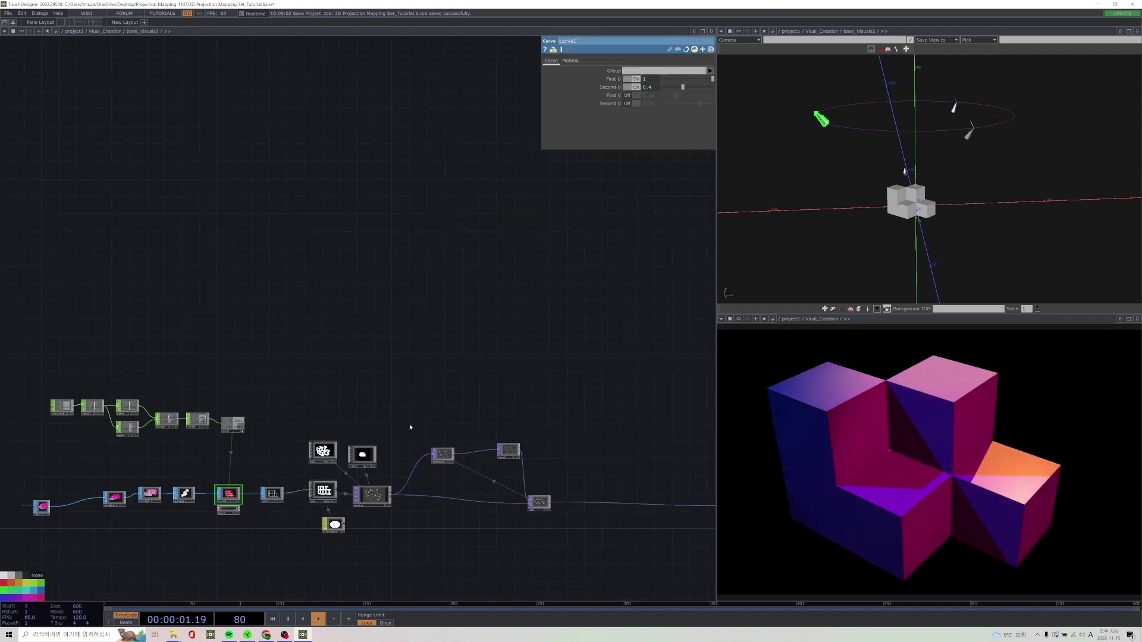
Survey the base_Visuals3 network up to its wireframe render1 and output, and go back up to Visual_Creation.
left_click_drag(403, 445, 452, 275)
scroll(451, 276, "up", 3)
scroll(451, 275, "down", 3)
left_click_drag(458, 416, 465, 421)
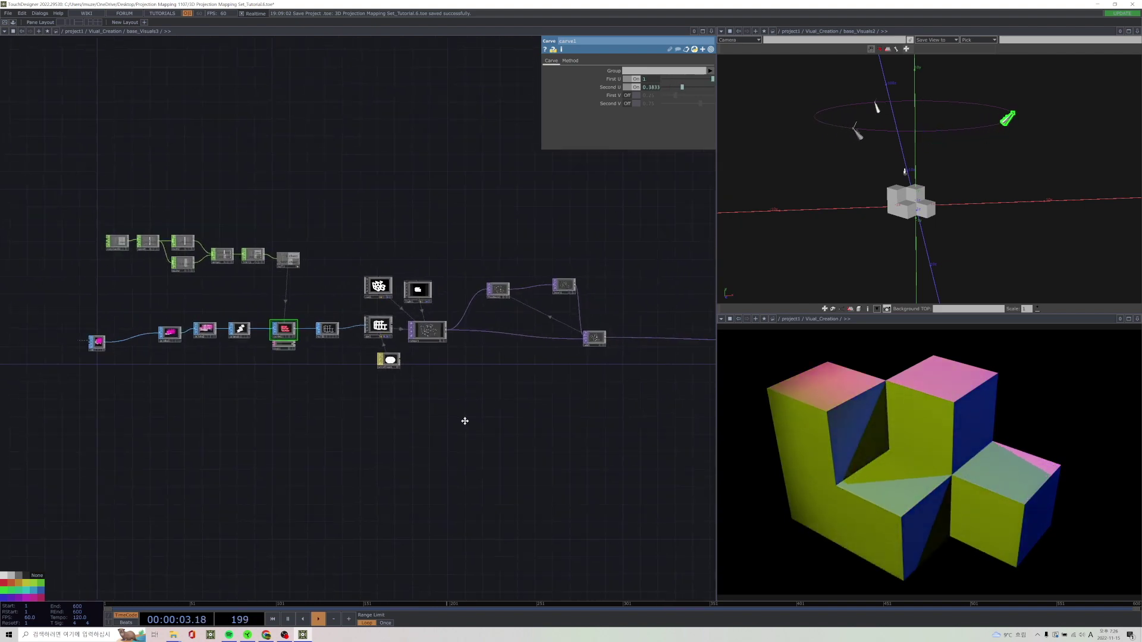
scroll(466, 364, "up", 8)
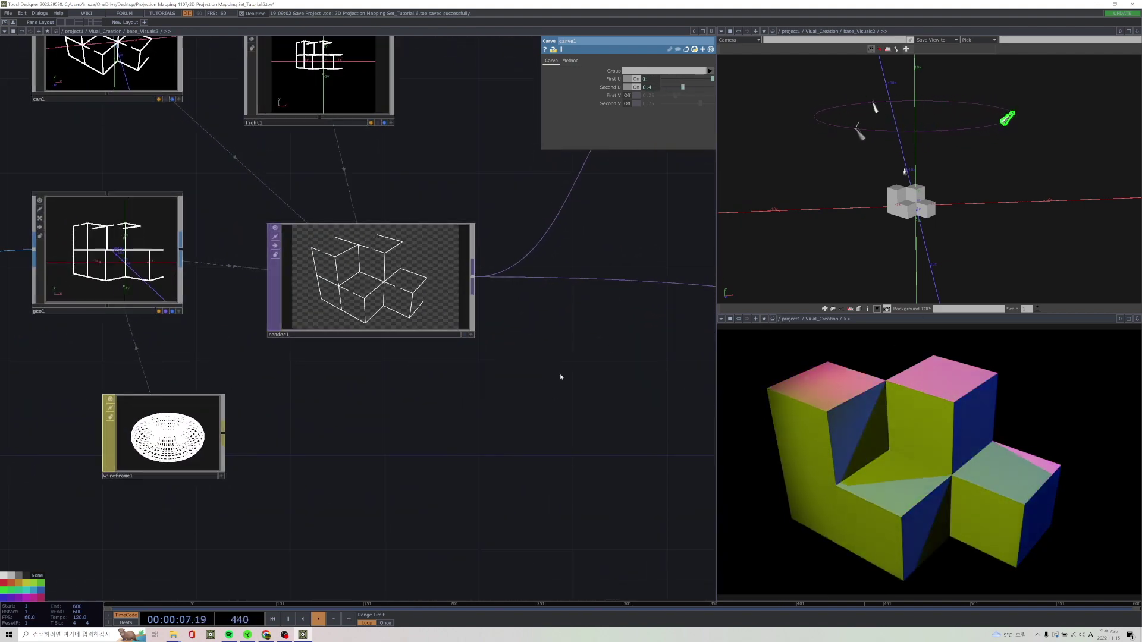
scroll(560, 377, "down", 12)
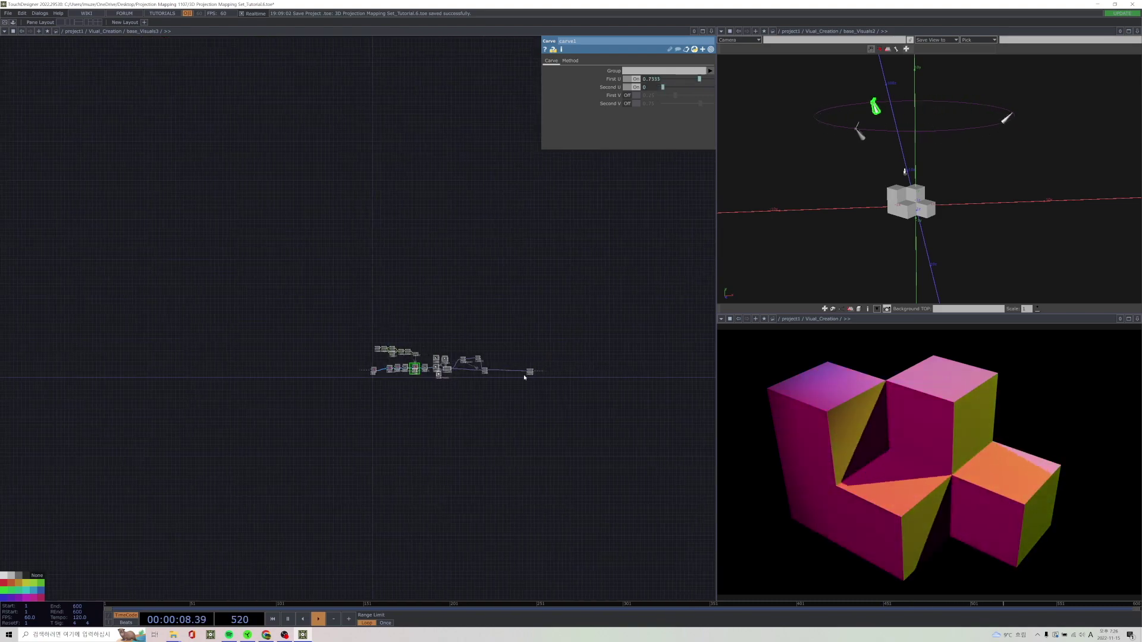
scroll(524, 374, "down", 8)
scroll(568, 388, "up", 5)
scroll(280, 365, "down", 3)
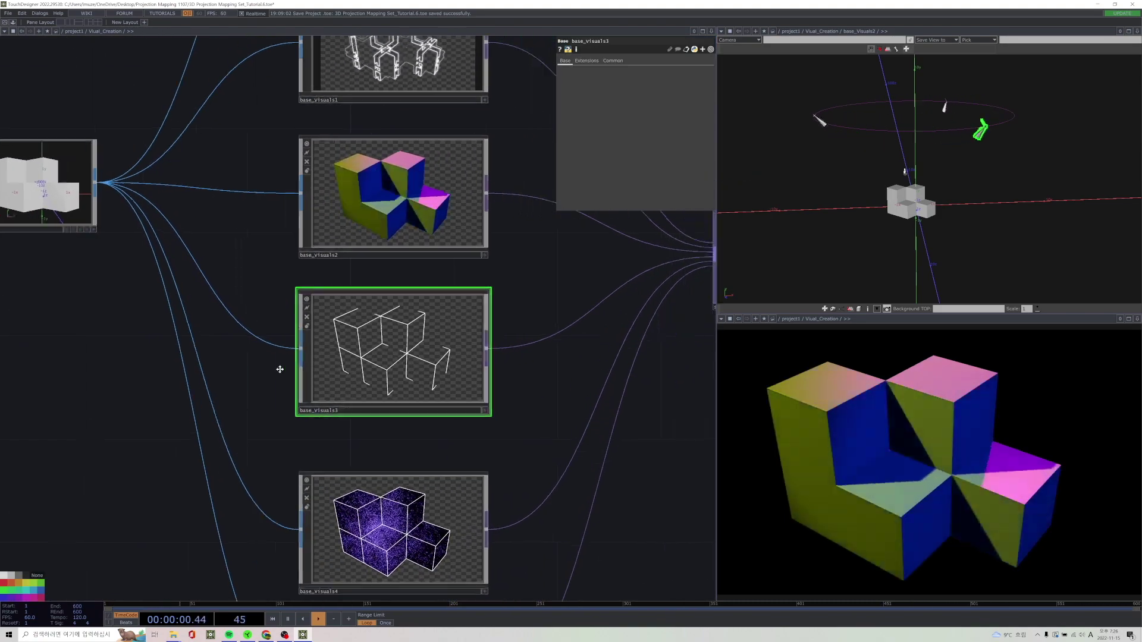
Raise switch1's Index until it outputs base_Visuals3, and show base_Visuals3 up close in the 3D geometry viewer pane.
left_click(378, 313)
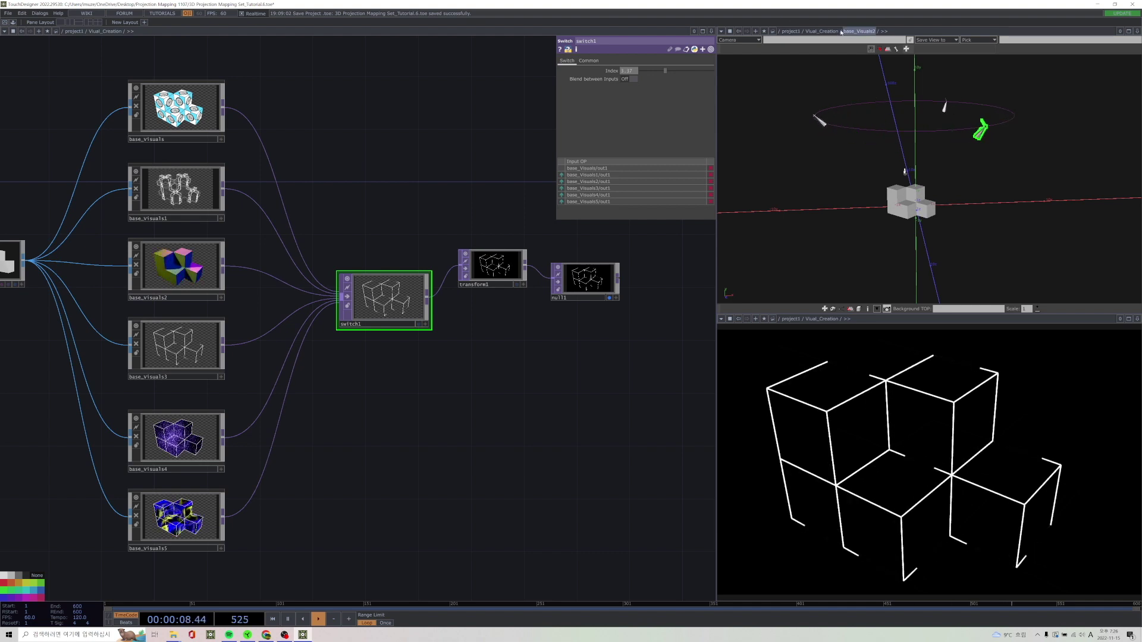
left_click(854, 62)
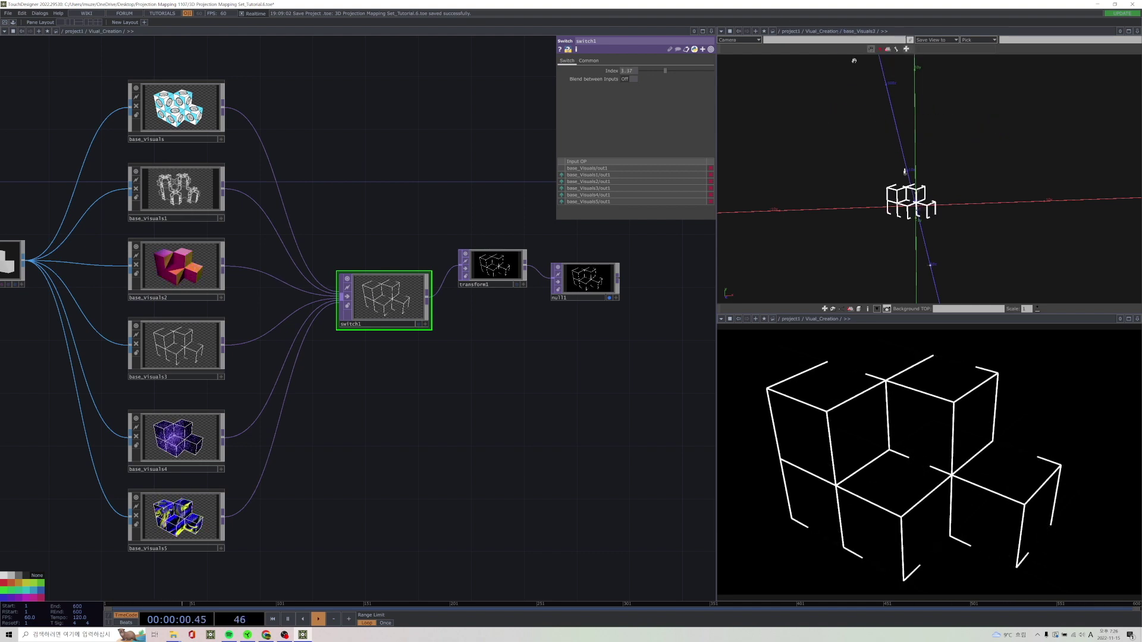
scroll(908, 219, "up", 3)
left_click_drag(908, 218, 634, 240)
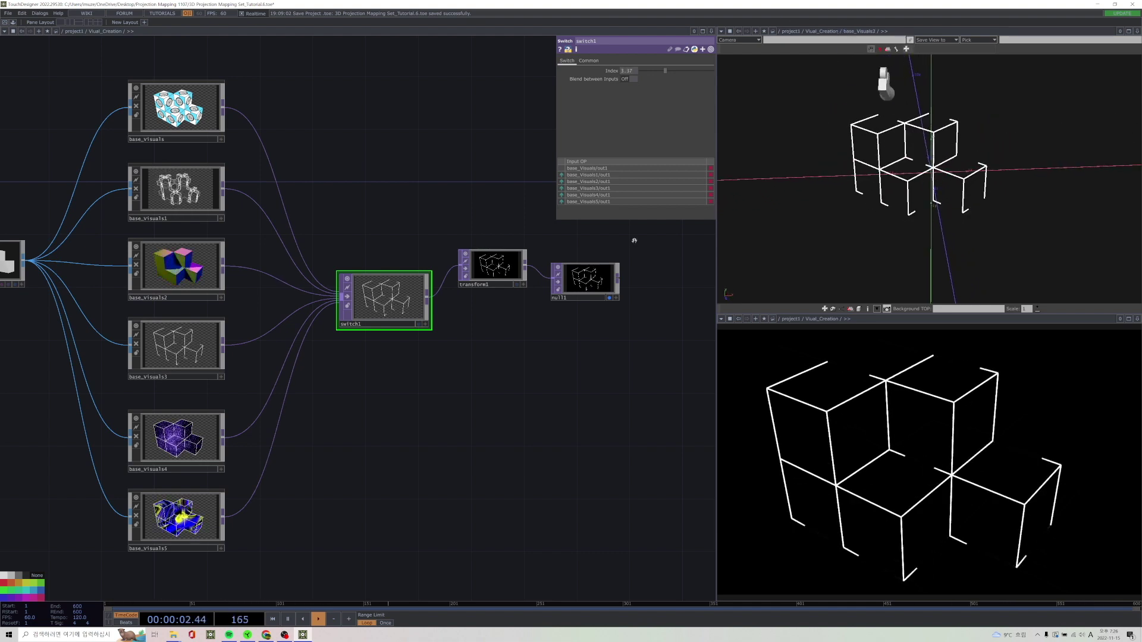
Enter base_Visuals3 and examine the incoming box geometry of in2 in a separate viewer window, closing it when done.
left_click(188, 346)
key("i")
left_click_drag(392, 469, 642, 489)
scroll(360, 352, "up", 5)
scroll(173, 412, "up", 5)
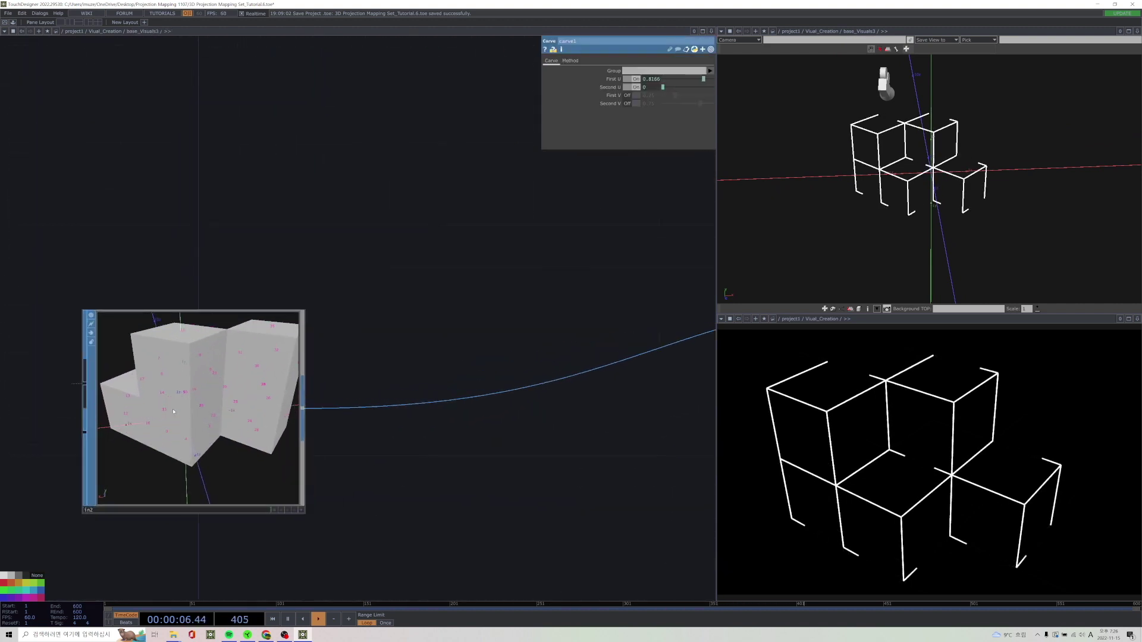
right_click(186, 403)
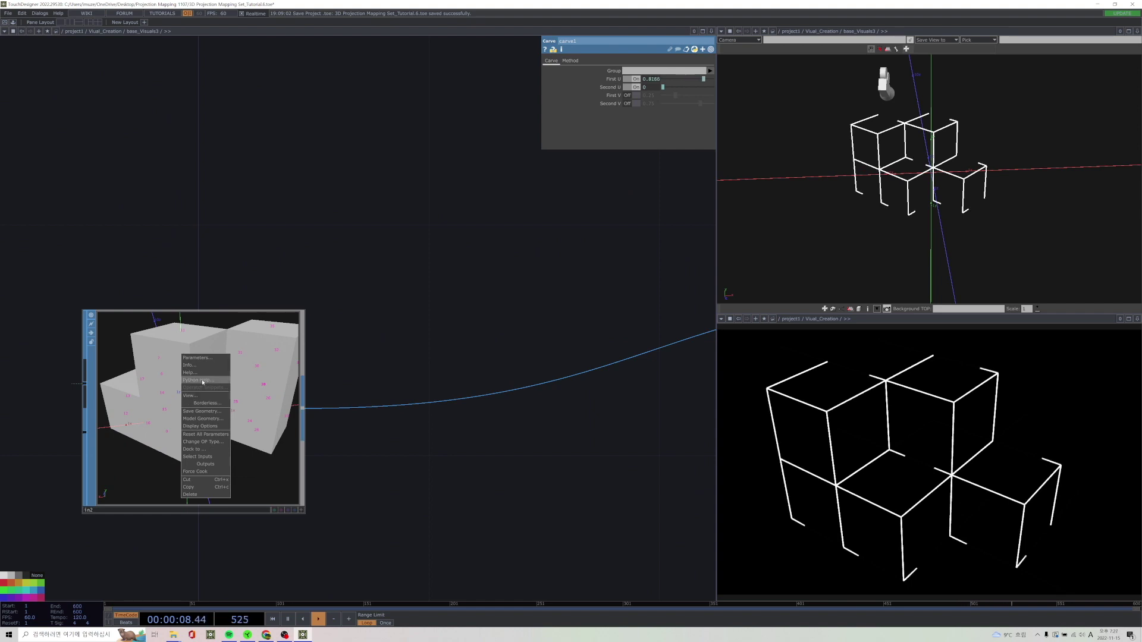
left_click(204, 396)
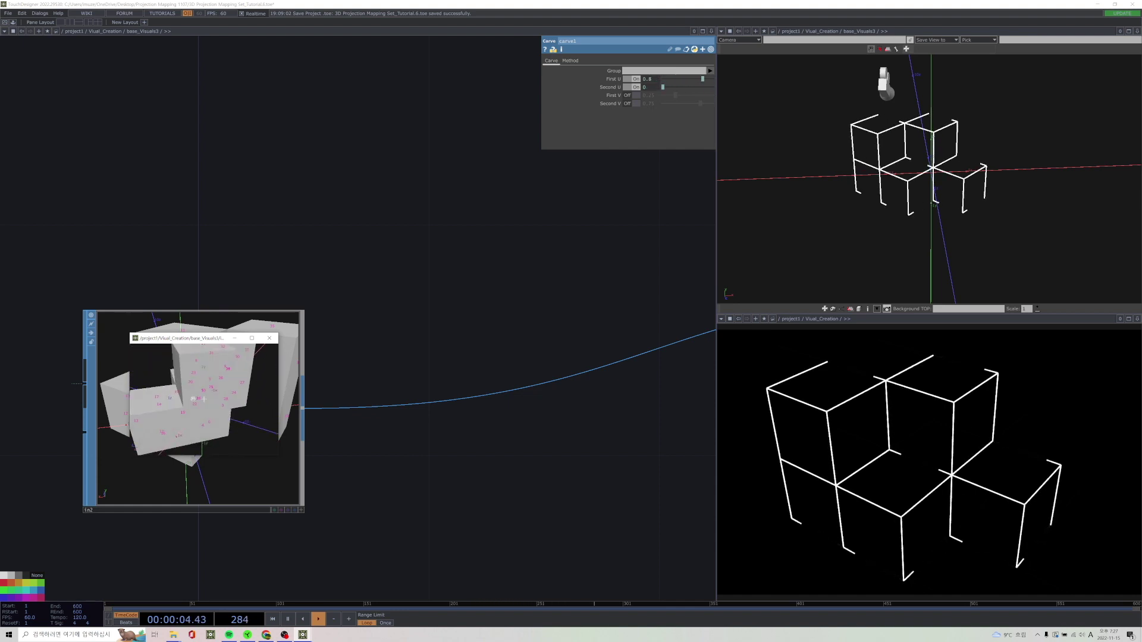
left_click(270, 339)
Follow the chain from in2 to delete3, and orbit delete3's geometry in a separate viewer window to examine its faces.
left_click_drag(476, 482, 260, 474)
scroll(260, 474, "down", 5)
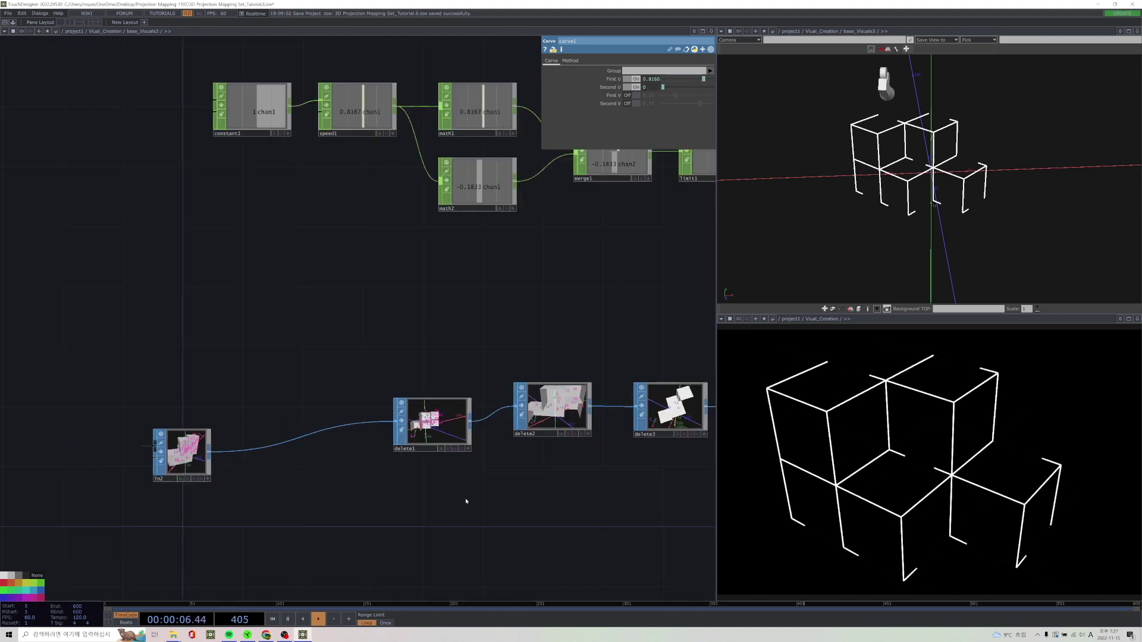
left_click_drag(438, 481, 298, 478)
scroll(298, 478, "up", 3)
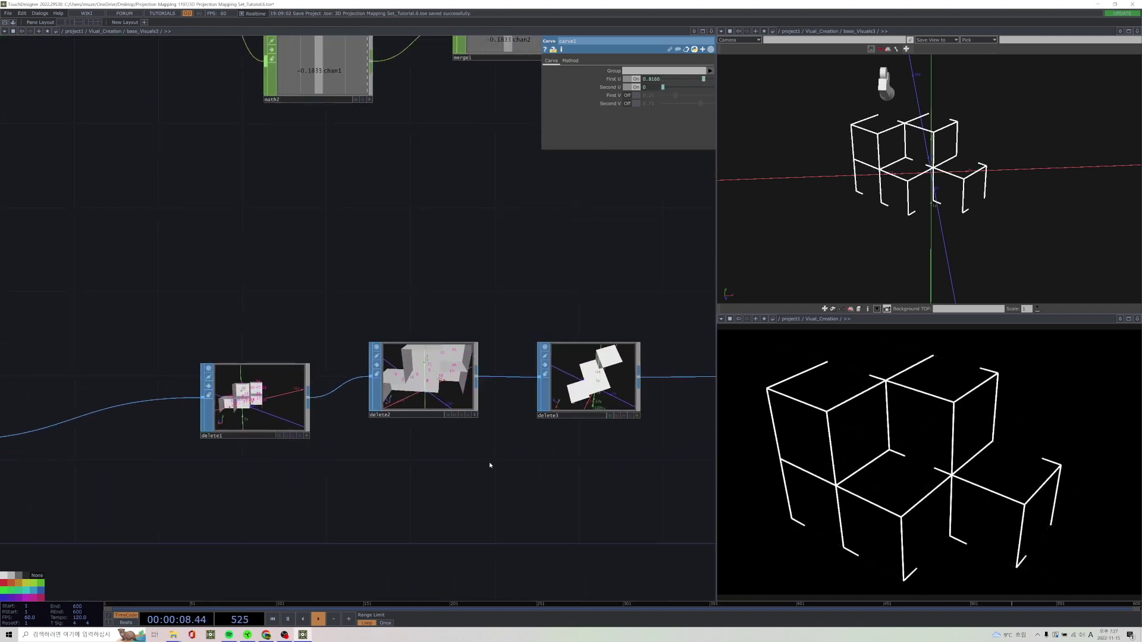
right_click(583, 381)
left_click(587, 371)
right_click(589, 368)
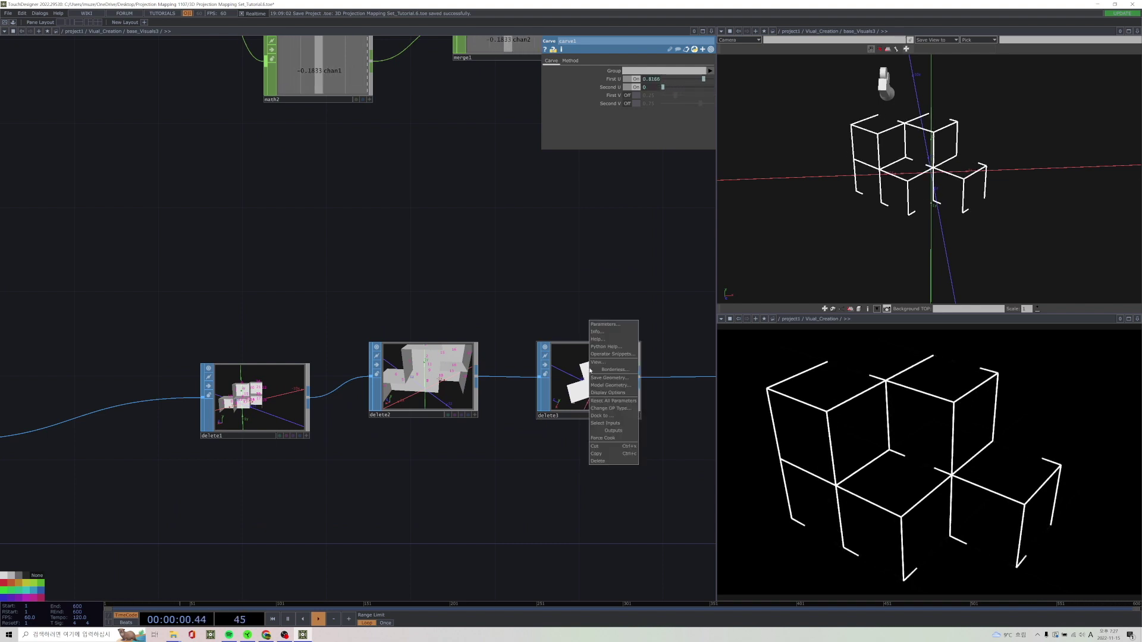
left_click(597, 369)
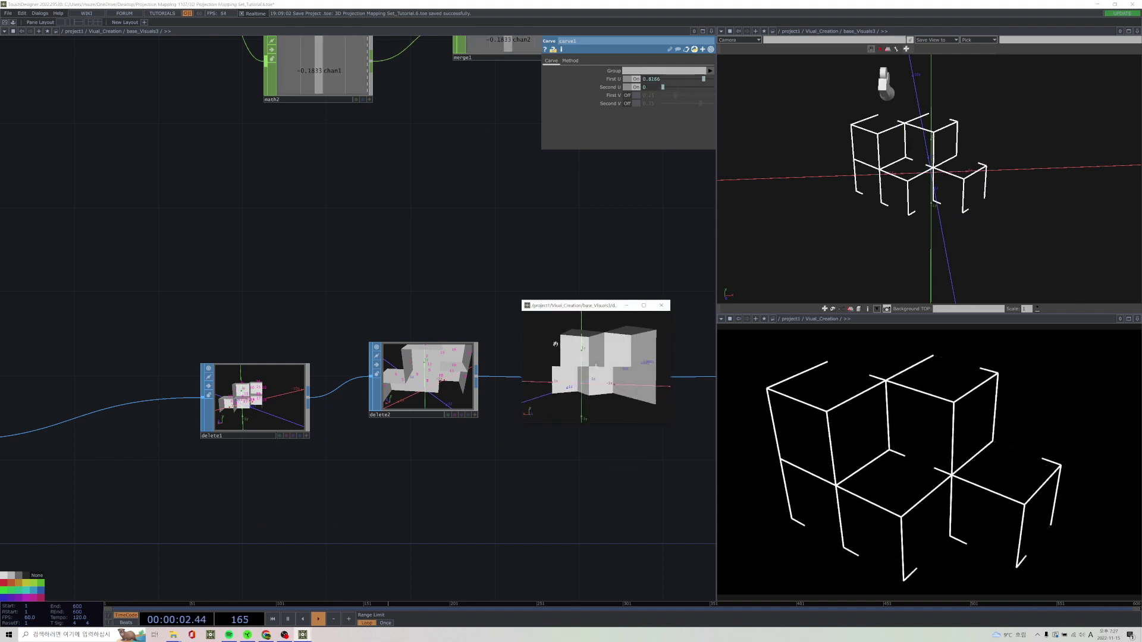
left_click_drag(548, 360, 616, 369)
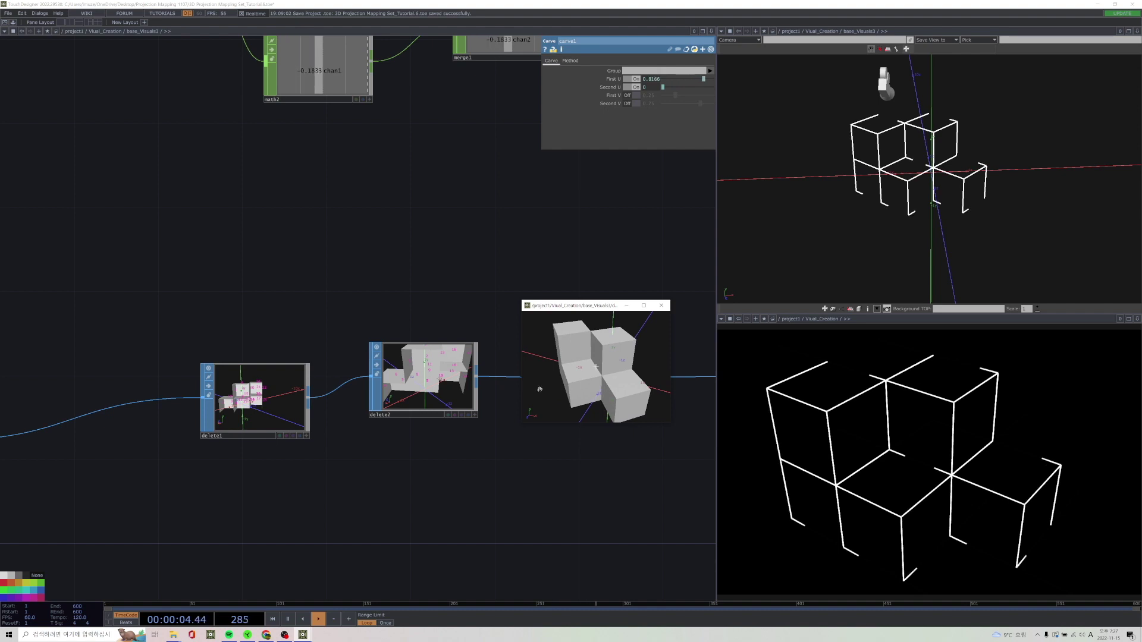
left_click_drag(546, 389, 612, 357)
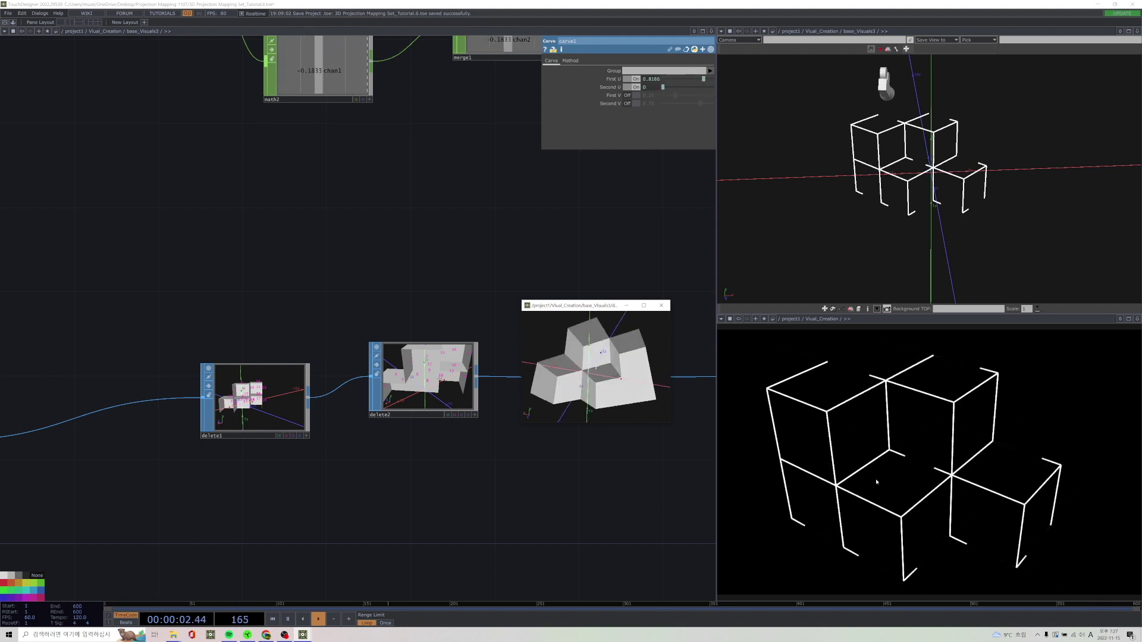
left_click(661, 305)
View delete1's Delete by Pattern parameters, and check delete3's remaining faces again in a separate viewer window.
left_click_drag(371, 489, 394, 504)
left_click(273, 424)
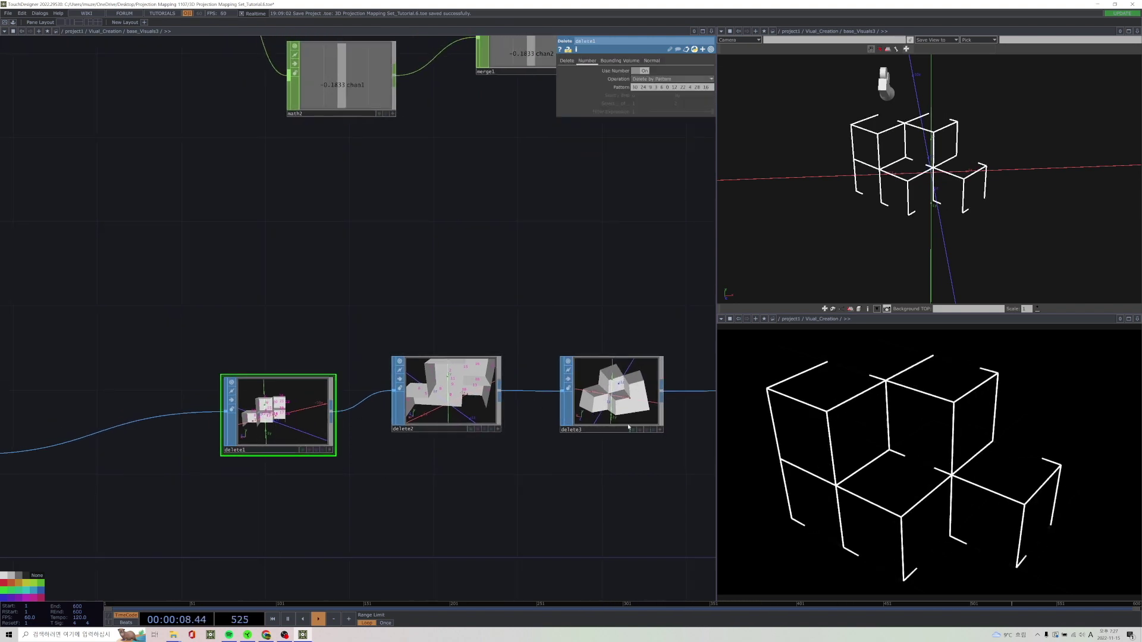
right_click(632, 391)
left_click(645, 372)
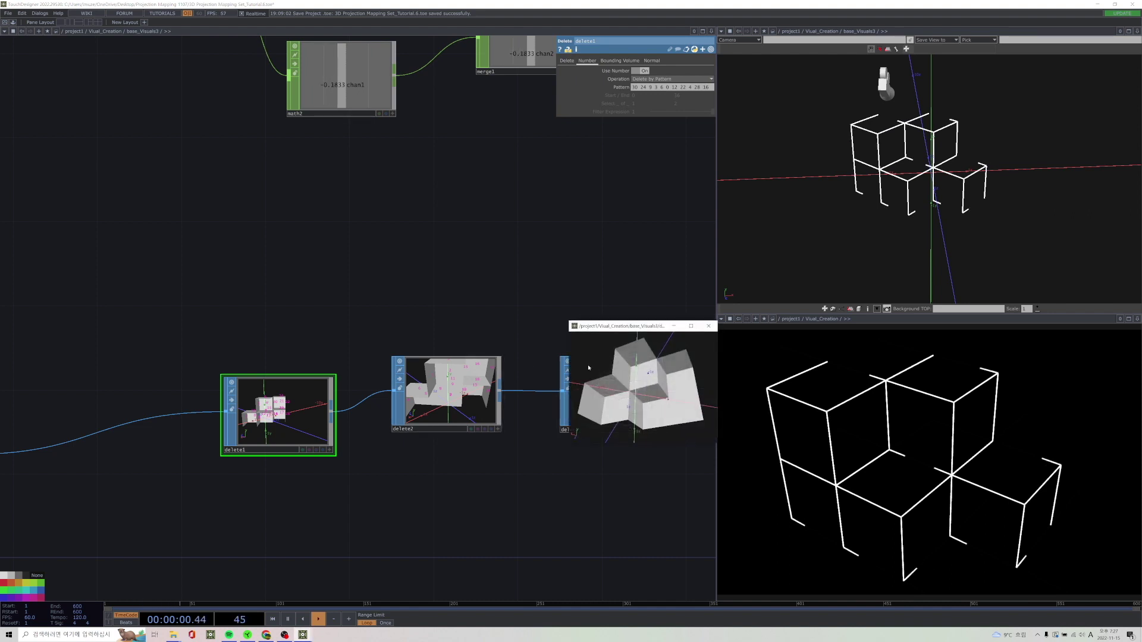
mouse_move(622, 418)
left_mouse_down()
mouse_move(623, 393)
mouse_move(586, 395)
mouse_move(622, 396)
left_mouse_up()
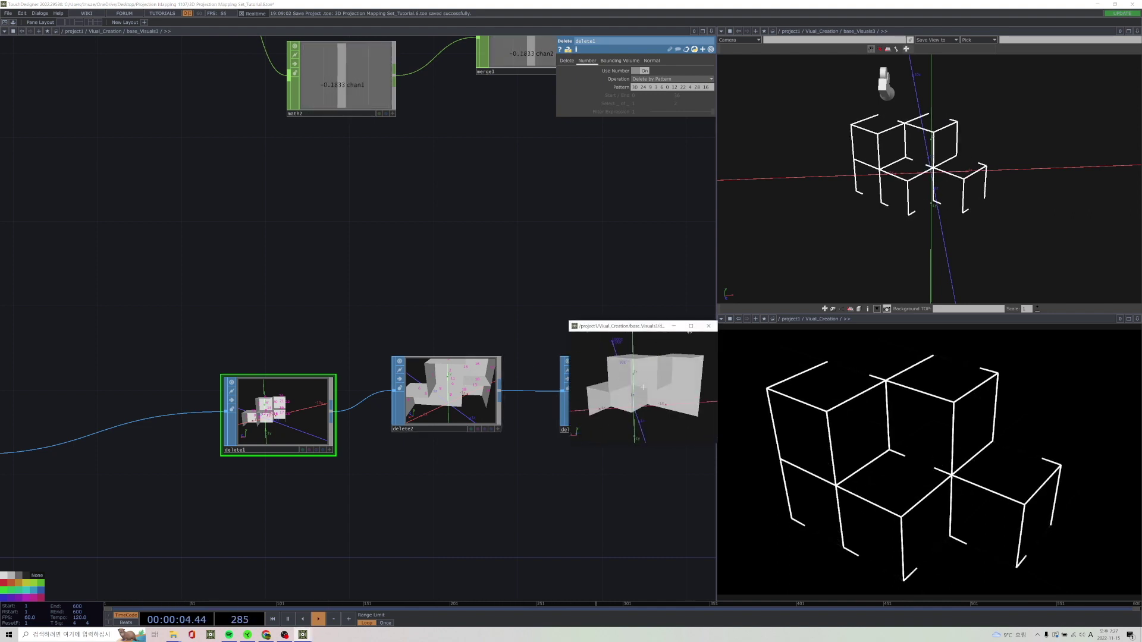
left_click(709, 326)
Select carve1 to view its First U and Second U parameters, and trace the channel chain from constant1 to null2 driving it.
left_click_drag(509, 288, 209, 369)
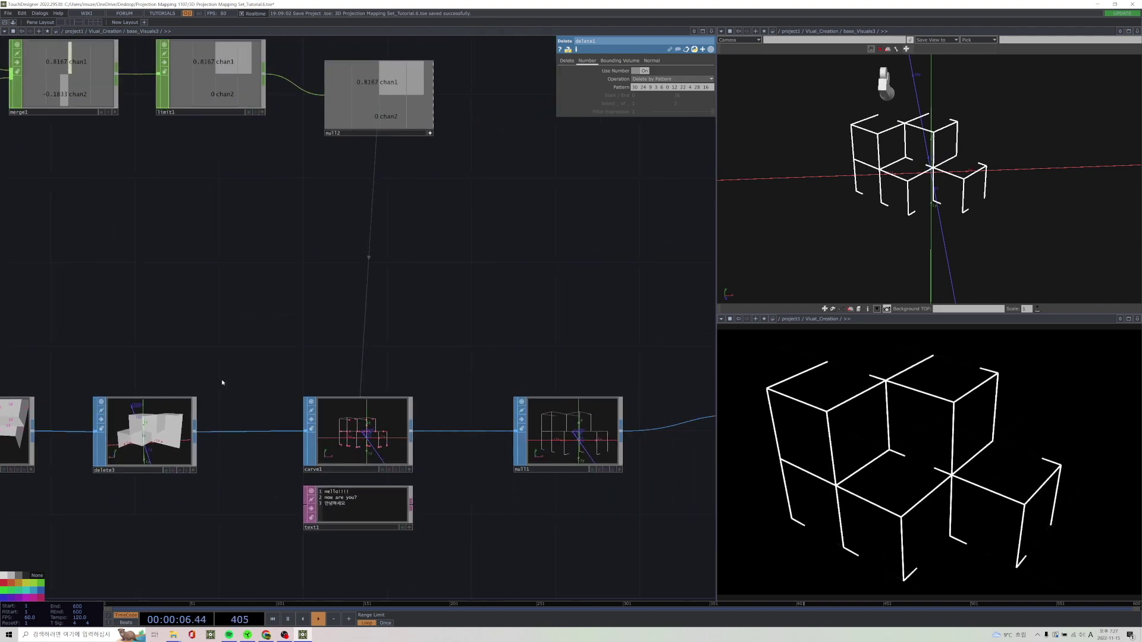
scroll(226, 386, "down", 2)
scroll(236, 427, "up", 3)
left_click(392, 410)
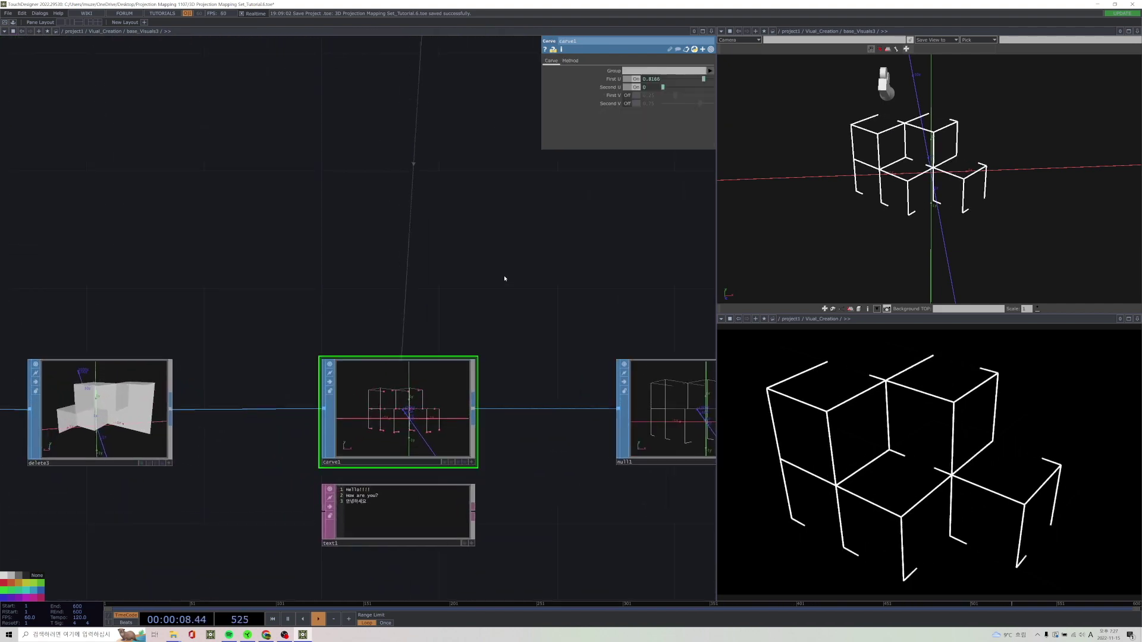
scroll(428, 336, "down", 3)
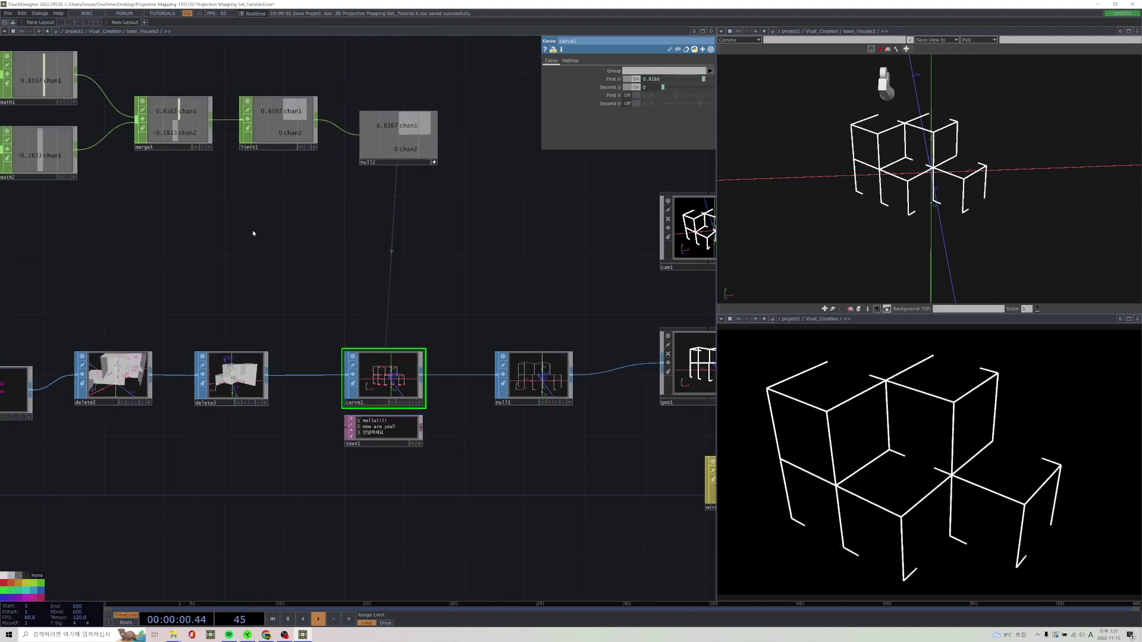
scroll(244, 238, "down", 4)
scroll(154, 242, "up", 3)
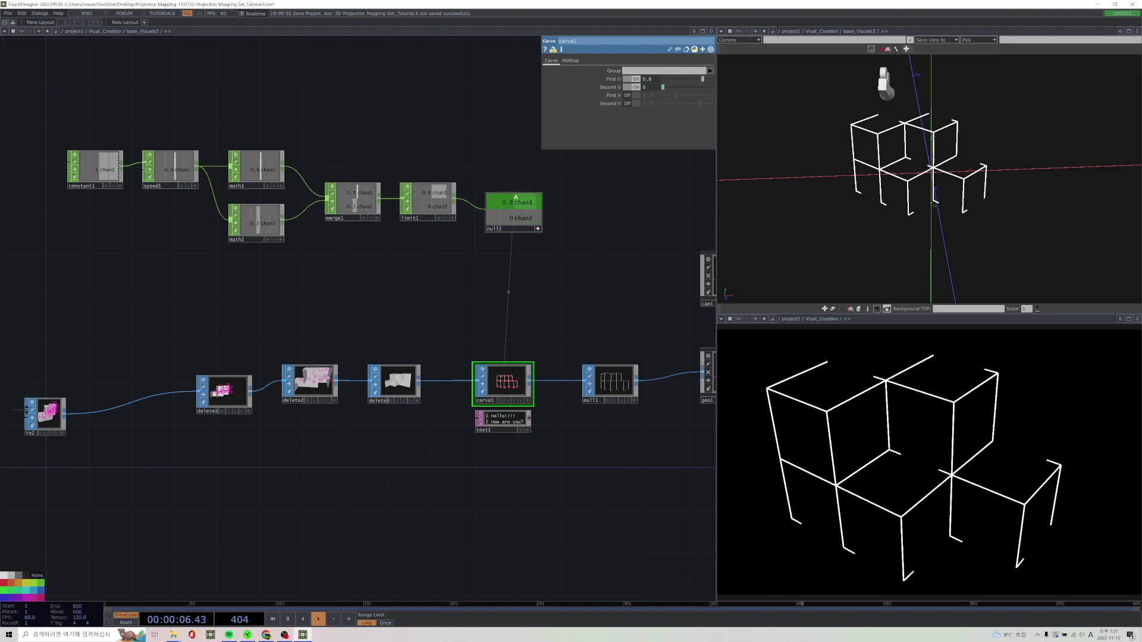
Examine how null2's two channels drive carve1, and compare carve1's carved edges with the geometry in null1.
scroll(584, 219, "up", 3)
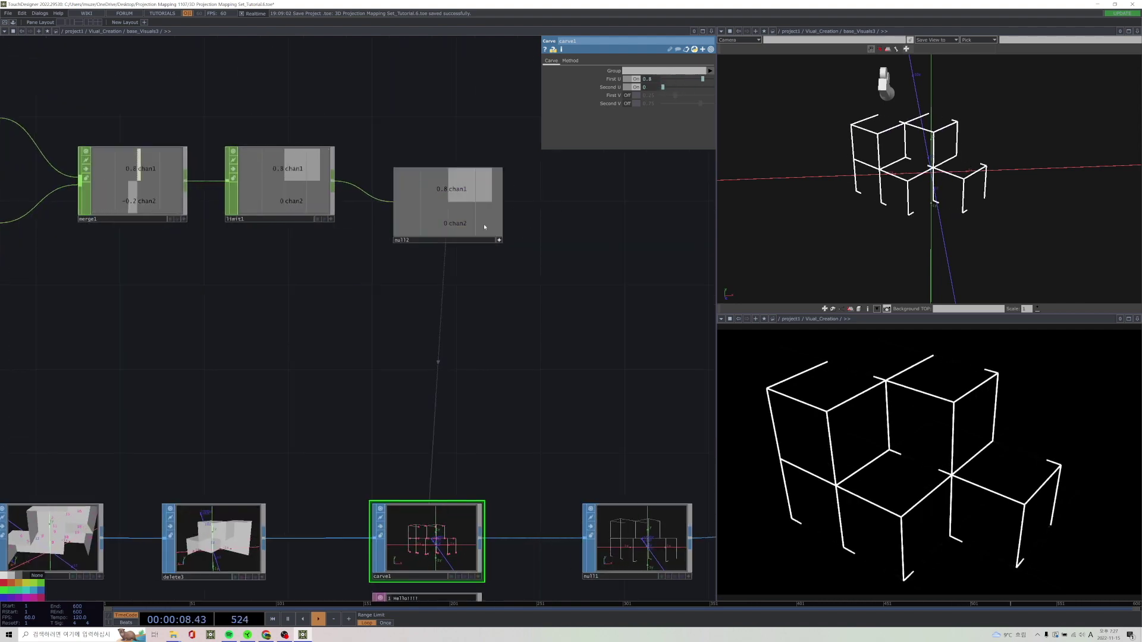
left_click_drag(435, 245, 390, 69)
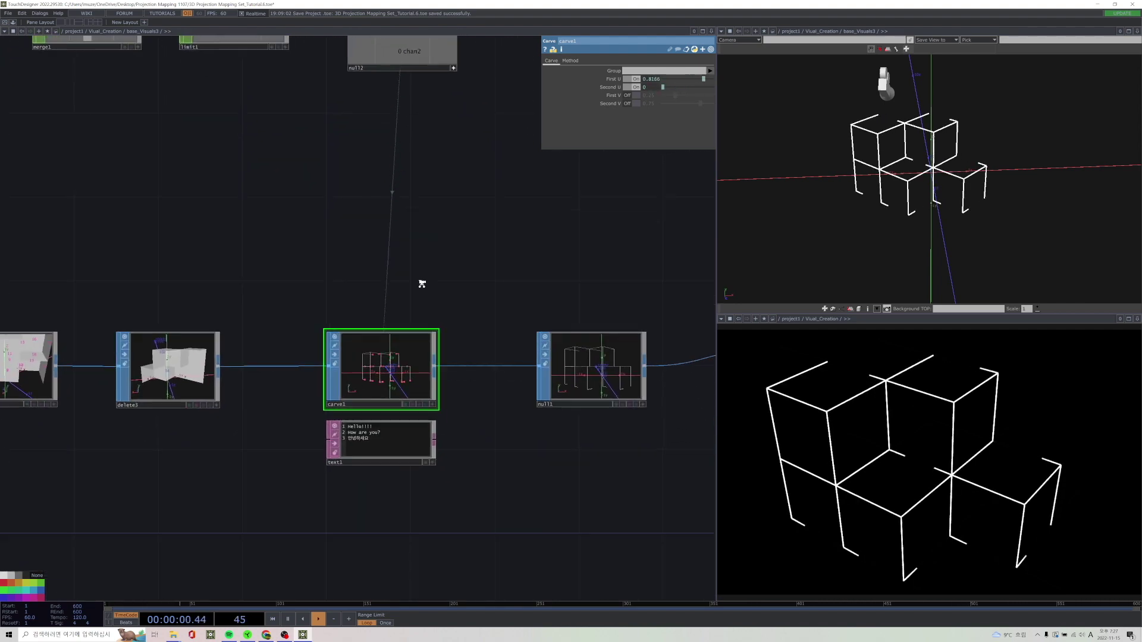
scroll(422, 279, "down", 1)
scroll(393, 363, "up", 4)
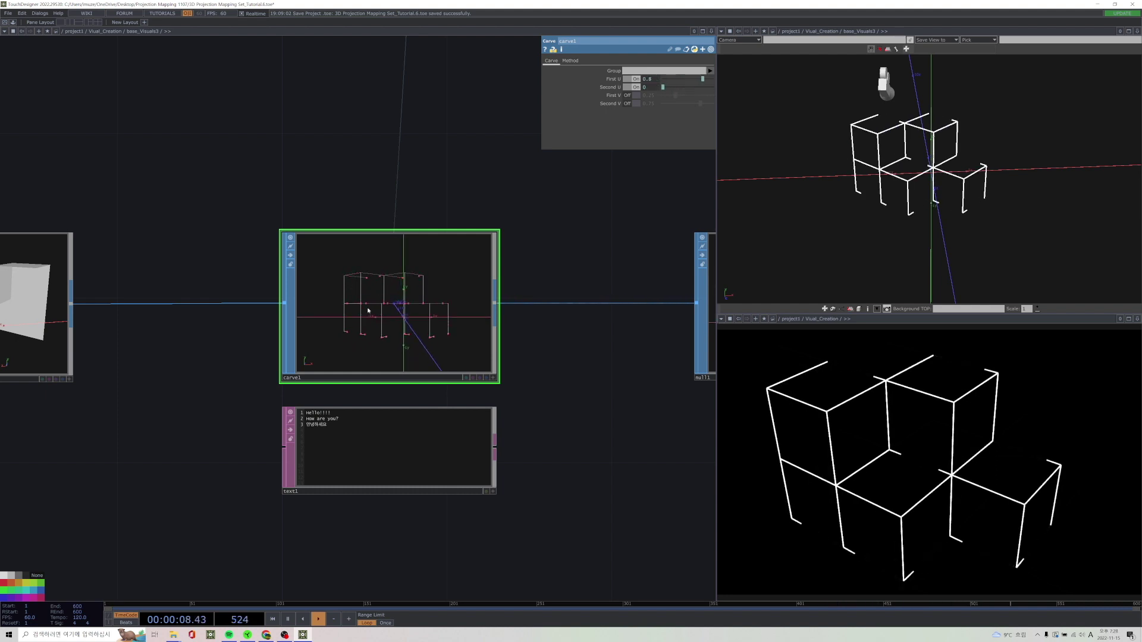
scroll(367, 310, "down", 3)
scroll(381, 311, "up", 3)
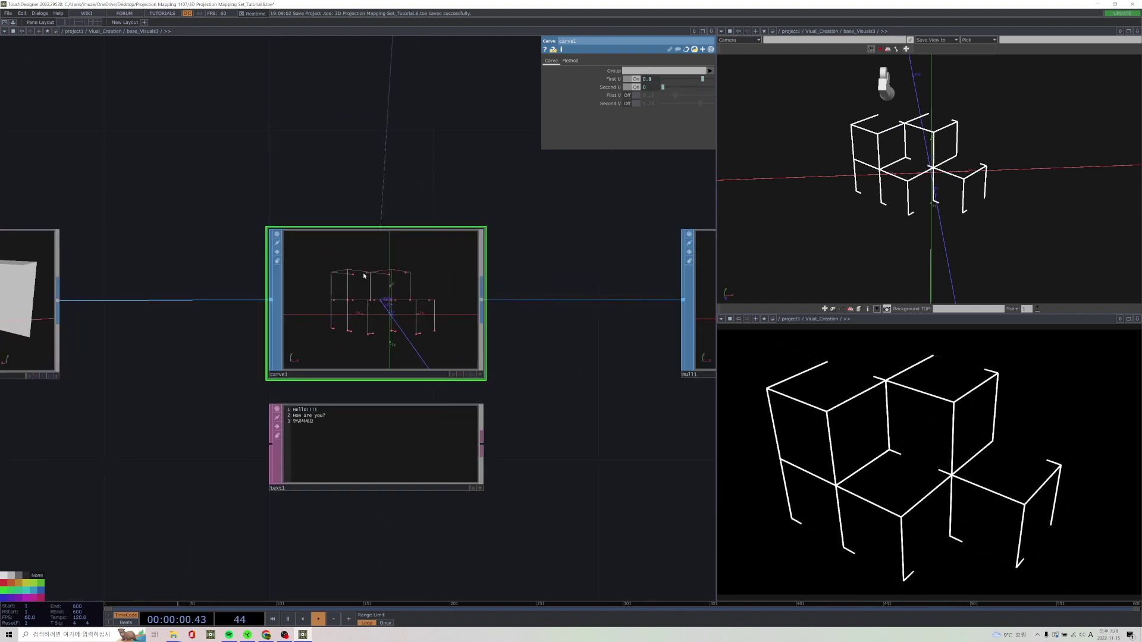
left_click_drag(506, 363, 305, 407)
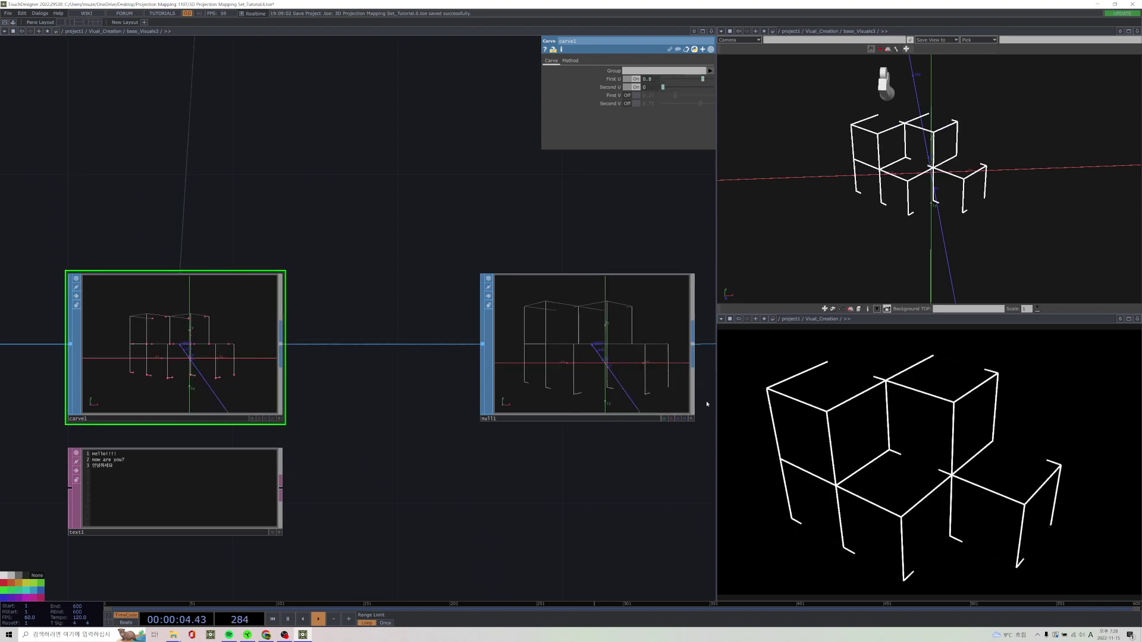
left_click_drag(484, 462, 299, 421)
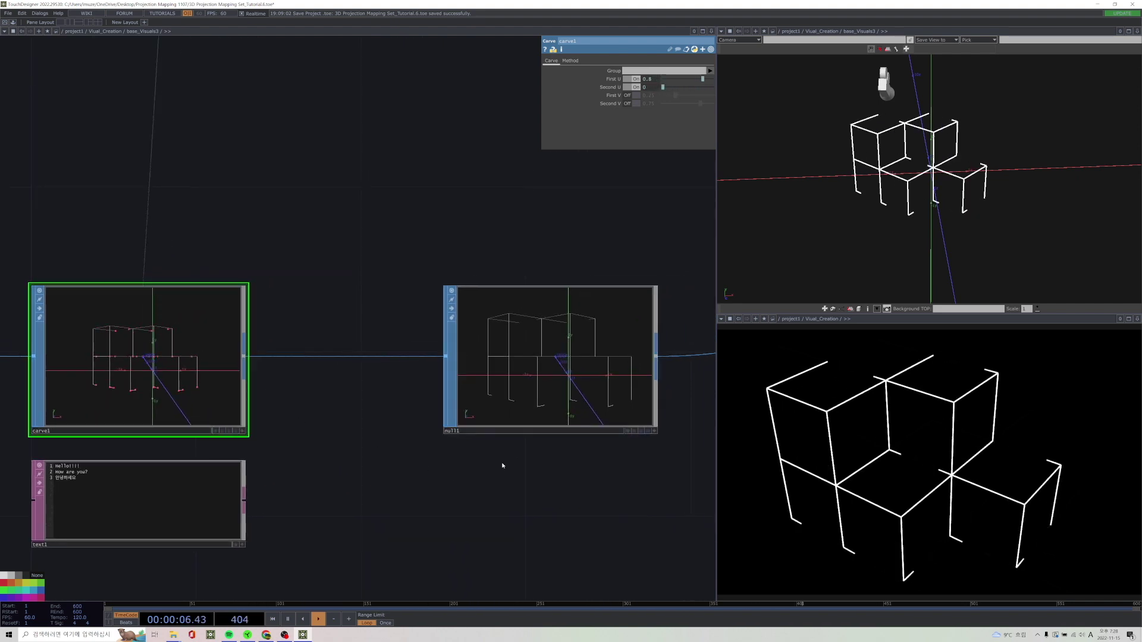
Follow the chain from null1 through geo1, wireframe1, render1 and the feedback loop to add1 and out1.
scroll(503, 466, "down", 3)
left_click_drag(502, 467, 376, 447)
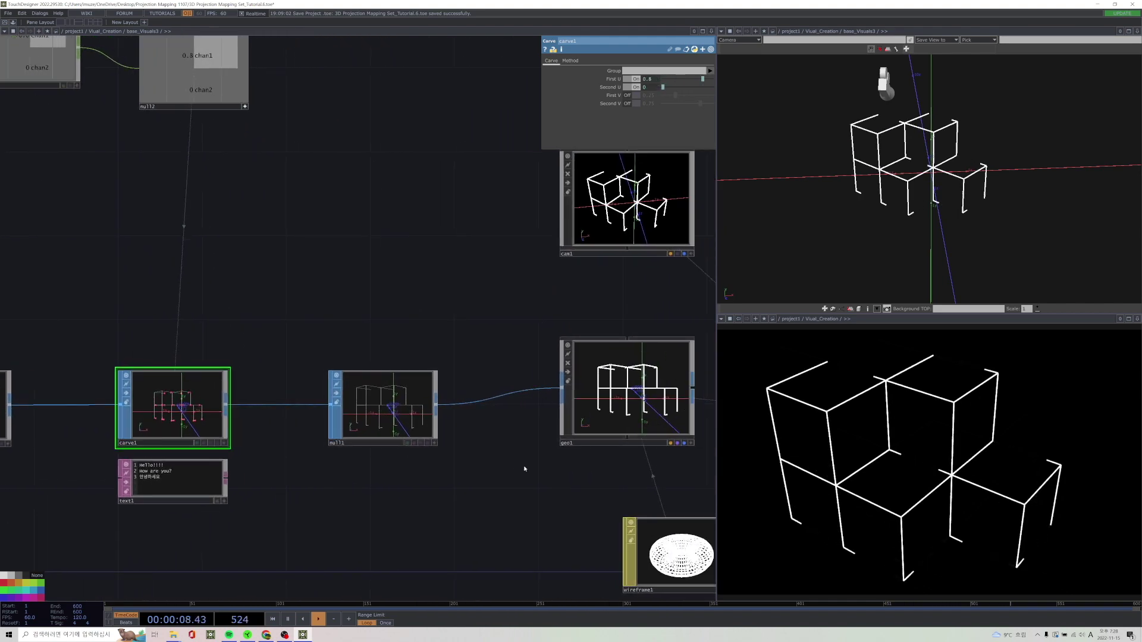
left_click_drag(524, 468, 183, 417)
scroll(183, 417, "down", 4)
scroll(294, 456, "up", 6)
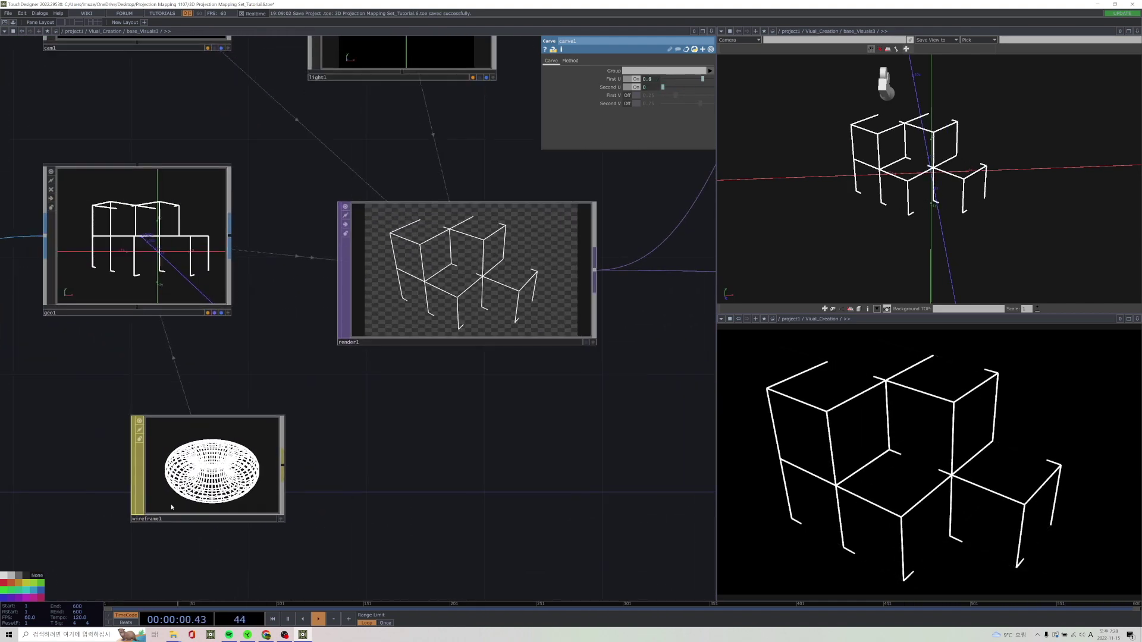
scroll(161, 508, "down", 3)
left_click_drag(292, 486, 194, 517)
scroll(281, 429, "down", 2)
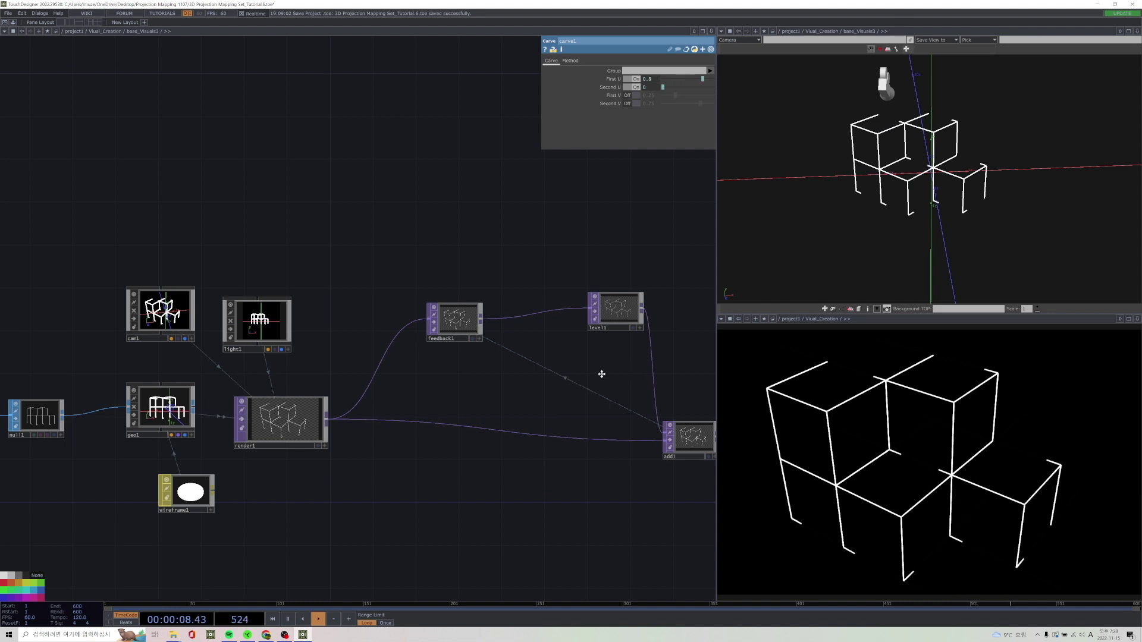
scroll(255, 375, "right", 9)
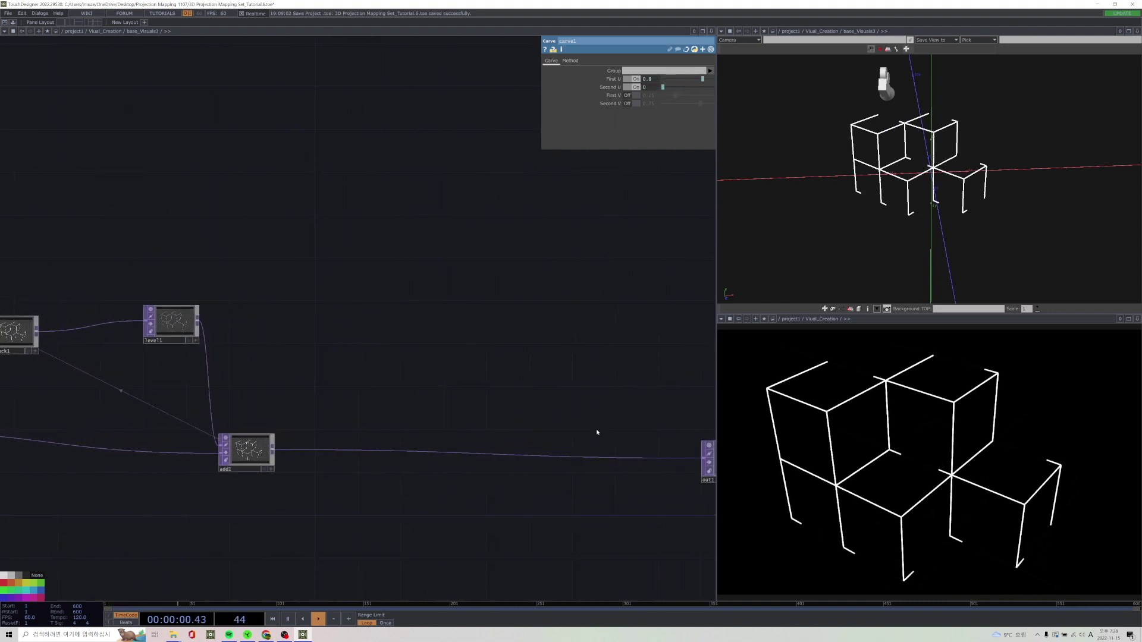
left_click_drag(598, 432, 457, 425)
scroll(467, 427, "up", 5)
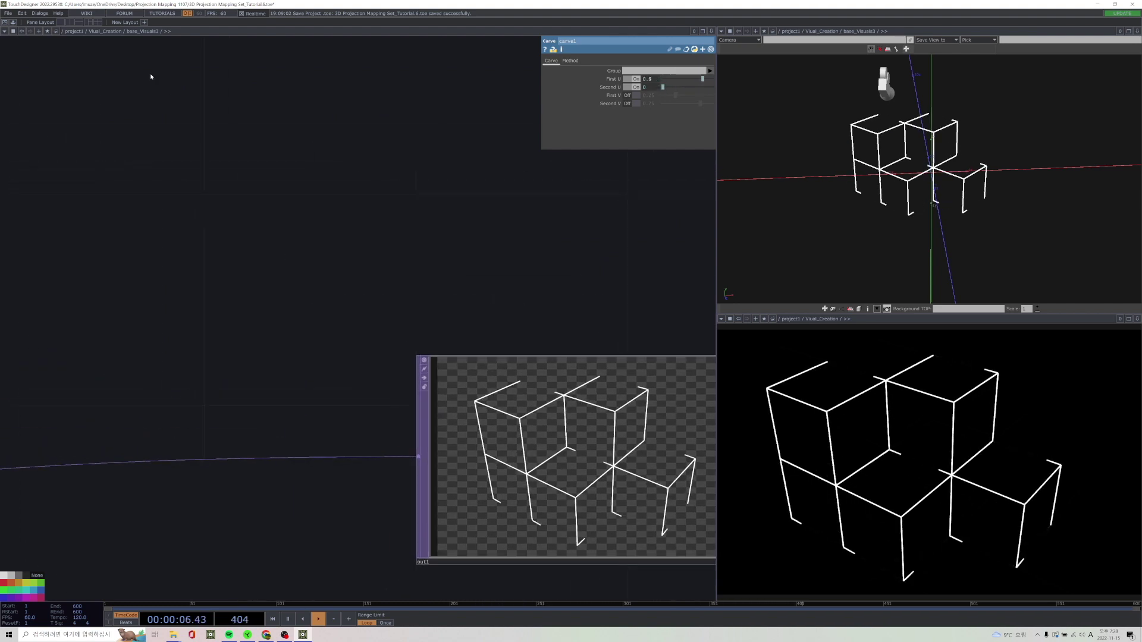
Return to the Visual_Creation network and set switch1's Index to about 4.21 to output base_Visuals4.
left_click(107, 31)
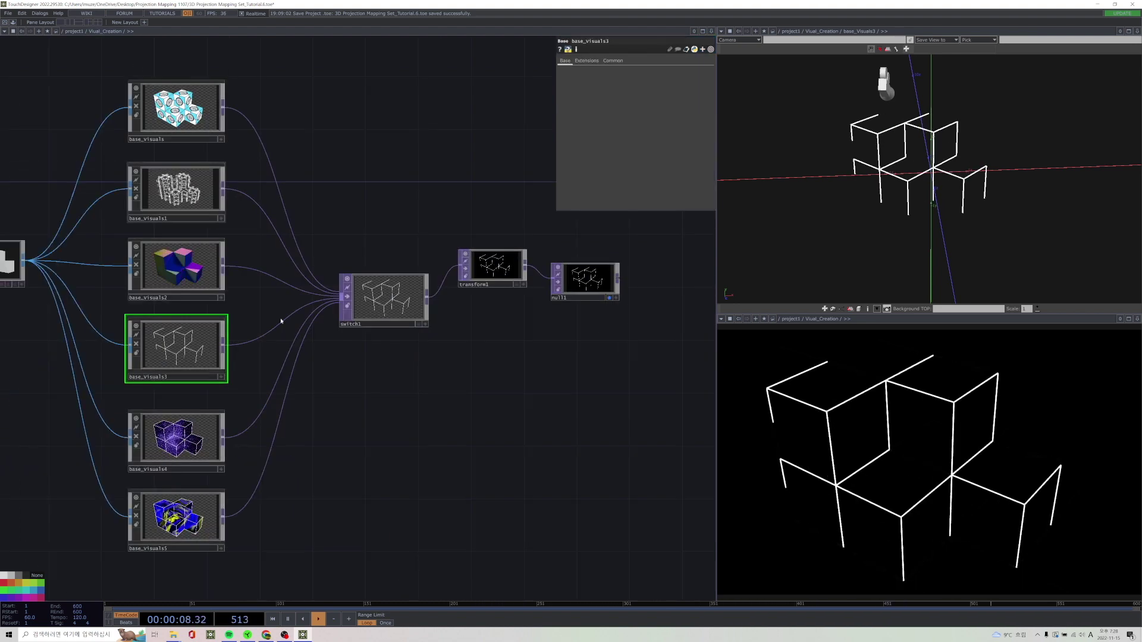
left_click(390, 312)
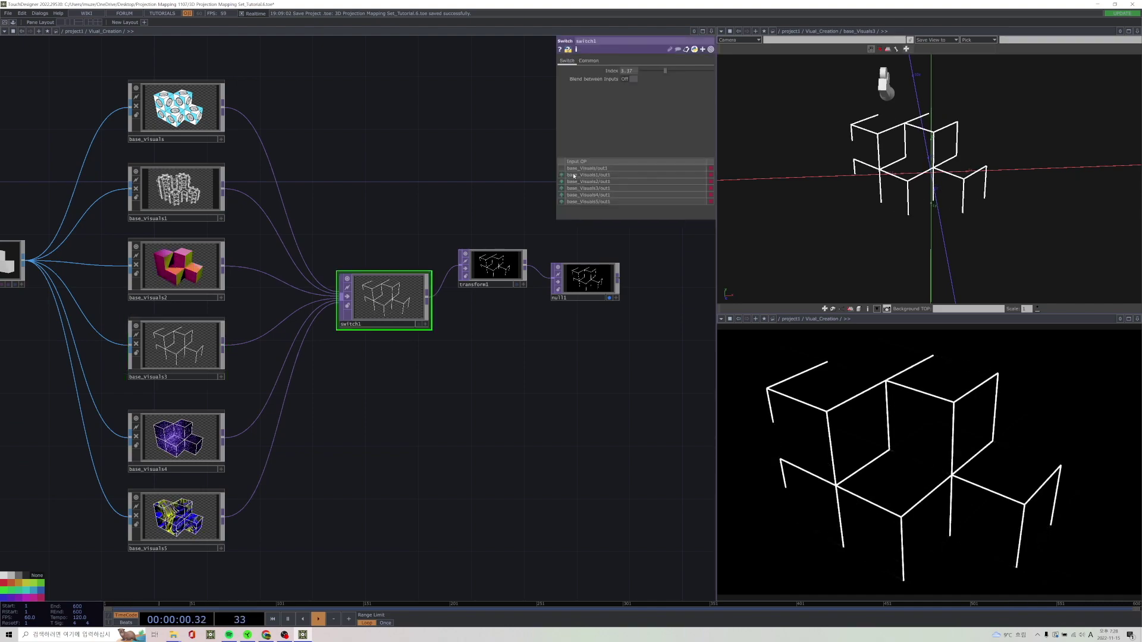
left_click_drag(405, 420, 517, 310)
scroll(302, 323, "up", 1)
scroll(301, 323, "up", 3)
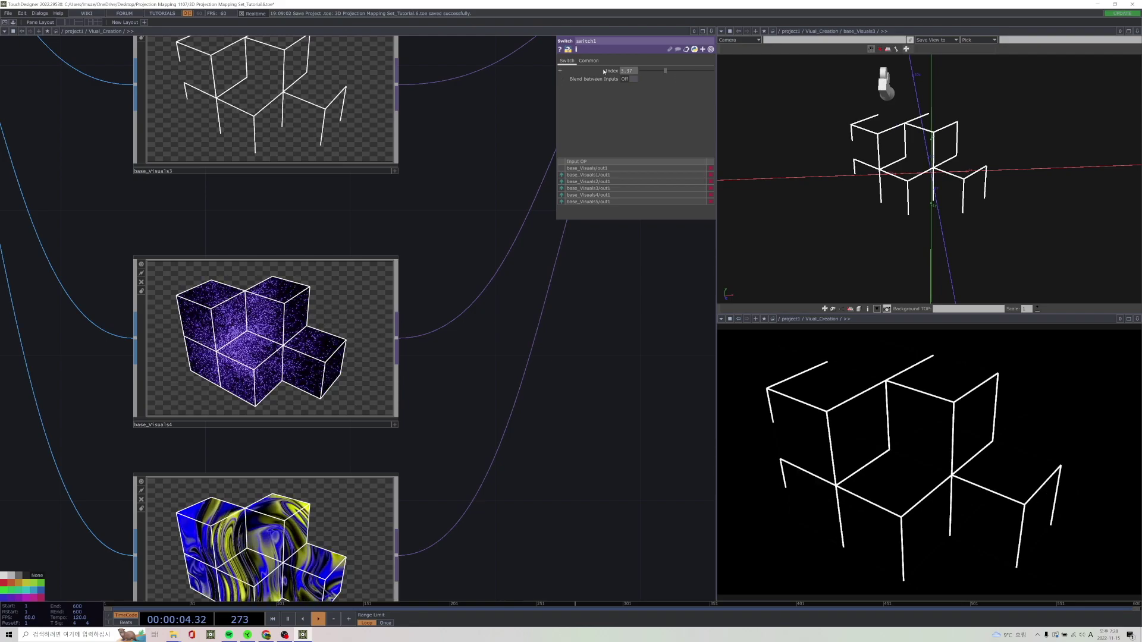
left_click_drag(668, 72, 672, 71)
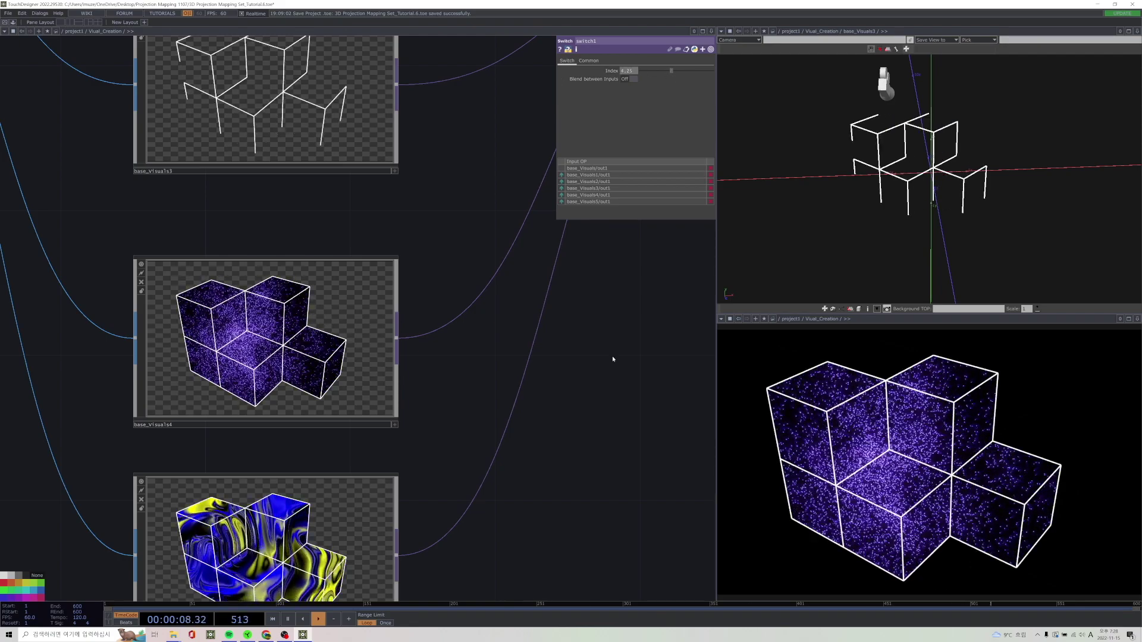
Enter base_Visuals4 and examine how the line render, the mask render and the Particle container combine into over1.
scroll(611, 357, "down", 3)
left_click_drag(612, 372, 511, 373)
scroll(511, 373, "up", 1)
scroll(512, 373, "up", 1)
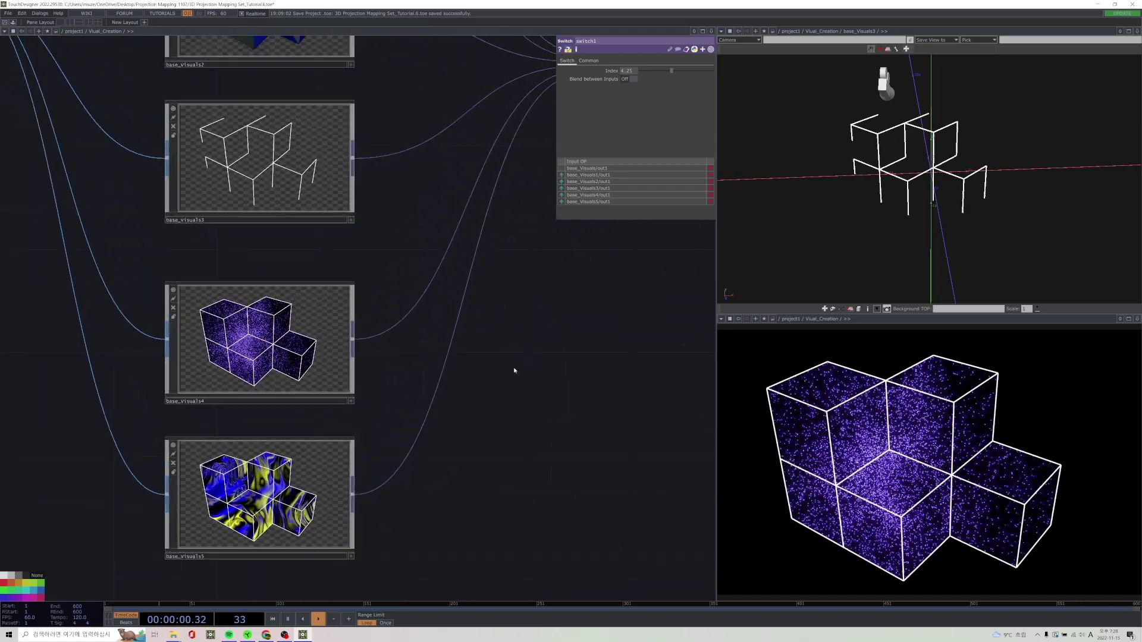
double_click(250, 340)
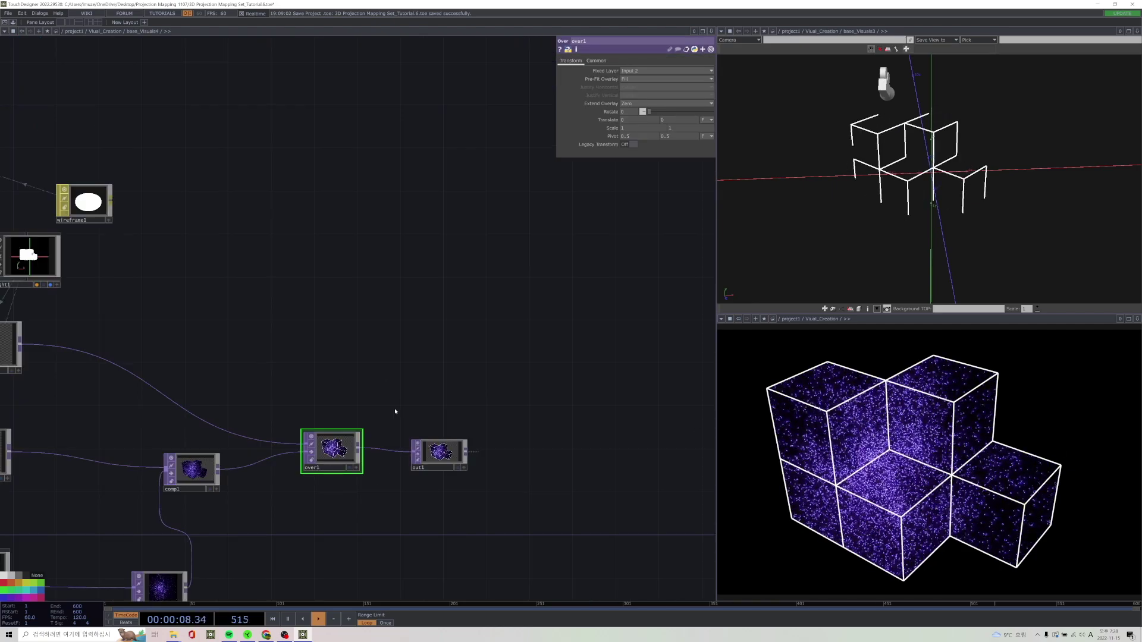
left_click_drag(487, 292, 822, 139)
left_click_drag(322, 503, 469, 452)
scroll(507, 466, "down", 3)
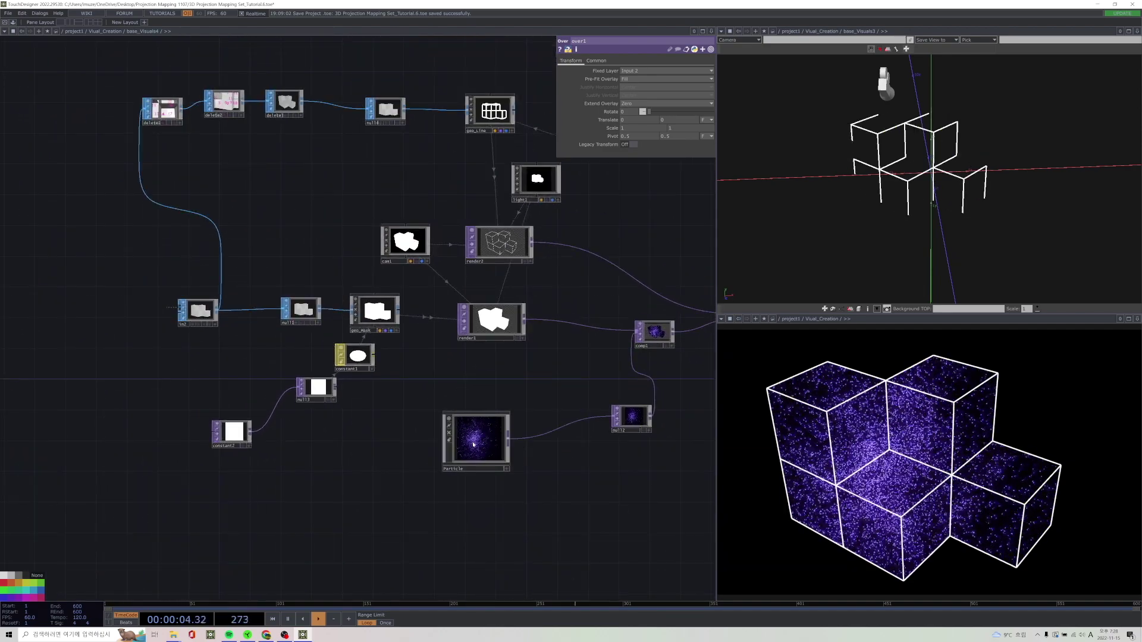
Enter the Particle container and examine its network, including the ramp1 coloring, the particle geometry and the three slider controls.
double_click(473, 444)
scroll(314, 433, "up", 6)
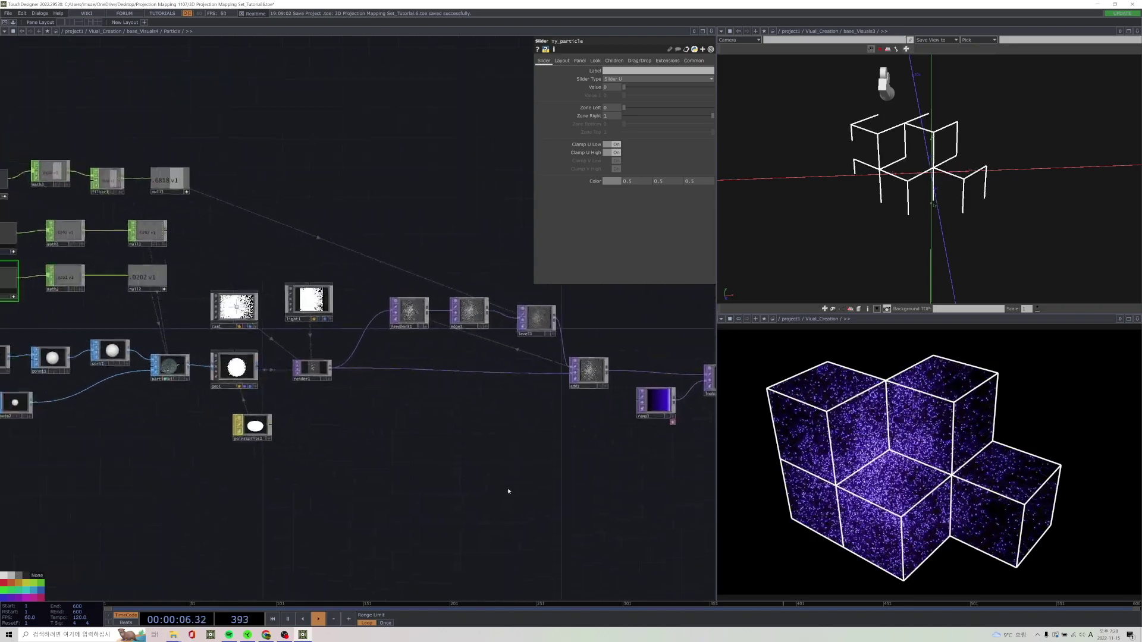
left_click_drag(504, 472, 255, 507)
left_click_drag(549, 495, 505, 492)
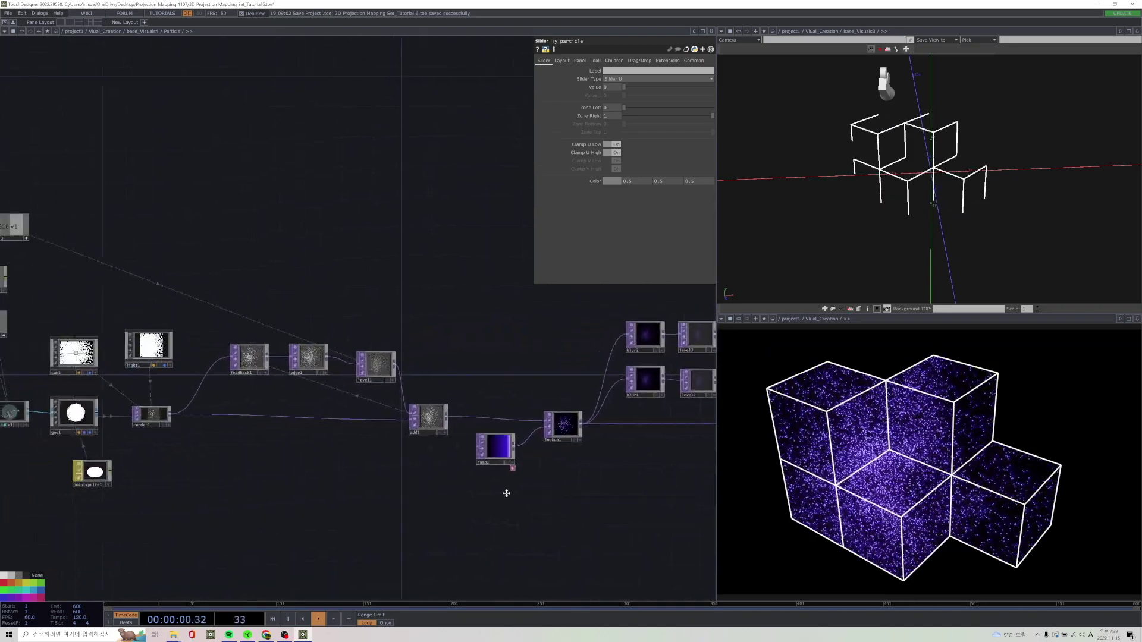
scroll(308, 512, "down", 5)
scroll(240, 472, "up", 2)
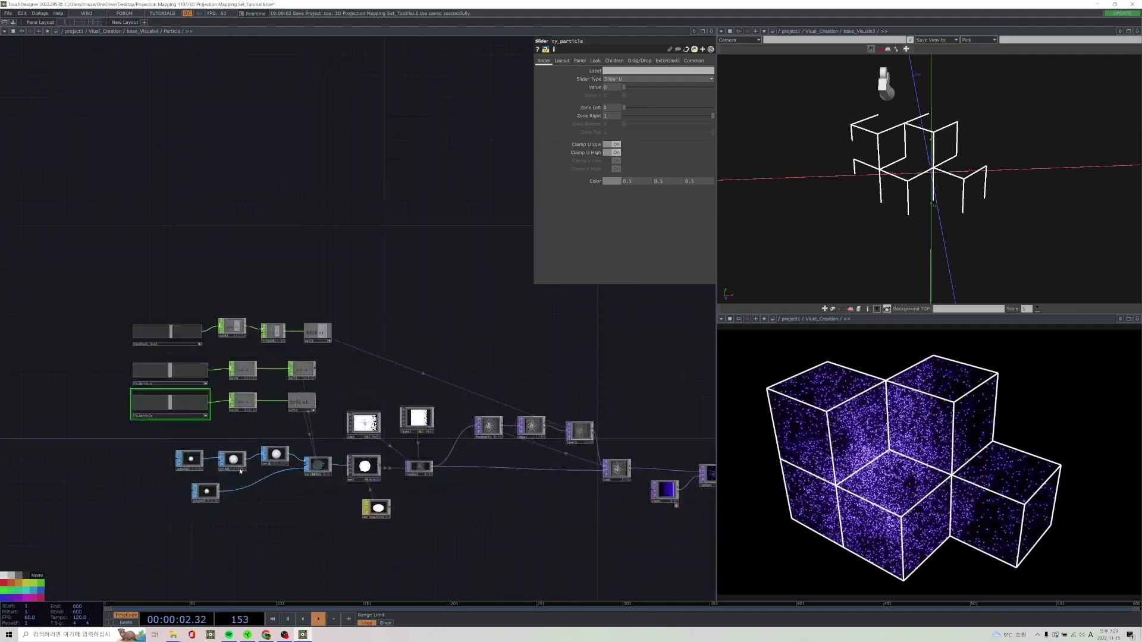
scroll(83, 350, "up", 3)
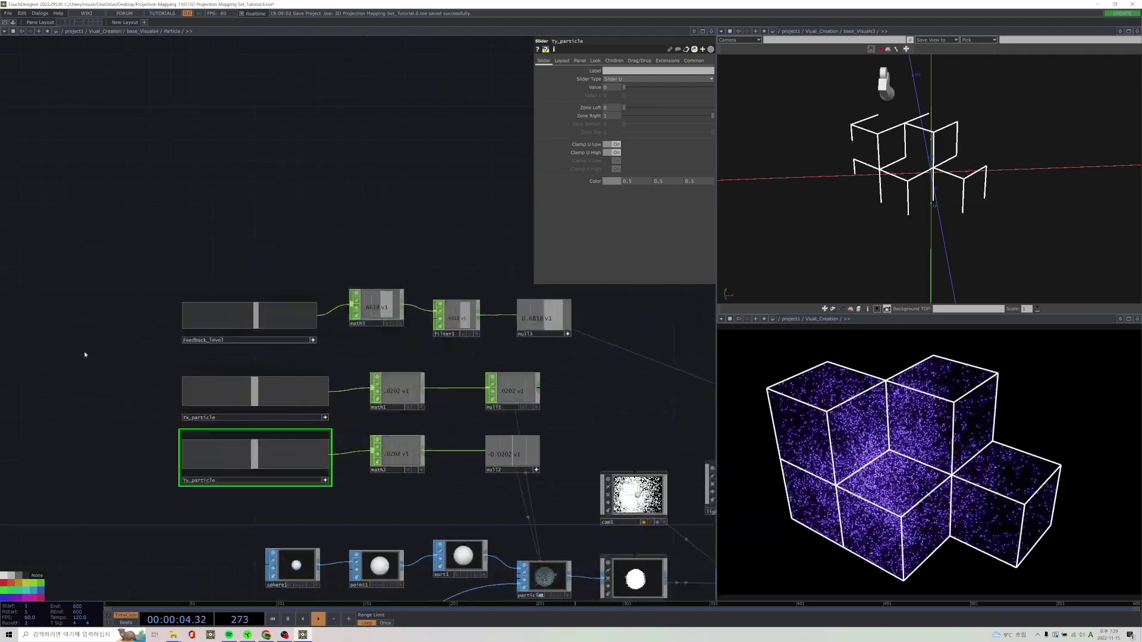
left_click_drag(87, 367, 77, 277)
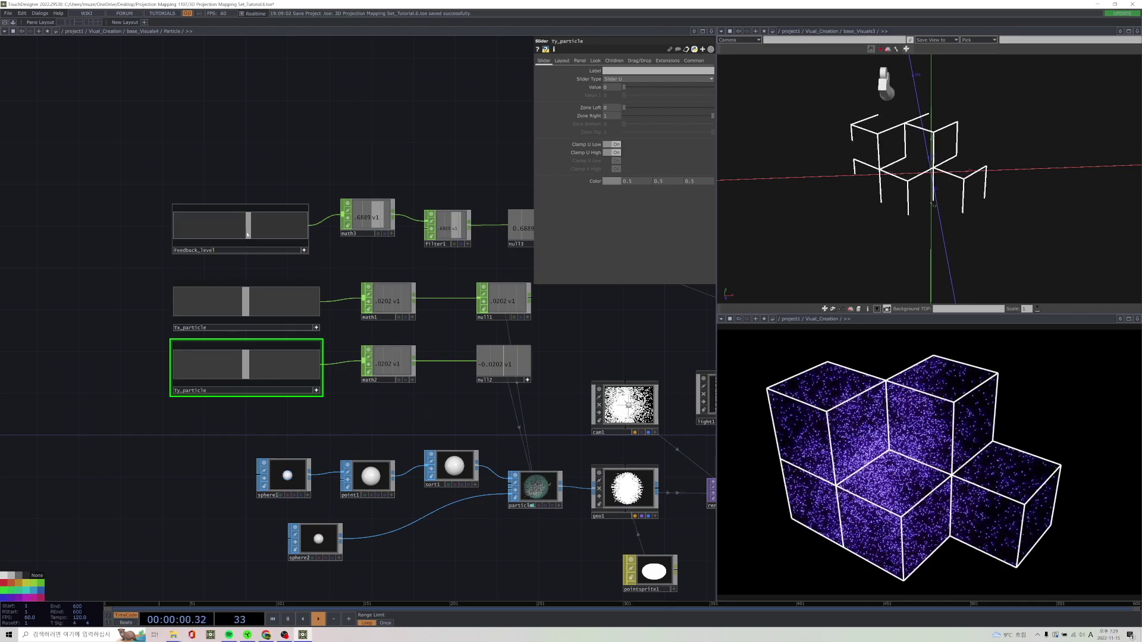
Lower the Feedback_level slider to its minimum, and raise it to roughly three quarters of its range.
left_click_drag(248, 234, 120, 237)
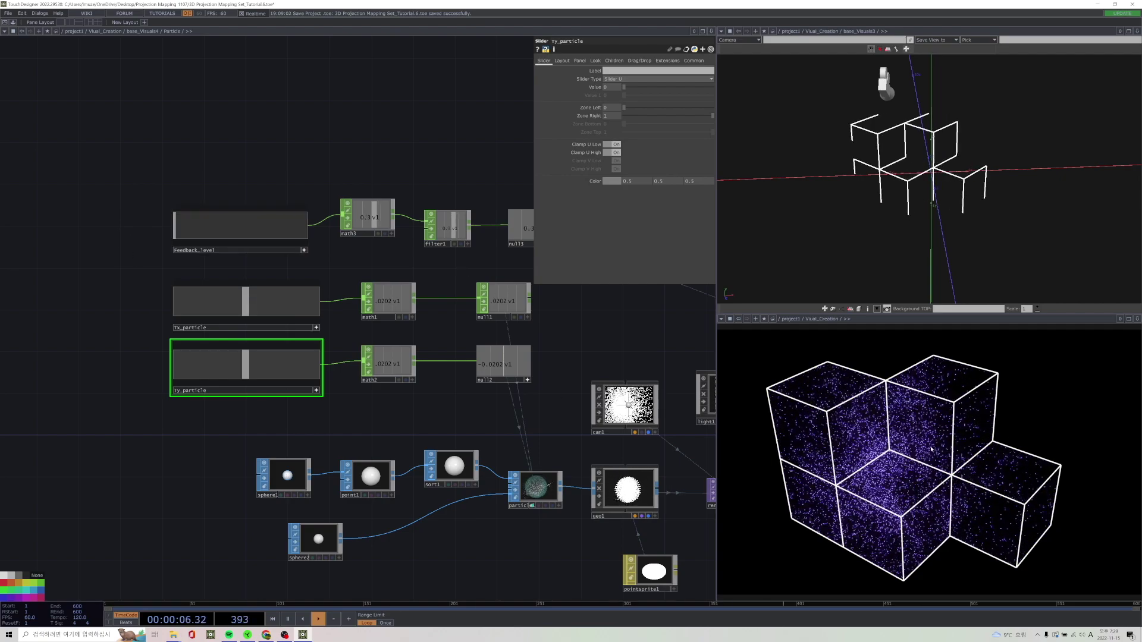
left_click(182, 229)
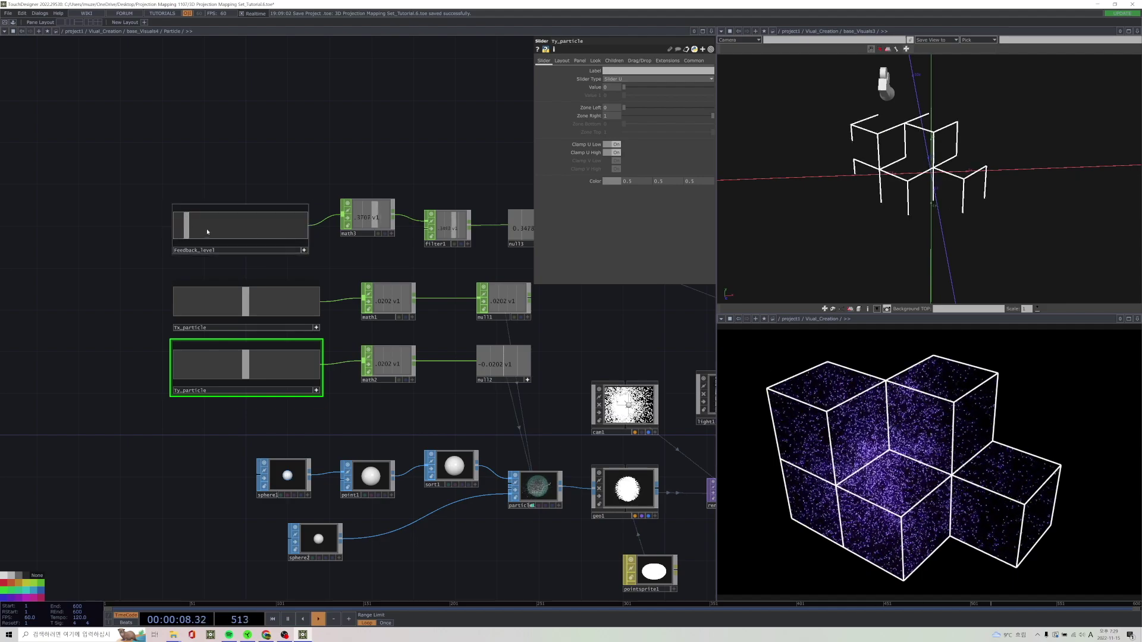
left_click_drag(207, 232, 566, 247)
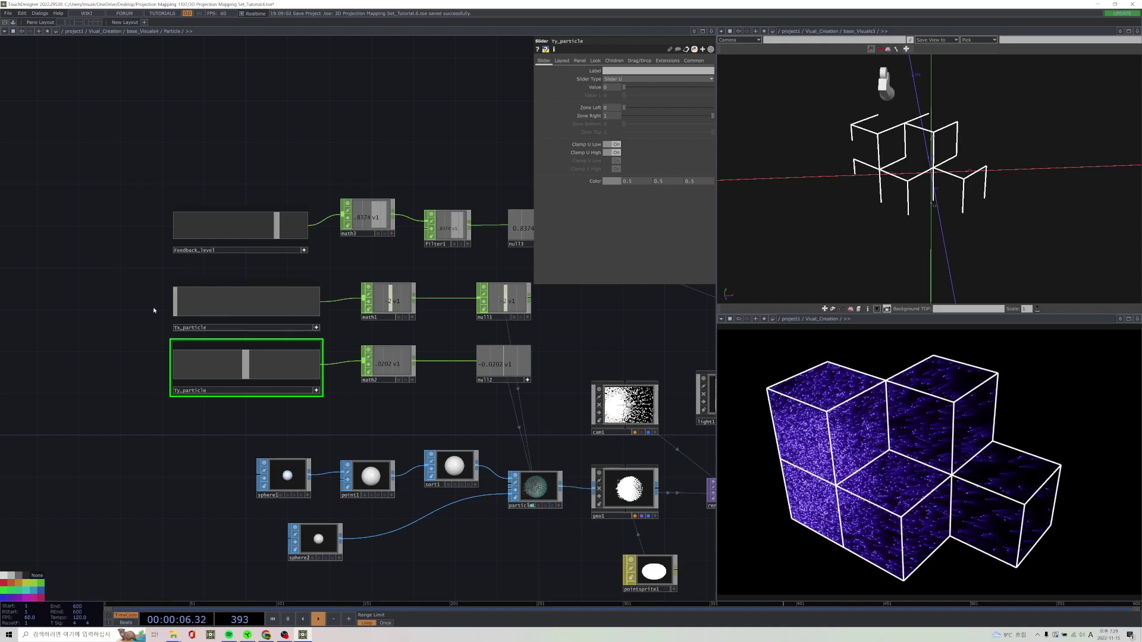
Sweep the Tx_particle and Ty_particle sliders across their ranges to test the particle direction, returning each to its center.
left_click_drag(181, 308, 225, 313)
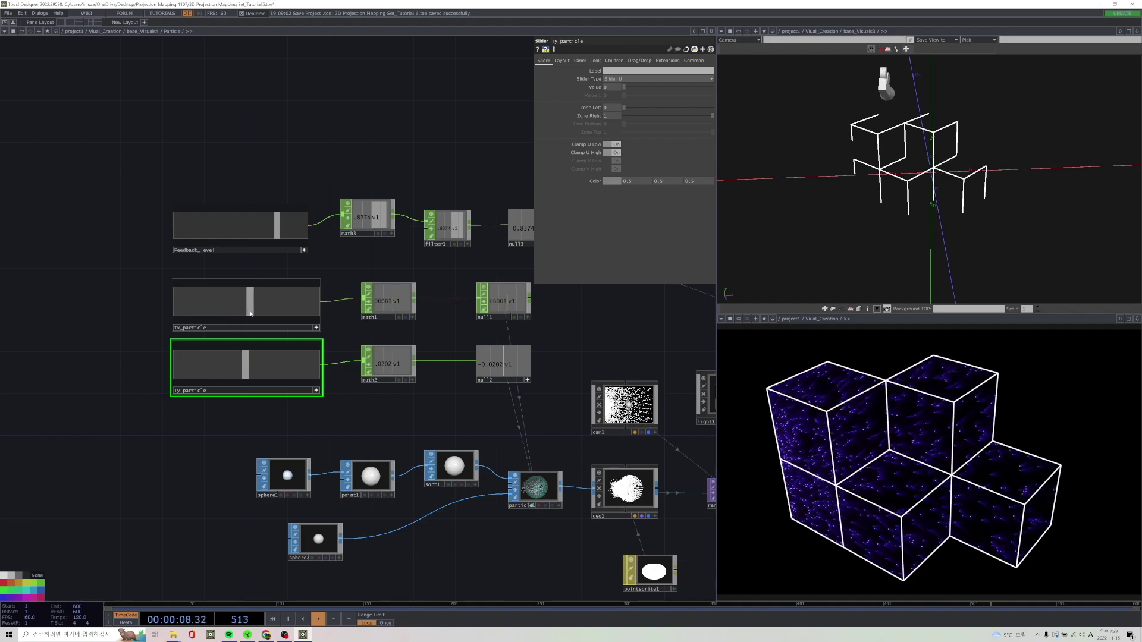
left_click_drag(317, 314, 358, 317)
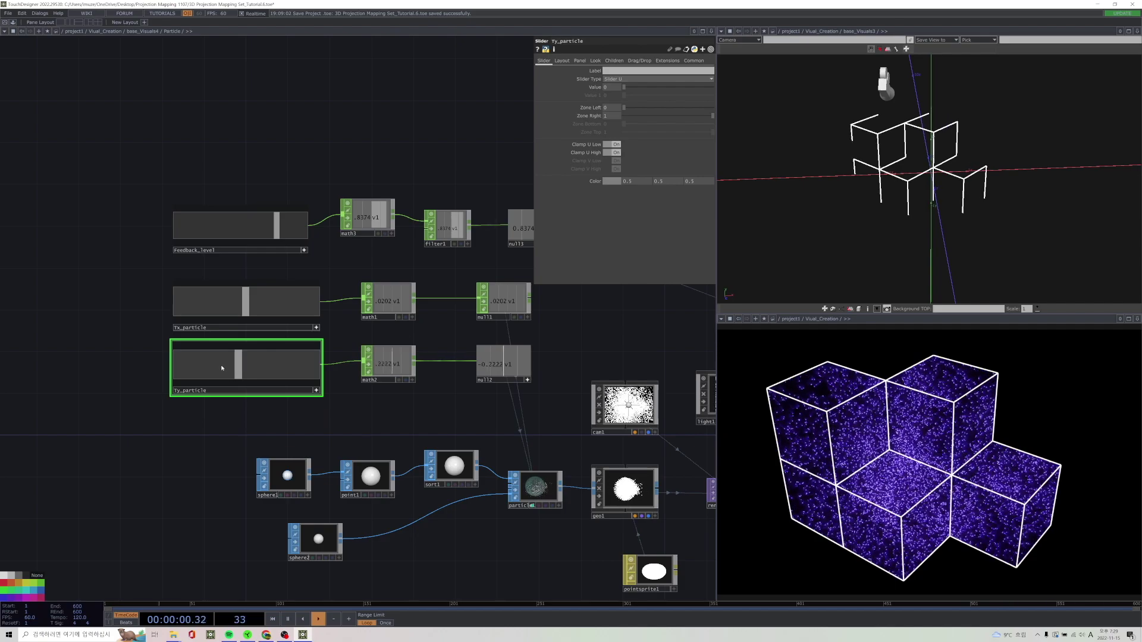
left_click_drag(222, 368, 167, 370)
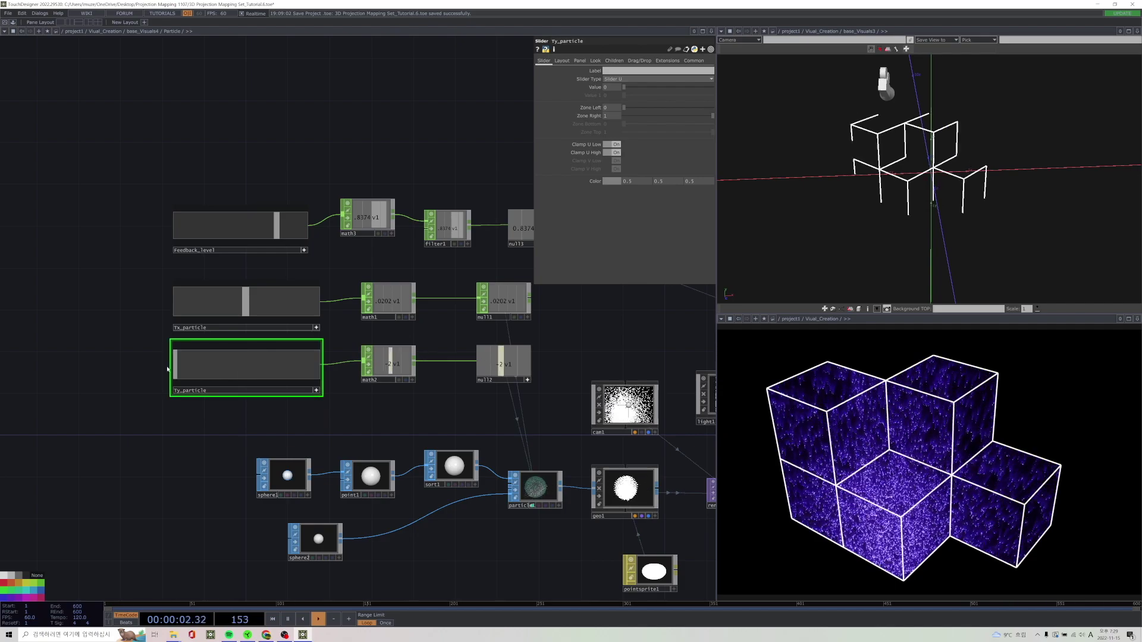
left_click_drag(168, 369, 271, 367)
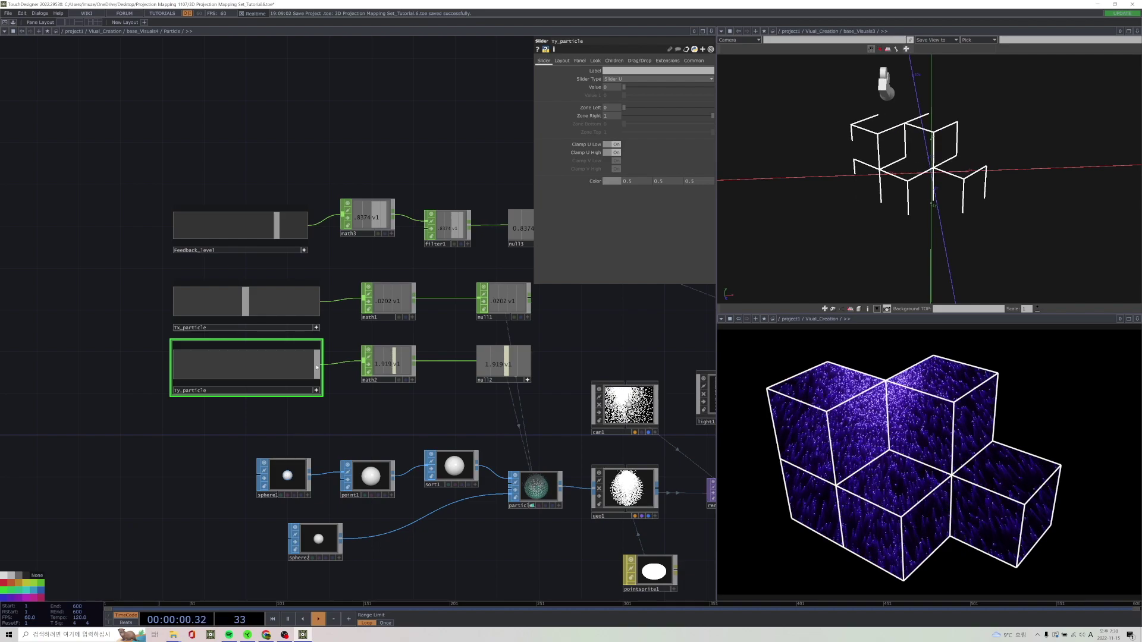
left_click_drag(316, 367, 246, 373)
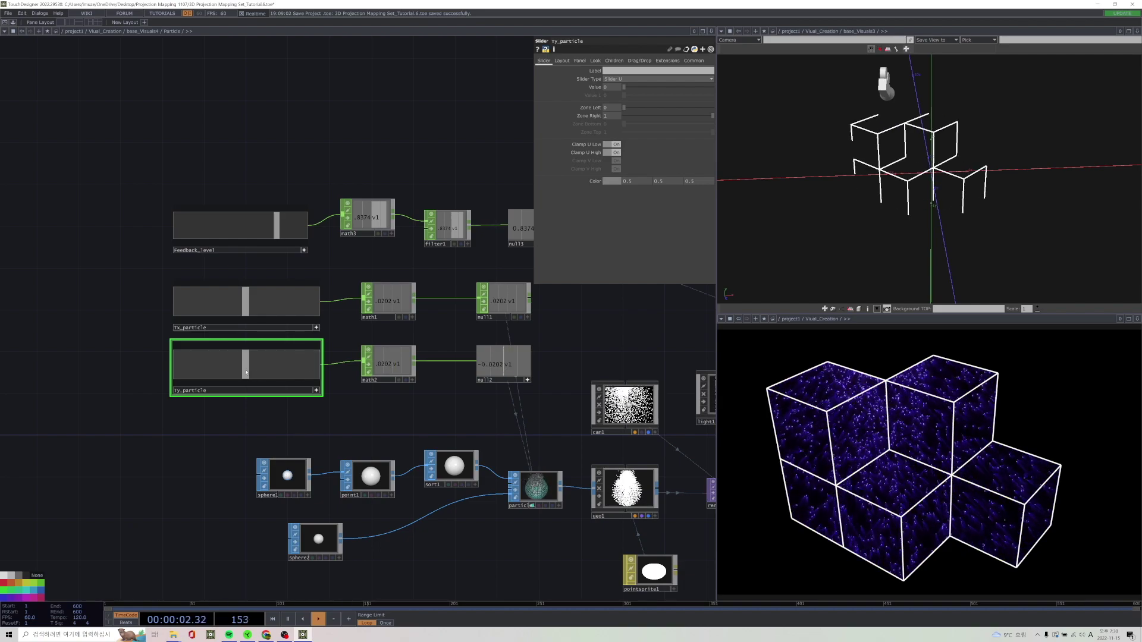
Trace the particle network from the sliders through add1, lookup1 and the blur and level branches to comp1, transform1 and the final null.
scroll(344, 433, "down", 5)
scroll(548, 455, "up", 3)
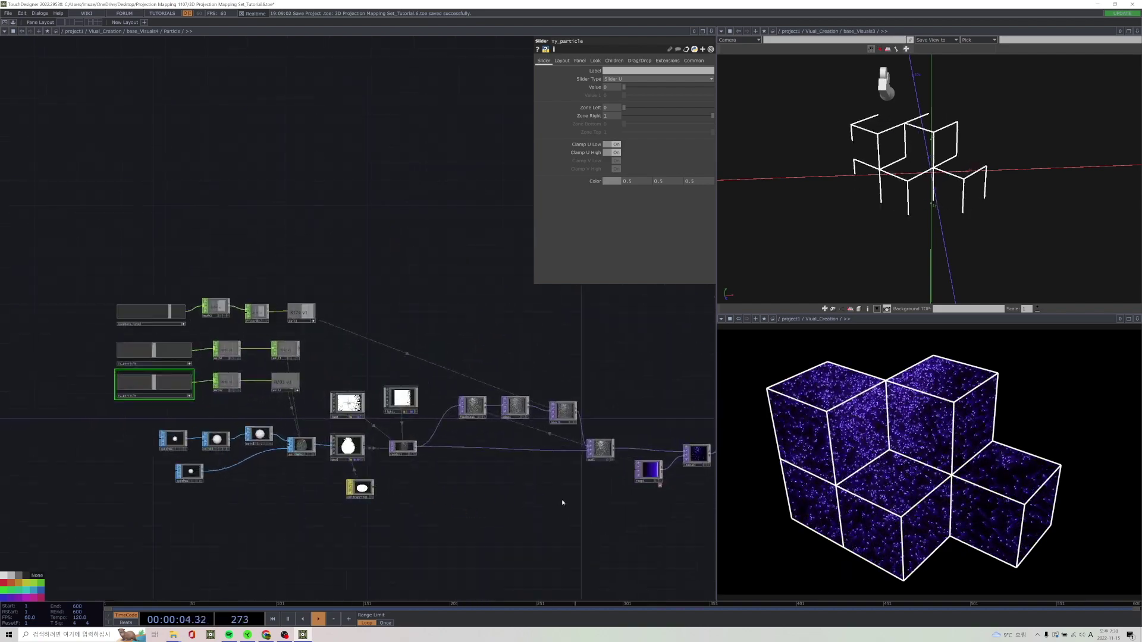
left_click_drag(551, 500, 213, 494)
scroll(162, 491, "down", 5)
scroll(255, 487, "up", 5)
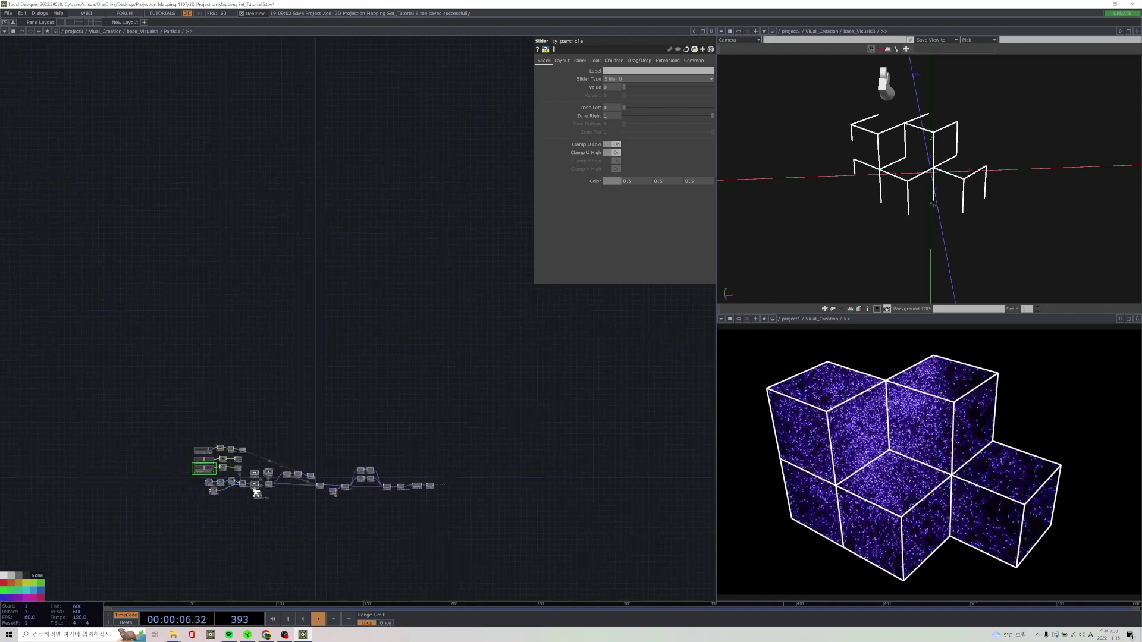
left_click_drag(402, 523, 261, 517)
scroll(274, 468, "up", 2)
left_click_drag(473, 355, 203, 334)
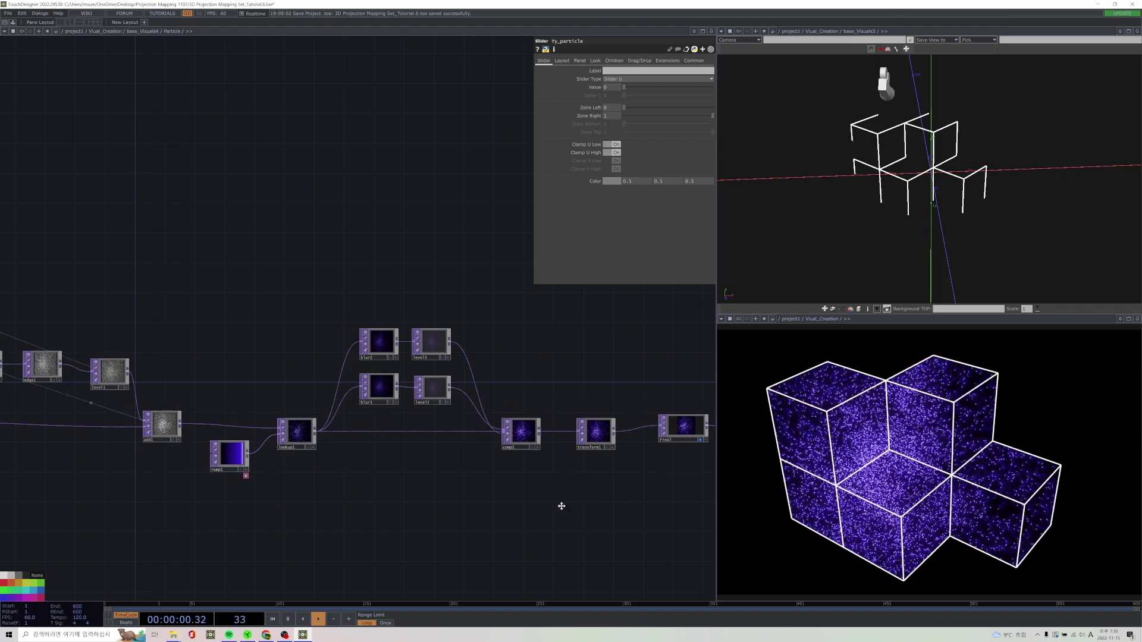
left_click_drag(561, 505, 295, 513)
scroll(434, 490, "left", 5)
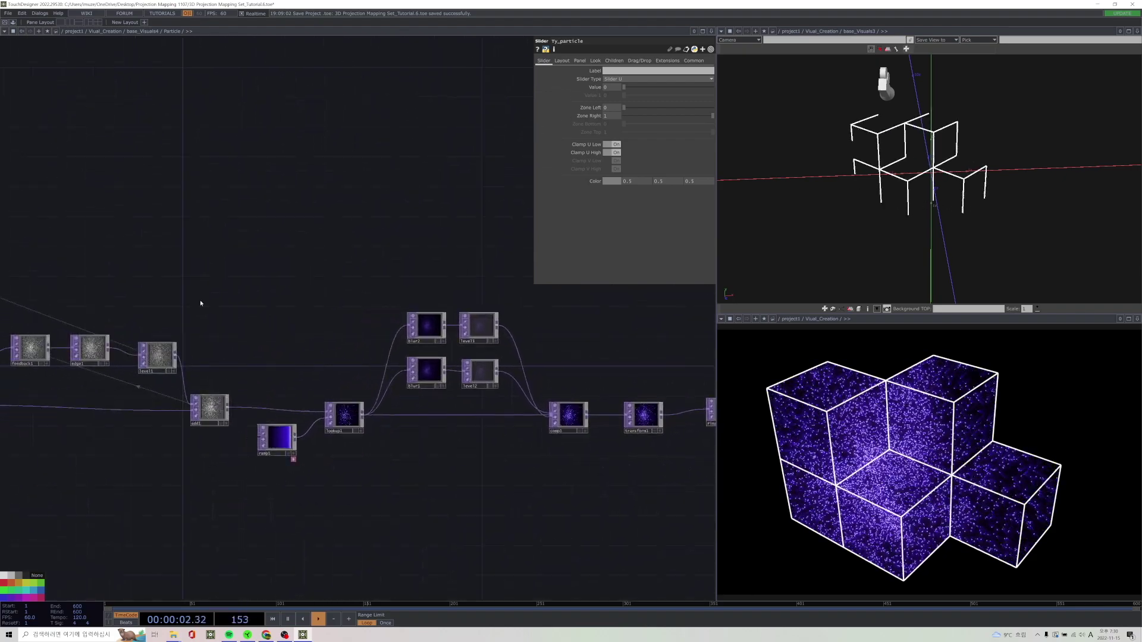
Follow the particle network through comp1 and transform1 to out1, and return to the base_Visuals4 network.
scroll(81, 344, "left", 5)
scroll(367, 494, "right", 5)
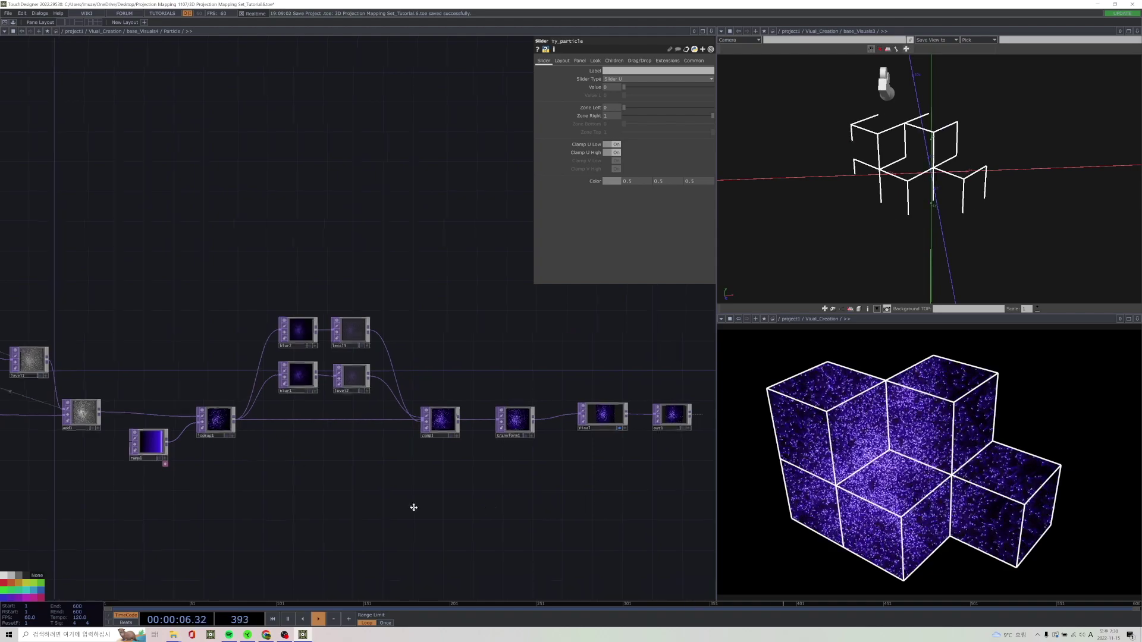
scroll(415, 508, "right", 5)
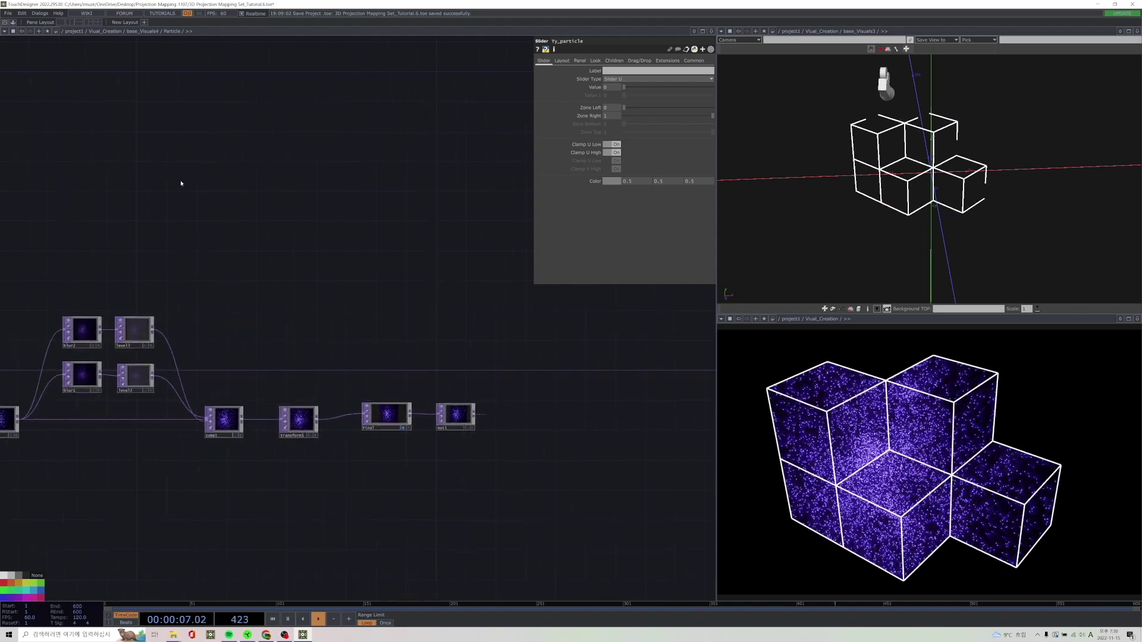
left_click(143, 31)
scroll(353, 261, "right", 6)
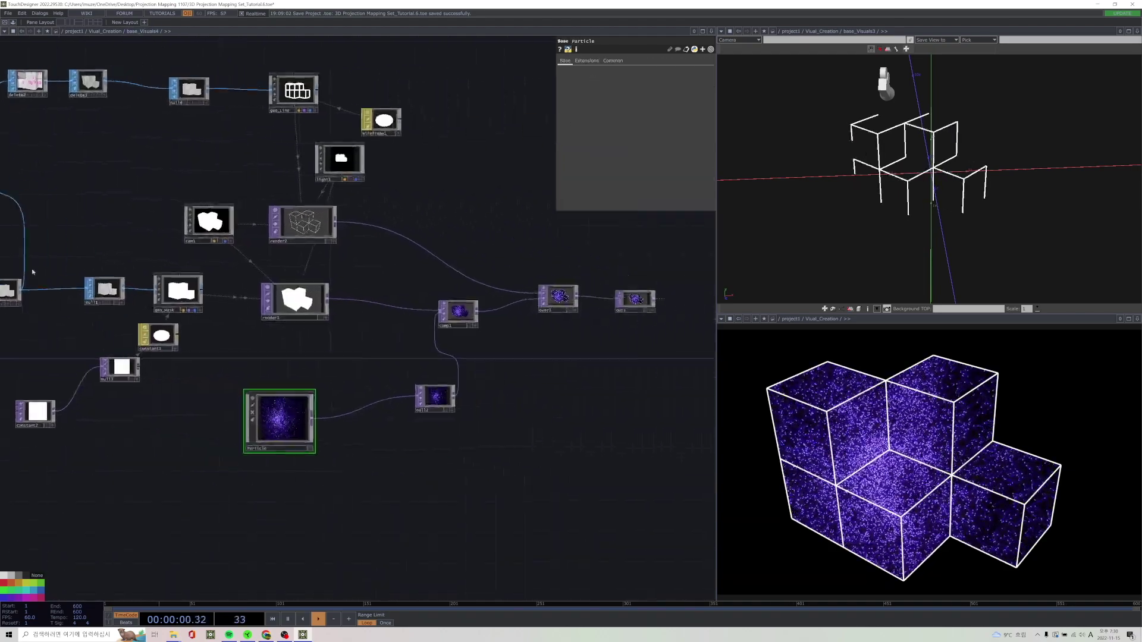
Return to Visual_Creation and raise the index of switch1 to about 5.49 to output base_Visuals5.
left_click(103, 31)
scroll(461, 266, "right", 2)
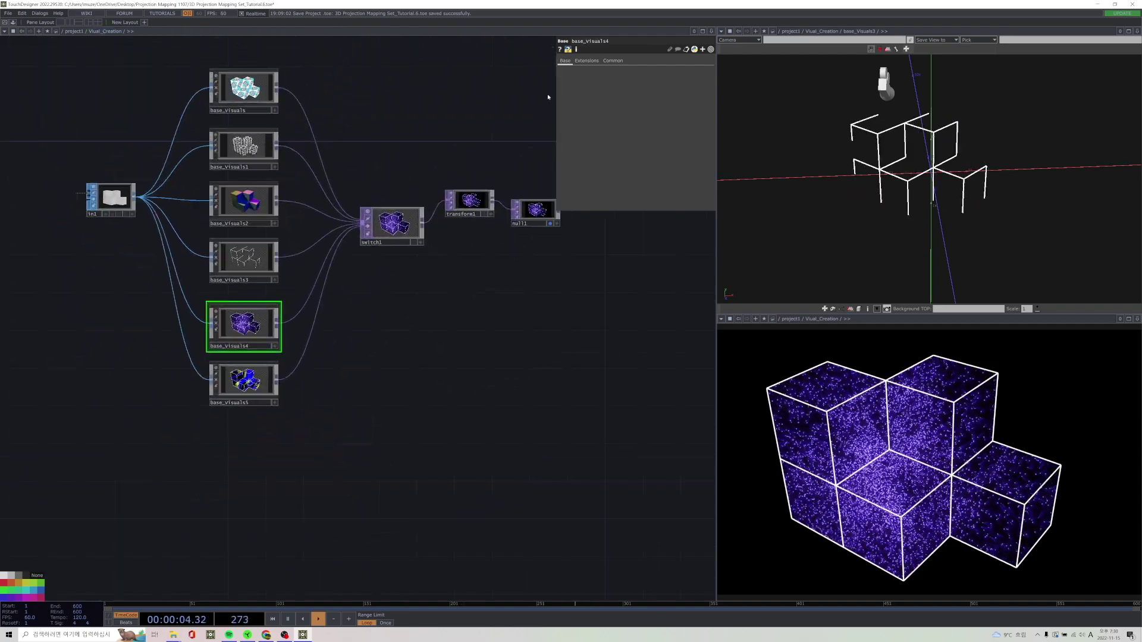
left_click(391, 224)
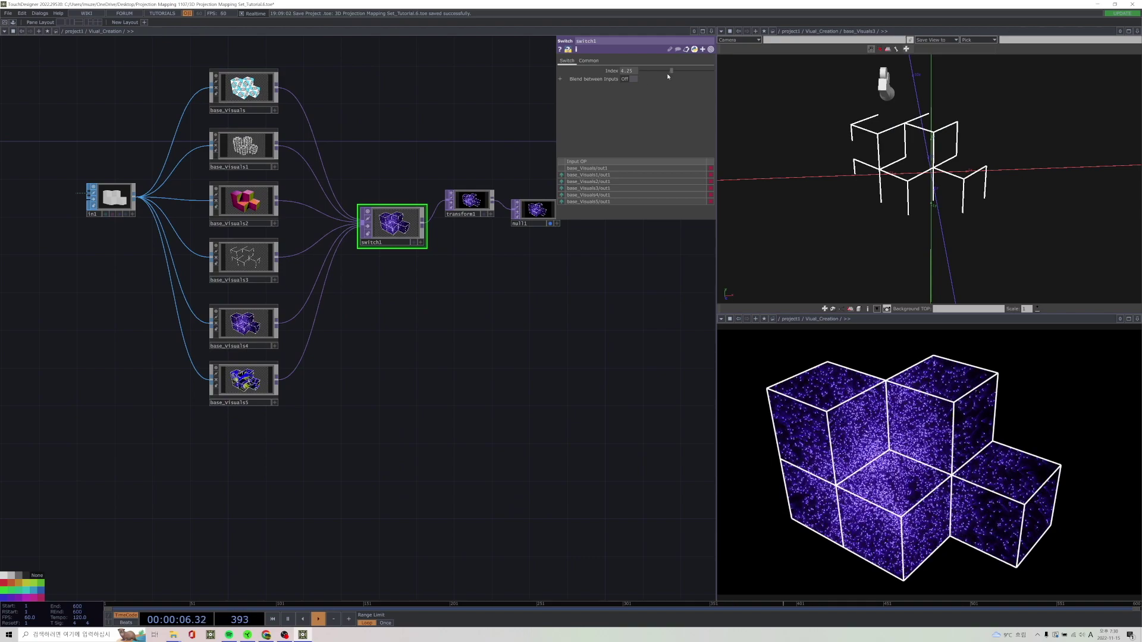
left_click_drag(672, 71, 681, 73)
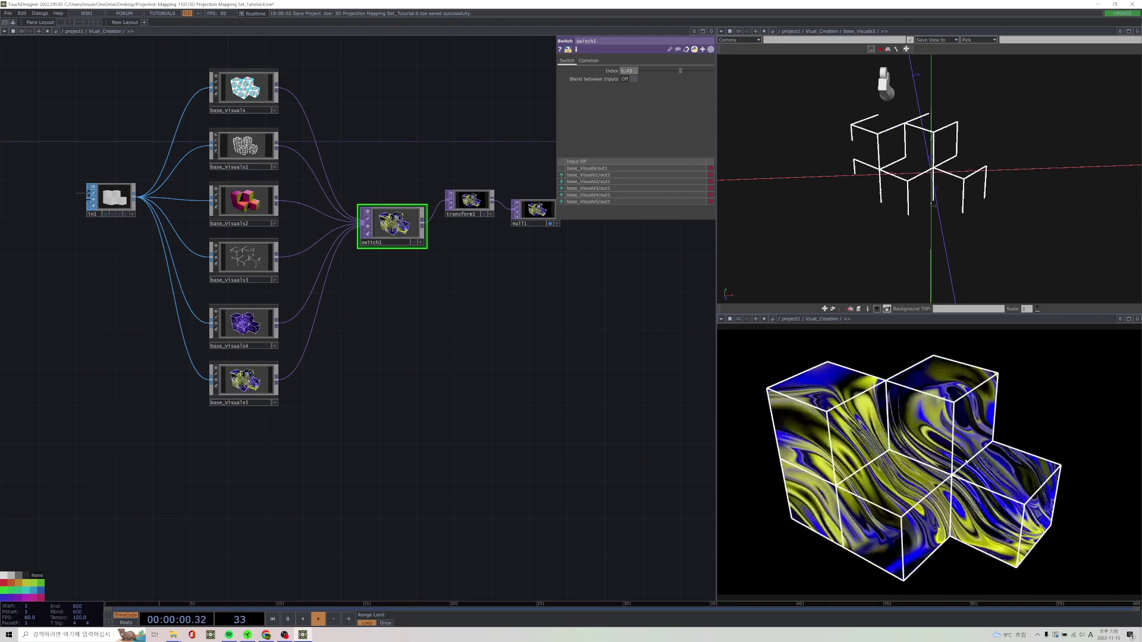
Enter base_Visuals5 and examine how its Noise container feeds comp1 alongside the mask and line renders.
left_click_drag(357, 454, 464, 479)
scroll(357, 397, "up", 6)
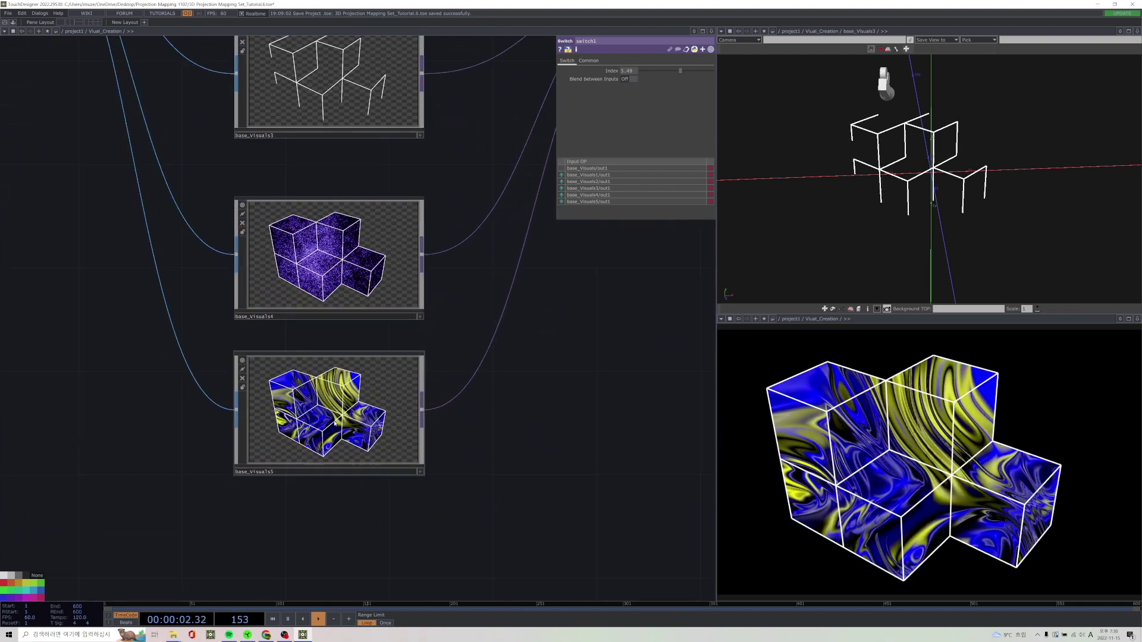
left_click(335, 423)
key("i")
scroll(214, 441, "down", 3)
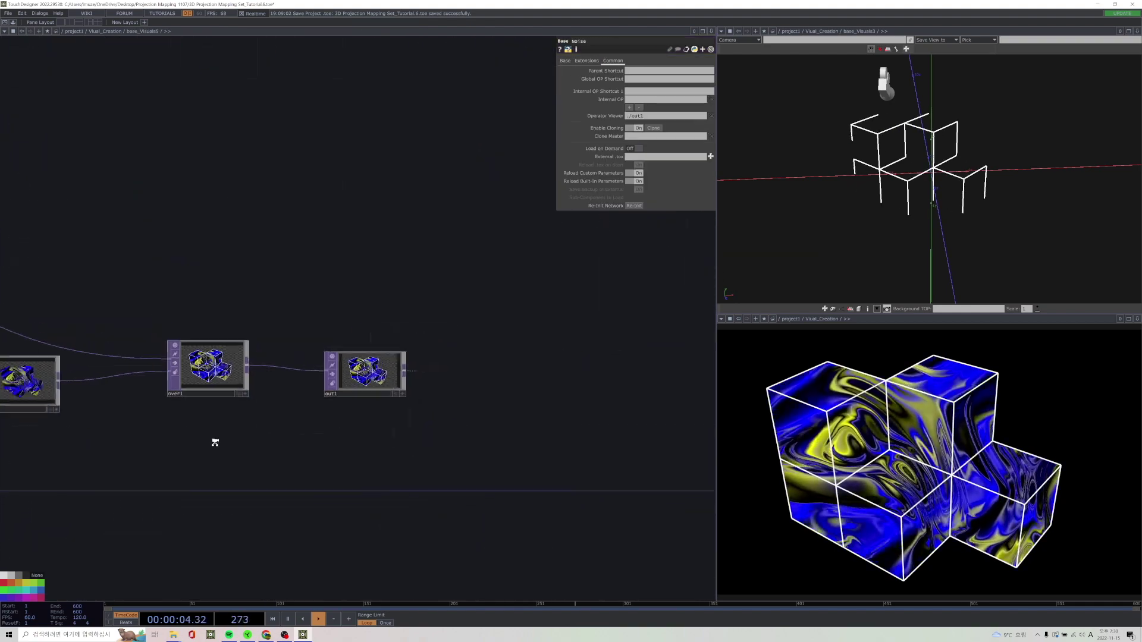
scroll(215, 441, "down", 3)
left_click_drag(314, 454, 715, 356)
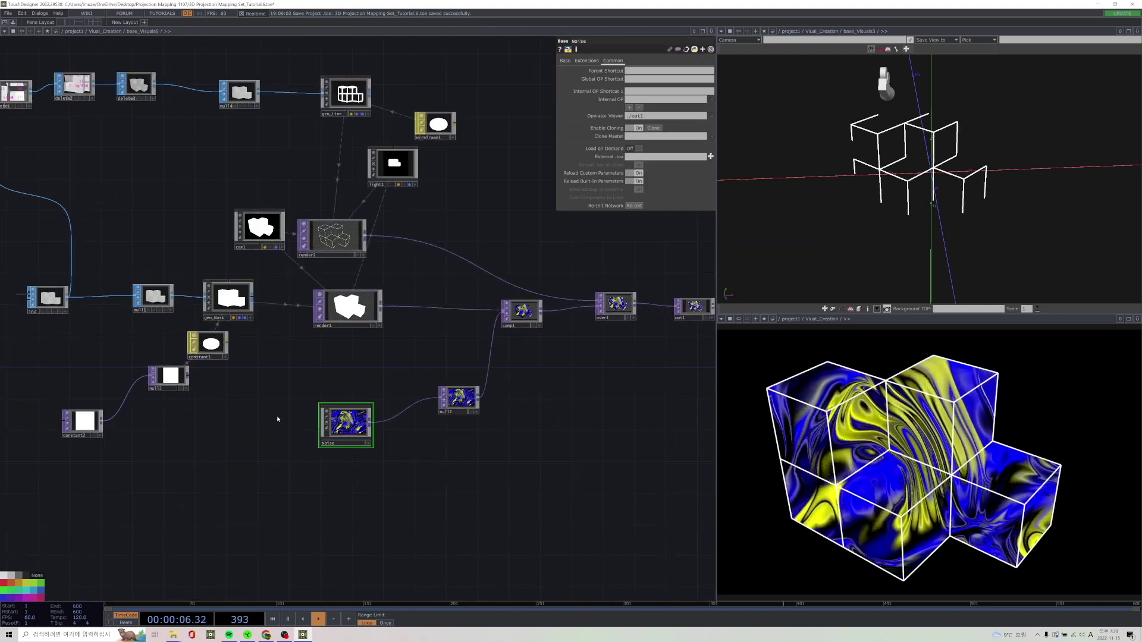
scroll(275, 416, "up", 2)
scroll(271, 432, "down", 4)
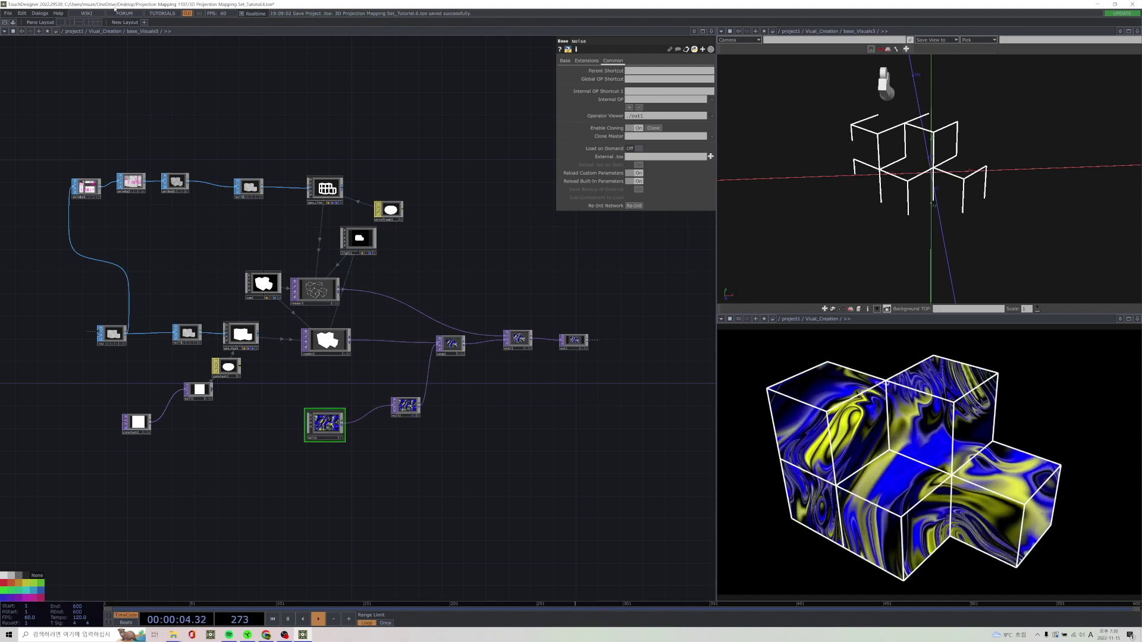
Return to Visual_Creation and lower the index of switch1 to output base_Visuals4.
left_click(113, 34)
scroll(484, 436, "down", 2)
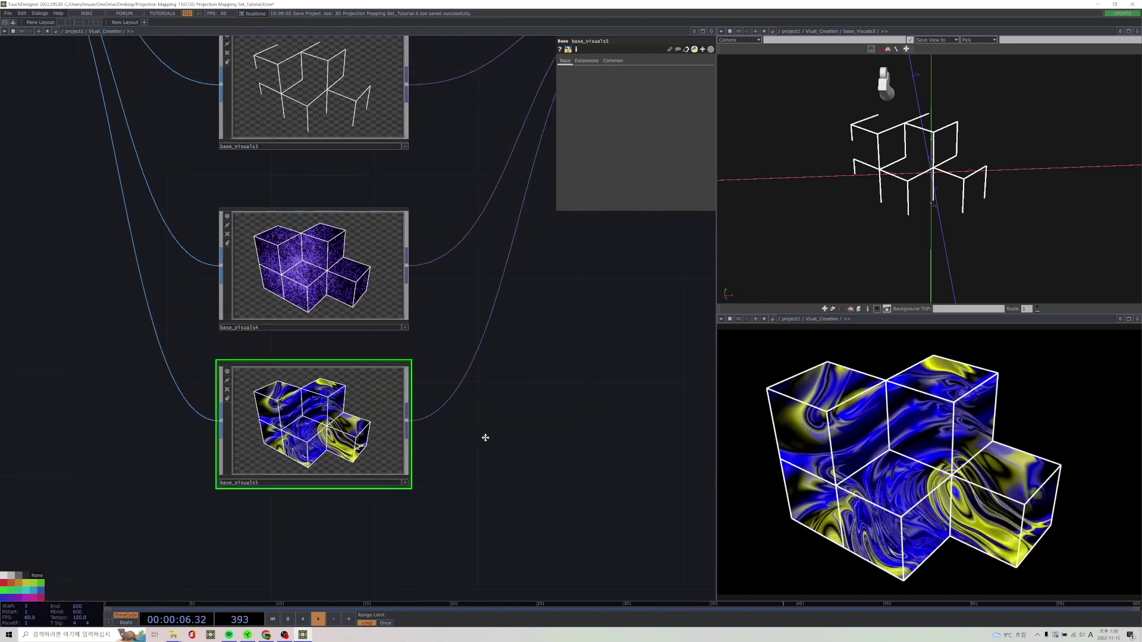
left_click(517, 253)
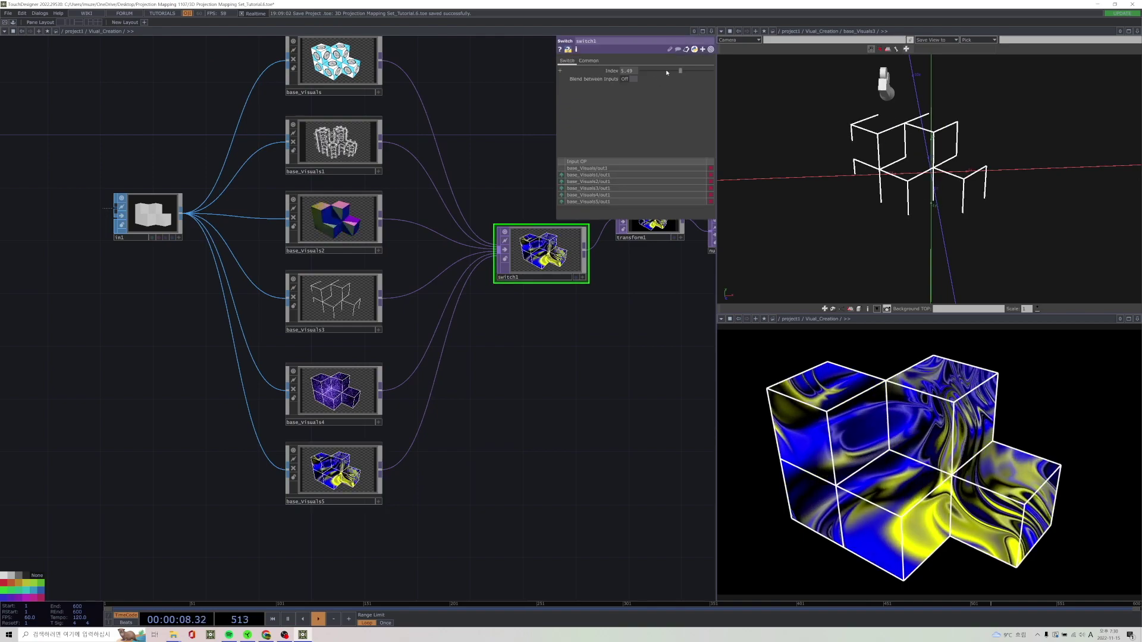
left_click_drag(676, 71, 672, 71)
Enter base_Visuals4 and survey its network, including the line branch, the mask branch and the Particle container.
double_click(336, 392)
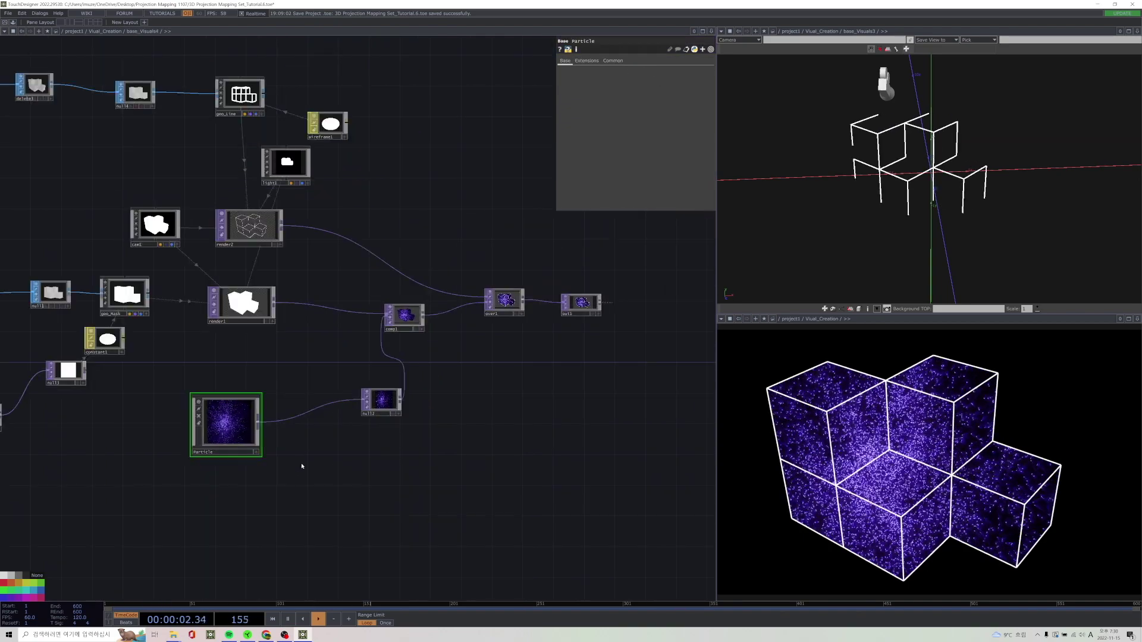
scroll(220, 457, "up", 5)
left_click_drag(416, 446, 380, 537)
scroll(380, 538, "down", 4)
scroll(385, 495, "down", 5)
scroll(299, 491, "up", 3)
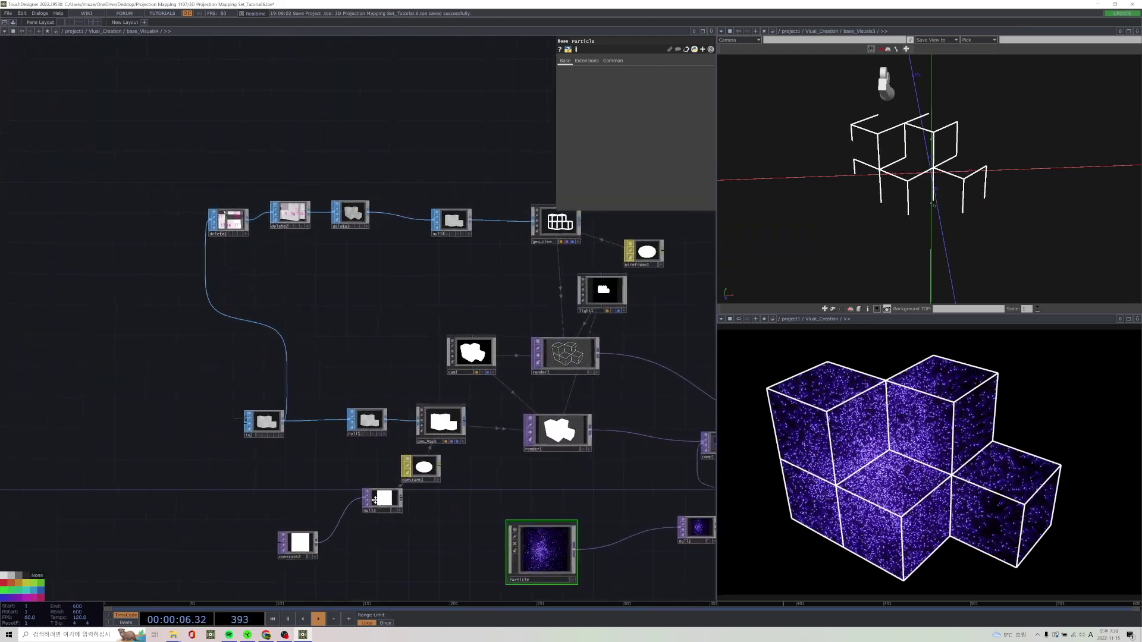
scroll(383, 472, "up", 6)
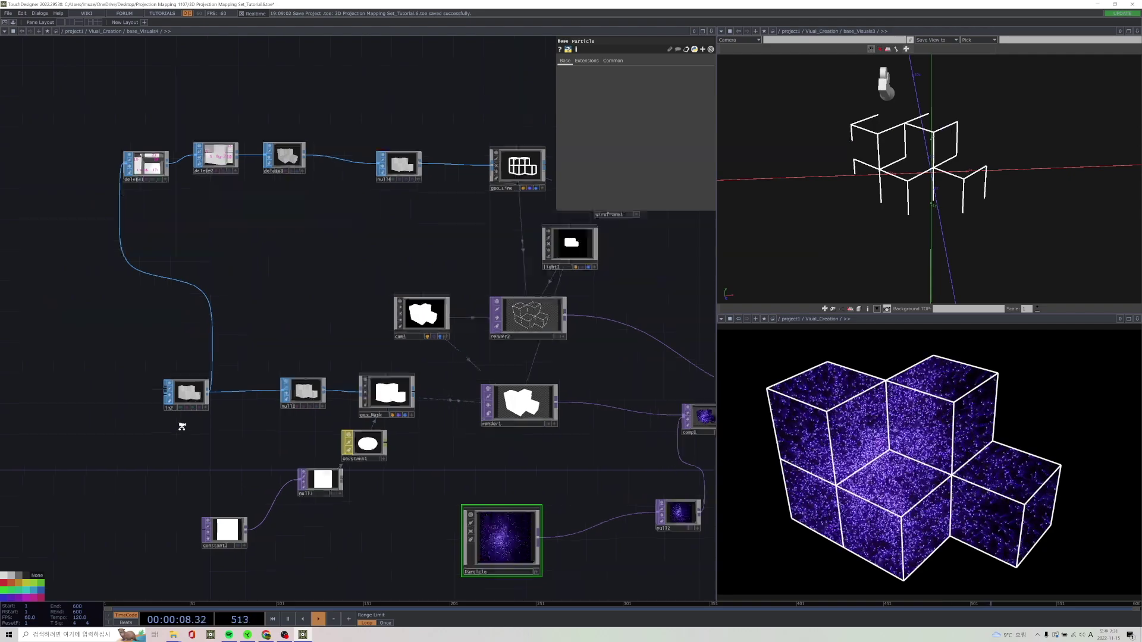
Trace the mask branch from in2 through null1 and geo_Mask to render1, and inspect the rendered mask.
left_click(198, 374)
left_click_drag(197, 373, 186, 409)
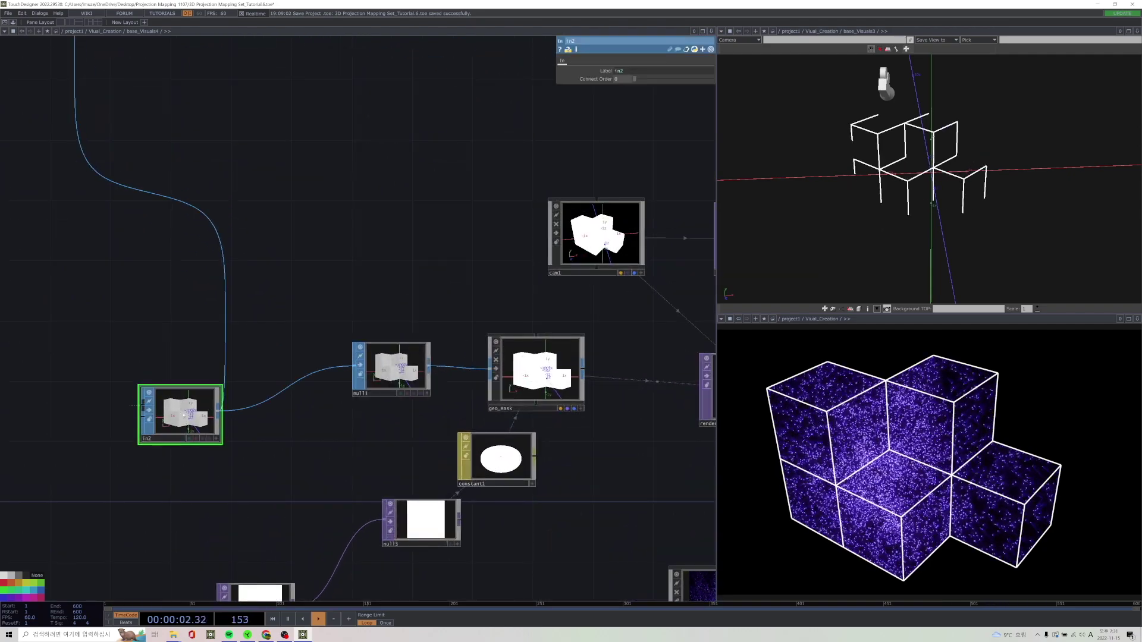
left_click_drag(176, 430, 176, 399)
left_click_drag(387, 485, 260, 441)
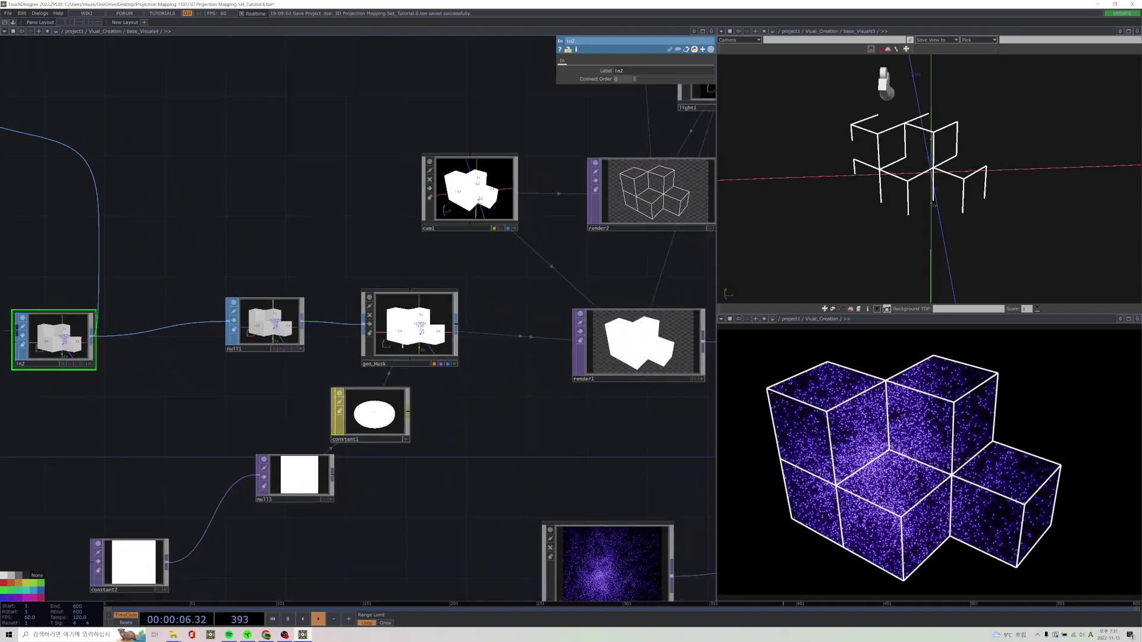
left_click_drag(508, 419, 268, 470)
scroll(402, 415, "up", 5)
scroll(393, 389, "up", 1)
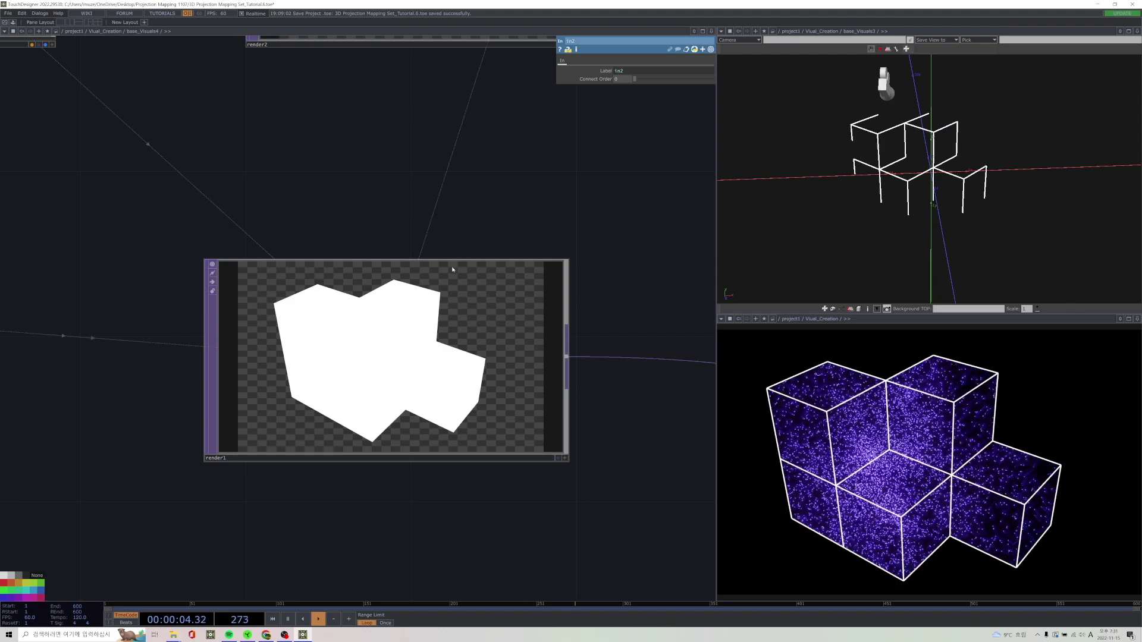
scroll(500, 330, "down", 8)
scroll(553, 390, "up", 5)
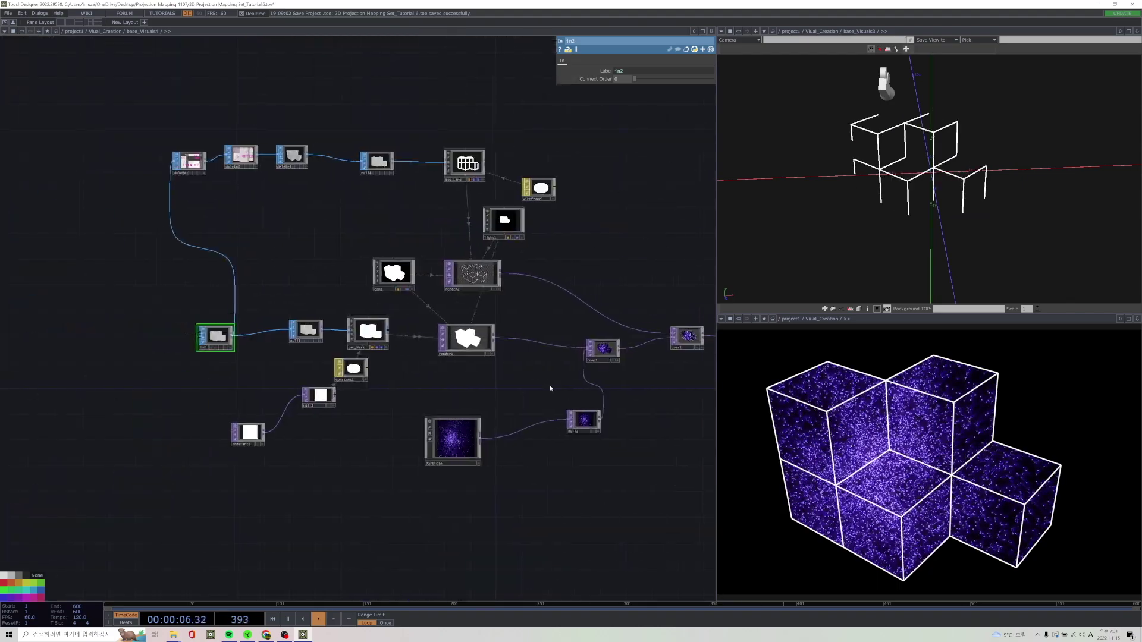
Follow render1 and the Particle output through null2 into comp1, and check which composite operation comp1 uses.
scroll(566, 373, "up", 2)
left_click_drag(258, 548, 328, 460)
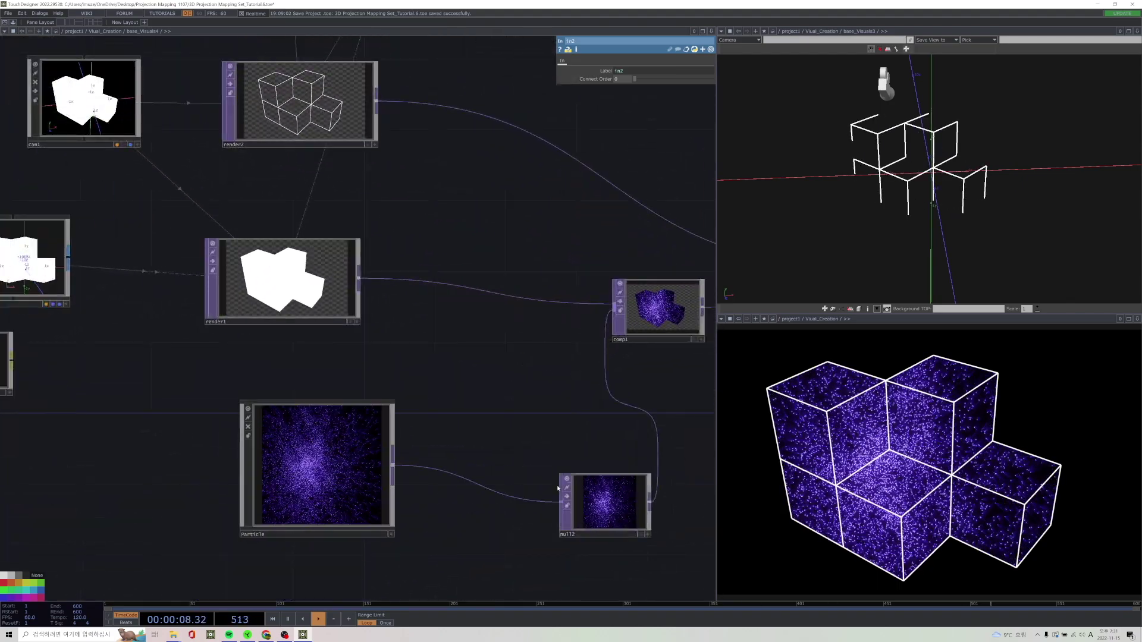
left_click_drag(591, 494, 556, 458)
left_click_drag(608, 304, 405, 370)
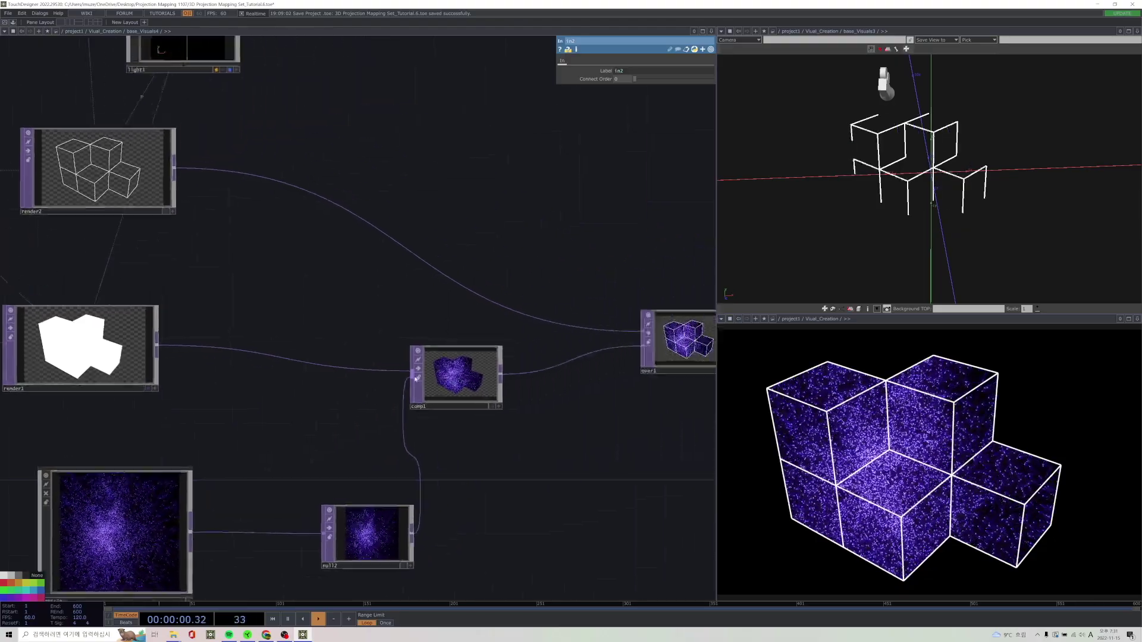
scroll(459, 375, "up", 3)
scroll(459, 376, "up", 2)
left_click(408, 408)
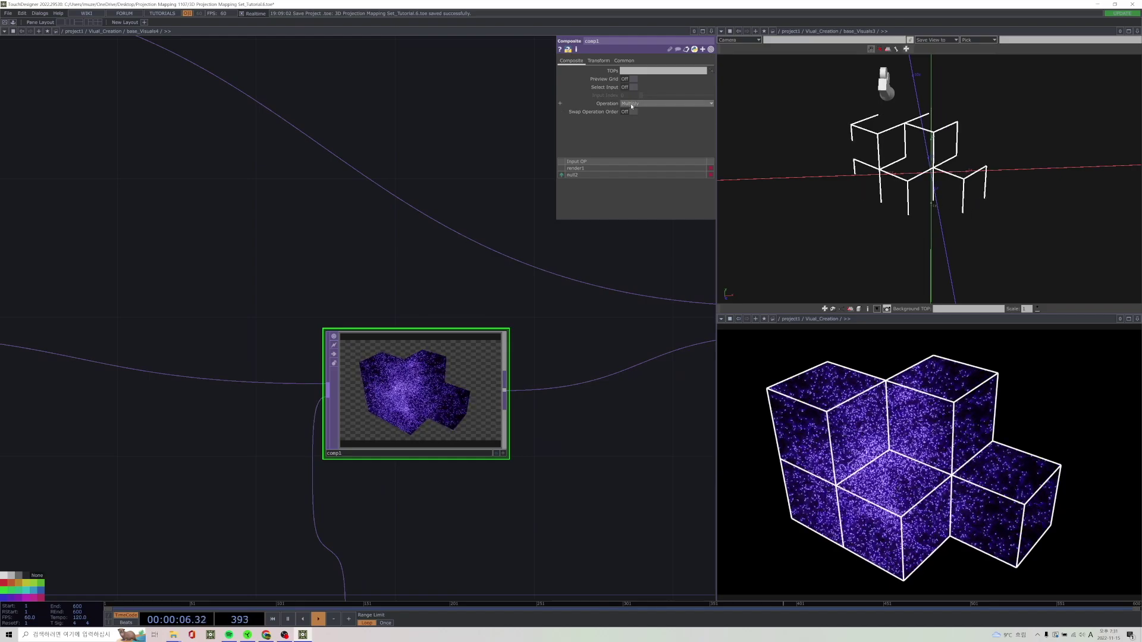
scroll(415, 308, "down", 4)
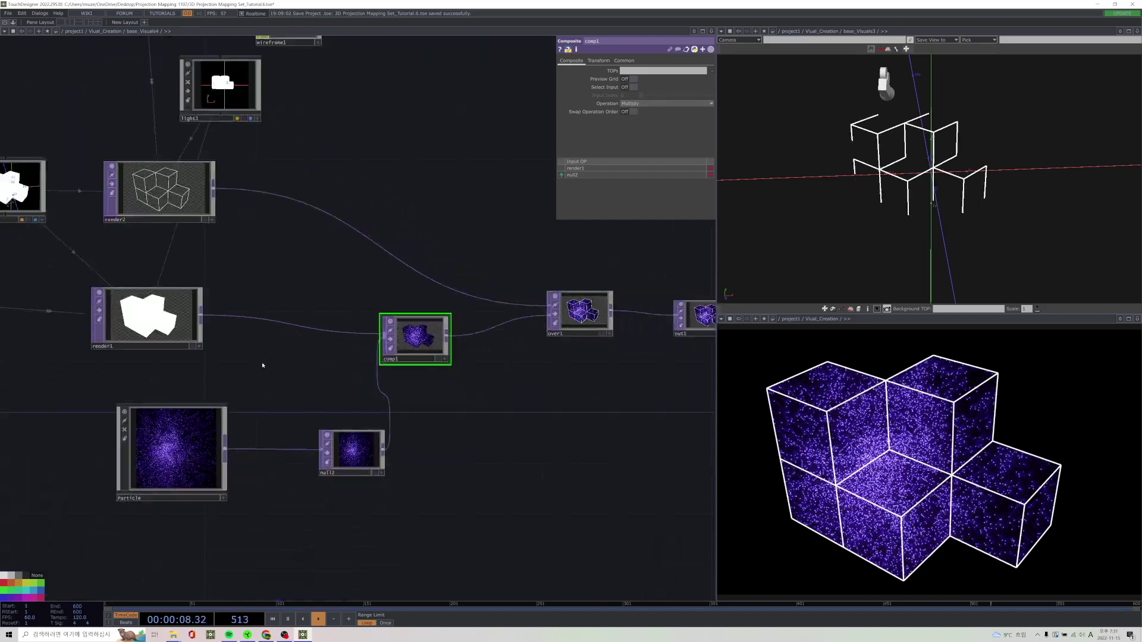
Compare the render1 mask and the Particle image with the masked result in comp1.
scroll(263, 365, "up", 3)
left_click_drag(265, 386, 313, 451)
scroll(167, 546, "up", 3)
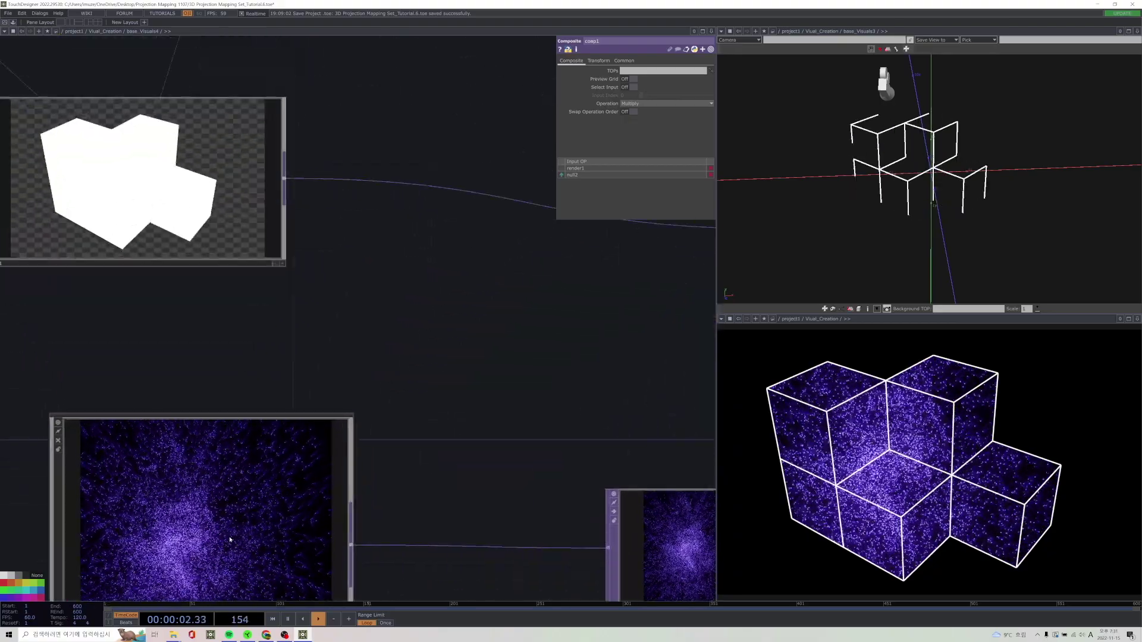
left_click_drag(193, 333, 210, 390)
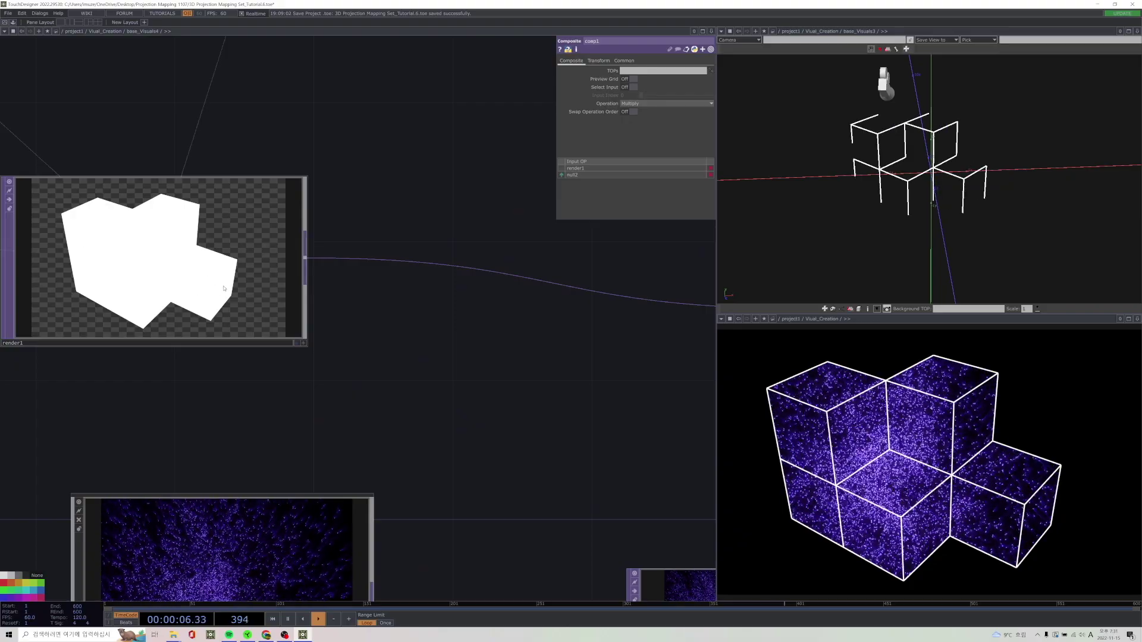
left_click_drag(490, 357, 176, 361)
scroll(176, 361, "down", 5)
scroll(309, 354, "up", 5)
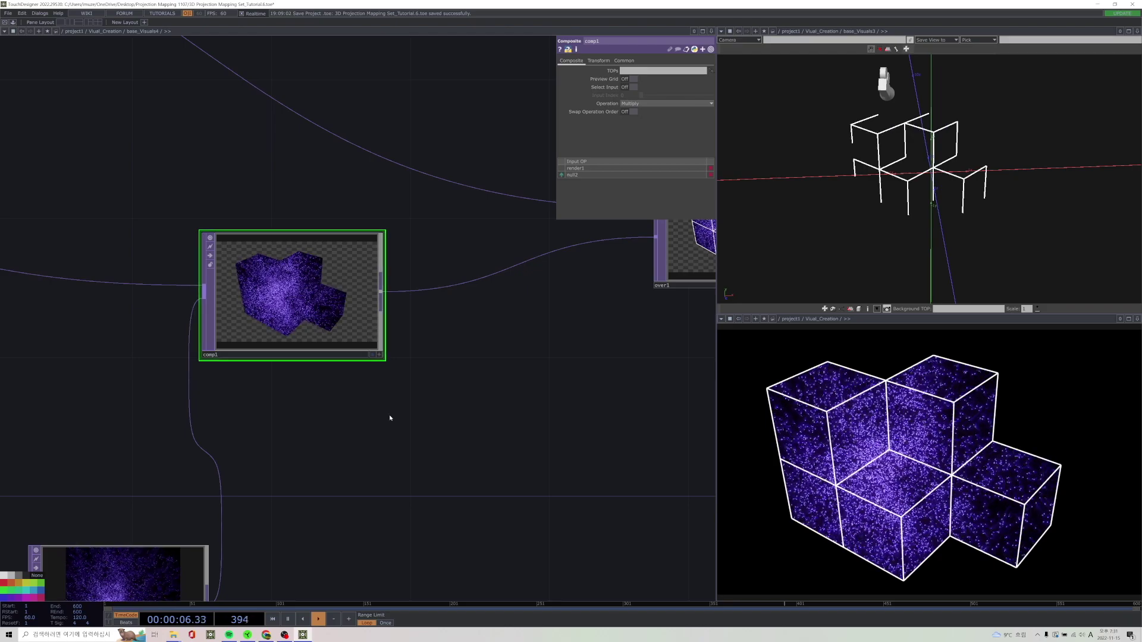
Examine how over1 combines the masked particles from comp1 with the line render from render2.
scroll(392, 416, "down", 3)
scroll(431, 383, "up", 5)
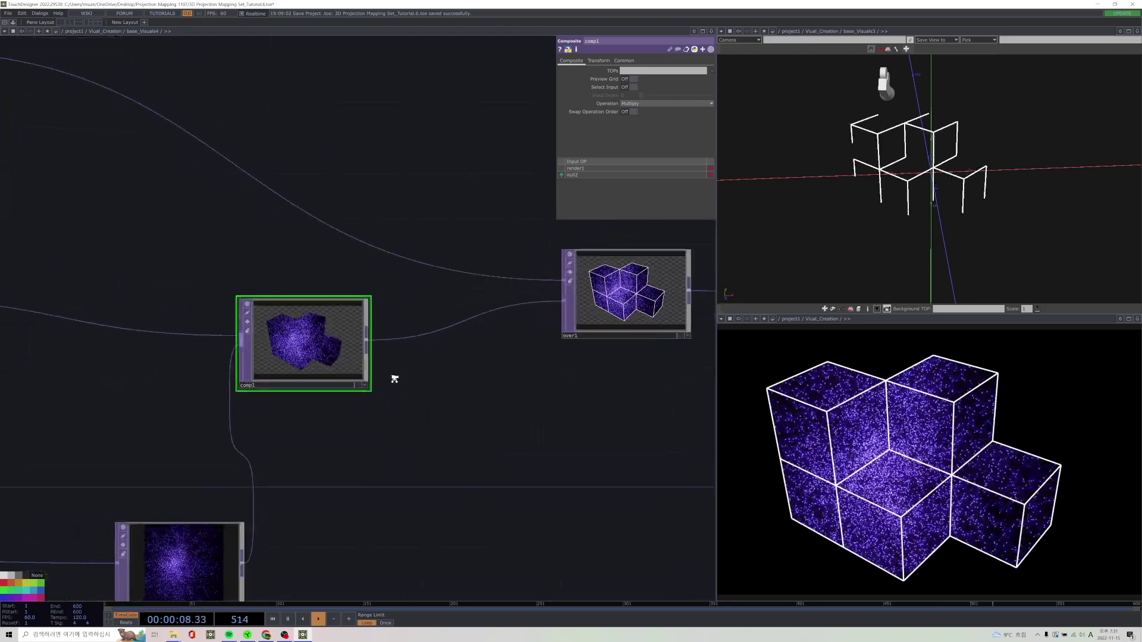
scroll(447, 364, "up", 2)
left_click_drag(447, 364, 619, 456)
scroll(381, 399, "down", 6)
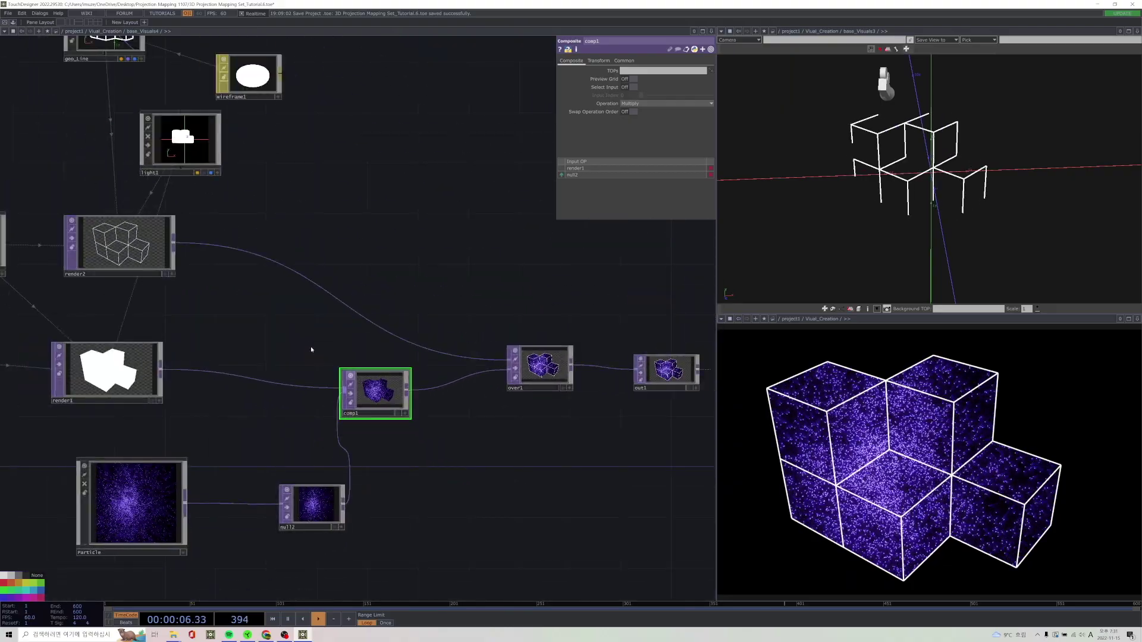
scroll(344, 369, "down", 6)
scroll(344, 369, "up", 3)
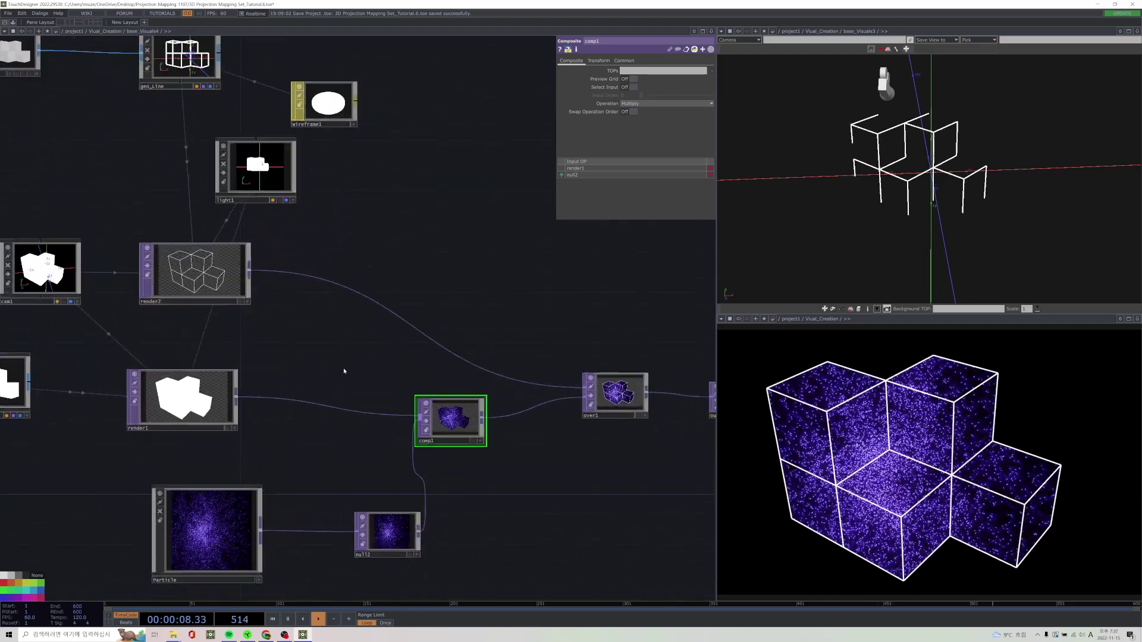
Trace the line branch from delete1 through delete3, null4 and geo_Line to render2, and inspect the rendered outlines.
scroll(308, 361, "down", 5)
left_click_drag(125, 305, 225, 370)
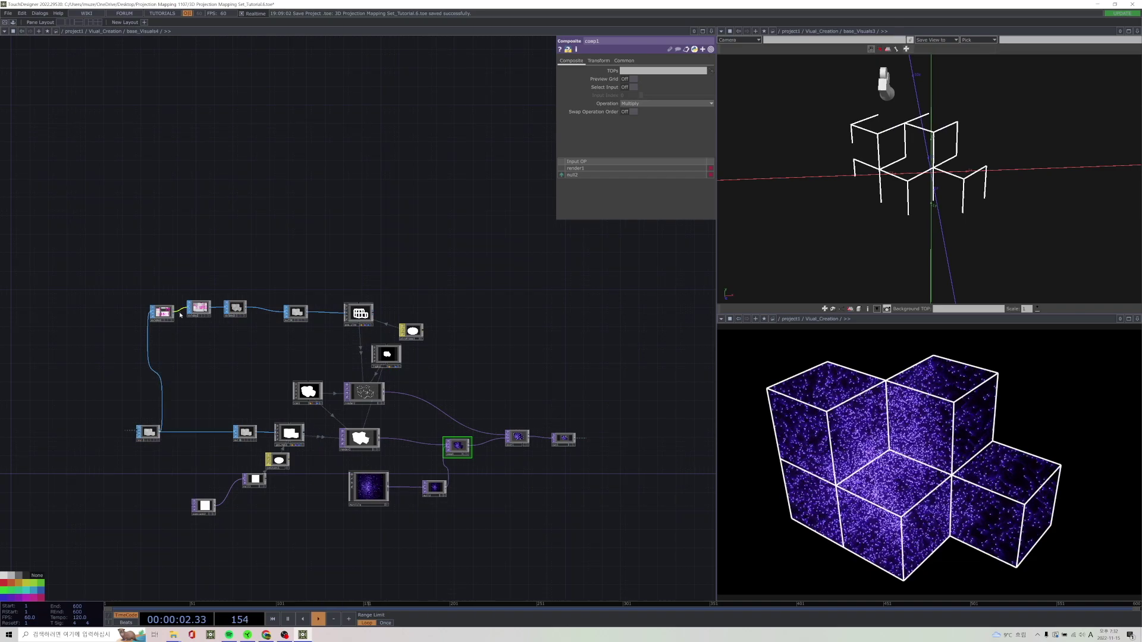
scroll(169, 313, "up", 5)
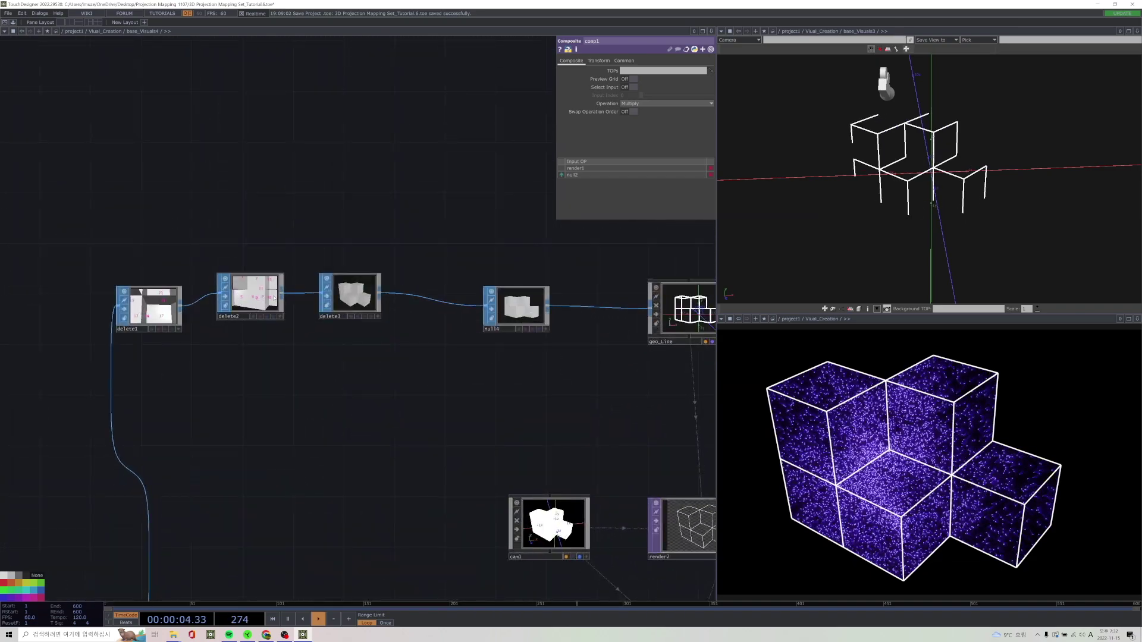
left_click_drag(514, 383, 240, 408)
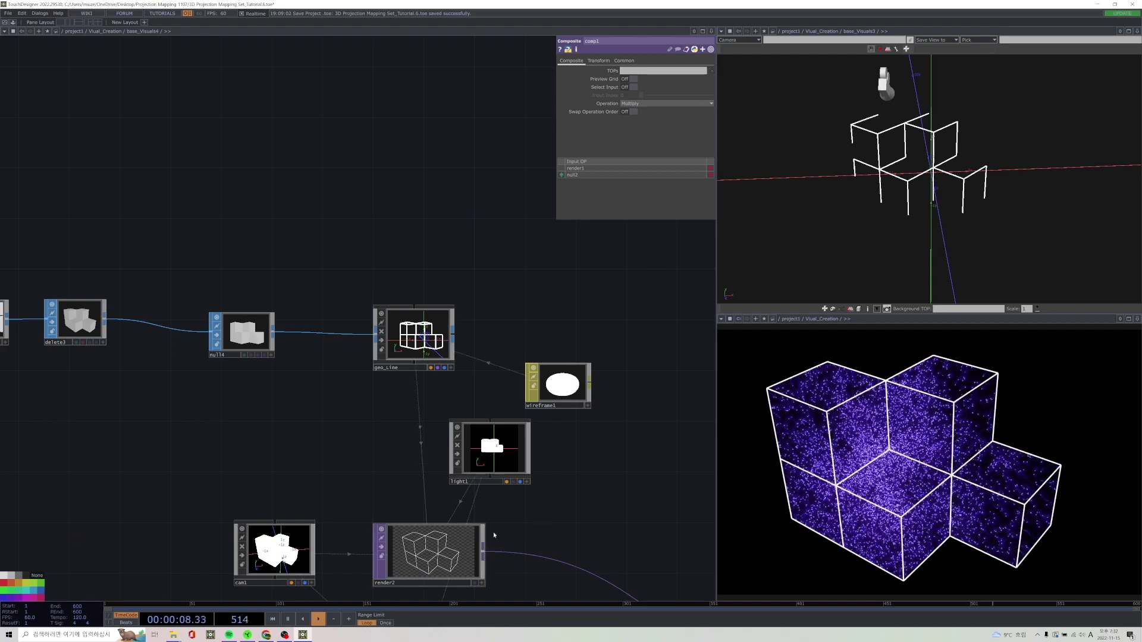
left_click_drag(579, 478, 612, 386)
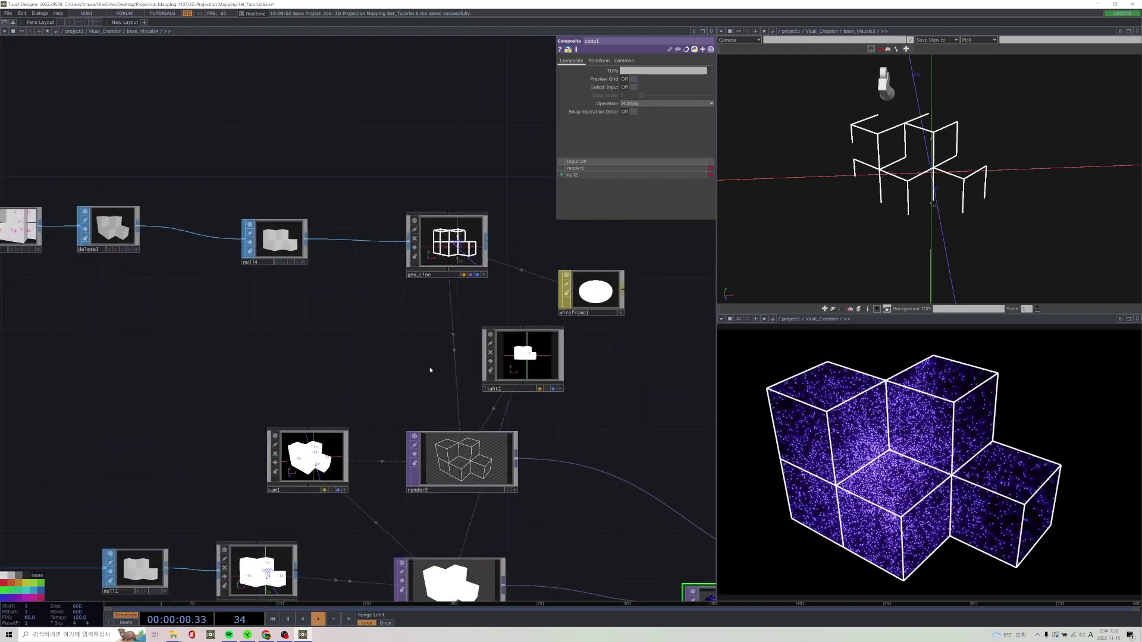
left_click_drag(161, 256, 292, 291)
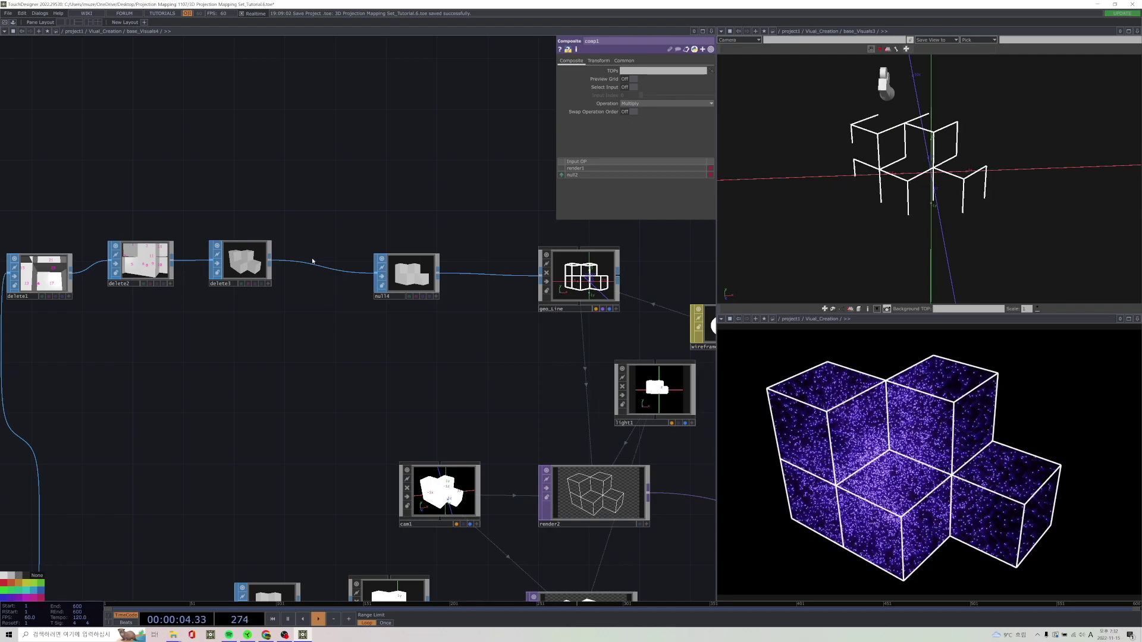
left_click_drag(365, 347, 89, 193)
scroll(326, 355, "up", 3)
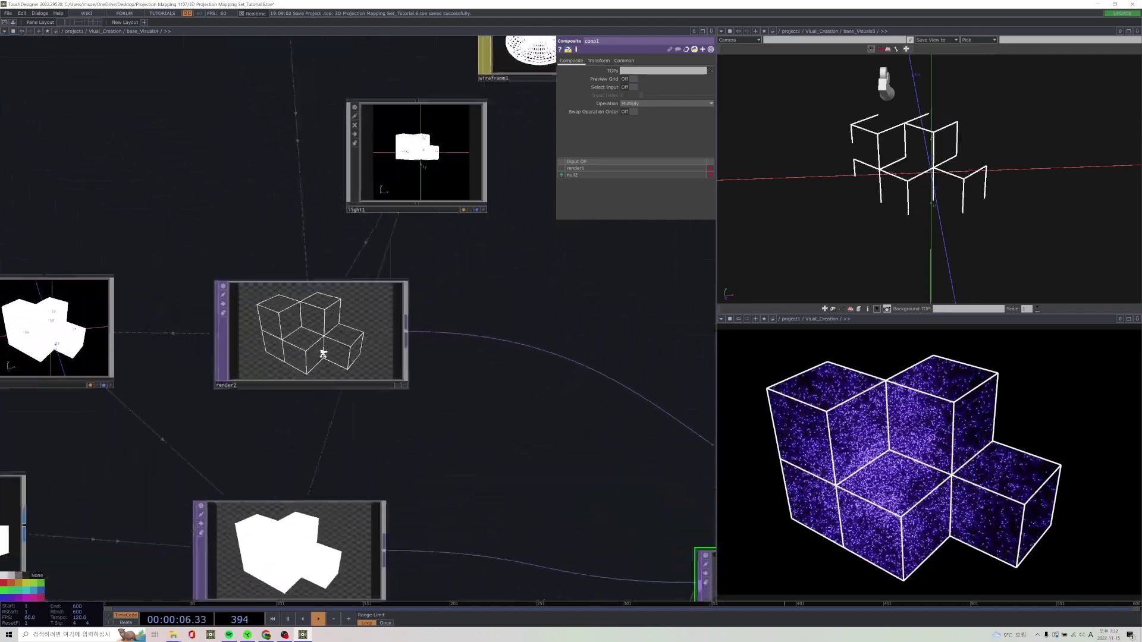
Follow the render2 outlines and the comp1 particles into over1, and inspect its settings and the combined image through to out1.
left_click_drag(584, 489, 286, 271)
scroll(443, 301, "down", 4)
left_click_drag(583, 378, 563, 464)
scroll(383, 364, "up", 5)
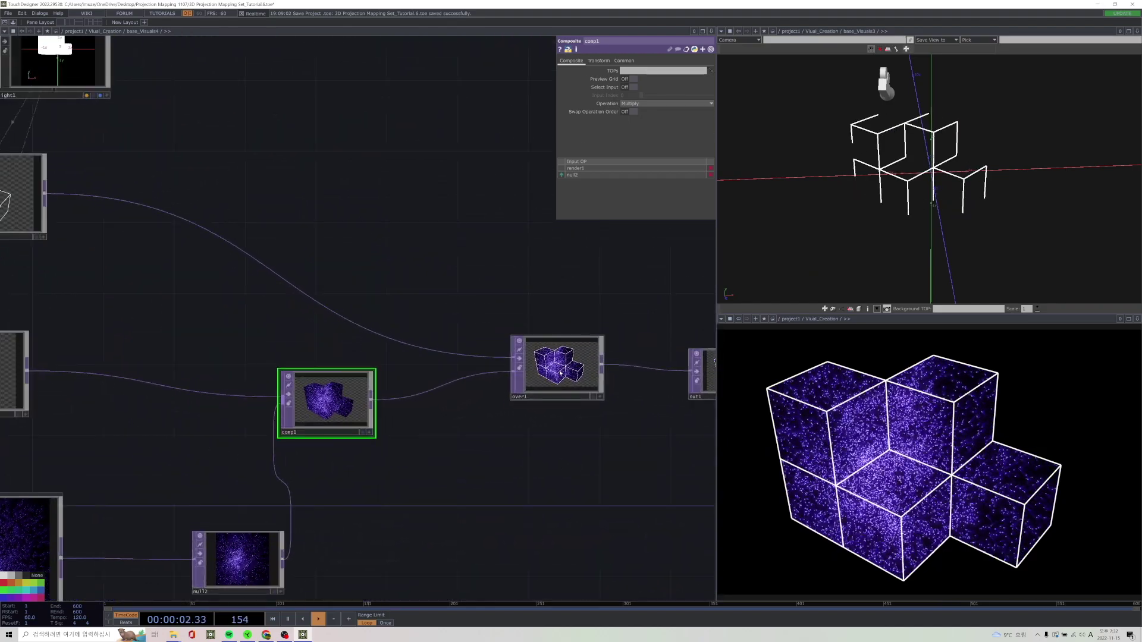
left_click(558, 377)
scroll(324, 406, "up", 1)
scroll(324, 406, "up", 4)
left_click_drag(616, 436, 350, 479)
scroll(500, 354, "up", 5)
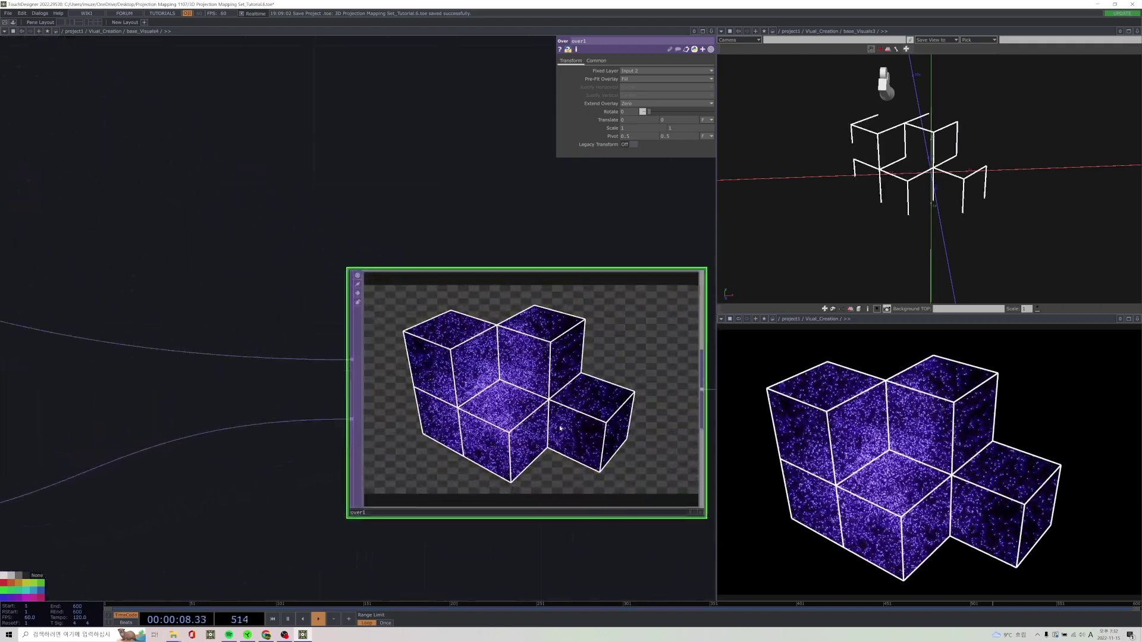
scroll(561, 443, "down", 5)
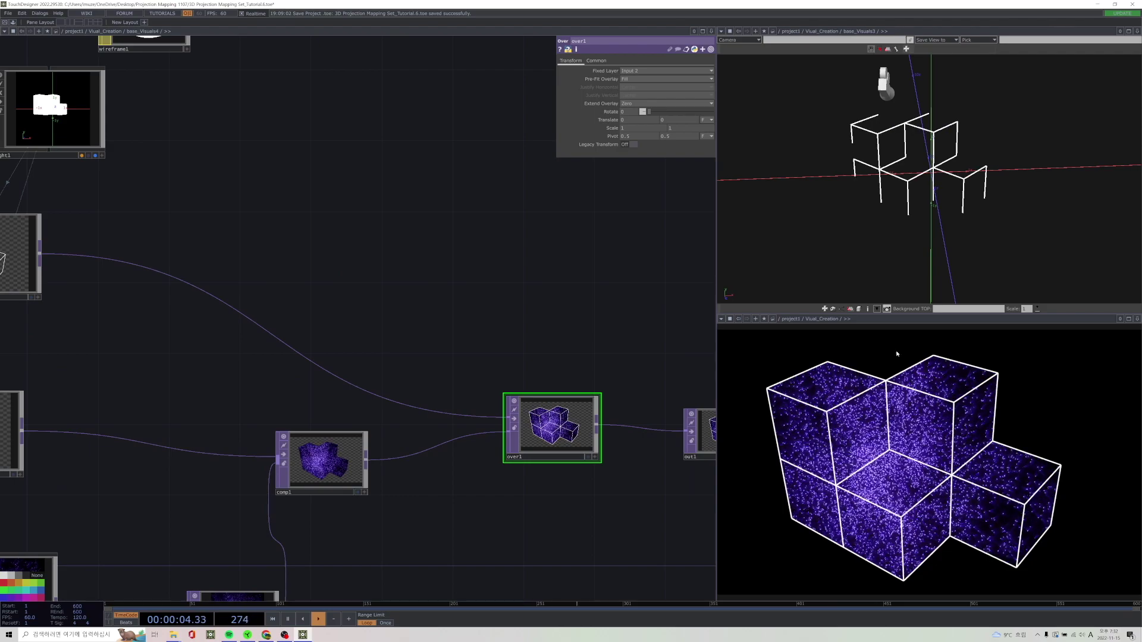
left_click_drag(634, 336, 427, 351)
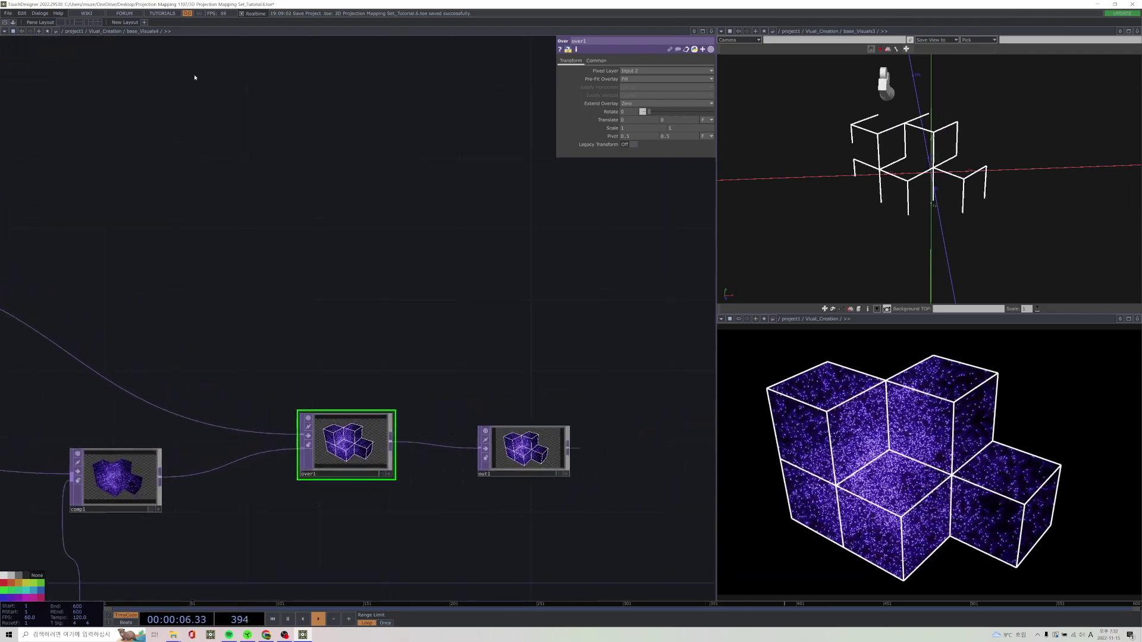
Return to the Visual_Creation network and open base_Visuals5 to look at its Noise container.
left_click(105, 31)
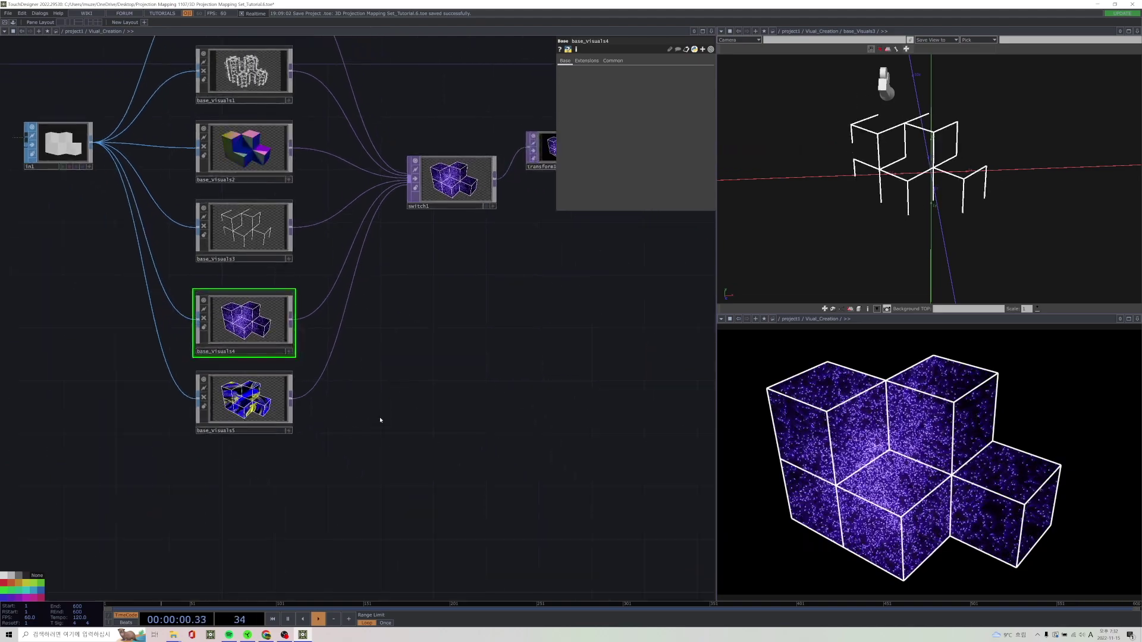
left_click_drag(396, 427, 507, 435)
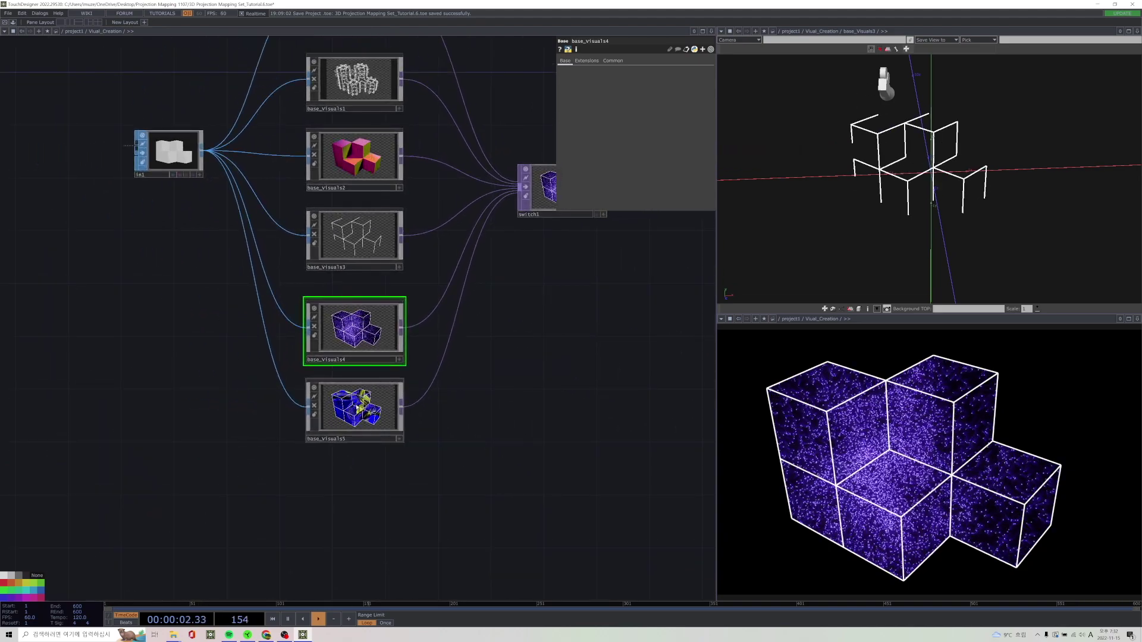
double_click(356, 408)
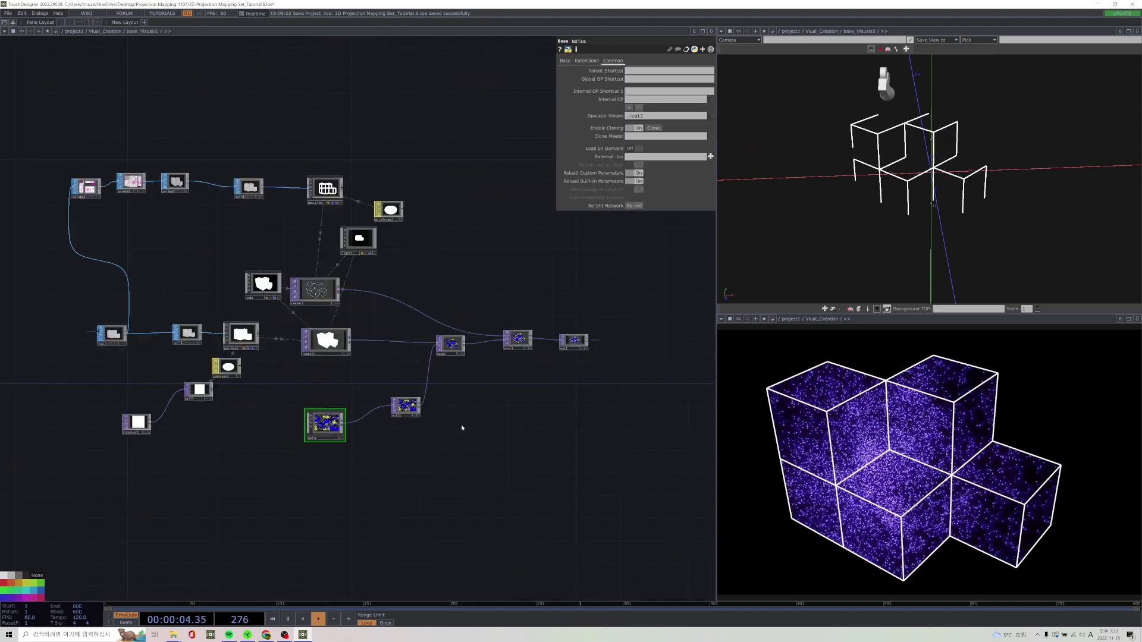
left_click_drag(462, 426, 546, 459)
scroll(545, 458, "up", 3)
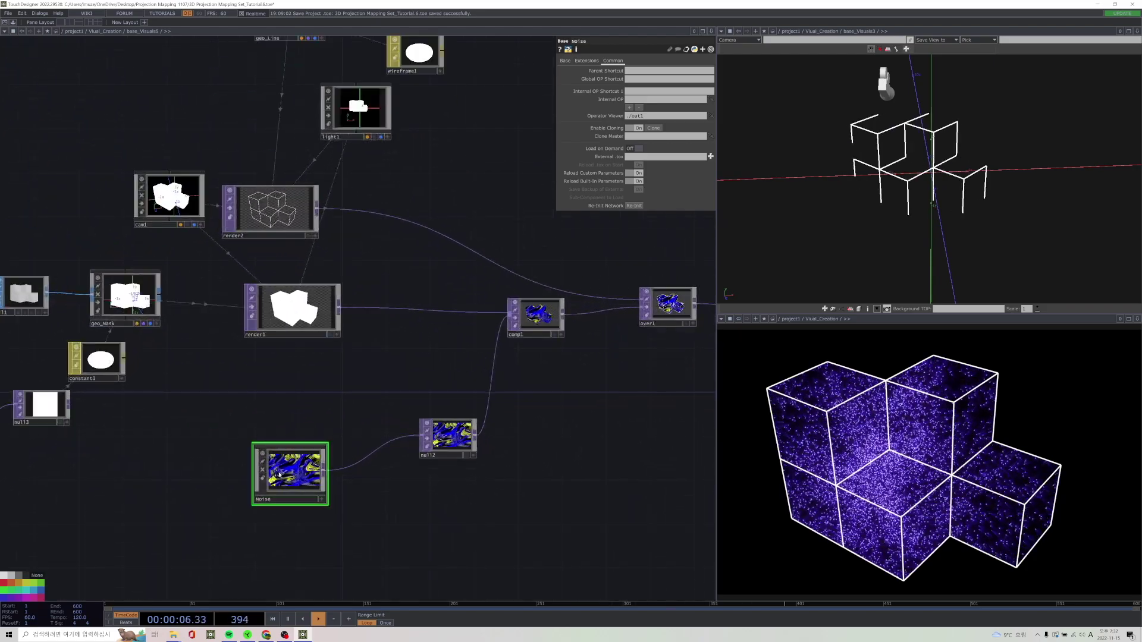
Examine the network inside the Noise container, from its source operators through the displace and level stages to out1.
scroll(280, 474, "up", 5)
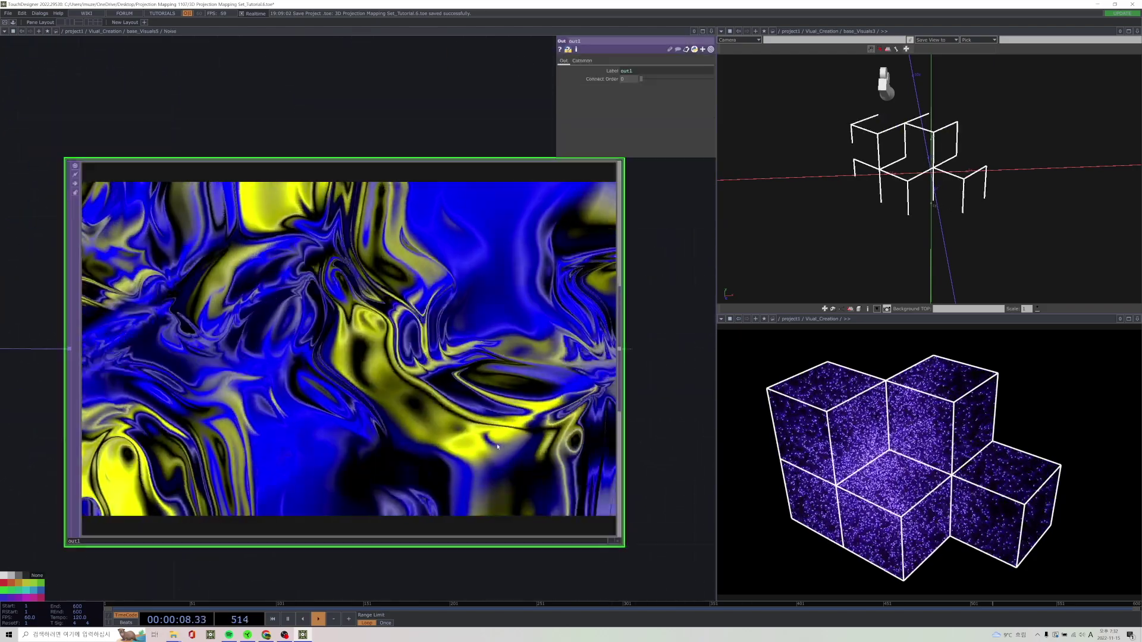
scroll(497, 446, "down", 10)
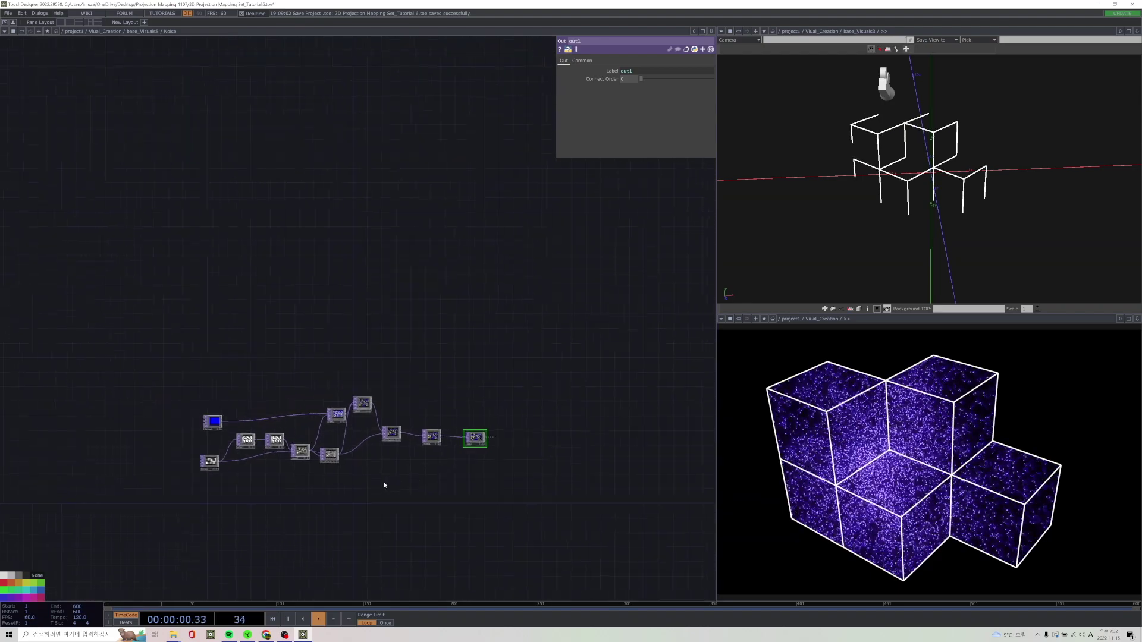
scroll(399, 478, "up", 8)
scroll(279, 476, "down", 3)
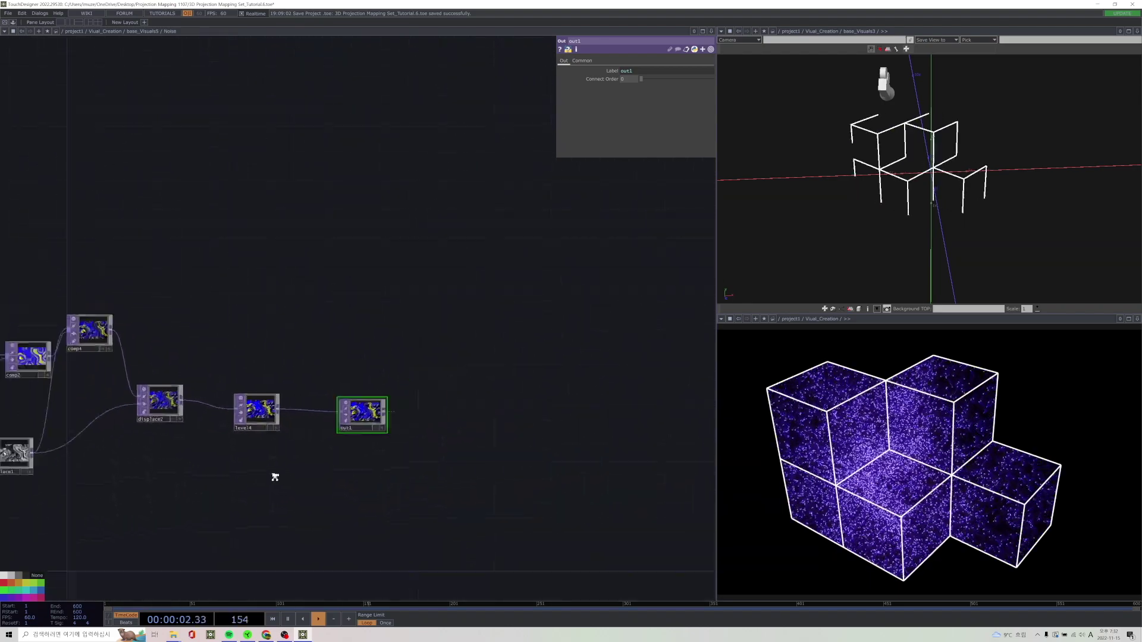
scroll(274, 477, "down", 2)
left_click_drag(377, 479, 683, 456)
left_click_drag(623, 422, 441, 438)
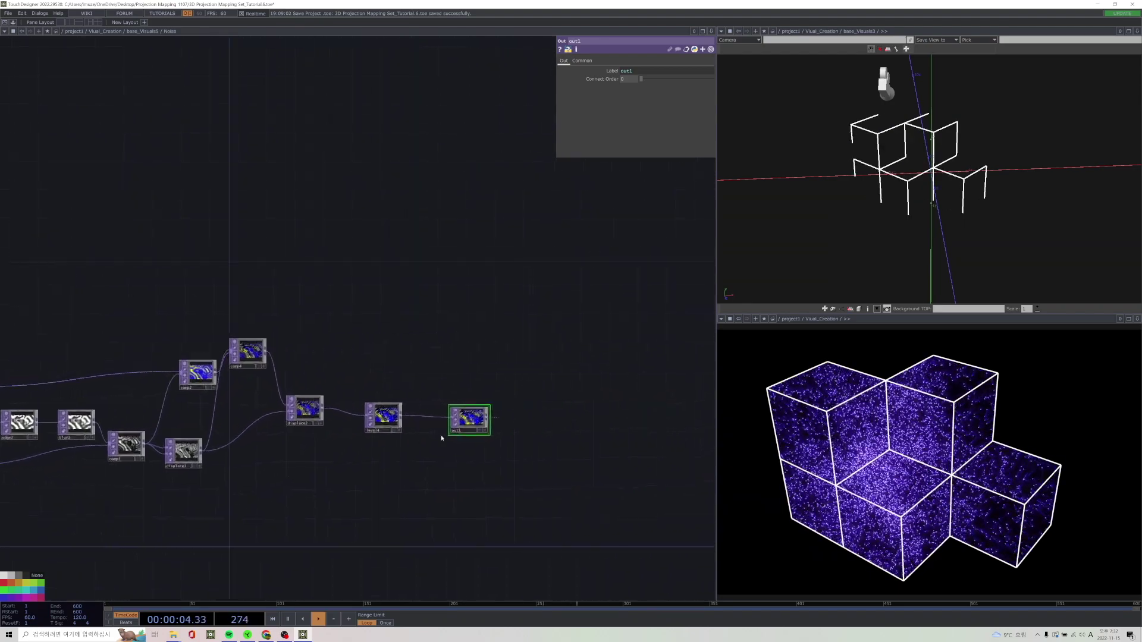
scroll(458, 440, "up", 3)
scroll(469, 452, "down", 8)
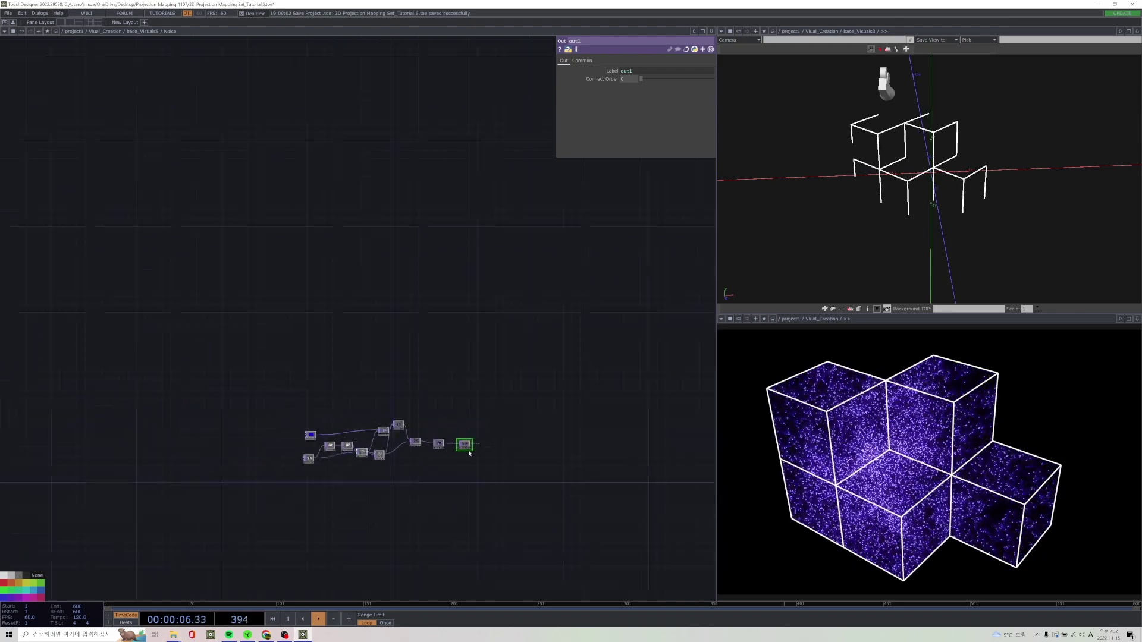
scroll(469, 453, "down", 3)
Trace the Noise output through null2 and the render1 box mask into comp1, and compare them with the masked result.
scroll(469, 452, "up", 5)
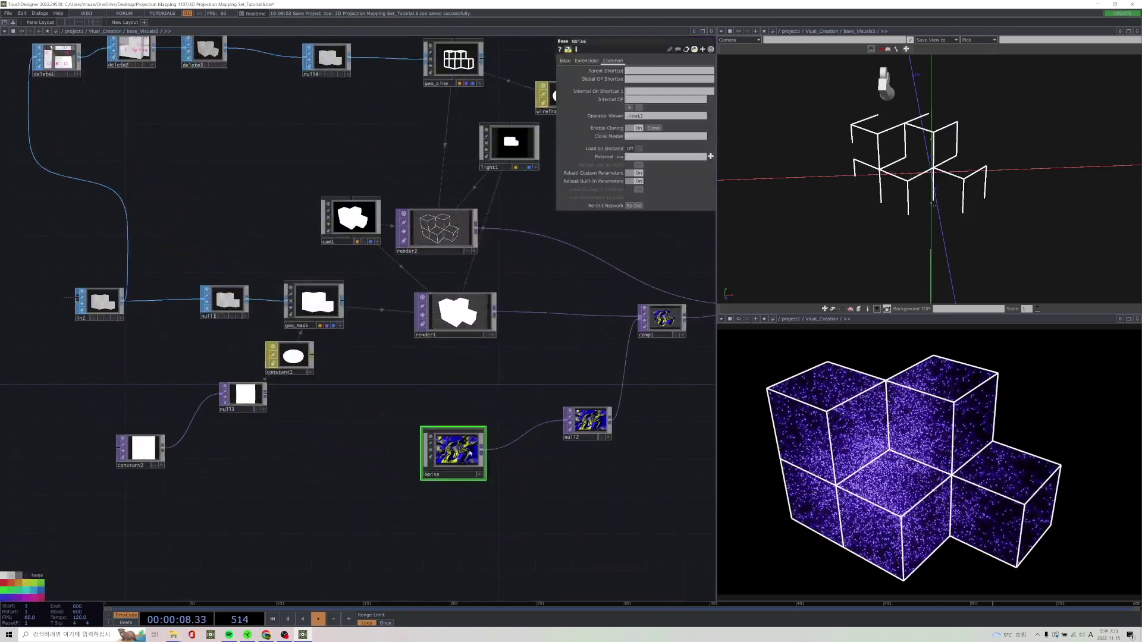
scroll(591, 434, "up", 5)
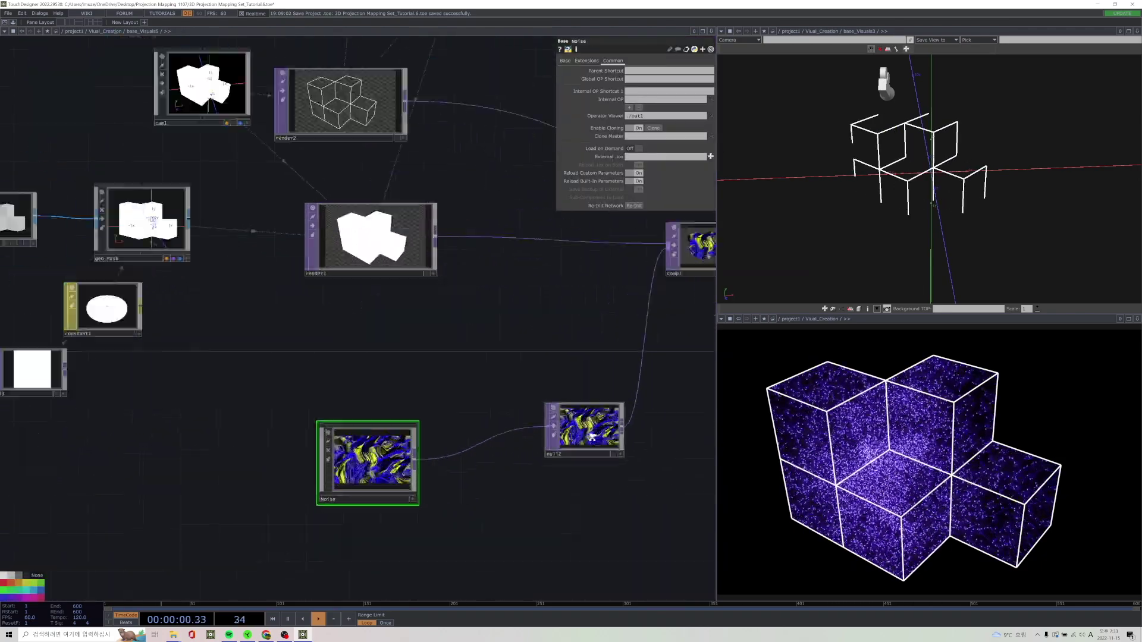
scroll(353, 367, "down", 5)
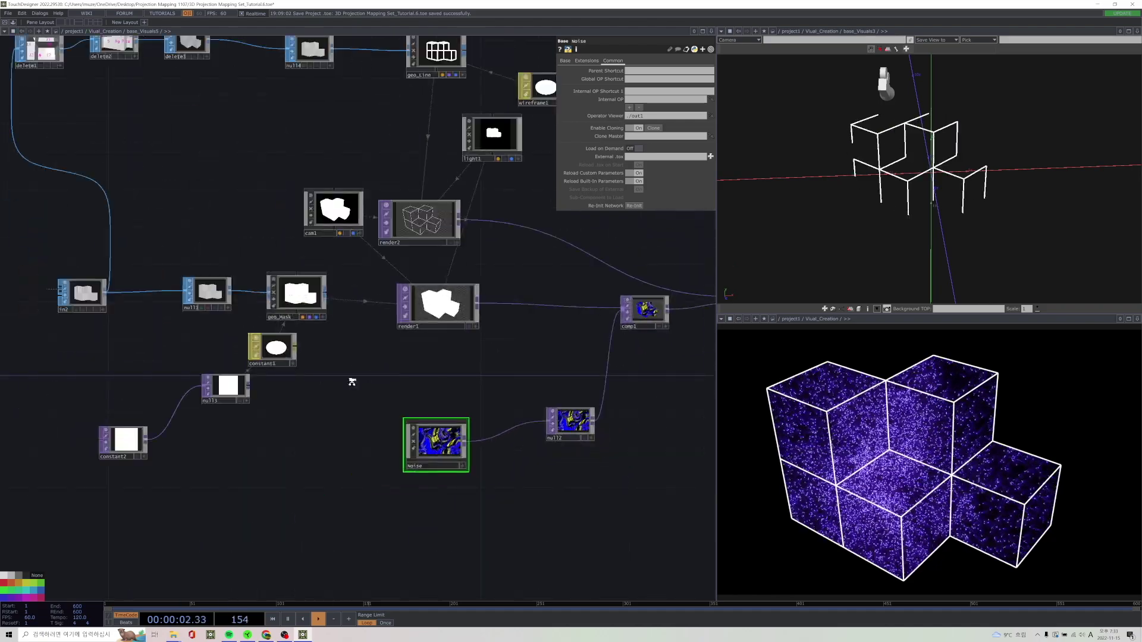
scroll(352, 382, "down", 5)
scroll(296, 420, "up", 5)
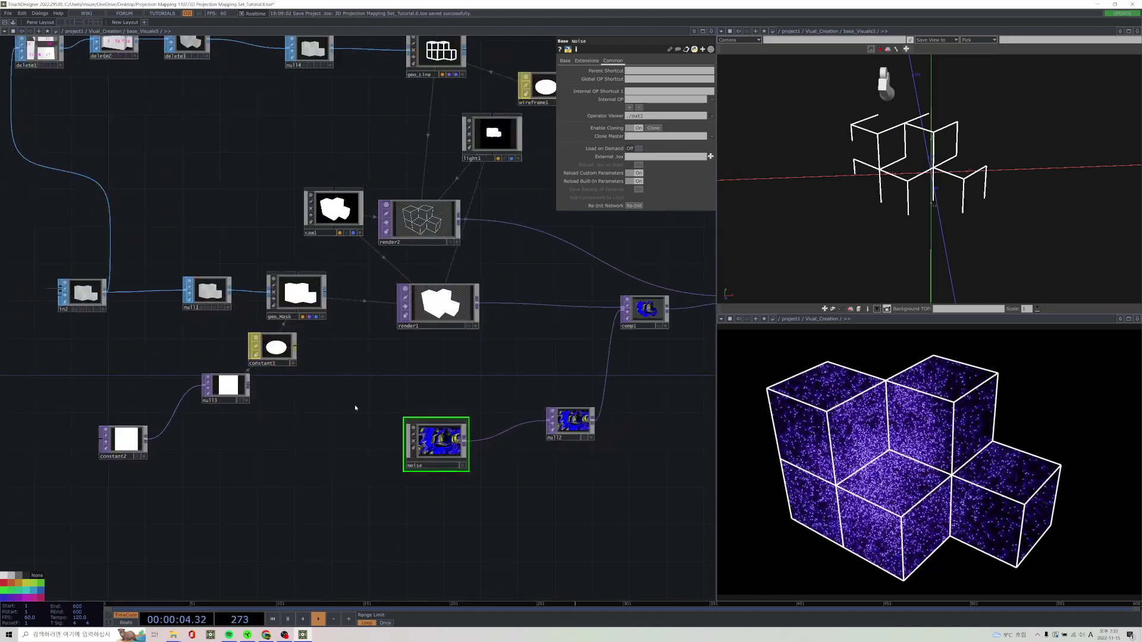
left_click_drag(355, 408, 281, 445)
scroll(281, 445, "up", 4)
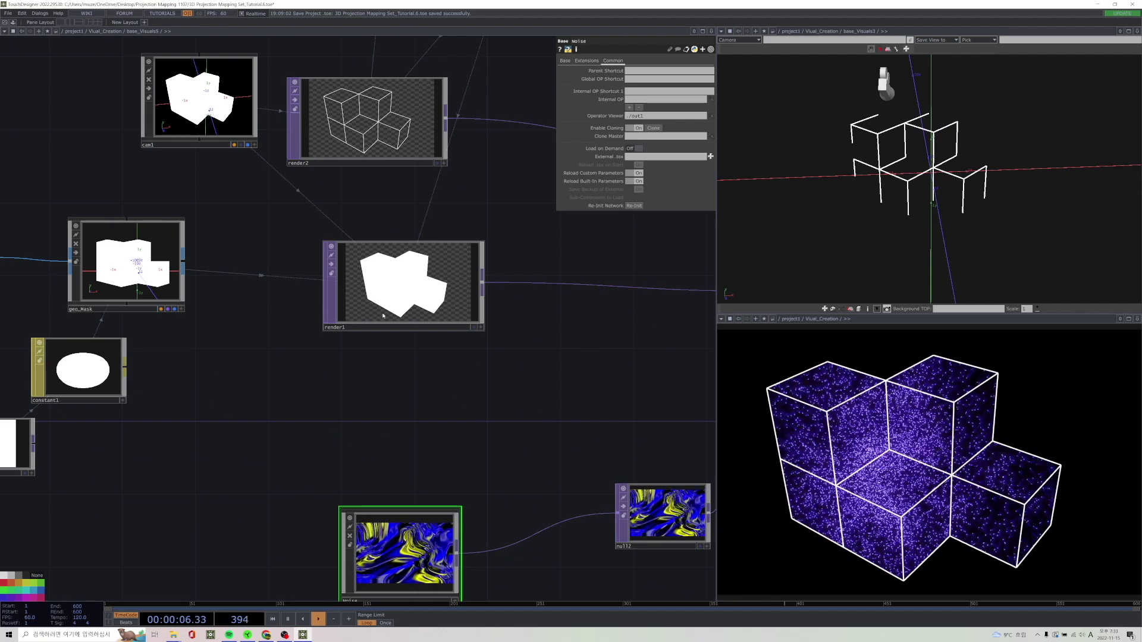
left_click_drag(589, 364, 215, 399)
scroll(216, 399, "down", 4)
scroll(322, 395, "up", 4)
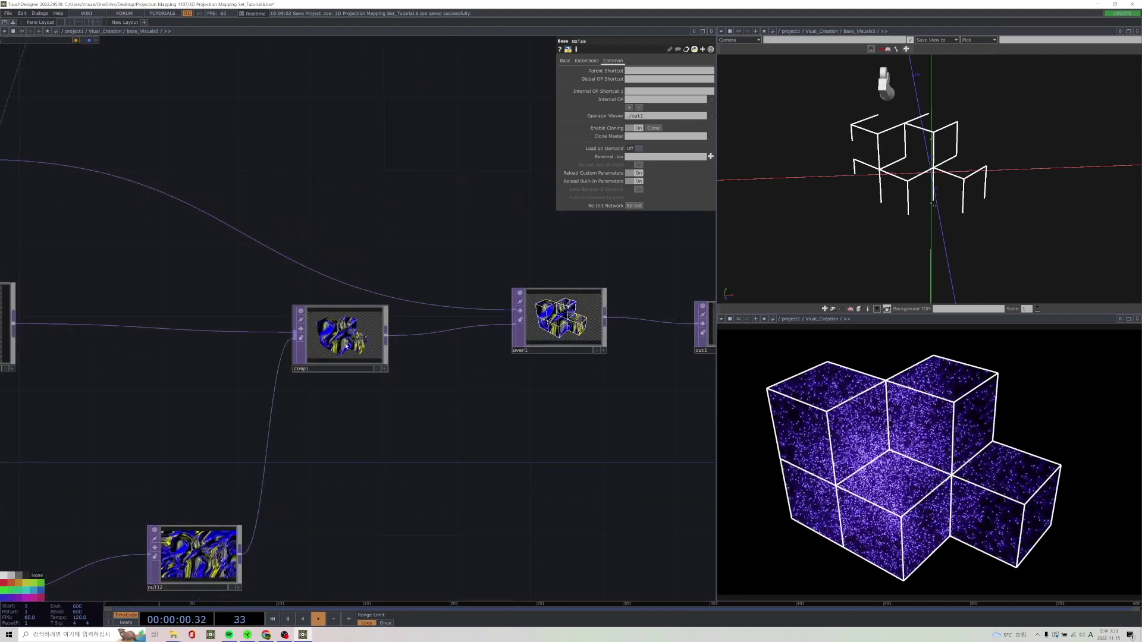
Follow the line branch from geo_Line through render2 into over1, and inspect the outlines overlaid on the masked noise.
scroll(346, 346, "down", 5)
left_click_drag(303, 292, 426, 392)
scroll(291, 386, "up", 2)
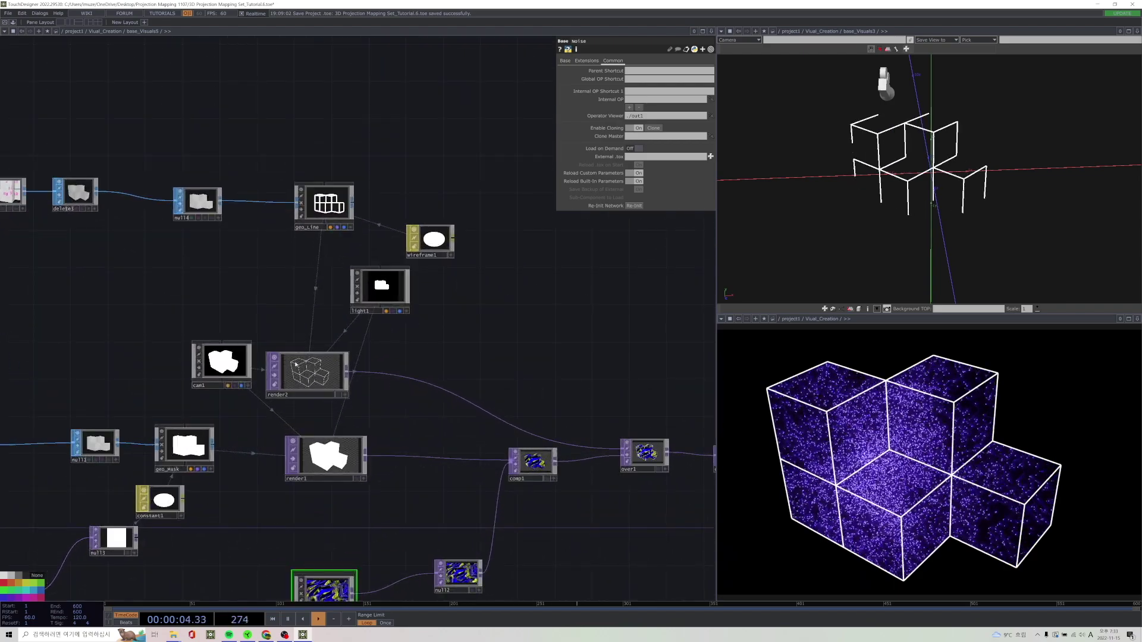
left_click_drag(388, 353, 132, 329)
scroll(414, 421, "up", 6)
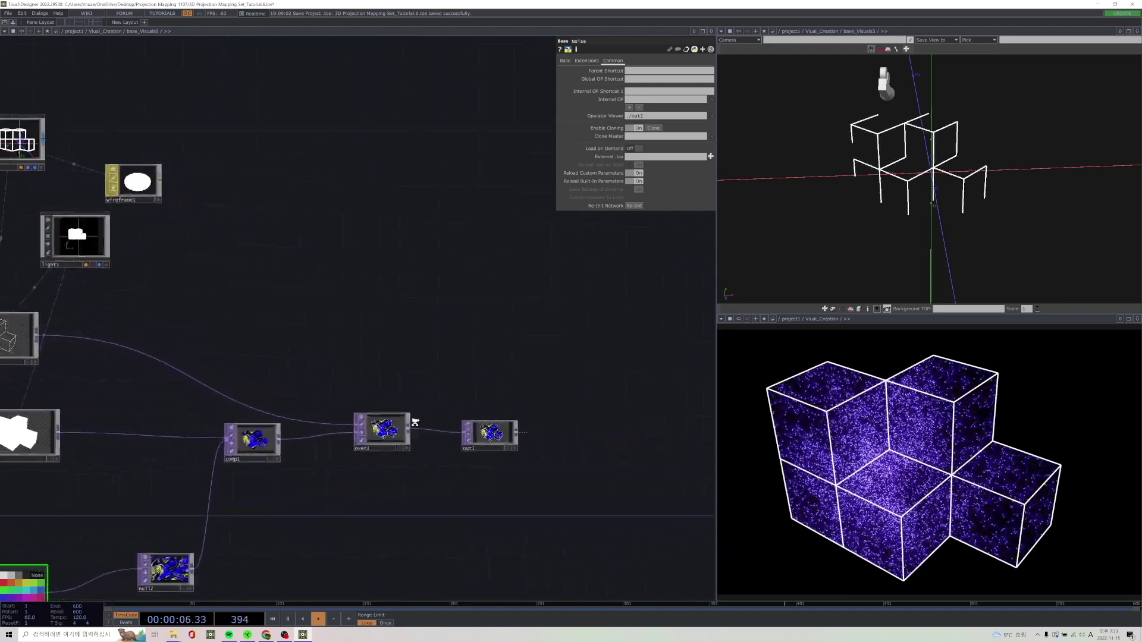
scroll(300, 427, "down", 1)
scroll(300, 426, "up", 2)
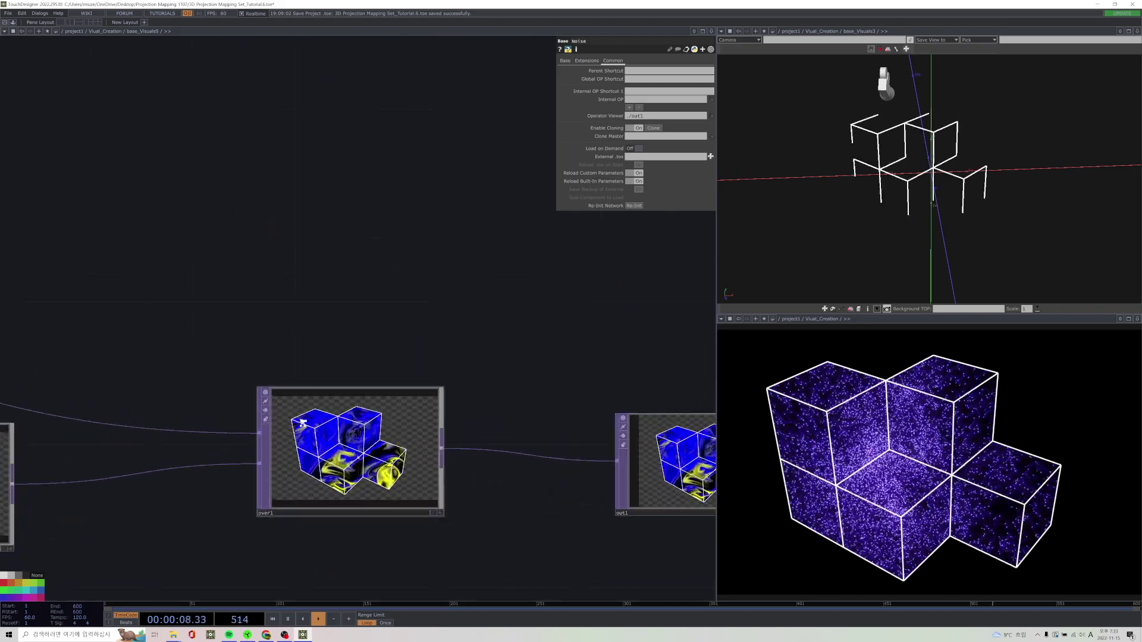
scroll(300, 426, "up", 3)
scroll(422, 494, "down", 6)
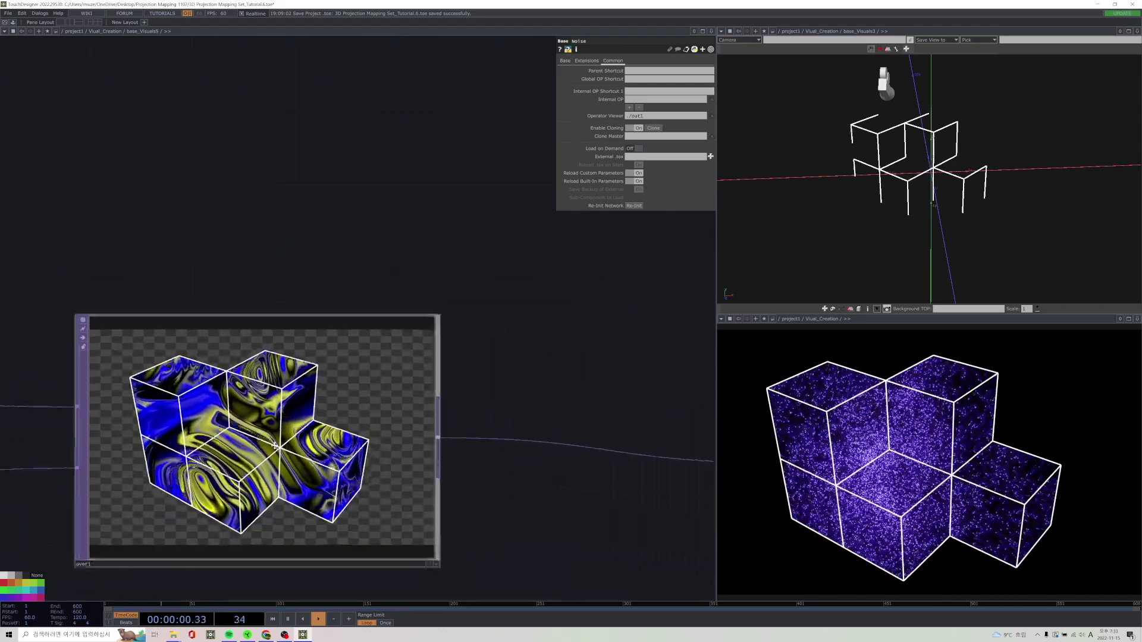
Return to the Visual_Creation network and lower the index of switch1 so that it outputs base_Visuals1.
scroll(344, 464, "down", 10)
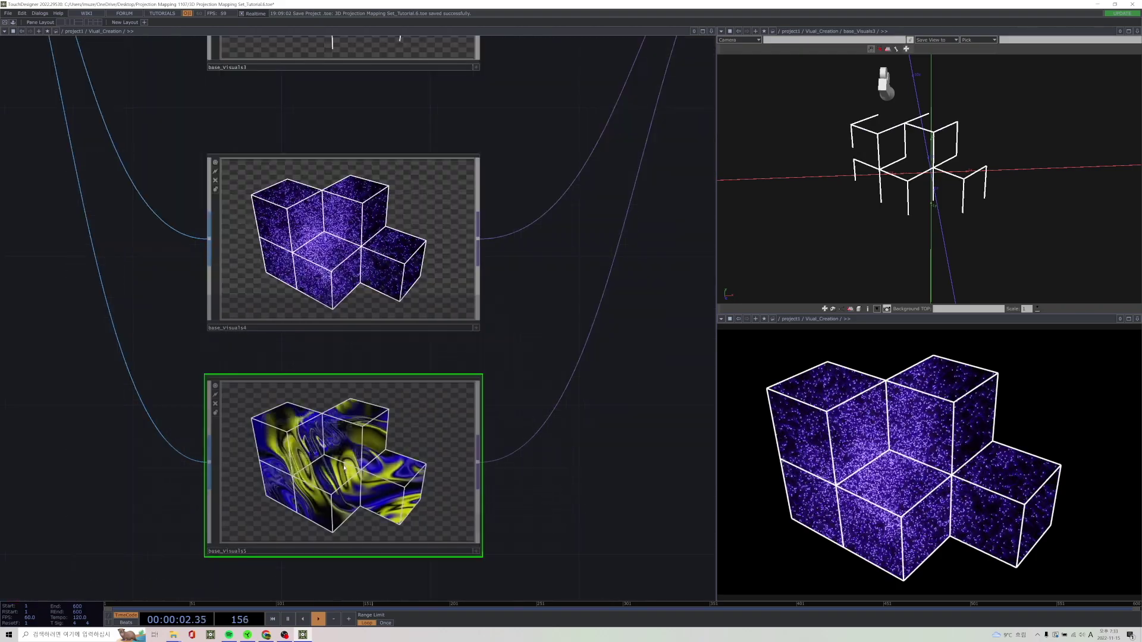
scroll(344, 467, "up", 8)
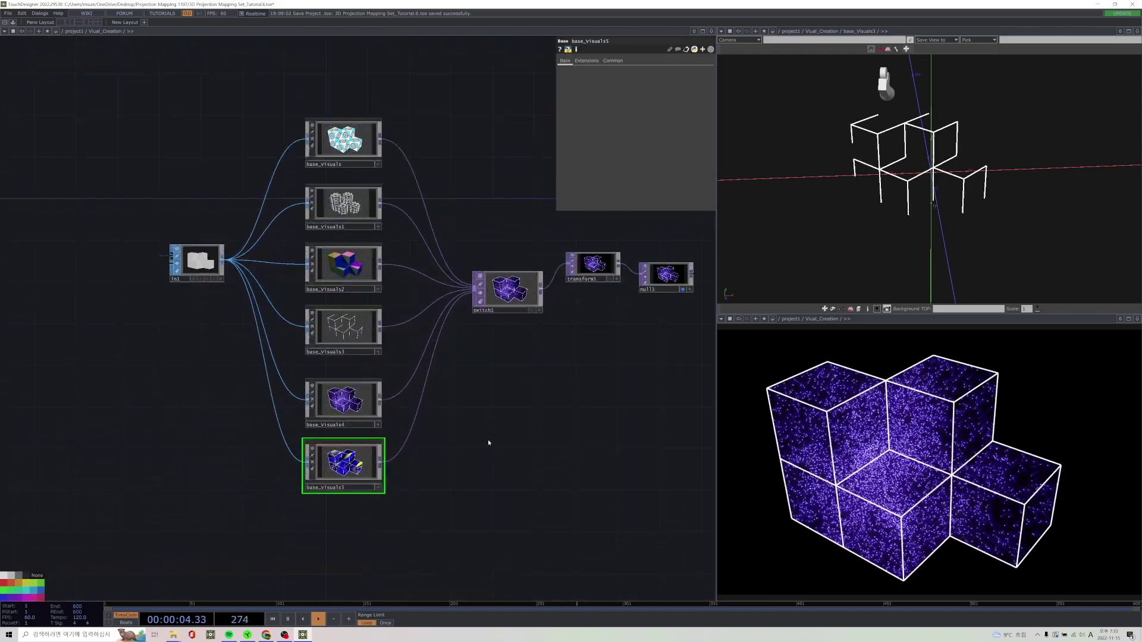
left_click_drag(453, 447, 404, 485)
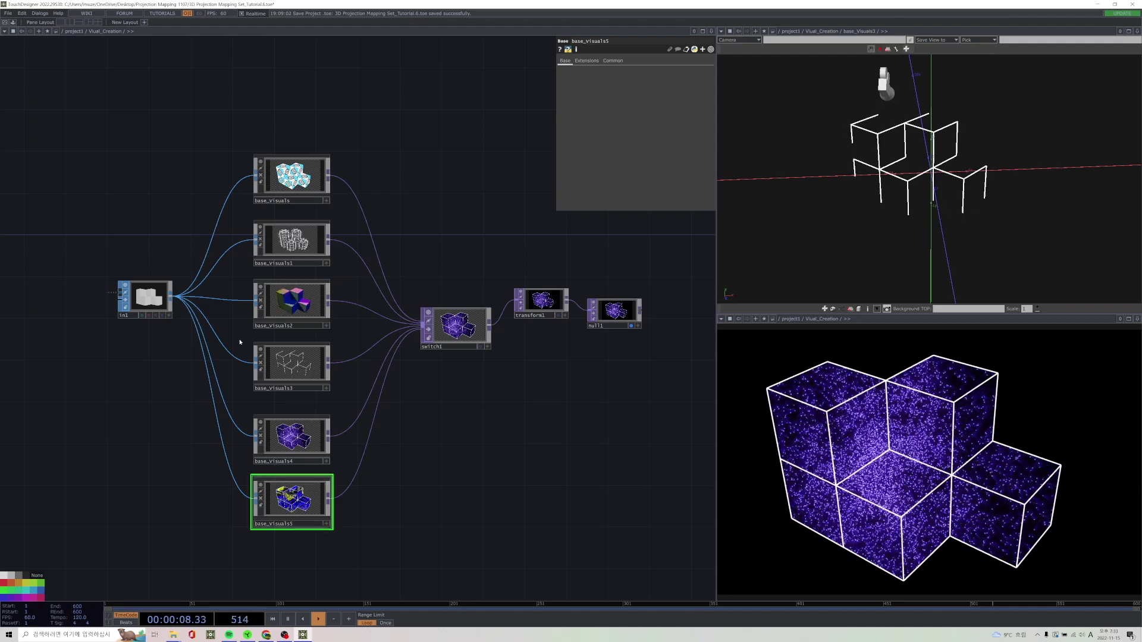
scroll(517, 403, "up", 5)
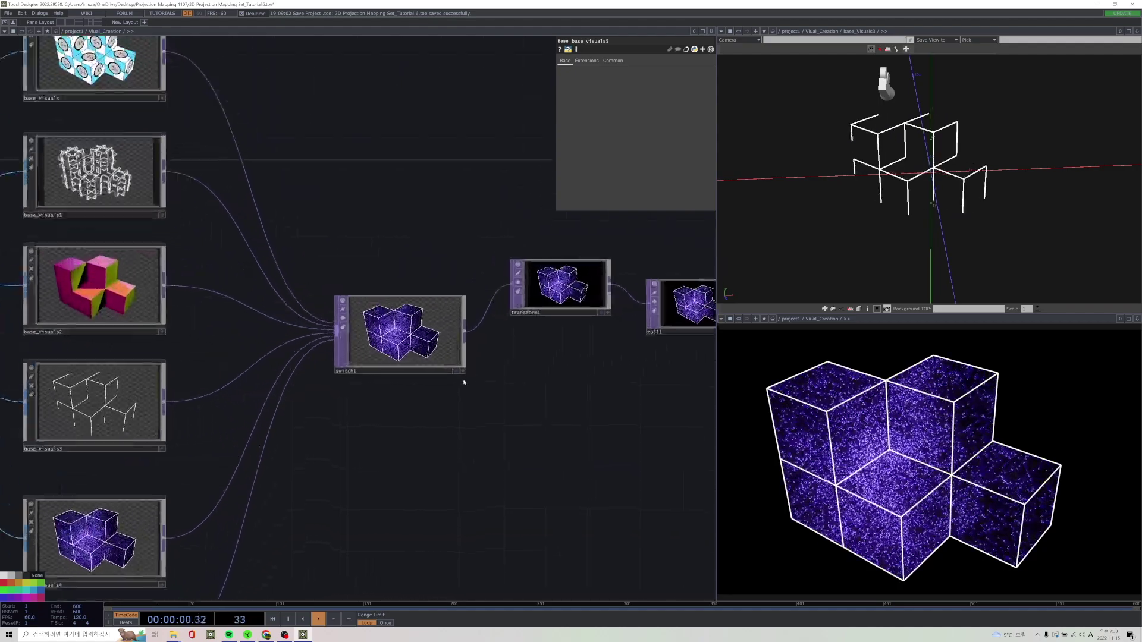
left_click(453, 343)
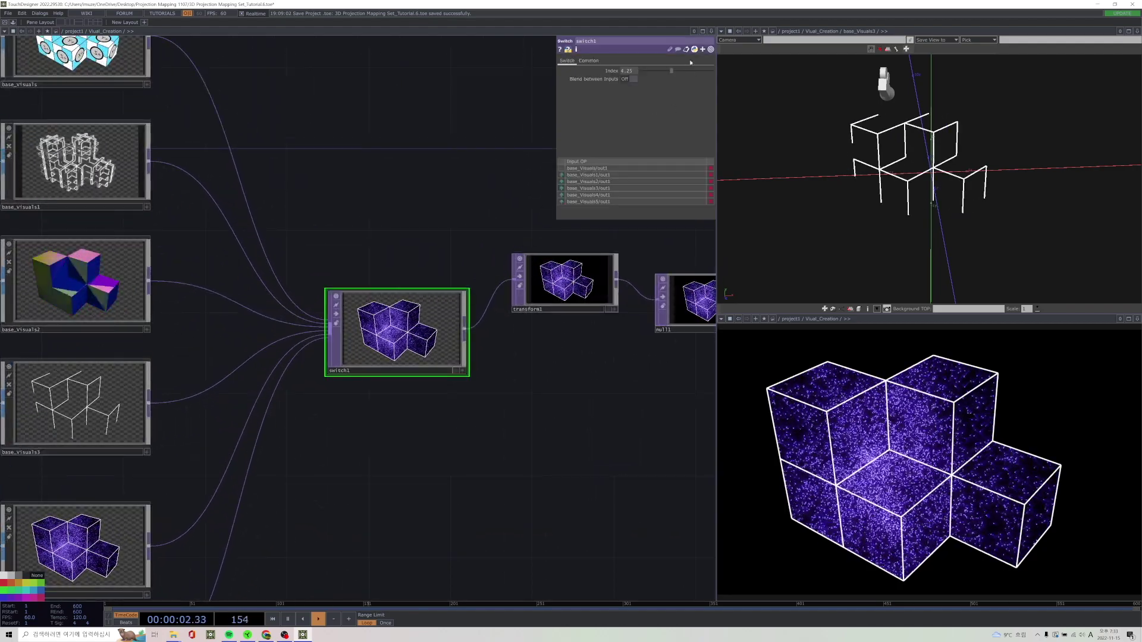
mouse_move(671, 71)
left_mouse_down()
mouse_move(651, 74)
mouse_move(681, 72)
mouse_move(651, 74)
left_mouse_up()
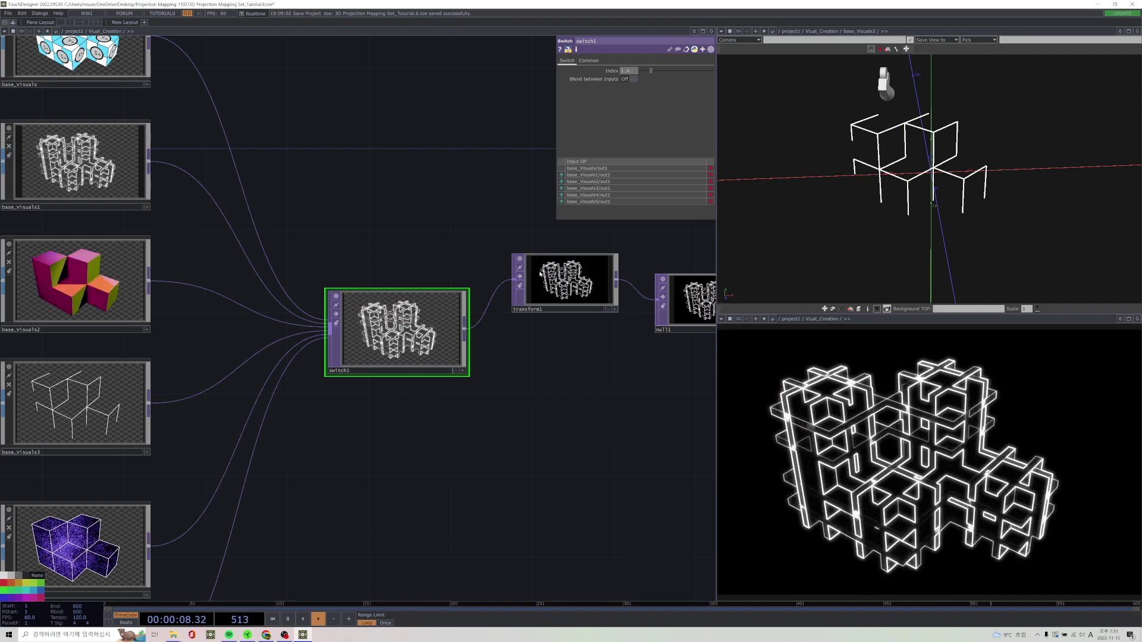
Follow the switch1 output through transform1 to null1, and review the whole Visual_Creation network.
left_click_drag(348, 403, 117, 443)
middle_click_drag(117, 443, 277, 374)
scroll(276, 373, "up", 1)
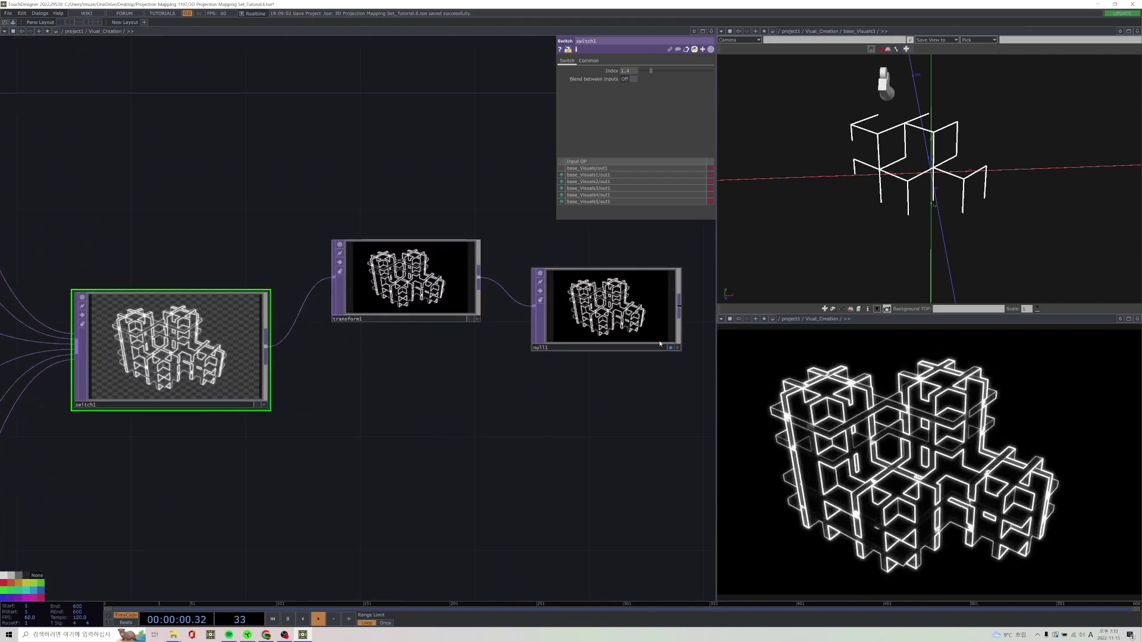
scroll(541, 384, "down", 5)
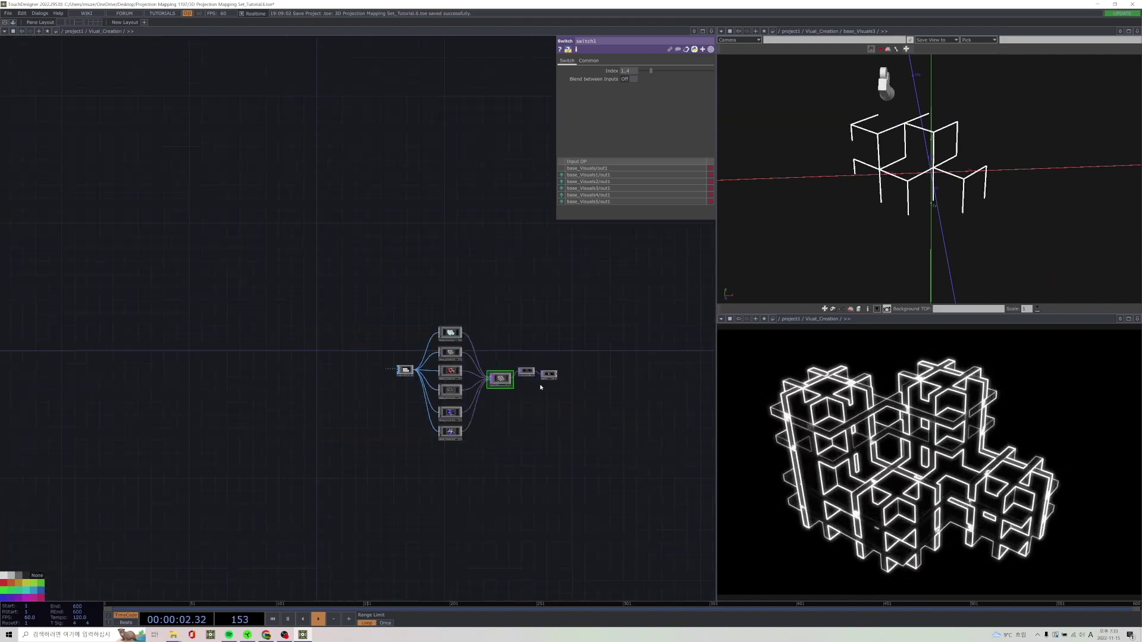
scroll(457, 417, "up", 3)
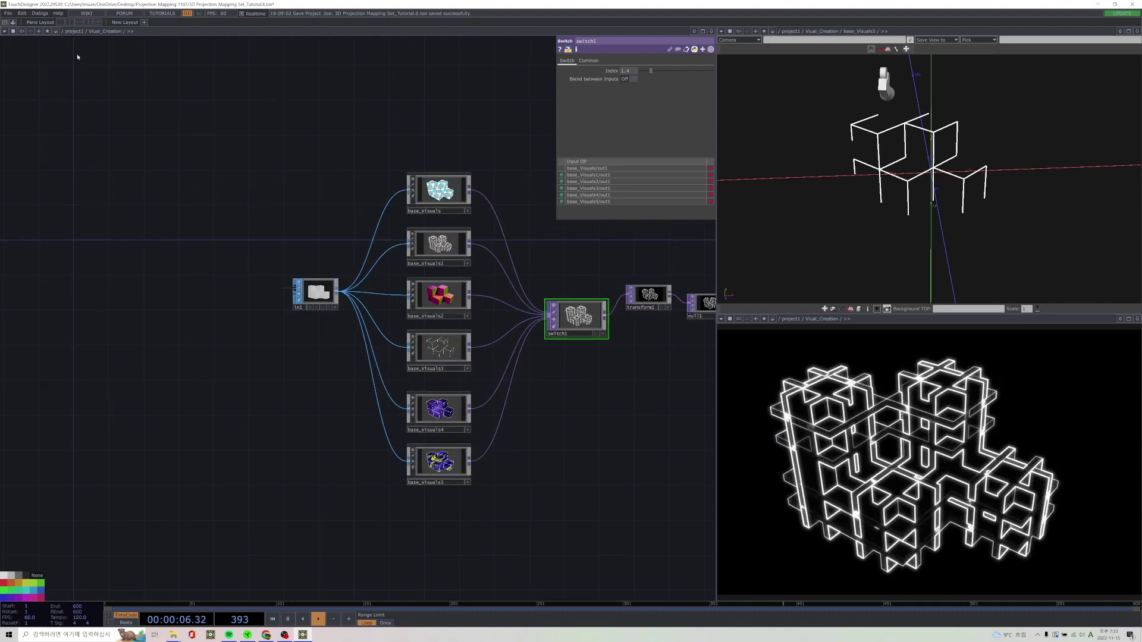
Go up to the project1 level and view how box_set connects to the Visual_Creation container.
key("u")
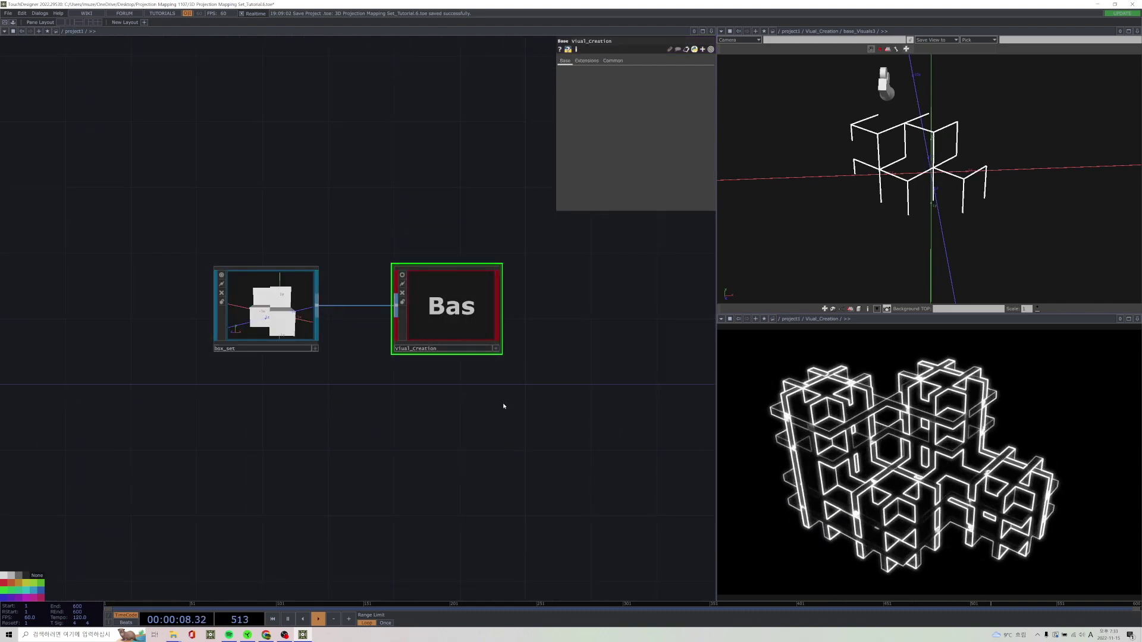
left_click_drag(447, 392, 327, 368)
scroll(285, 397, "down", 2)
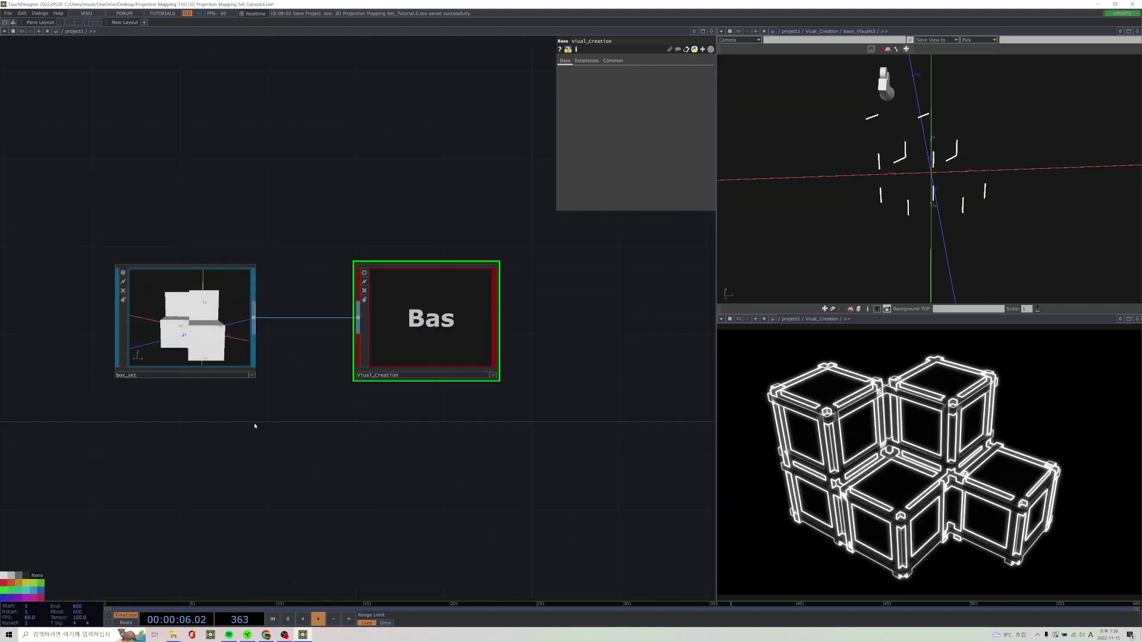
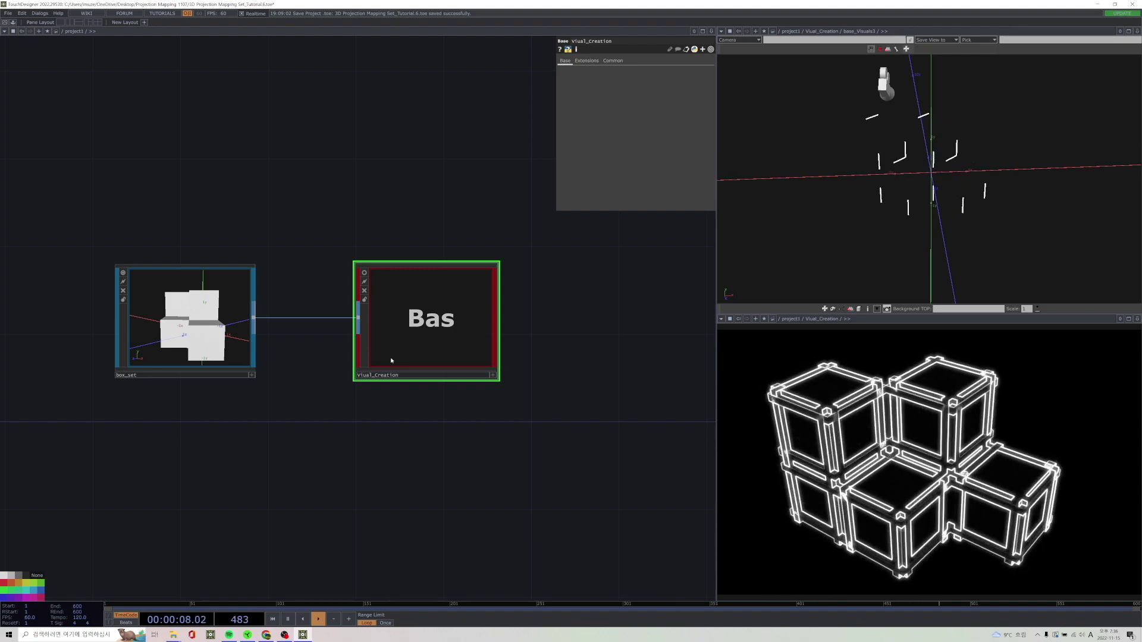
Add the camSchnappr mapping component from the palette to the project1 network, above the box_set and Visual_Creation containers, and hide the palette.
left_click_drag(373, 432, 377, 449)
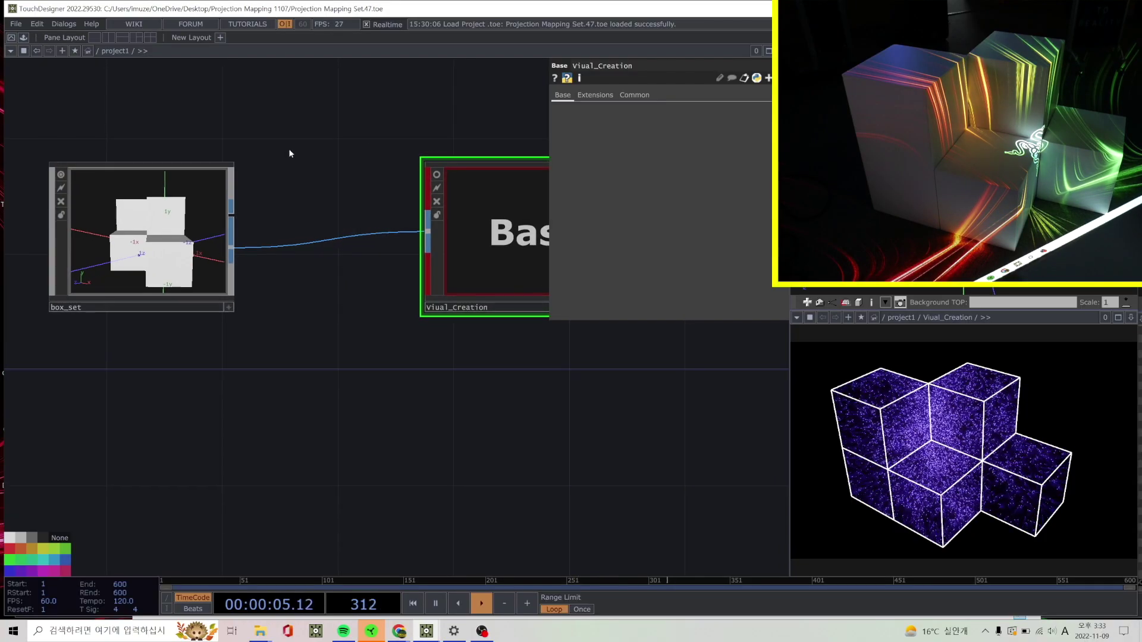
left_click_drag(288, 153, 312, 163)
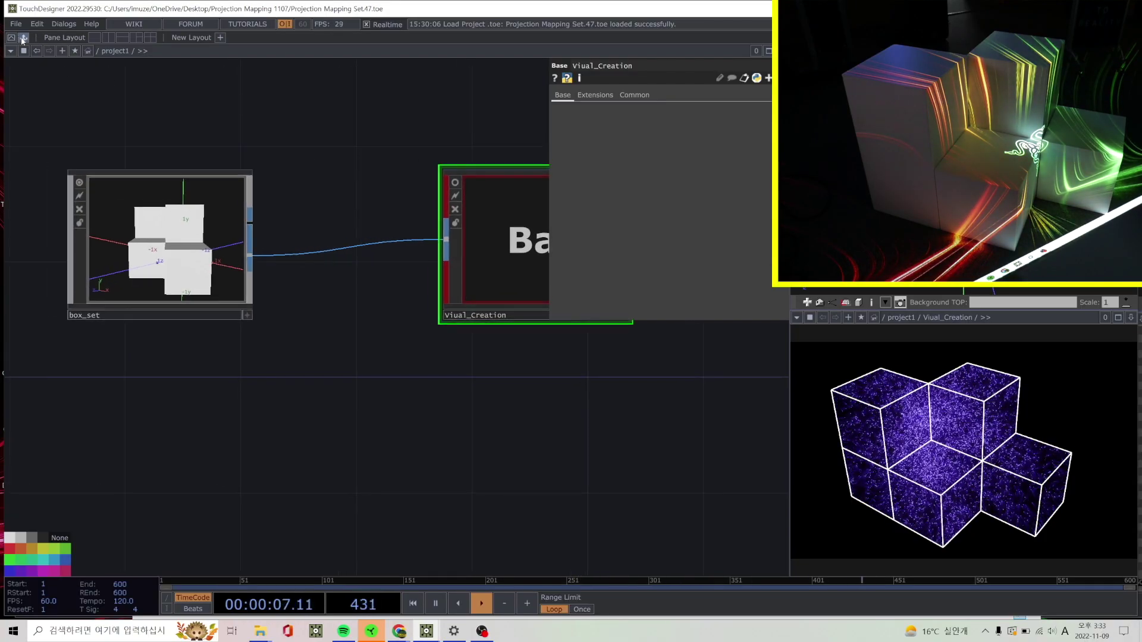
left_click(23, 37)
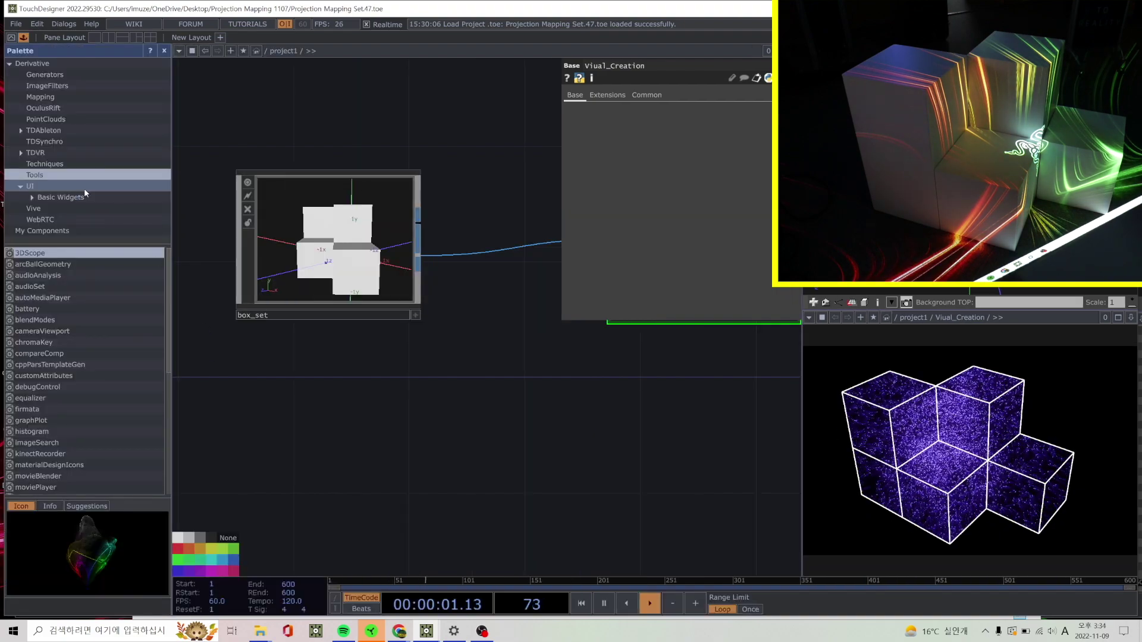
left_click(70, 98)
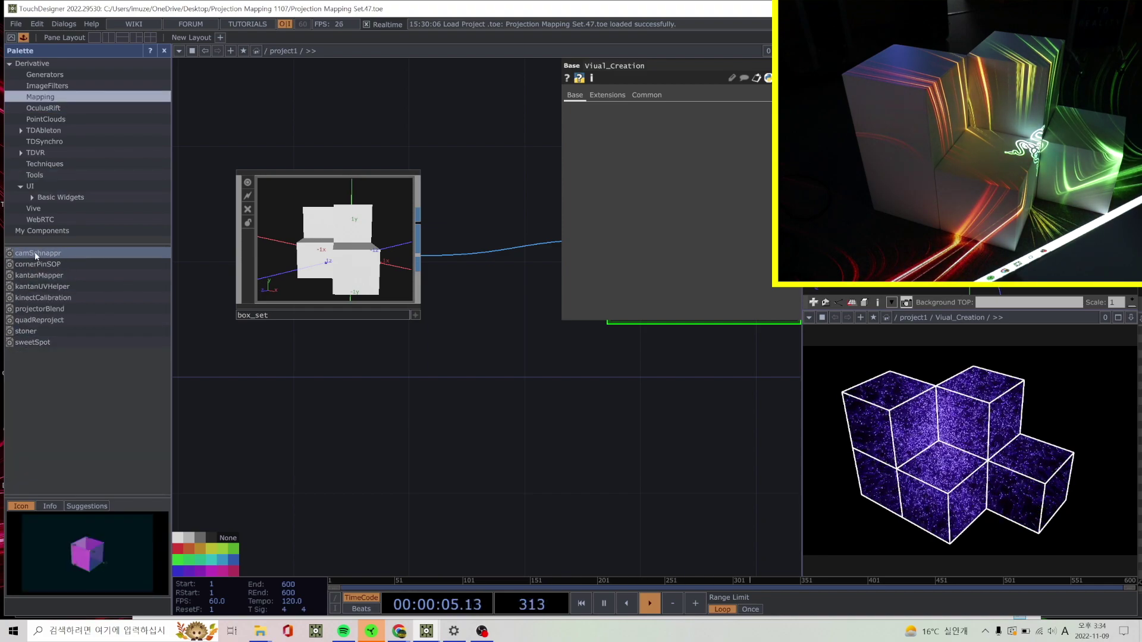
left_click_drag(33, 257, 530, 425)
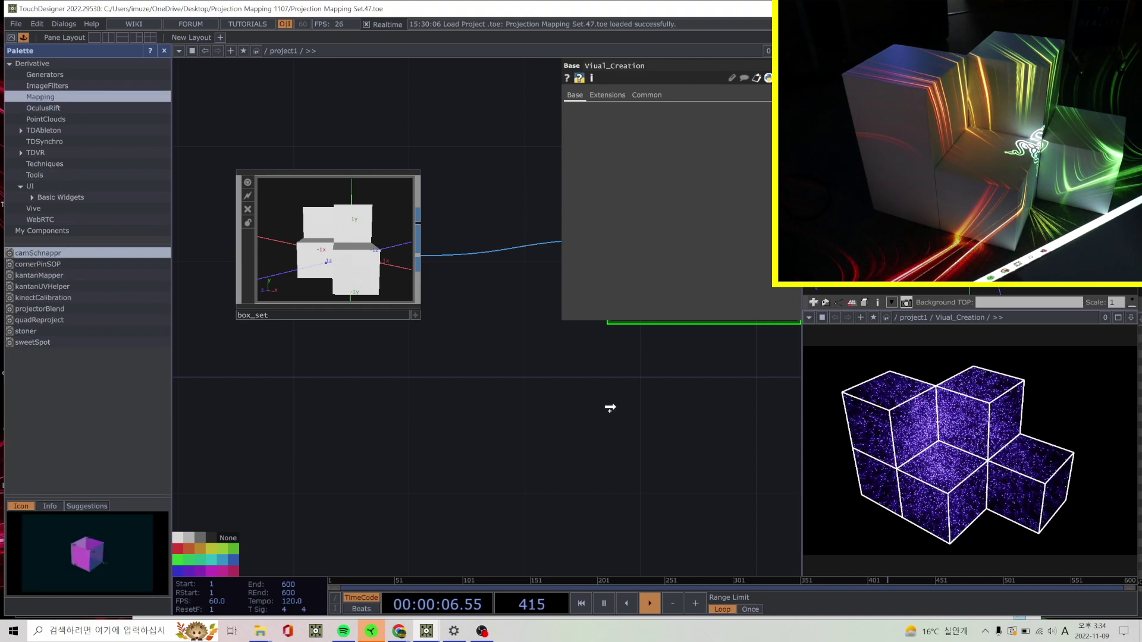
left_click_drag(553, 368, 307, 412)
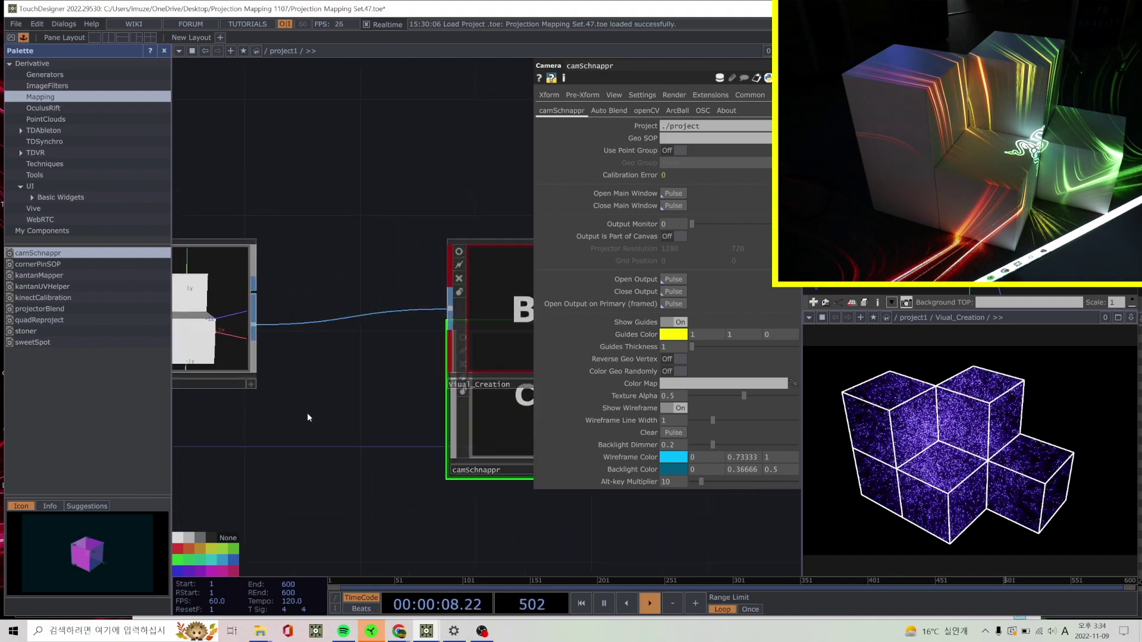
left_click_drag(449, 405, 301, 147)
left_click(165, 51)
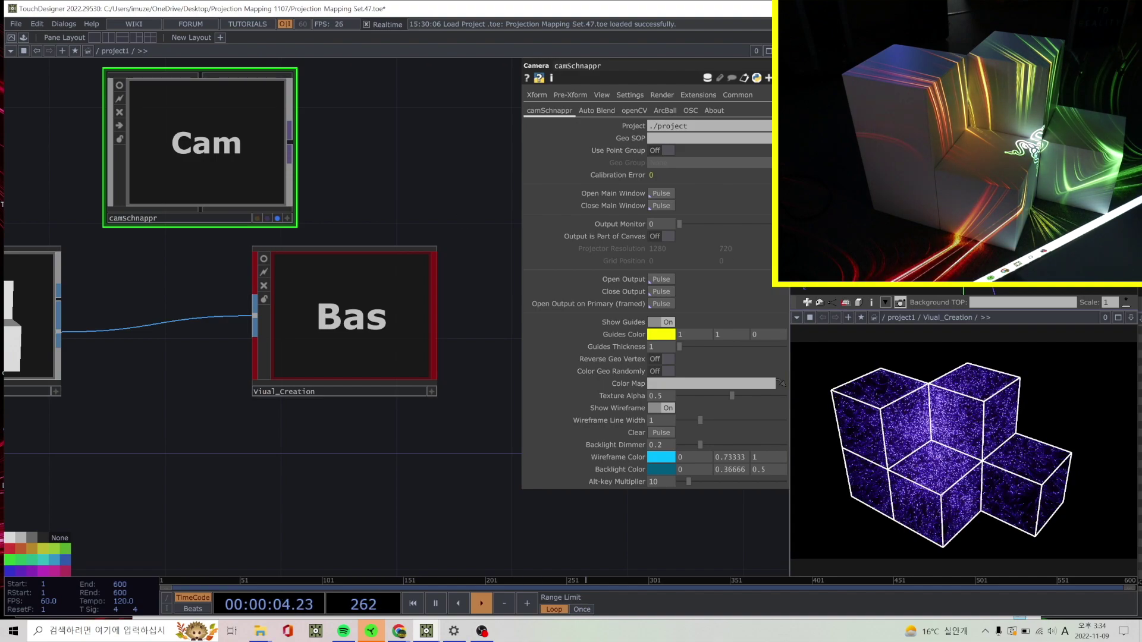
Frame the whole network and arrange camSchnappr directly above the Visual_Creation container, both clear of box_set.
key("h")
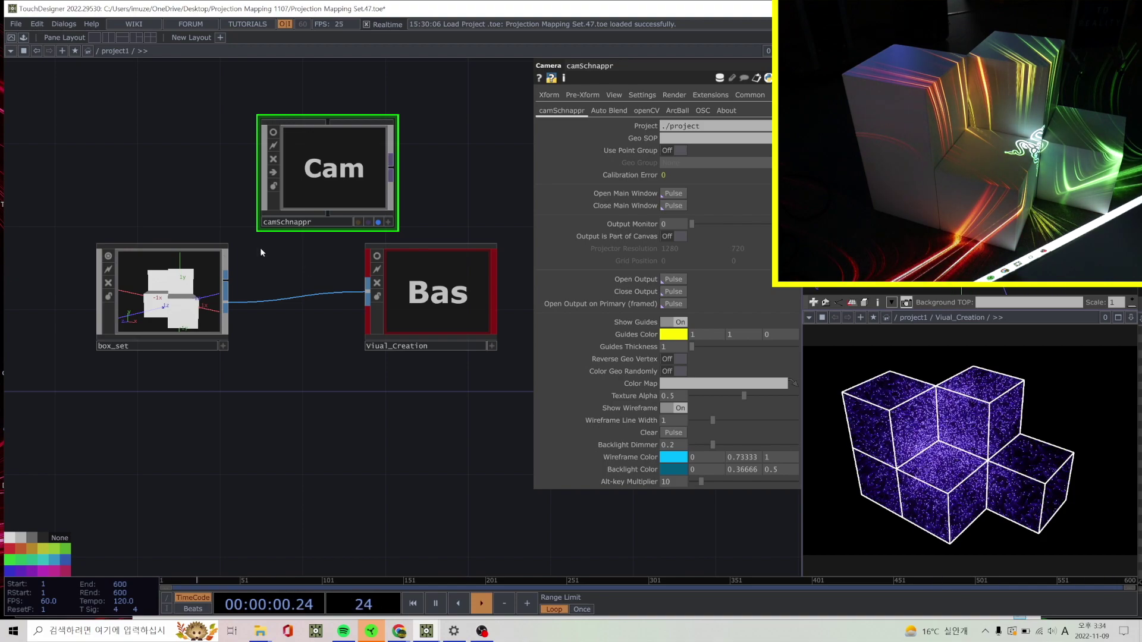
left_click_drag(318, 242, 303, 213)
left_click_drag(342, 159, 280, 159)
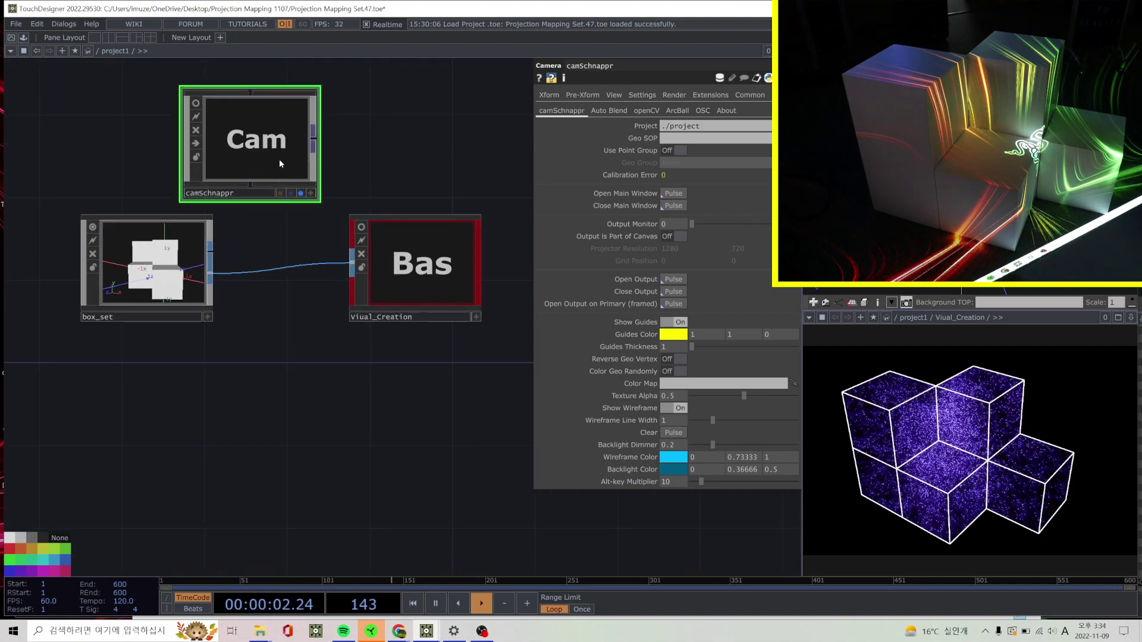
left_click_drag(402, 253, 340, 295)
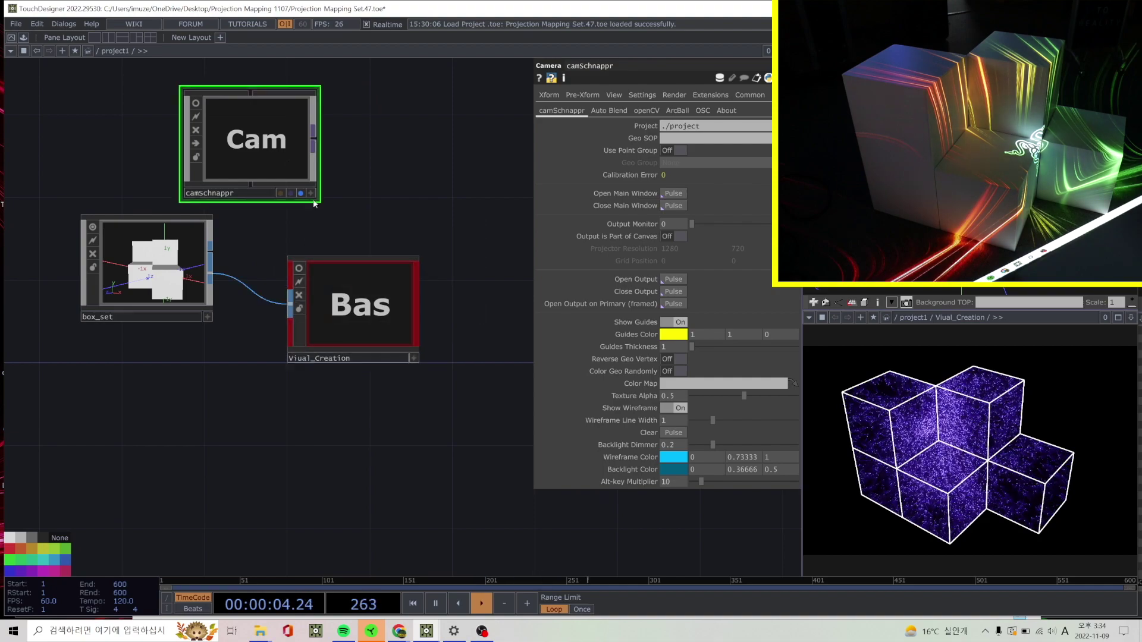
left_click(258, 153)
left_click_drag(257, 152, 422, 193)
left_click_drag(357, 306, 439, 328)
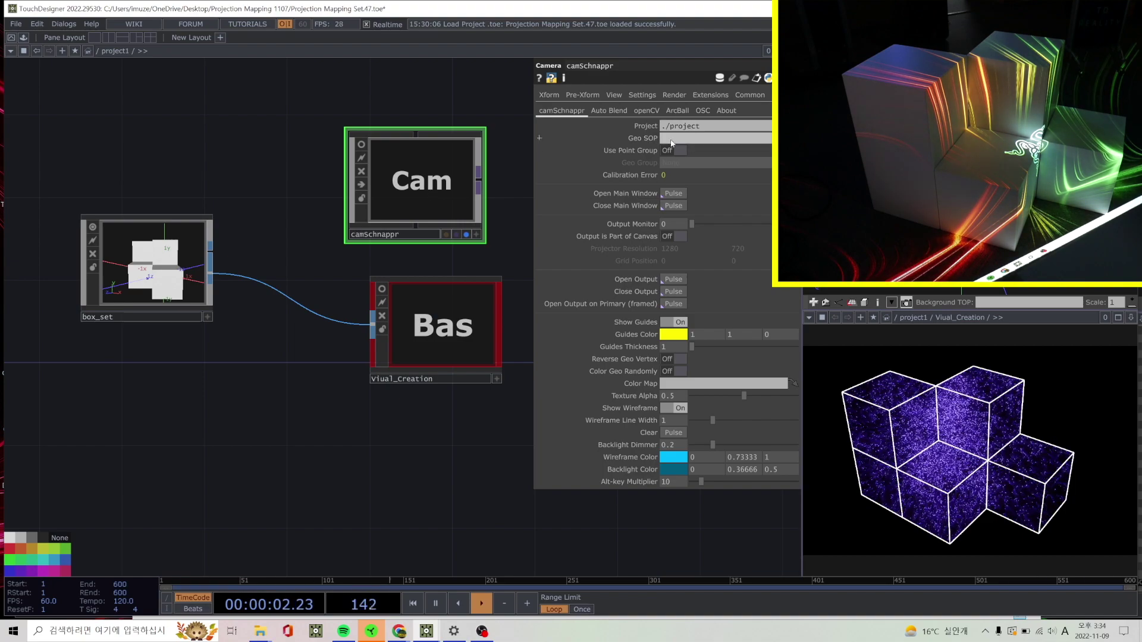
Add an In SOP to the project1 network below box_set.
left_click_drag(260, 400, 314, 321)
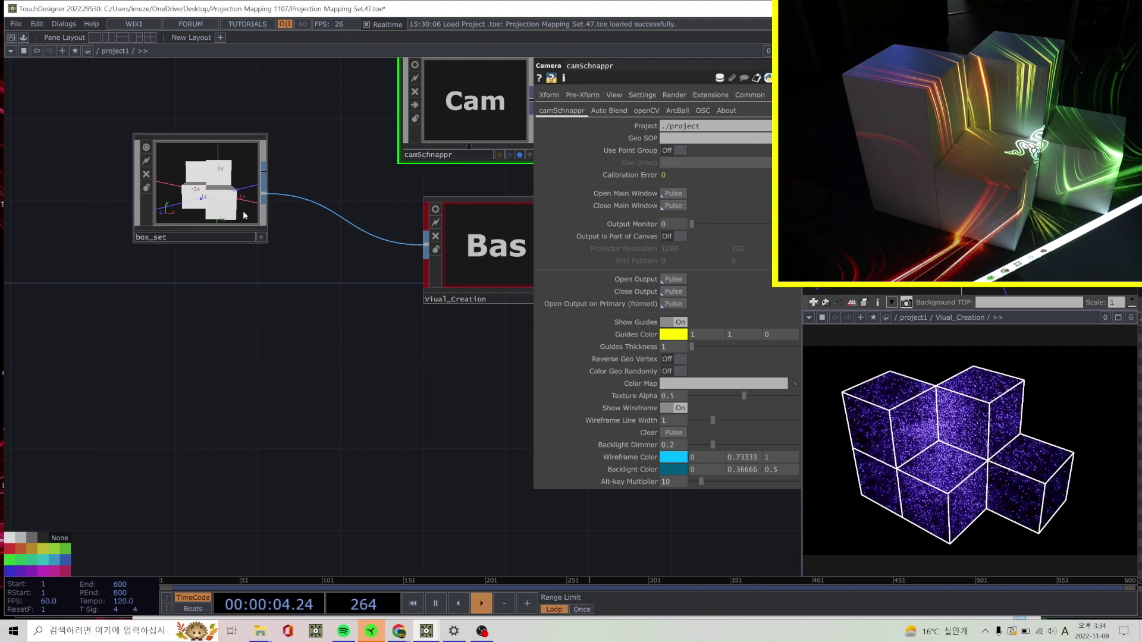
left_click_drag(256, 352, 178, 337)
key("Tab")
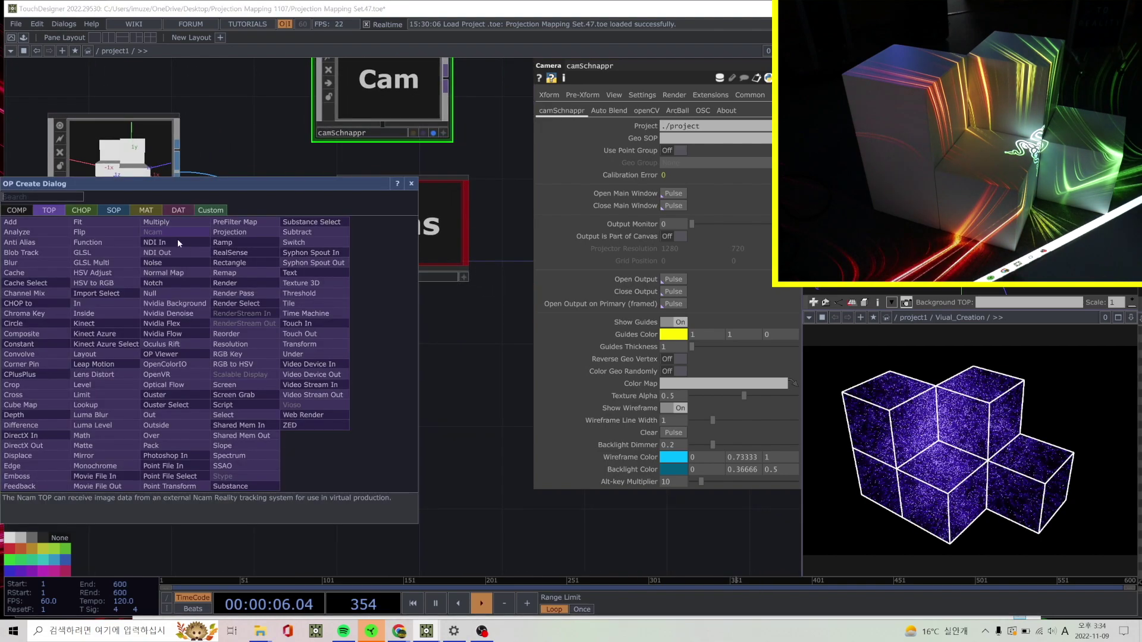
left_click(113, 211)
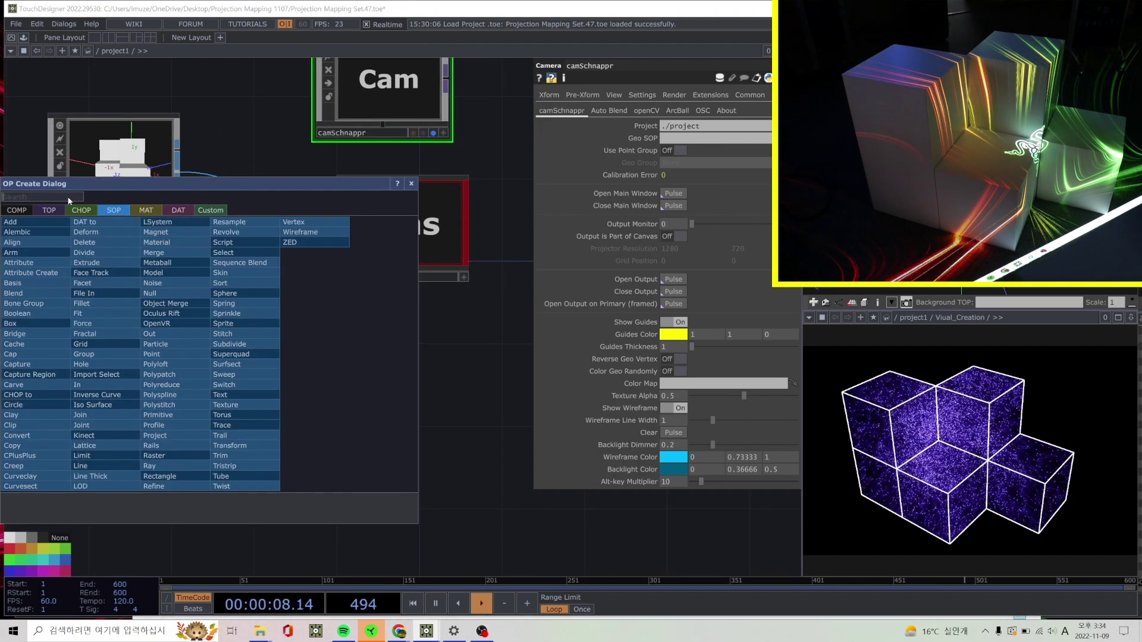
type("in")
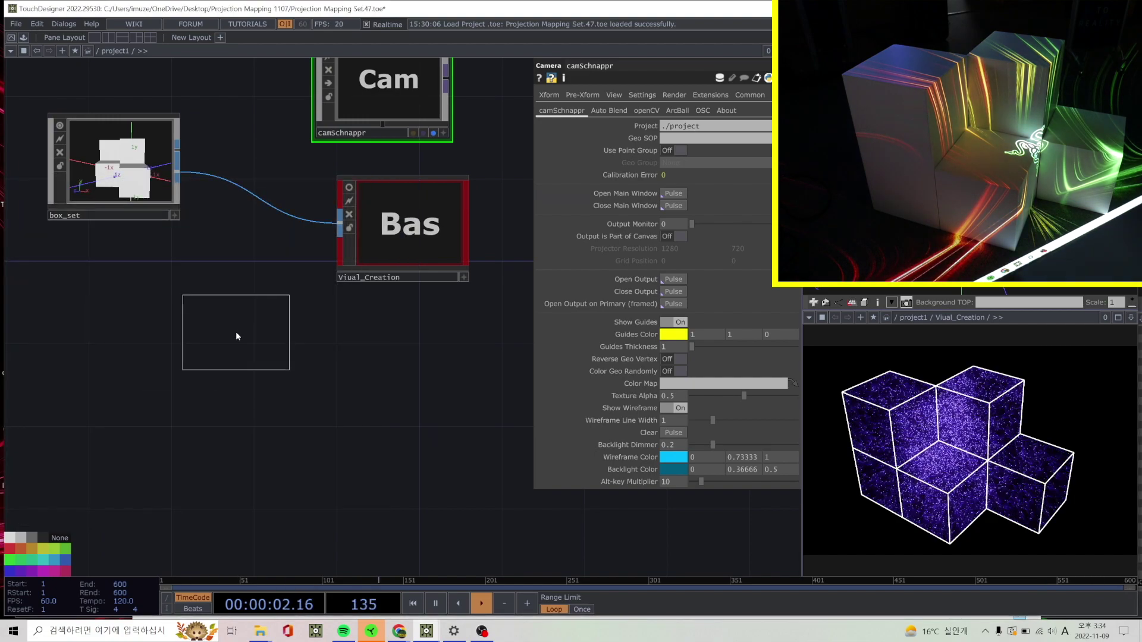
left_click(229, 327)
Connect the box_set output that feeds Visual_Creation to the input of the In SOP as well.
left_click(178, 152)
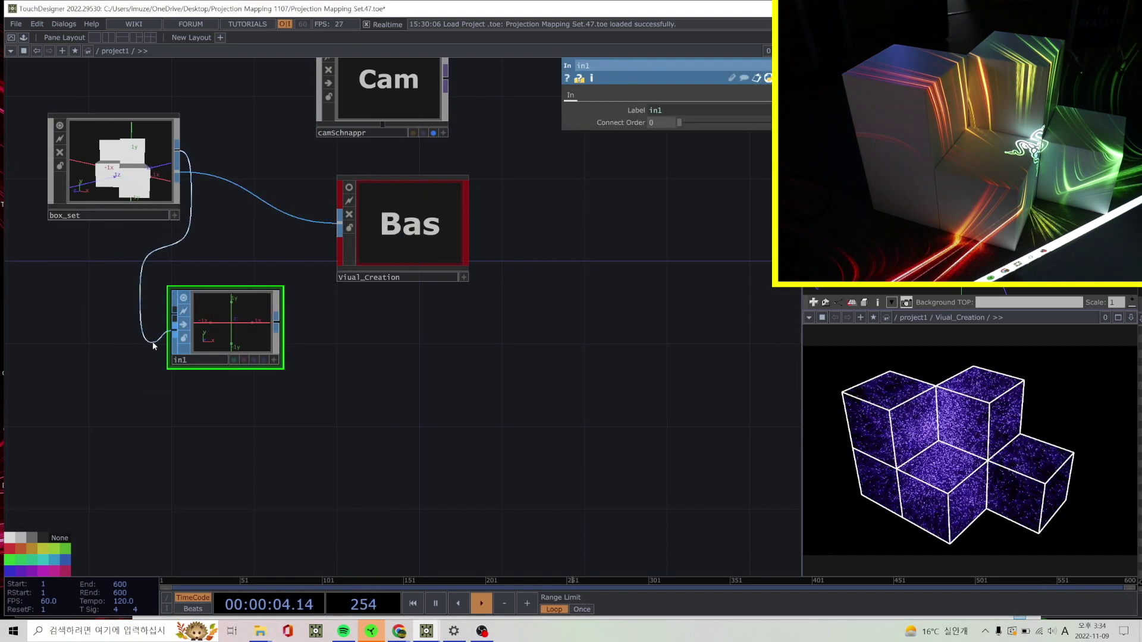
left_click(156, 326)
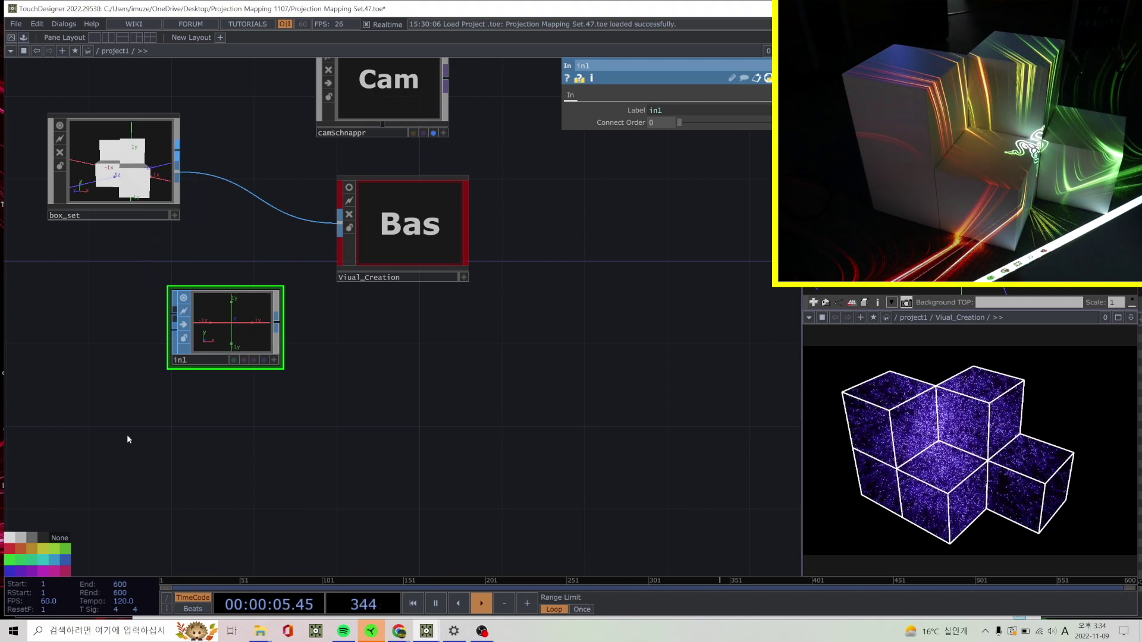
left_click(179, 191)
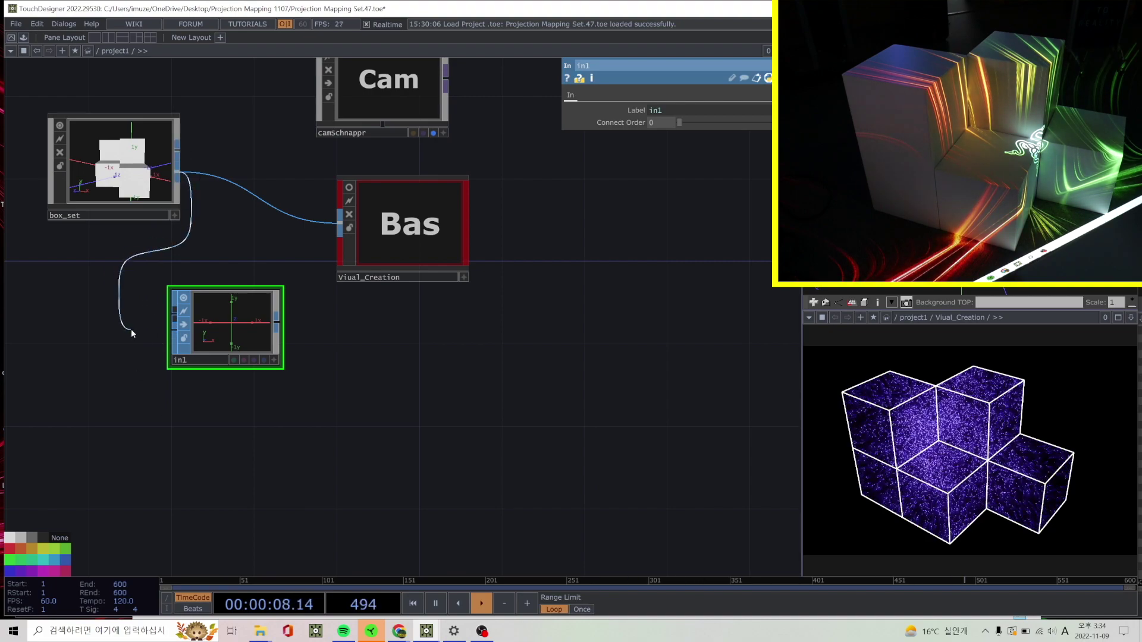
left_click(174, 324)
scroll(241, 369, "up", 3)
scroll(241, 368, "up", 1)
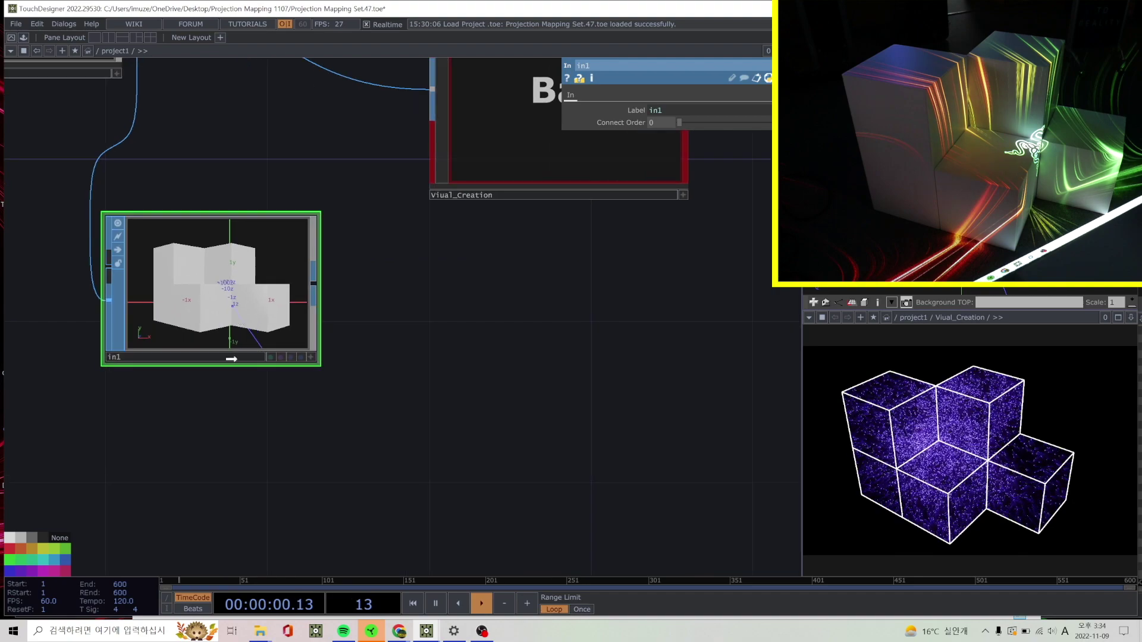
left_click_drag(232, 296, 233, 379)
Append a Null SOP to the In SOP and line both operators up beneath box_set.
scroll(233, 379, "down", 2)
scroll(390, 432, "down", 2)
left_click_drag(397, 372, 344, 377)
scroll(391, 433, "down", 2)
left_click_drag(274, 380, 230, 348)
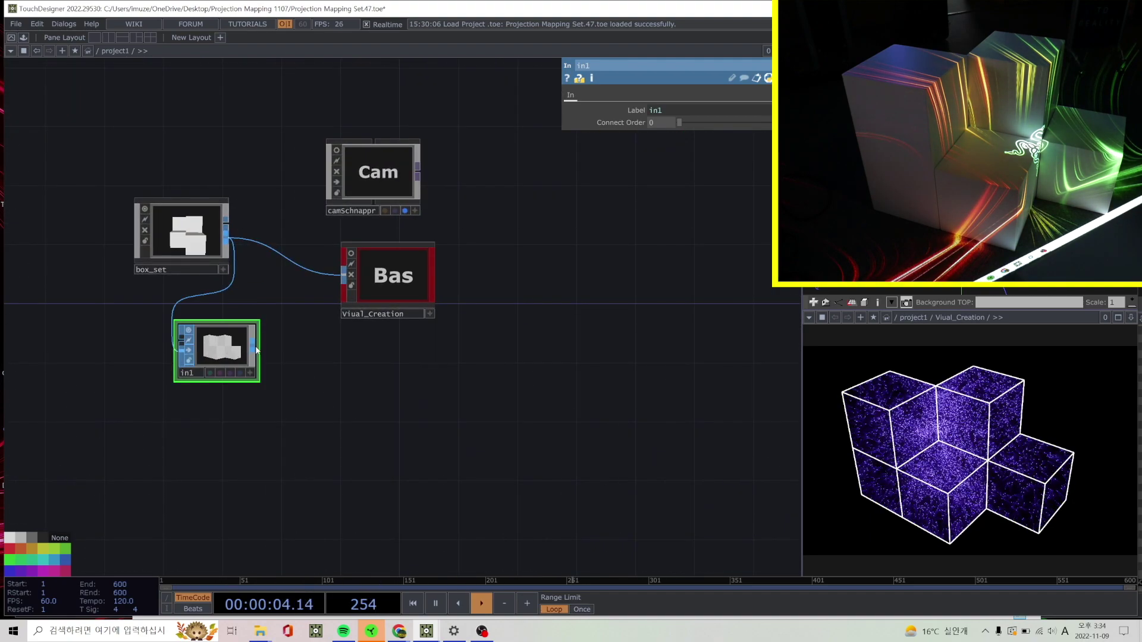
right_click(254, 350)
type("nu")
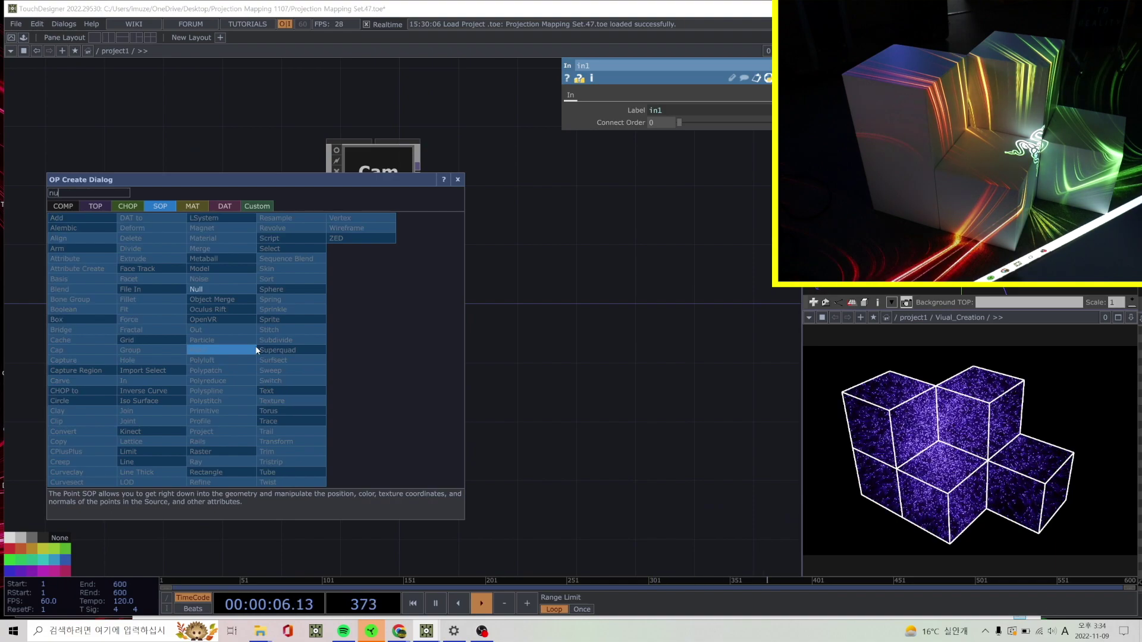
left_click(244, 289)
left_click(306, 351)
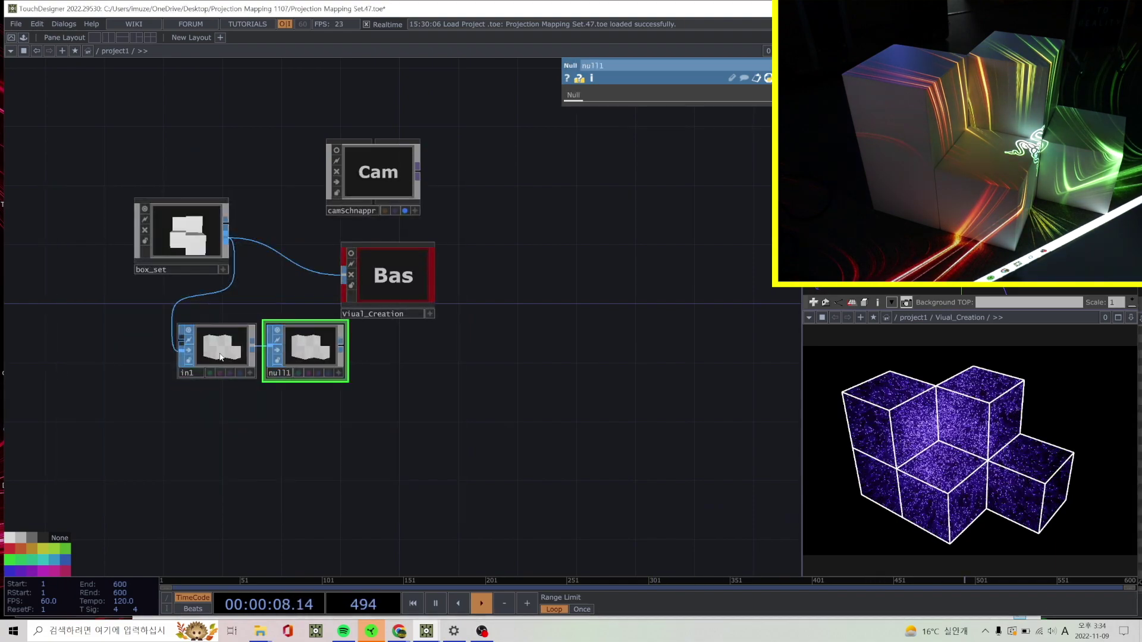
left_click_drag(303, 348, 273, 333)
Assign null1 as the Geo SOP of camSchnappr.
left_click(377, 158)
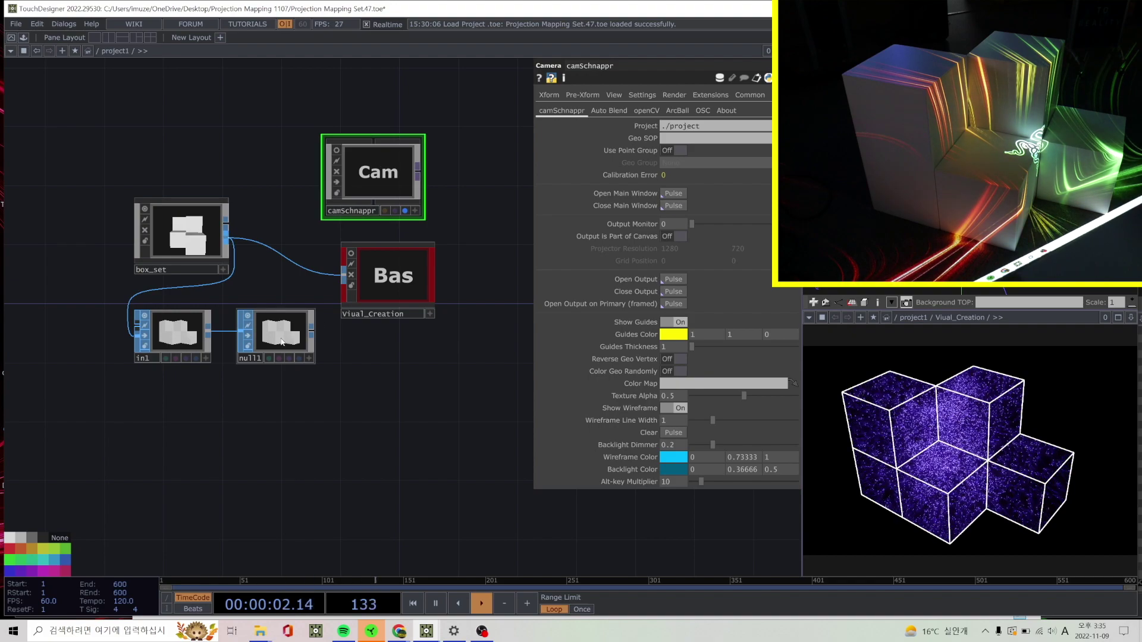
left_click_drag(279, 343, 672, 146)
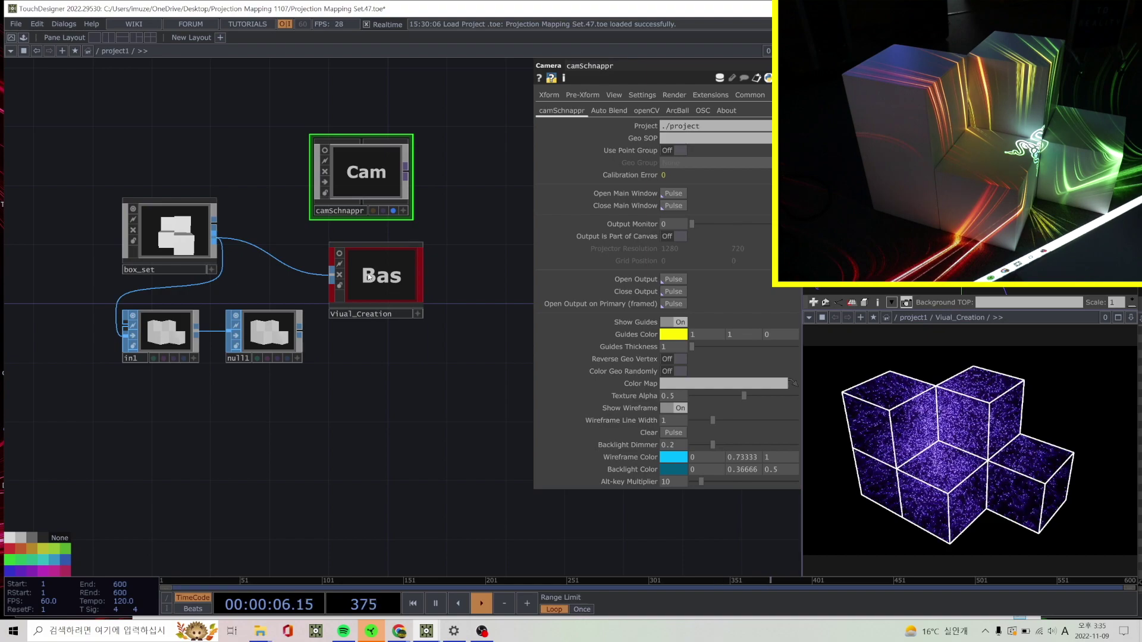
left_click_drag(275, 324, 708, 140)
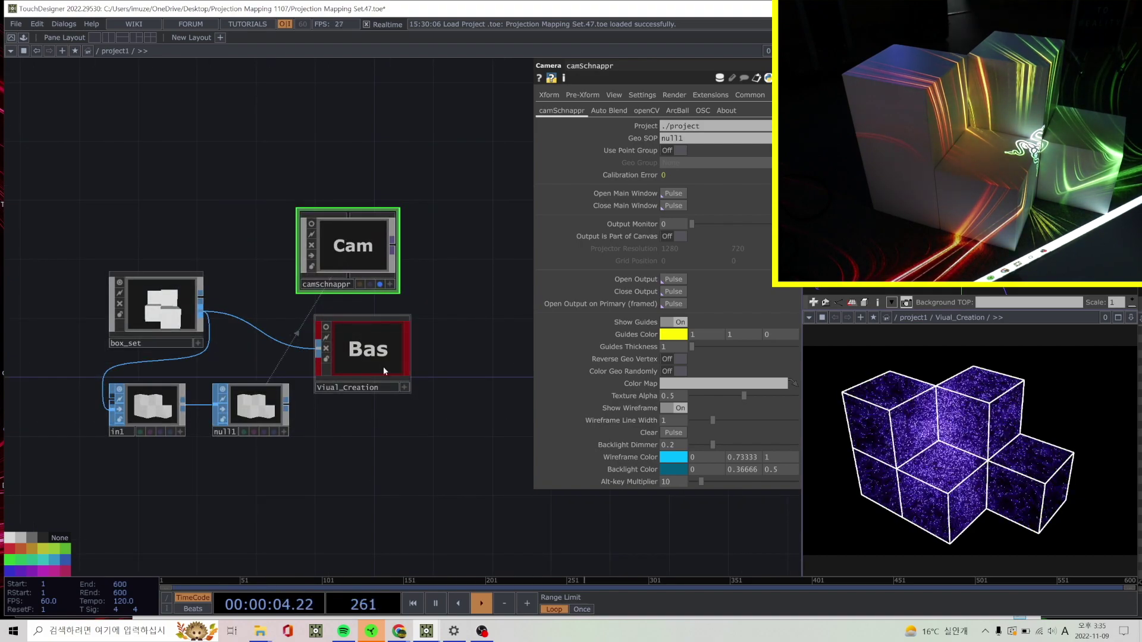
Rearrange the network so Visual_Creation sits above and to the right of box_set, and camSchnappr sits to the right of null1.
left_click_drag(383, 366, 466, 362)
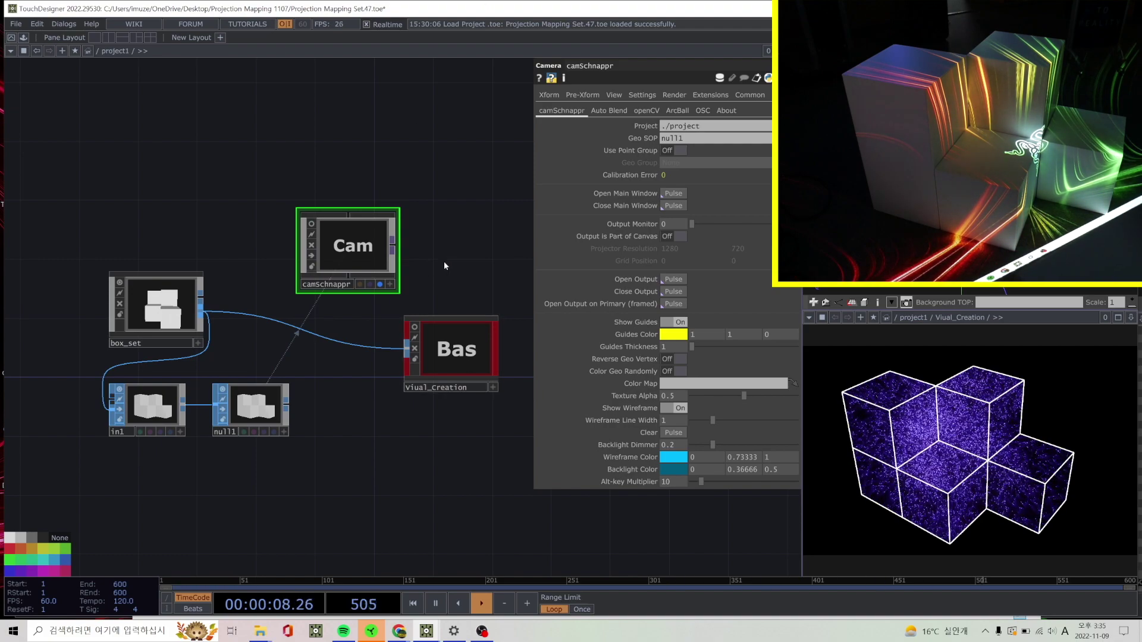
scroll(363, 262, "up", 3)
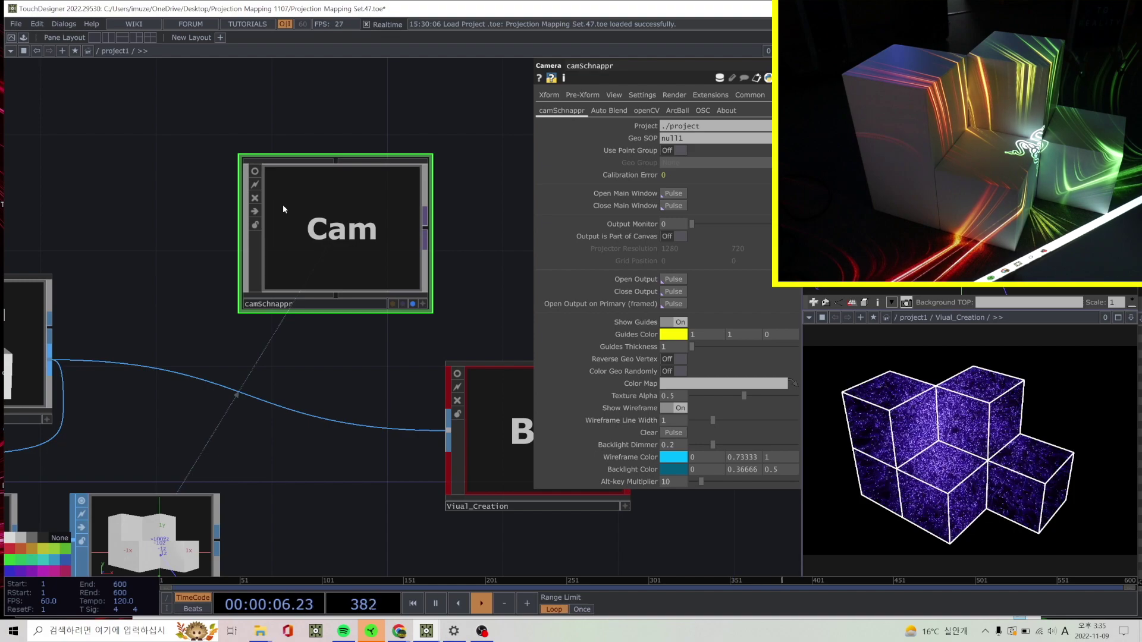
scroll(283, 212, "down", 5)
left_click_drag(283, 242, 315, 251)
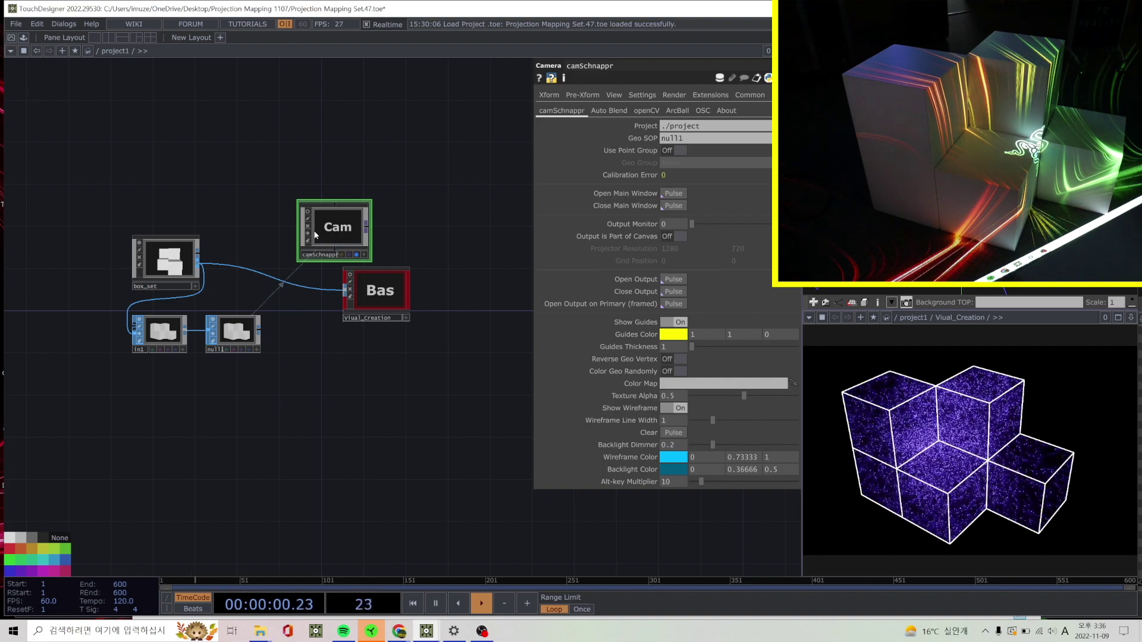
left_click(165, 260)
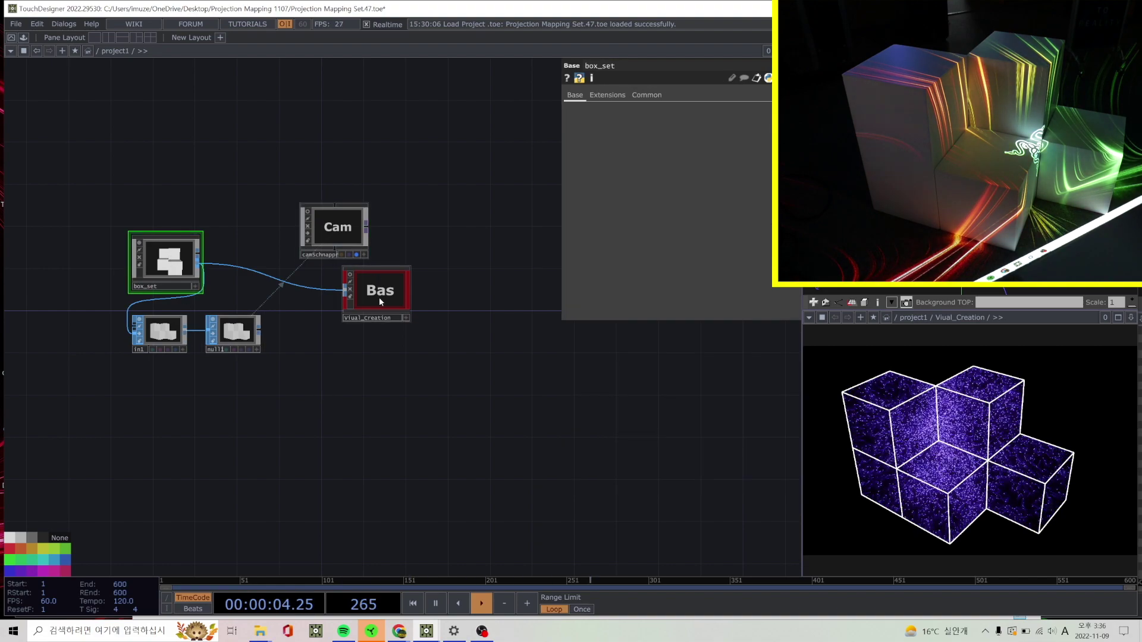
left_click_drag(380, 298, 454, 330)
left_click_drag(317, 215, 328, 245)
left_click_drag(457, 333, 426, 323)
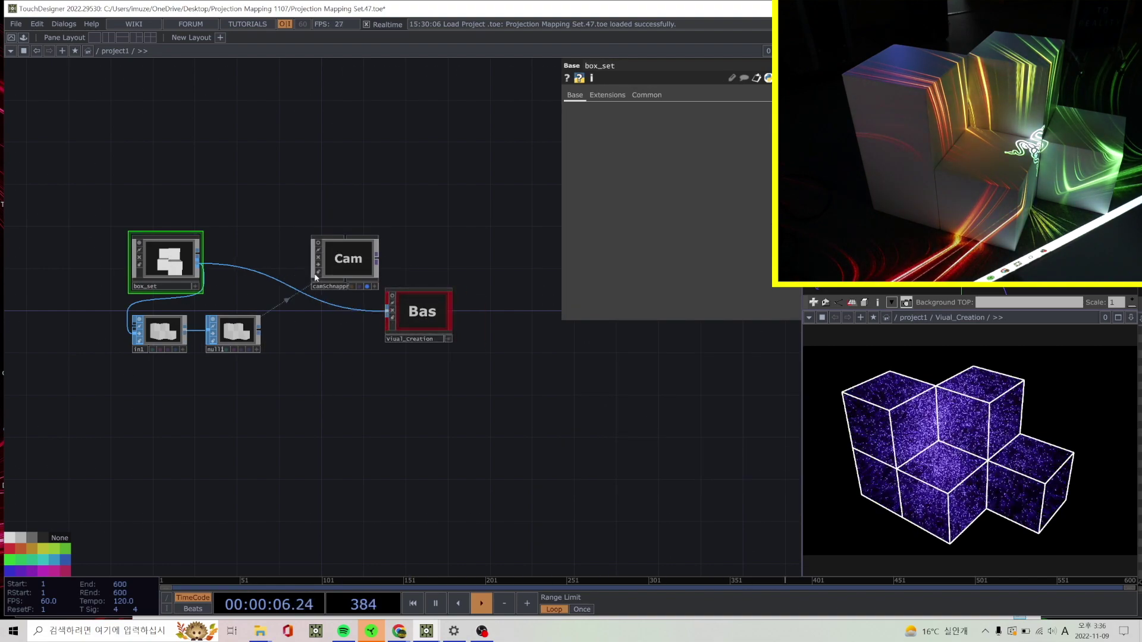
left_click_drag(250, 215, 302, 208)
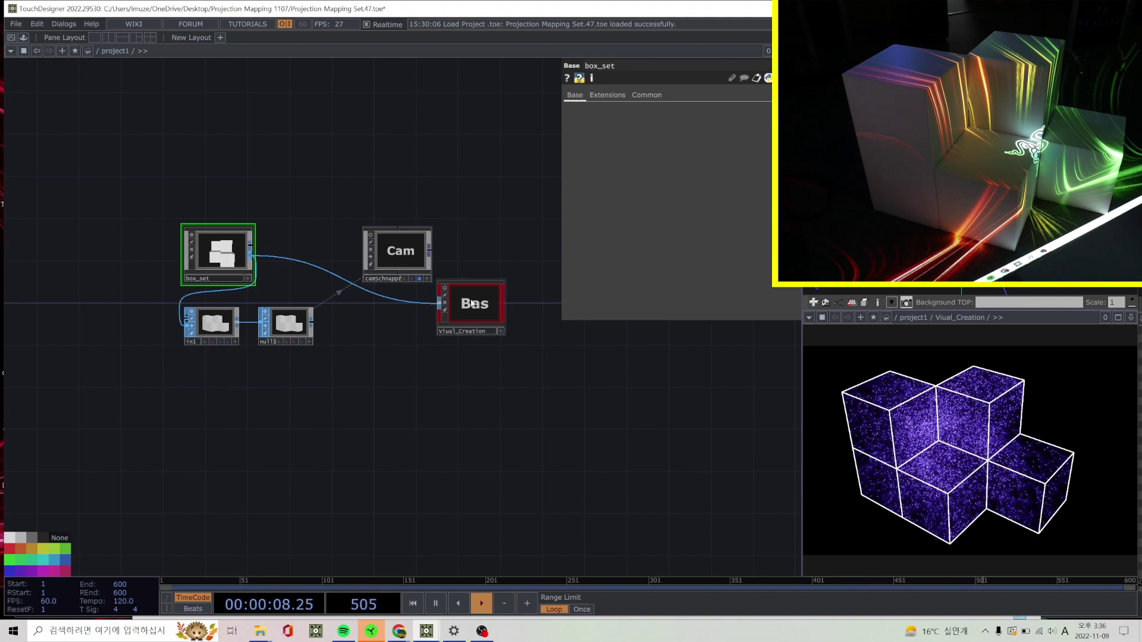
left_click_drag(473, 303, 326, 166)
left_click_drag(391, 247, 433, 270)
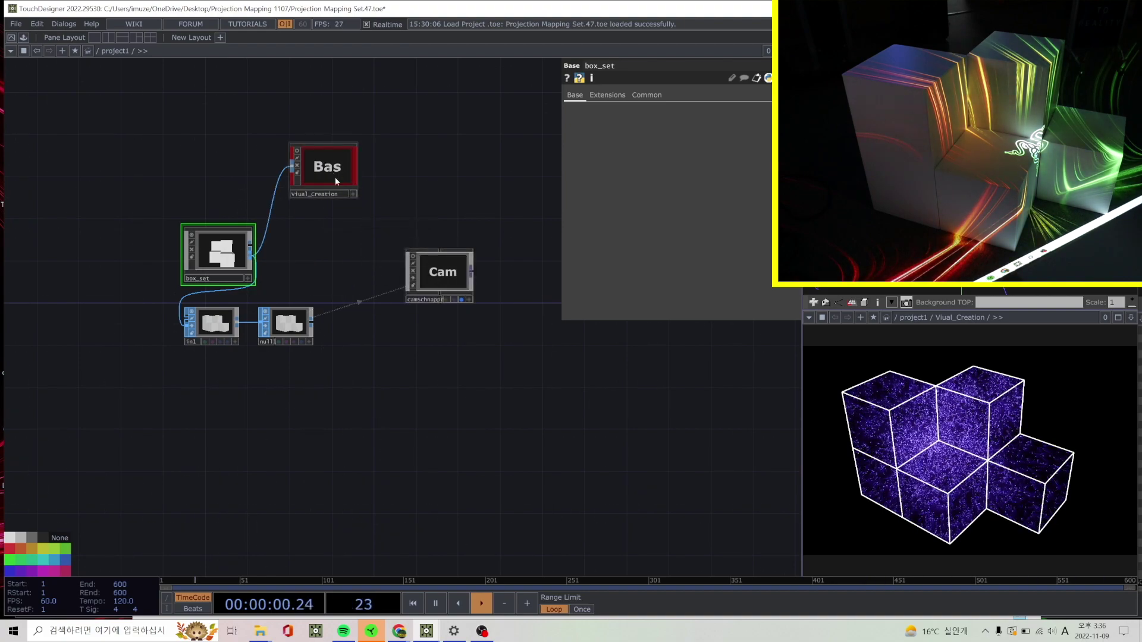
left_click_drag(333, 174, 342, 202)
Enter the base_Visuals container inside Visual_Creation and view the transform parameters of cam1.
left_click(342, 197)
key("i")
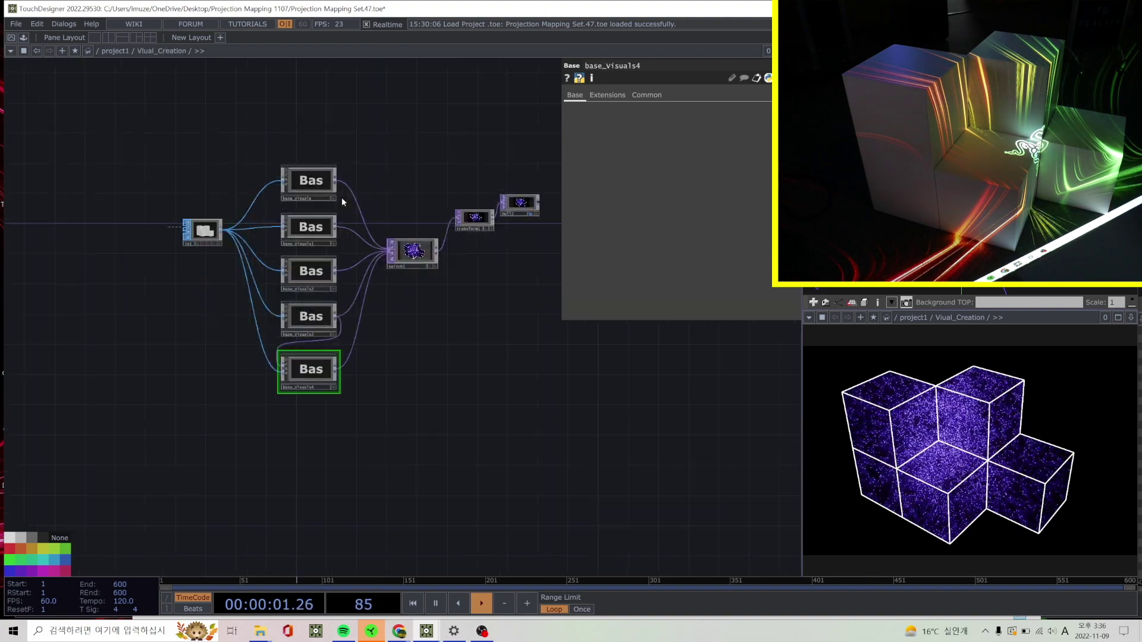
left_click(308, 181)
key("i")
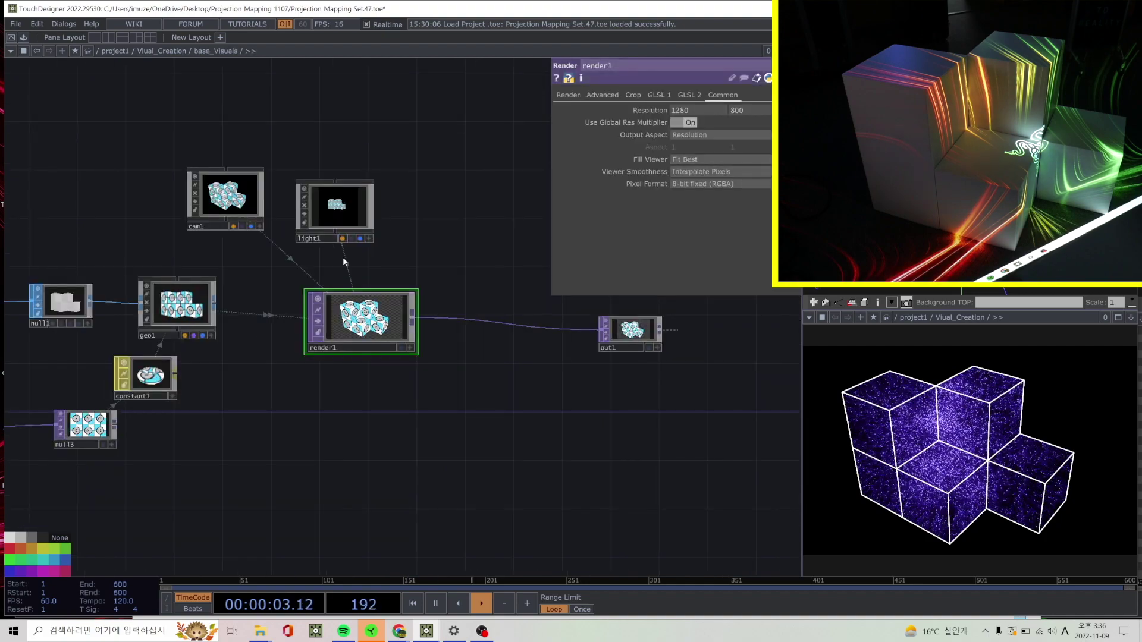
left_click(226, 197)
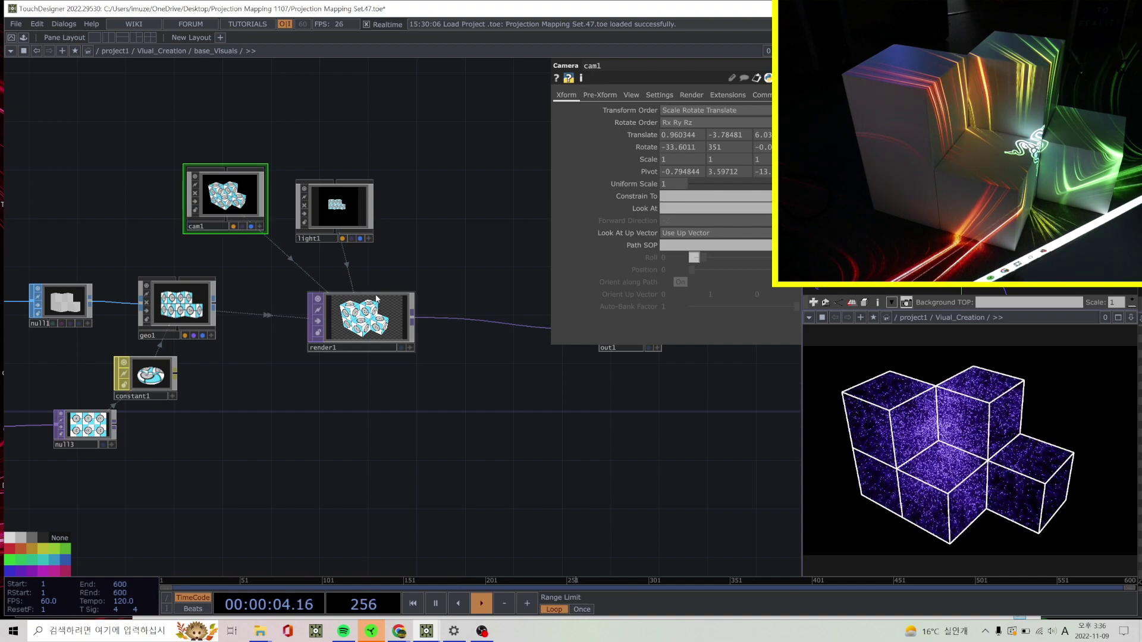
Set the camera of render1 in base_Visuals to the path /project1/camSchnappr.
left_click(374, 304)
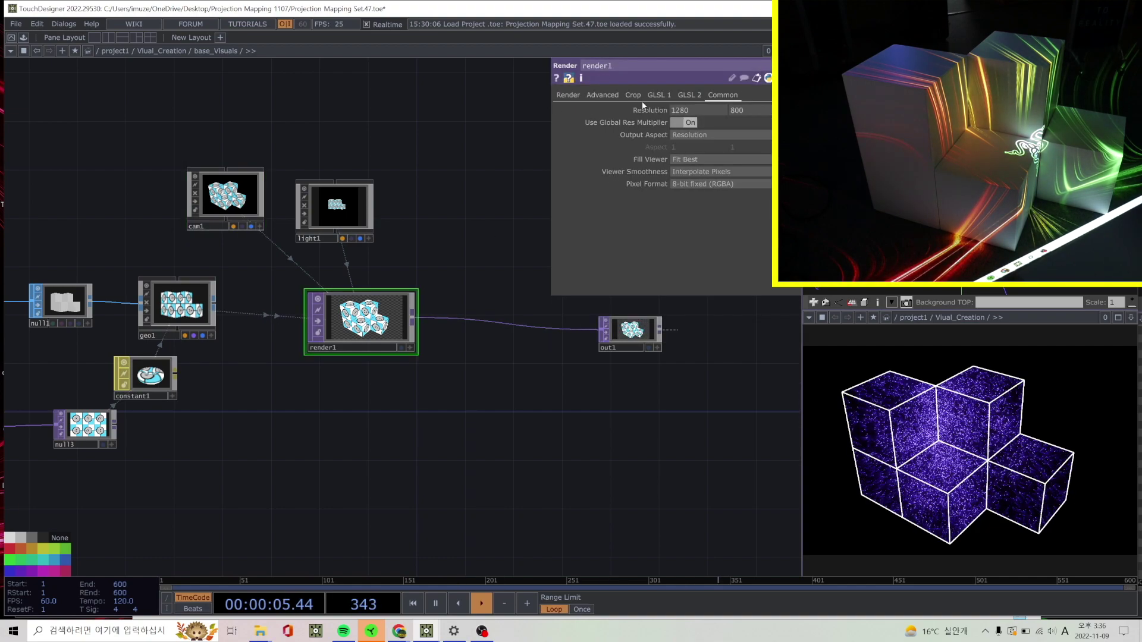
left_click(568, 95)
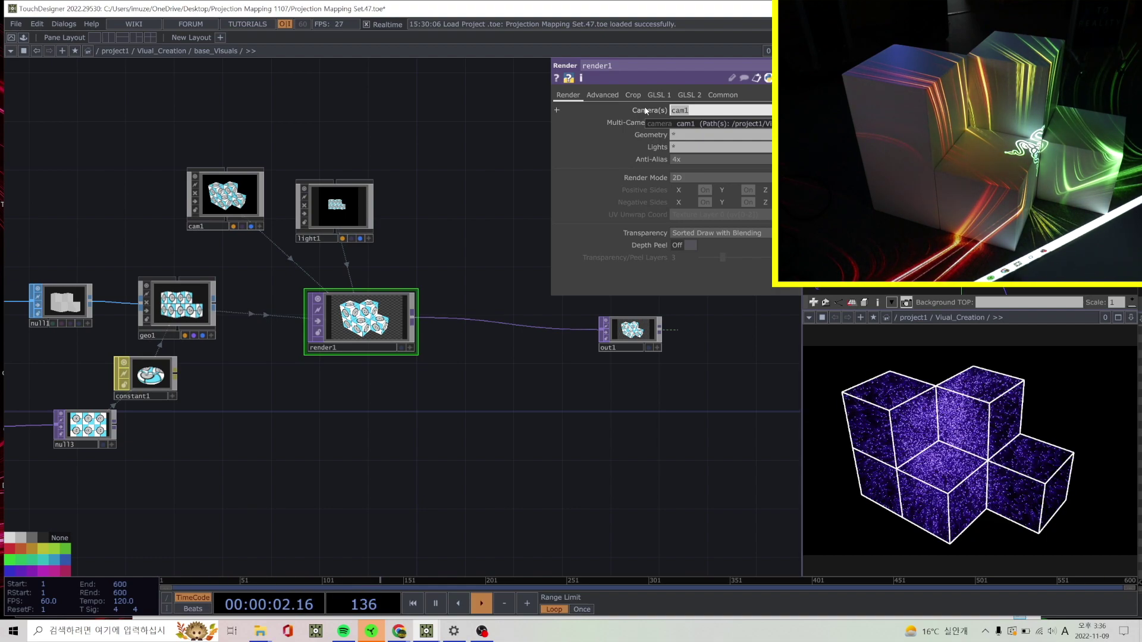
type("p")
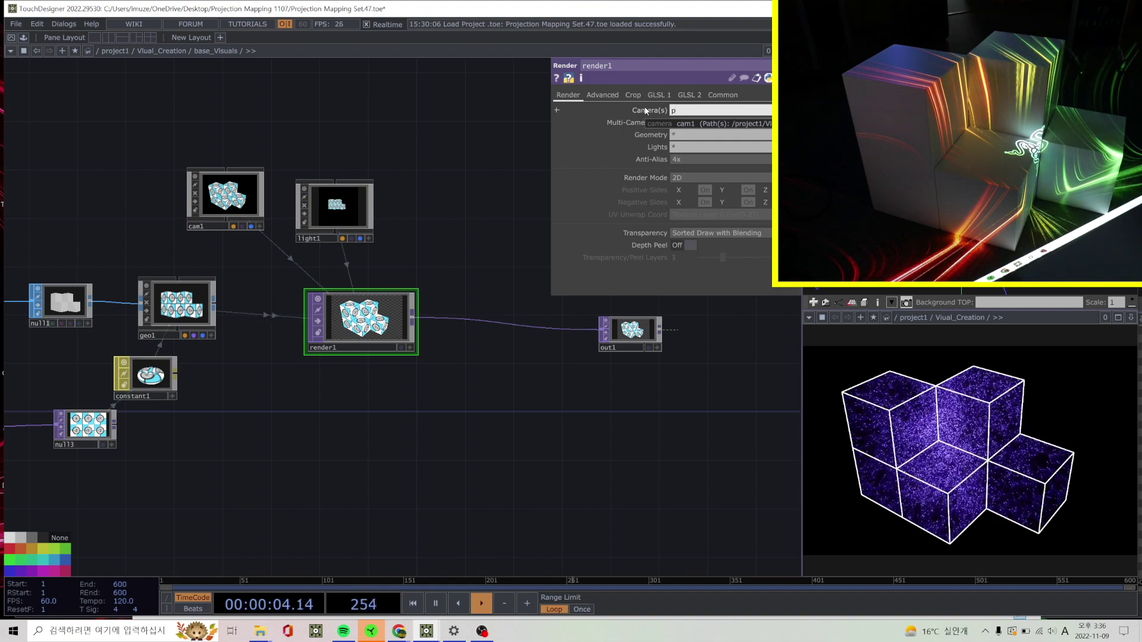
type("r")
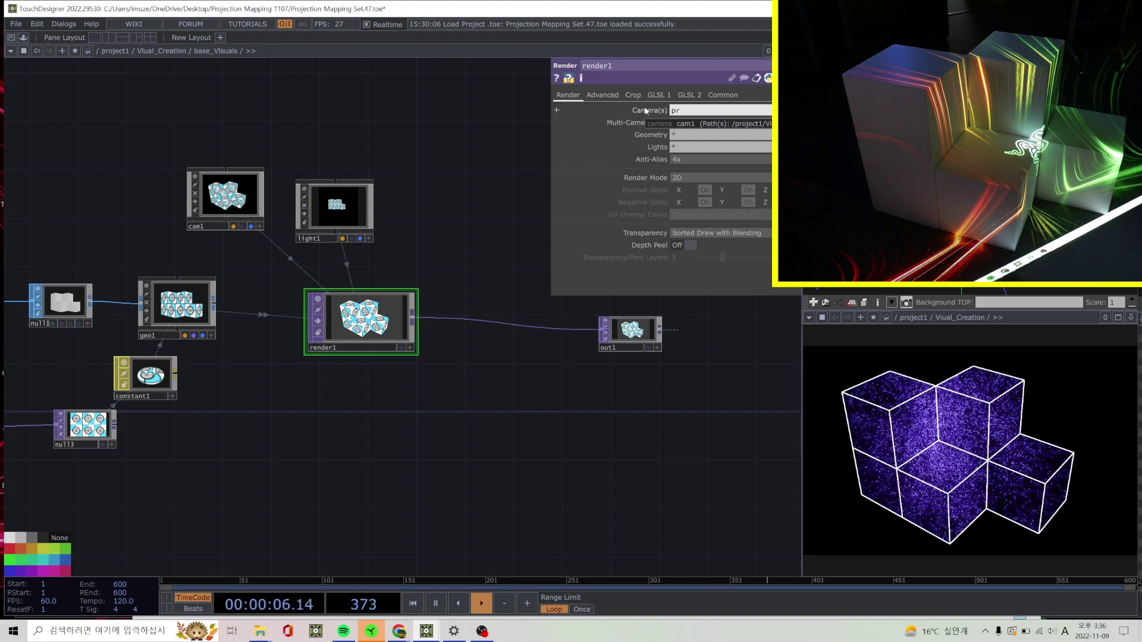
type("ojec")
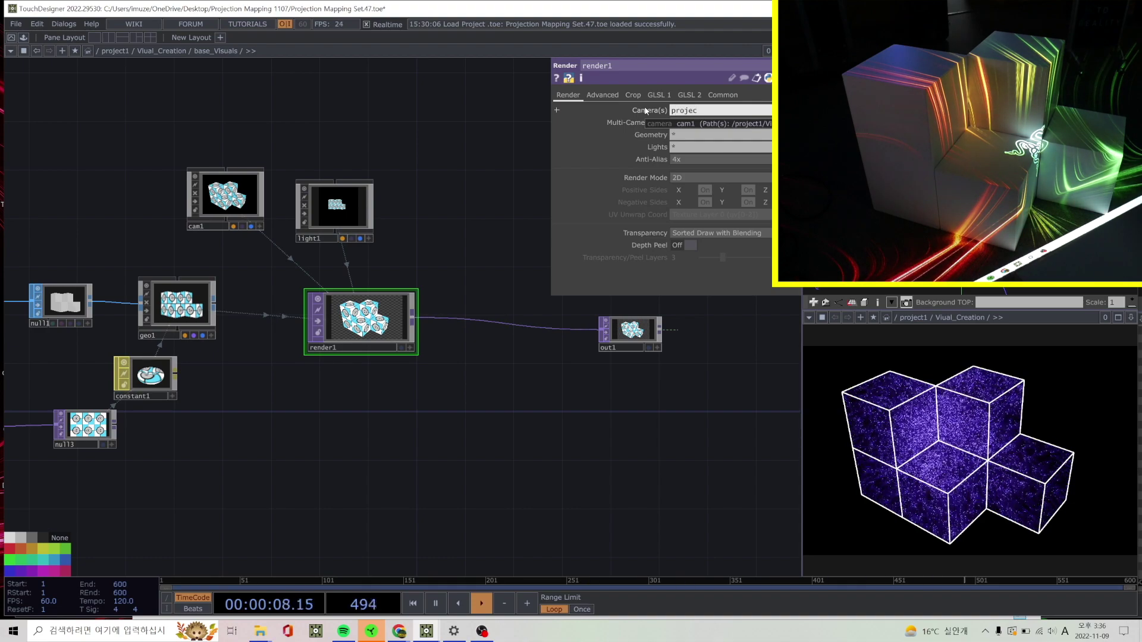
type("t1/")
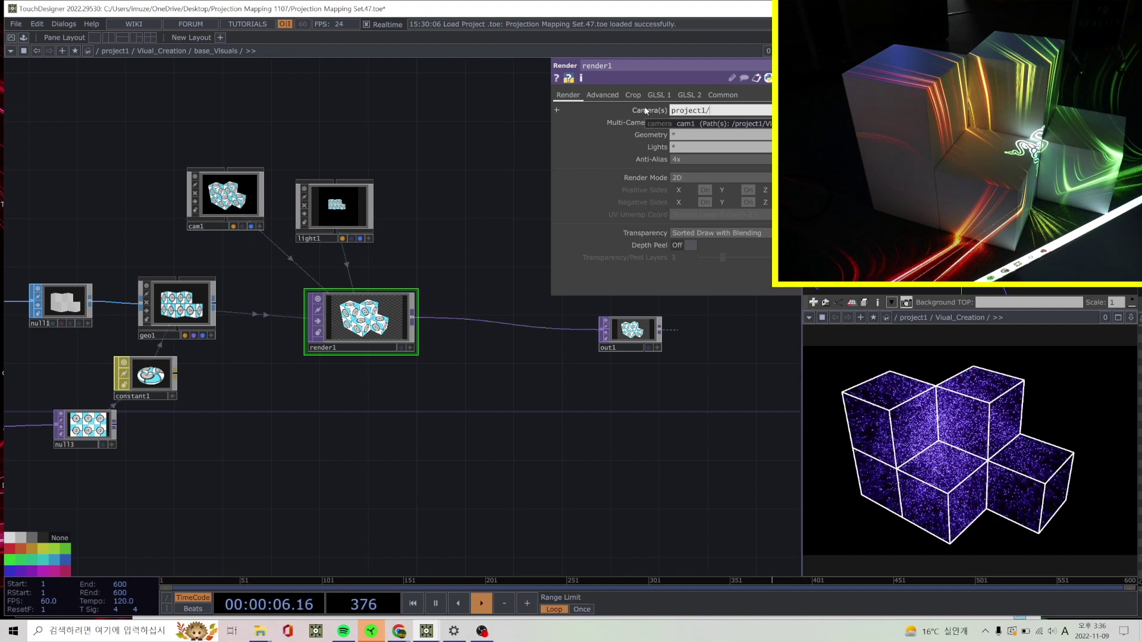
type("cam")
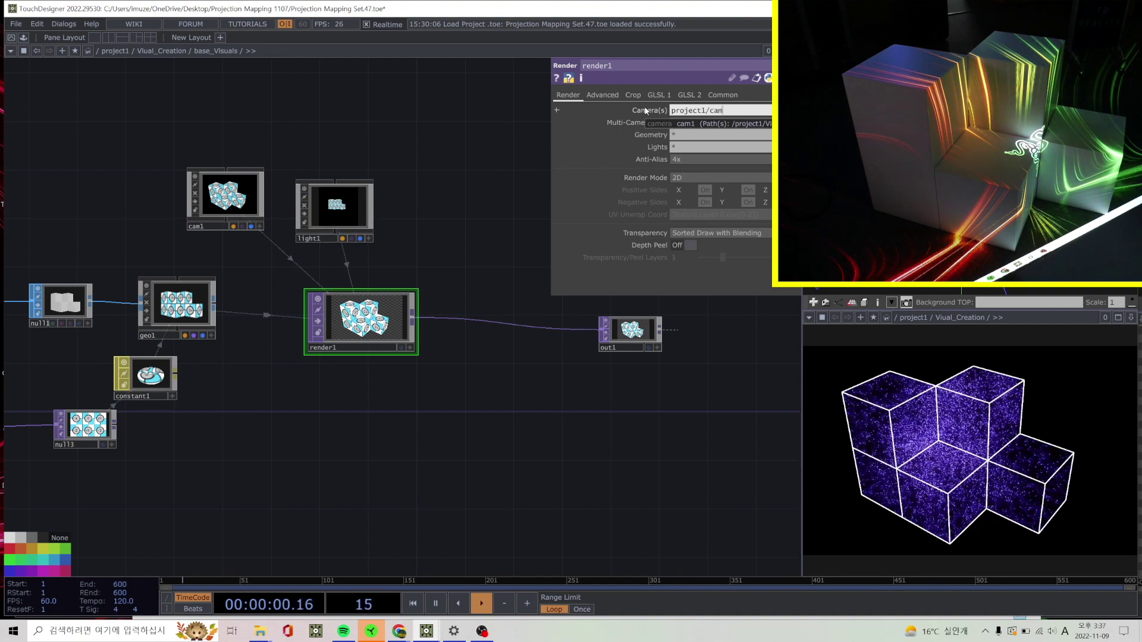
type("sc")
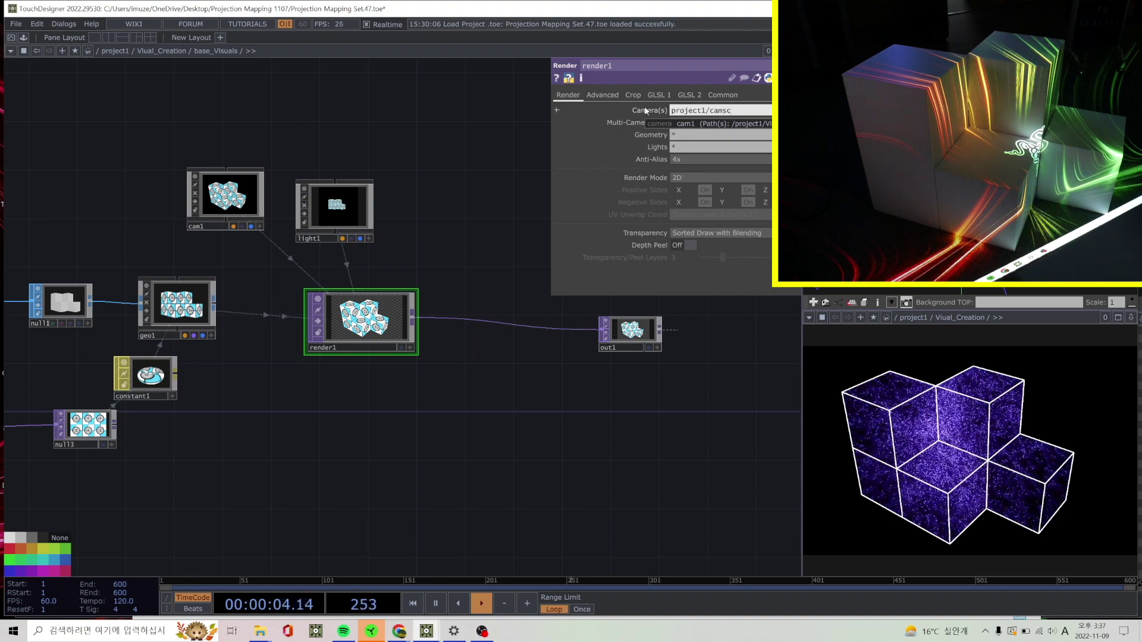
type("hna")
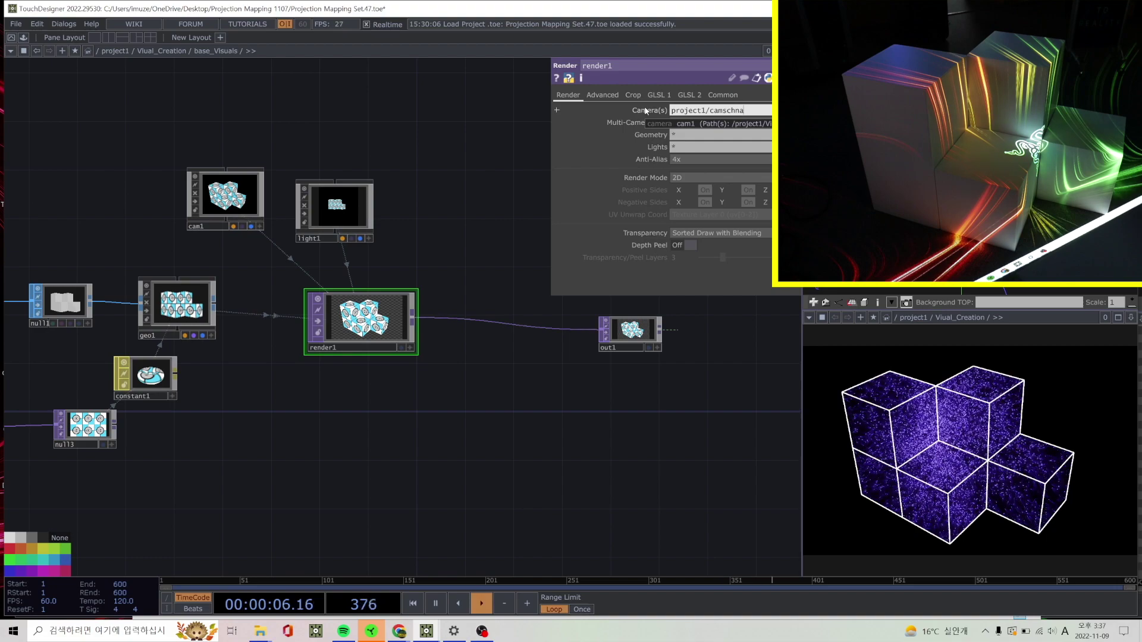
type("ppr")
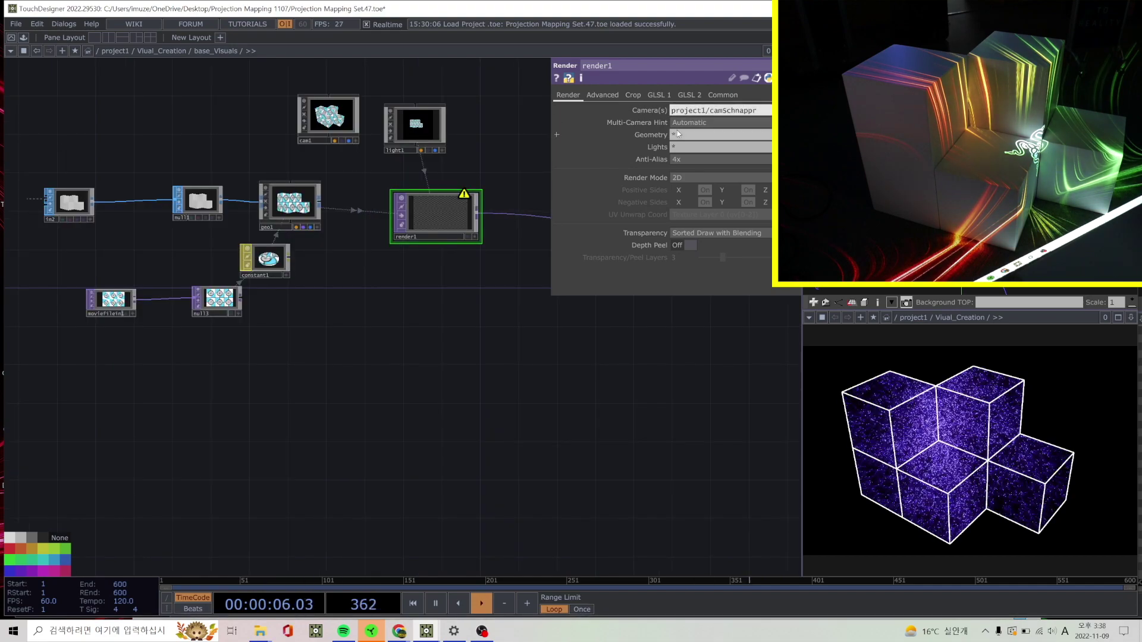
type("/")
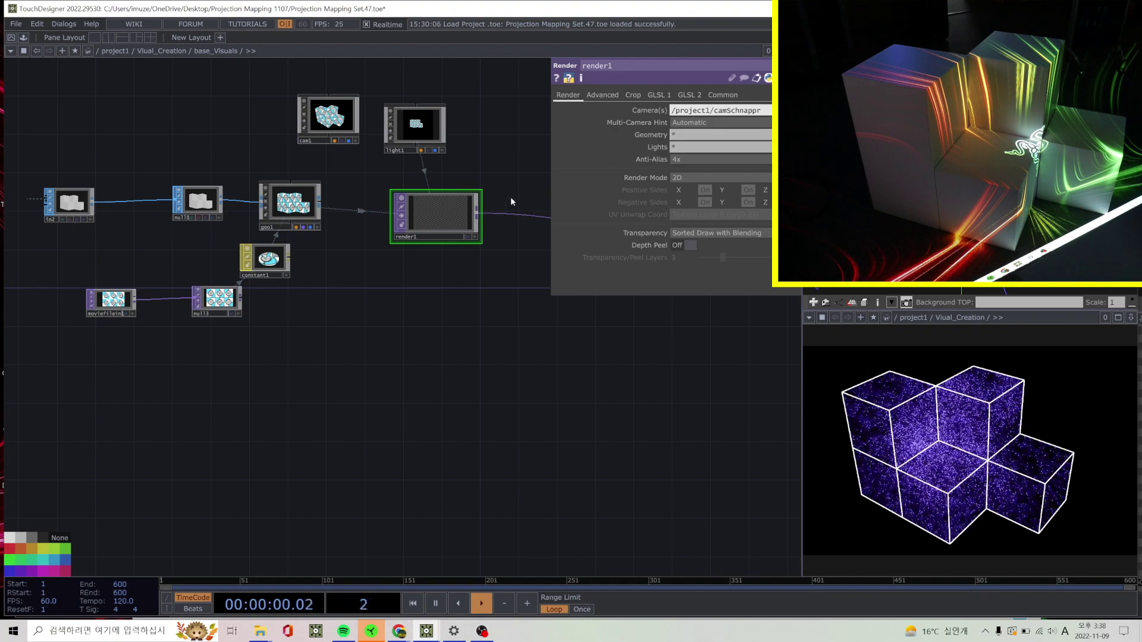
Move the render1 operator slightly lower and to the left, farther below light1, in the base_Visuals network.
scroll(510, 197, "up", 2)
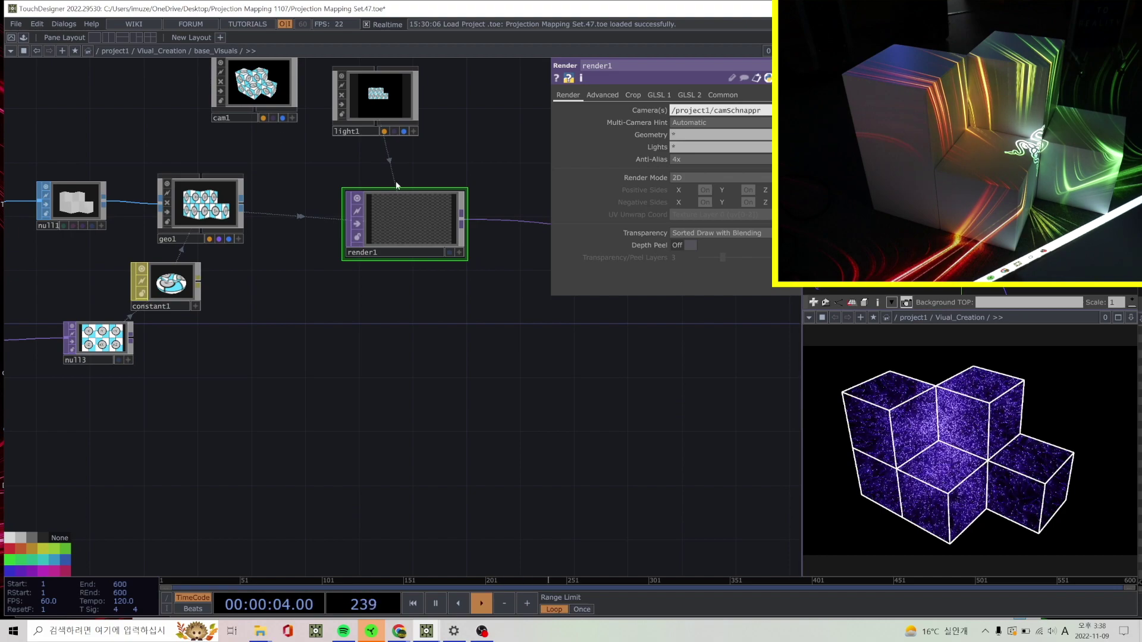
left_click_drag(408, 214, 394, 240)
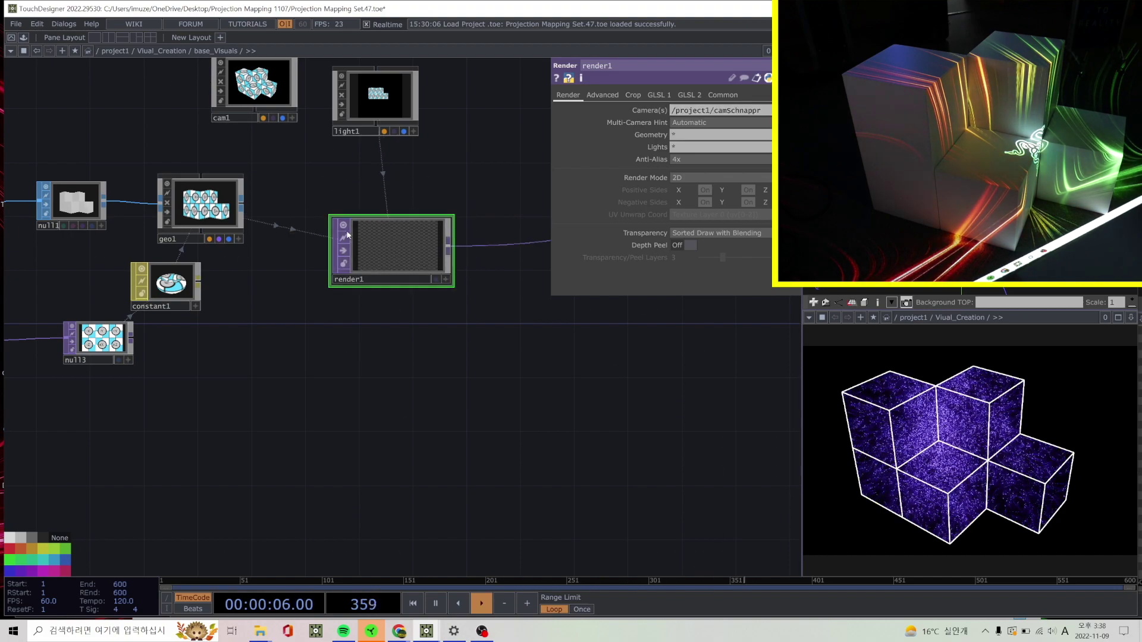
scroll(425, 205, "down", 5)
scroll(428, 204, "up", 4)
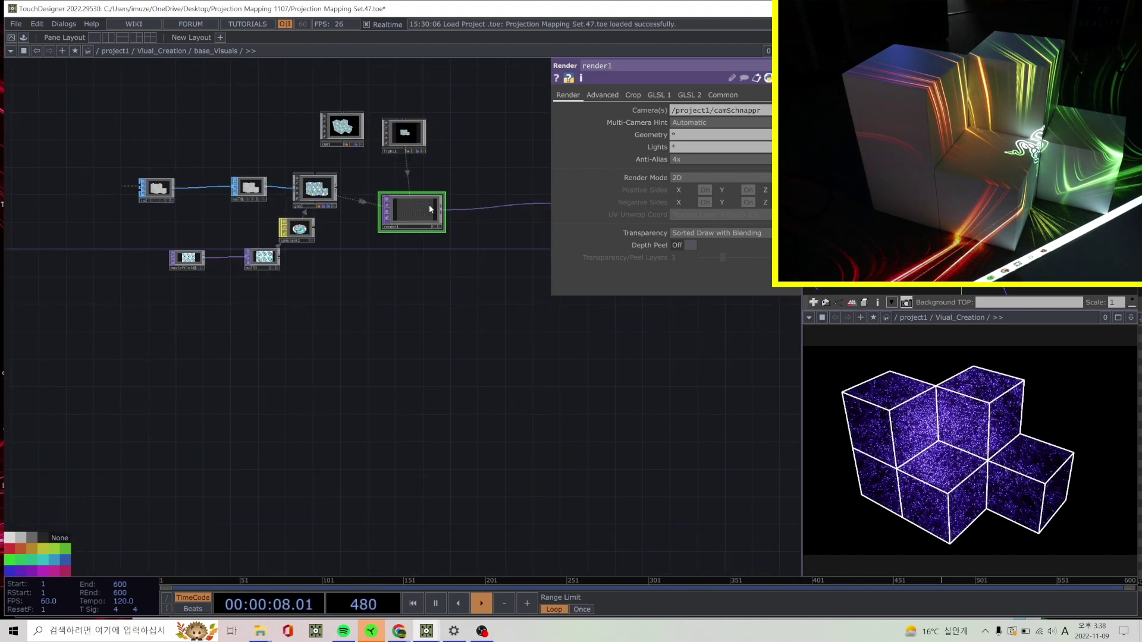
scroll(429, 205, "up", 1)
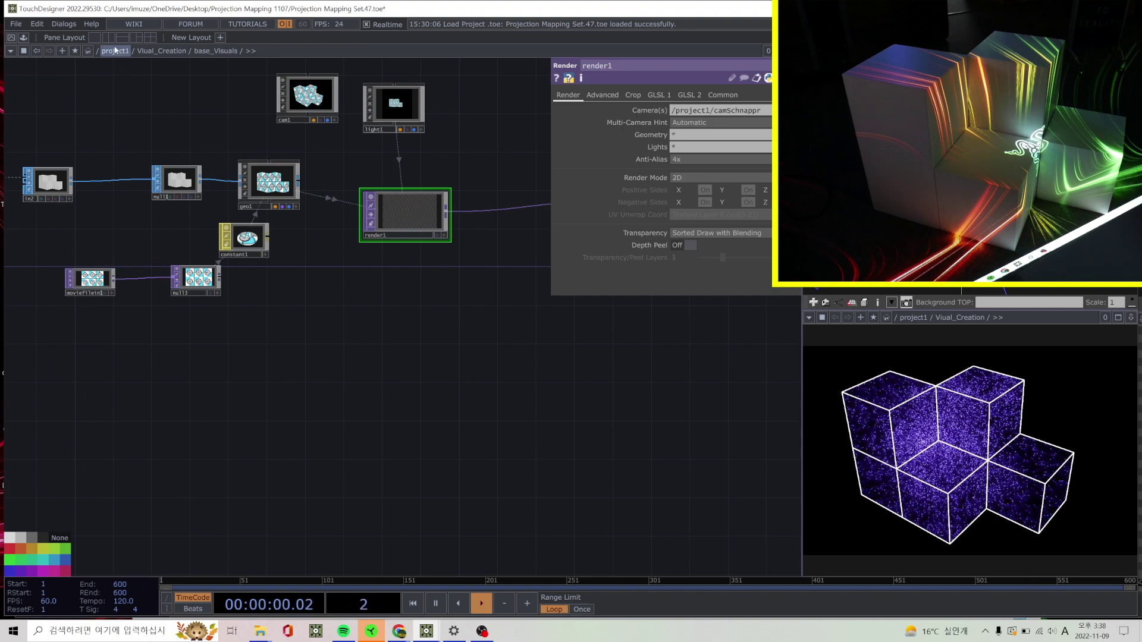
Return to the project1 network and move Viual_Creation and camSchnappr closer to box_set.
left_click(114, 51)
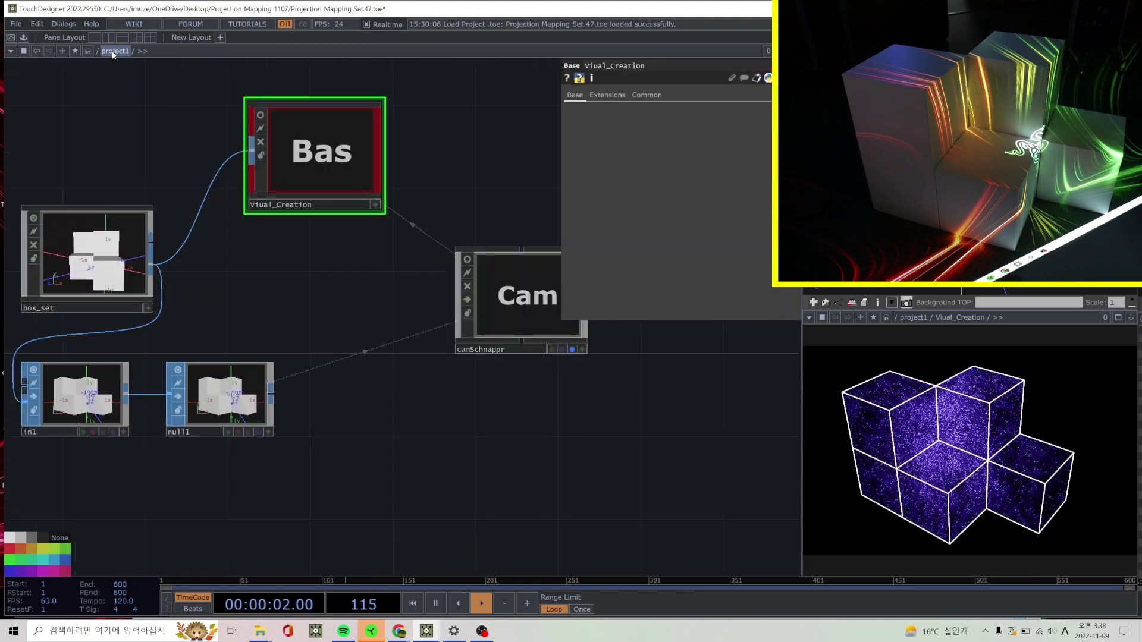
left_click_drag(483, 243, 476, 300)
left_click_drag(333, 167, 251, 209)
left_click_drag(476, 278, 416, 216)
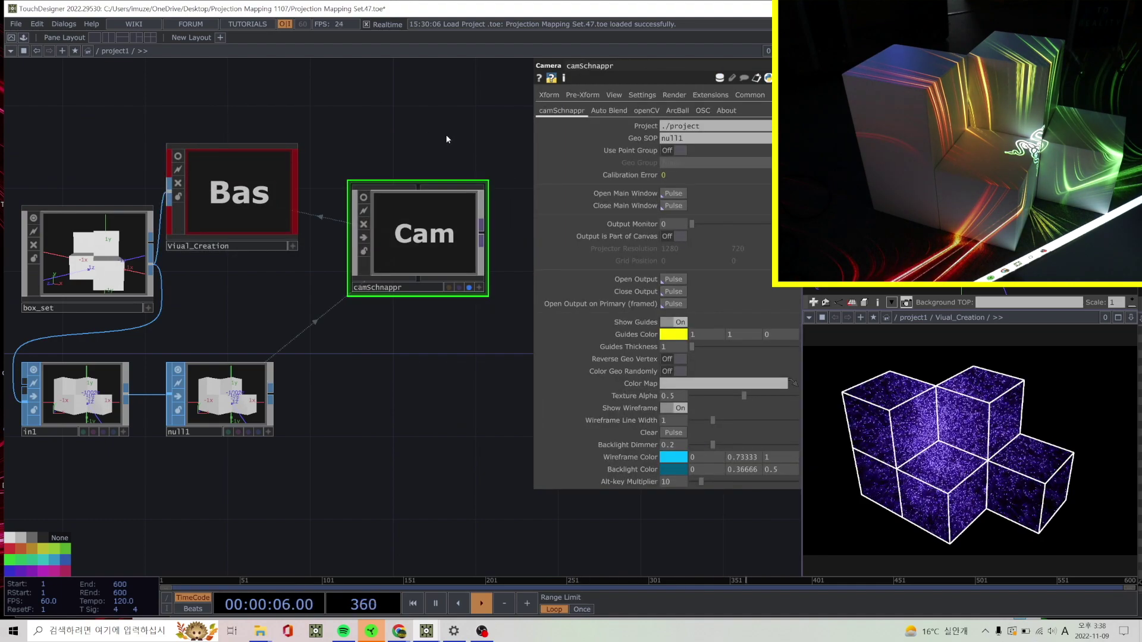
Open camSchnappr's main window, orbit the box model to an angled view from above, and move the window clear of the parameters.
left_click(674, 194)
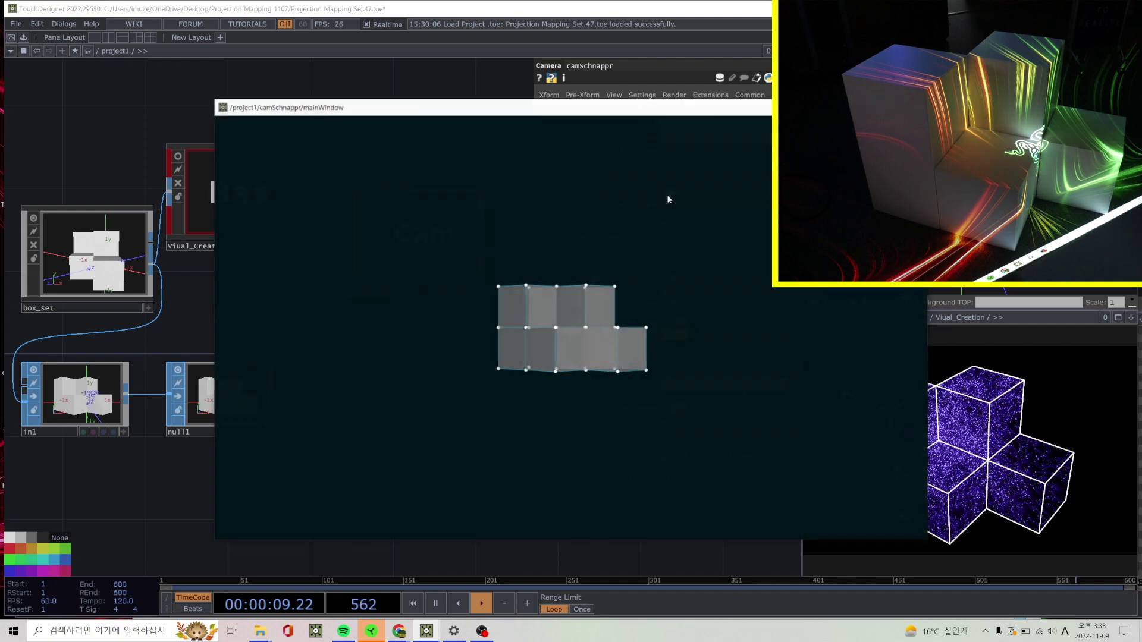
left_click_drag(560, 113, 606, 75)
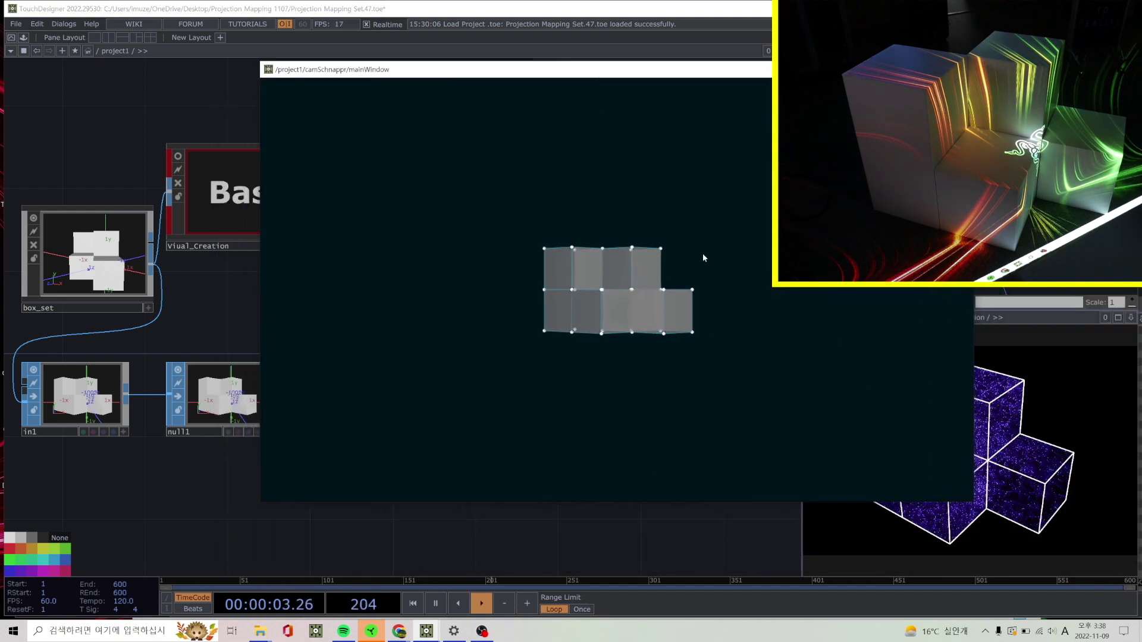
left_click_drag(690, 266, 669, 27)
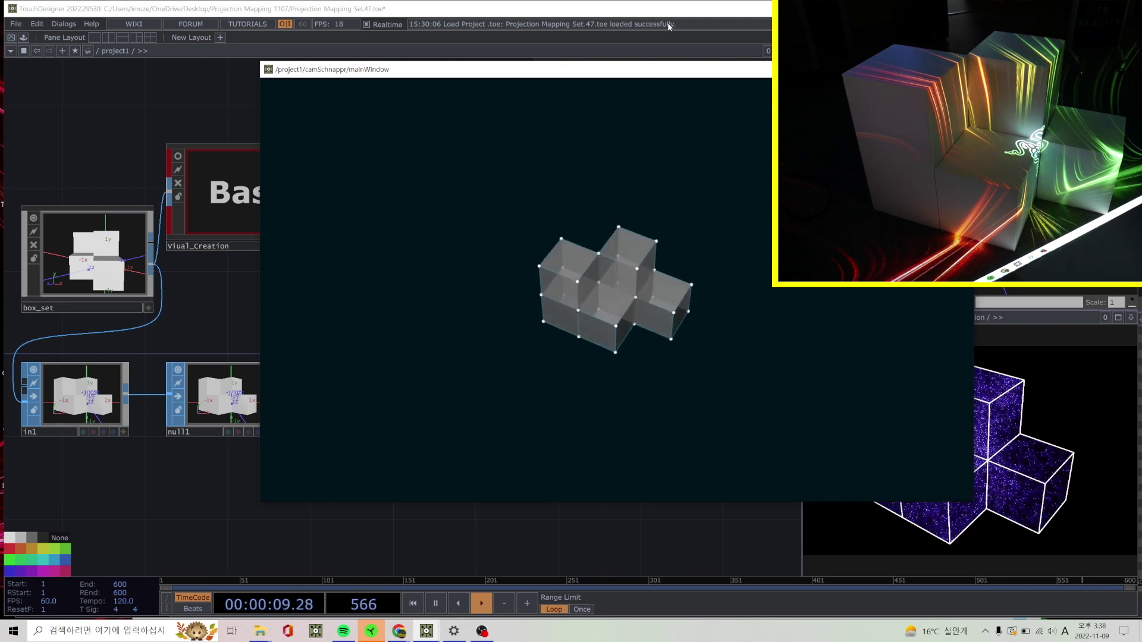
left_click_drag(657, 70, 281, 19)
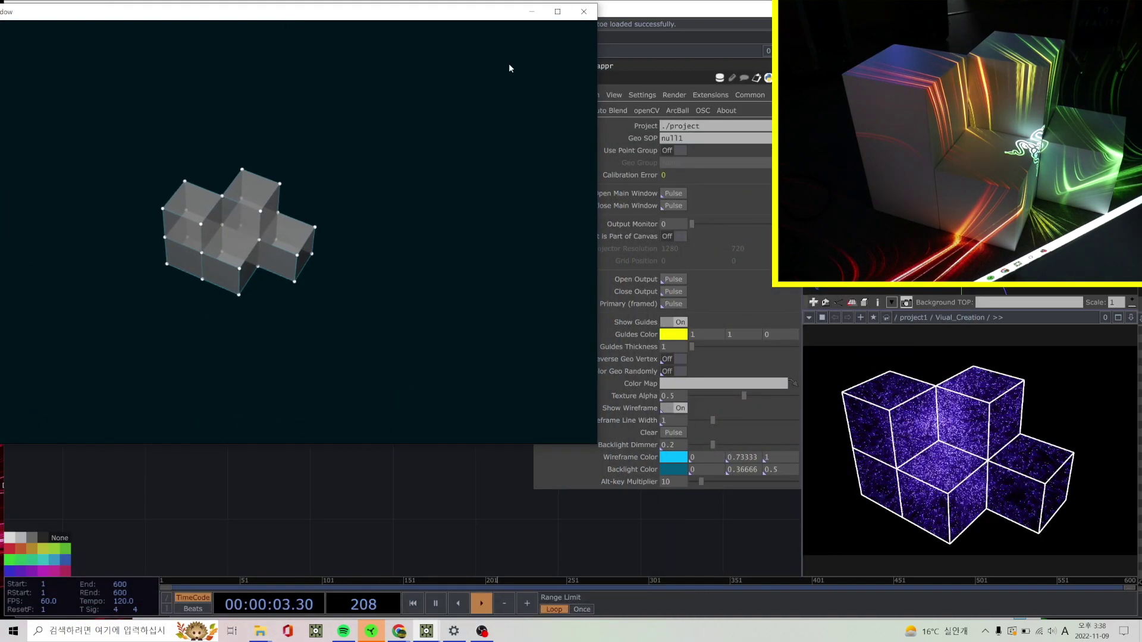
left_click_drag(491, 12, 465, 28)
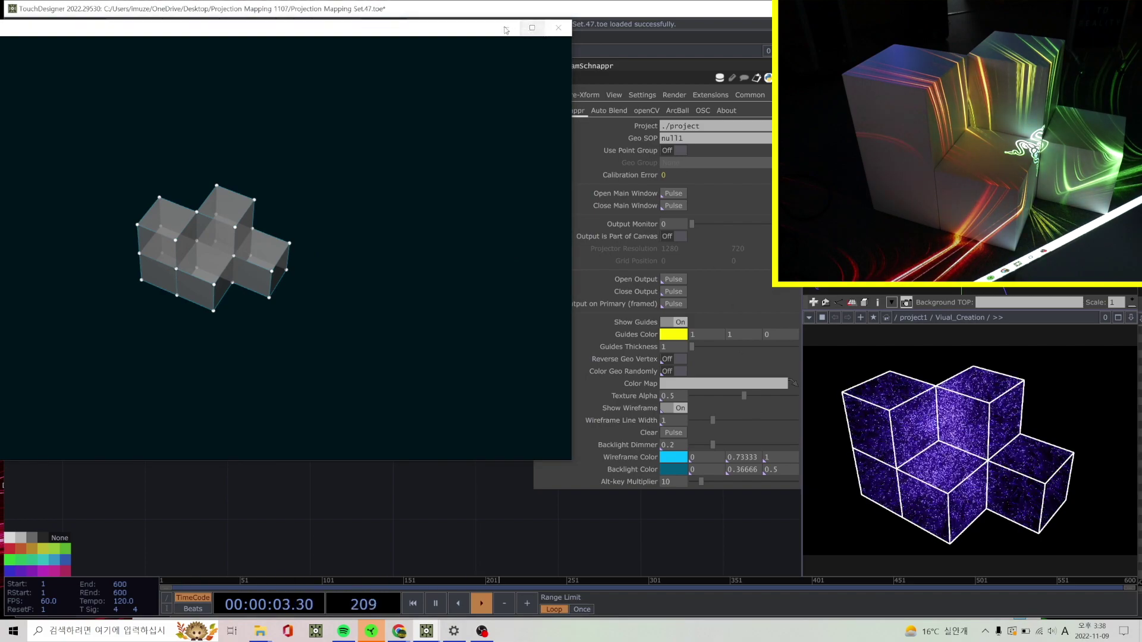
left_click_drag(443, 33, 362, 40)
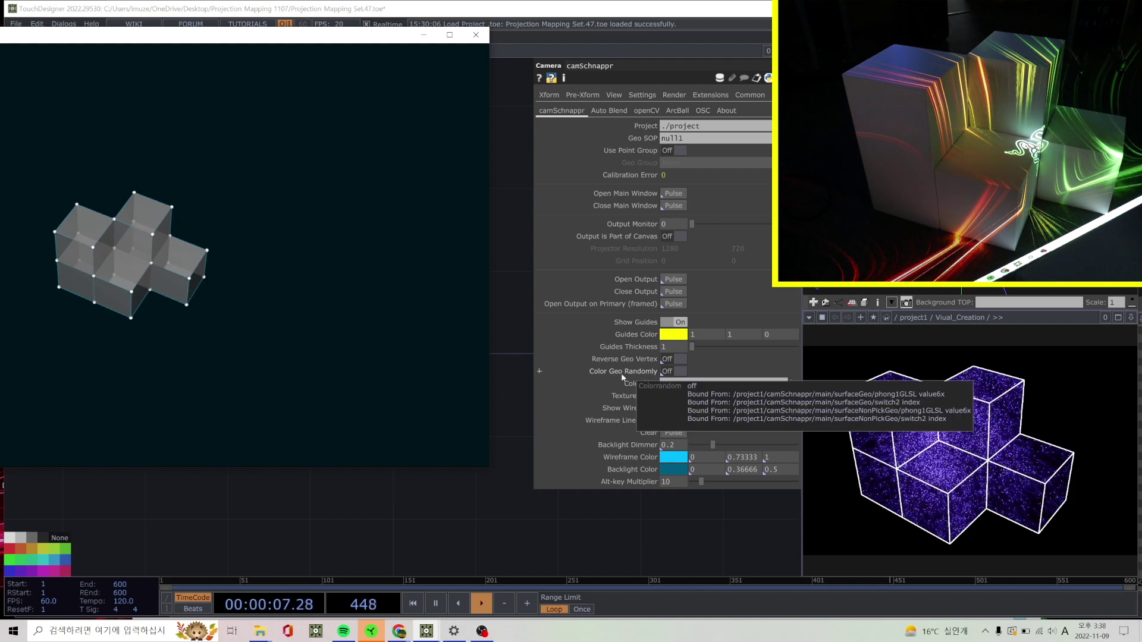
Turn on Color Geo Randomly for camSchnappr and open its output on monitor 1.
left_click(674, 372)
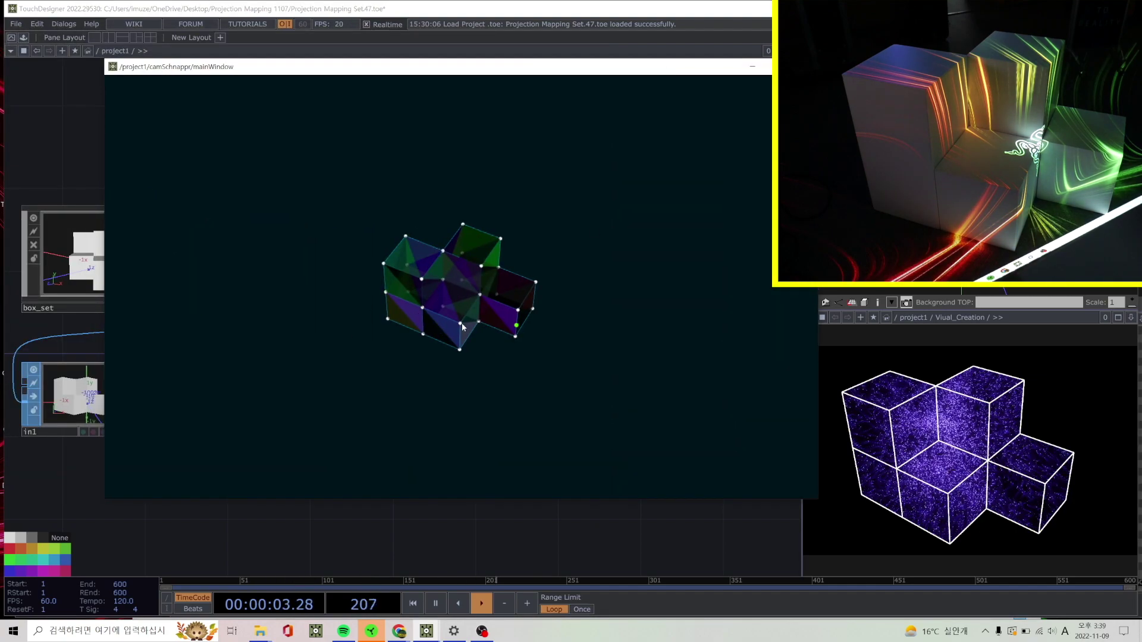
left_click_drag(568, 66, 361, 111)
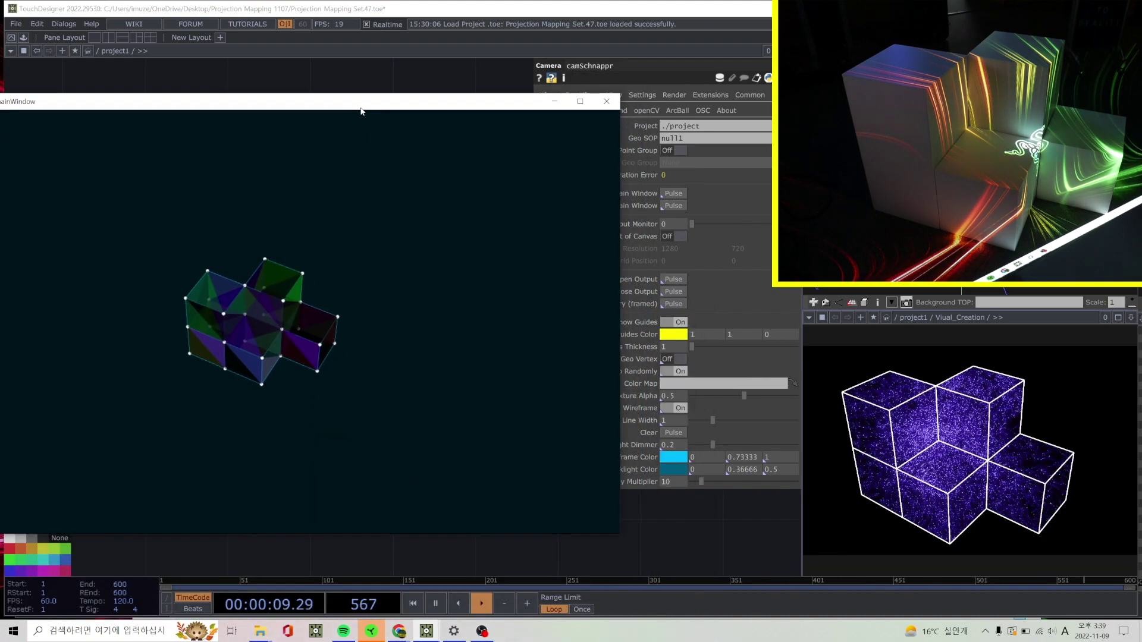
left_click_drag(489, 104, 434, 69)
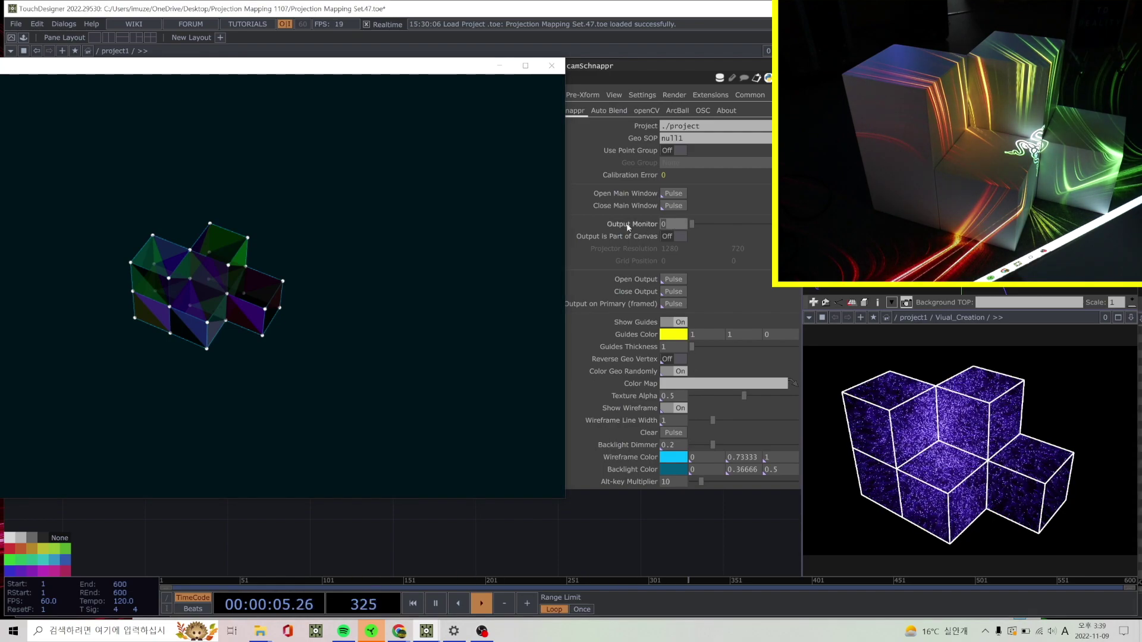
left_click_drag(664, 226, 686, 223)
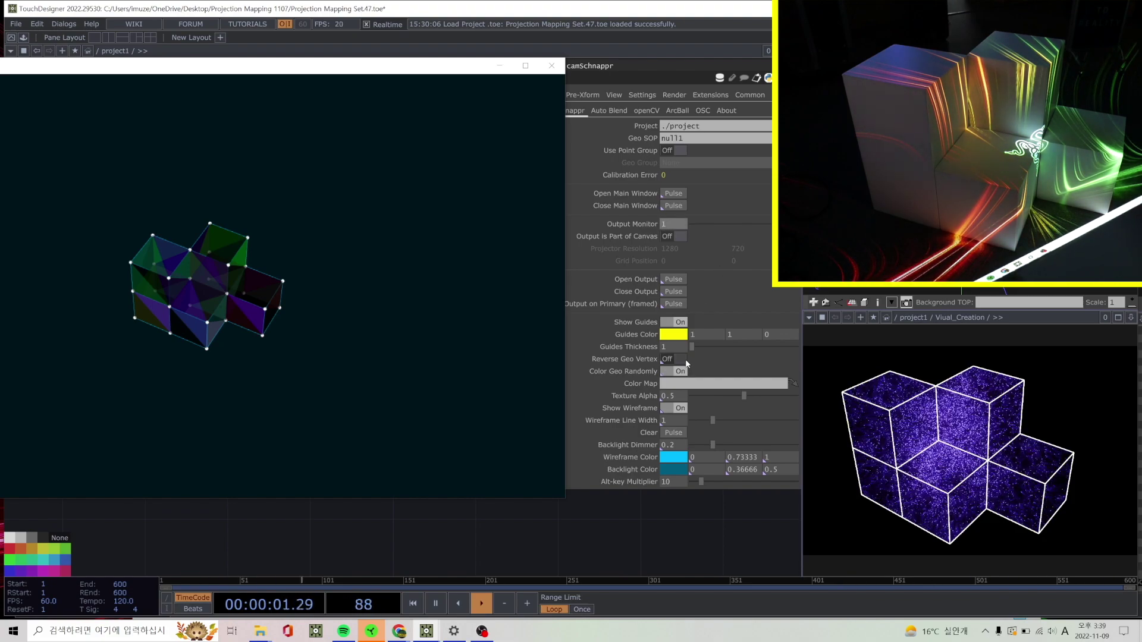
left_click(673, 282)
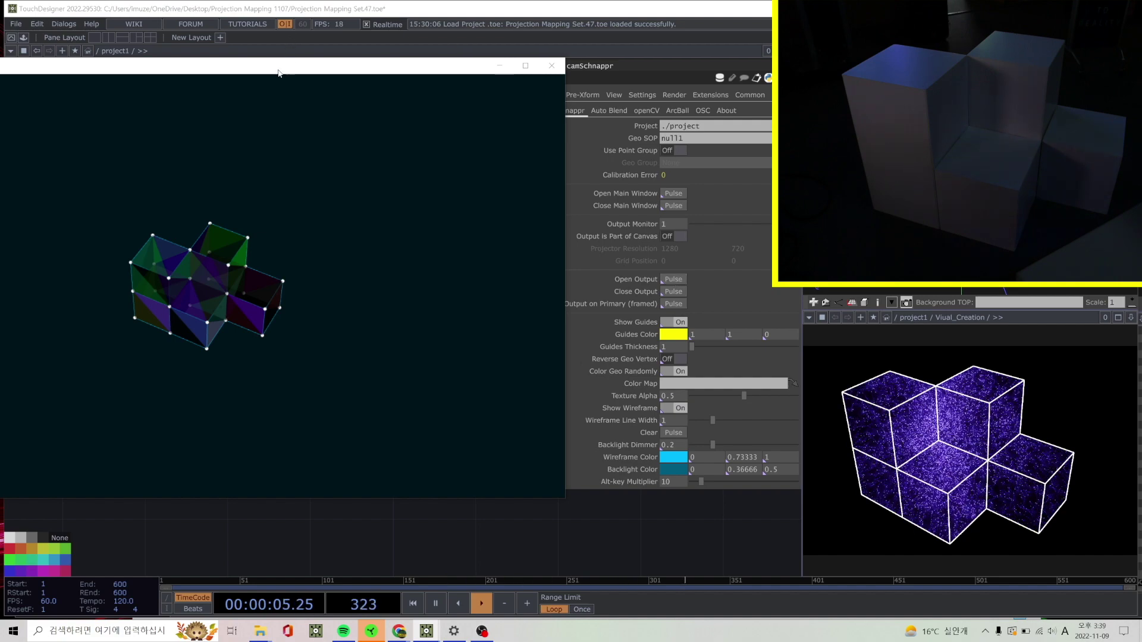
Place camSchnappr's main window over the network, then orbit and enlarge the box model to resemble the physical boxes' viewpoint.
left_click_drag(278, 73, 729, 73)
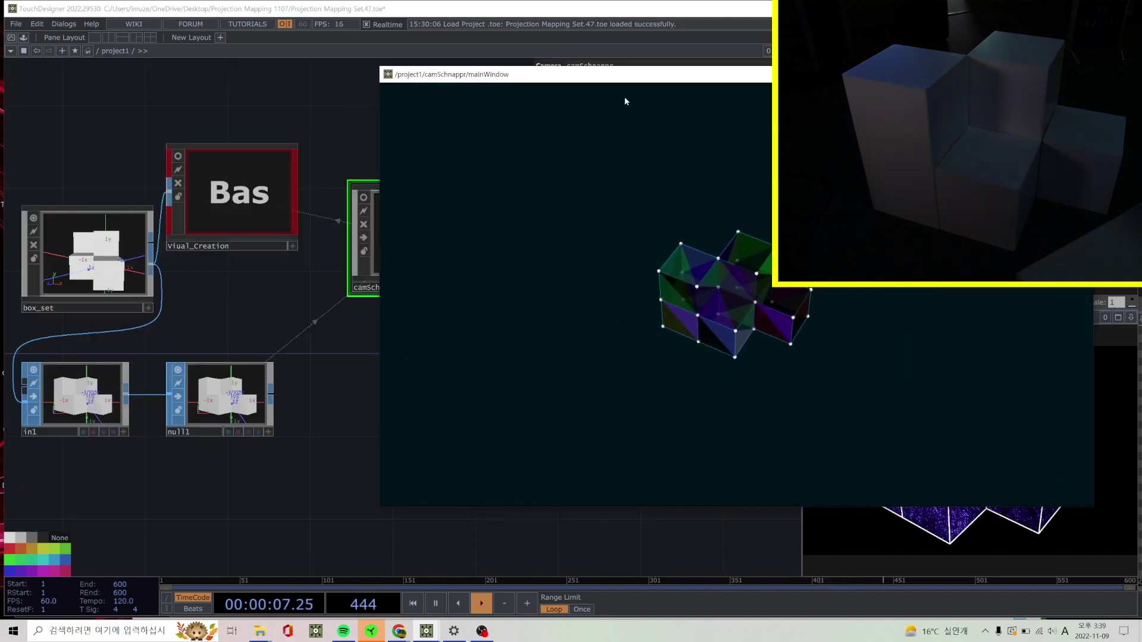
left_click_drag(627, 77, 454, 94)
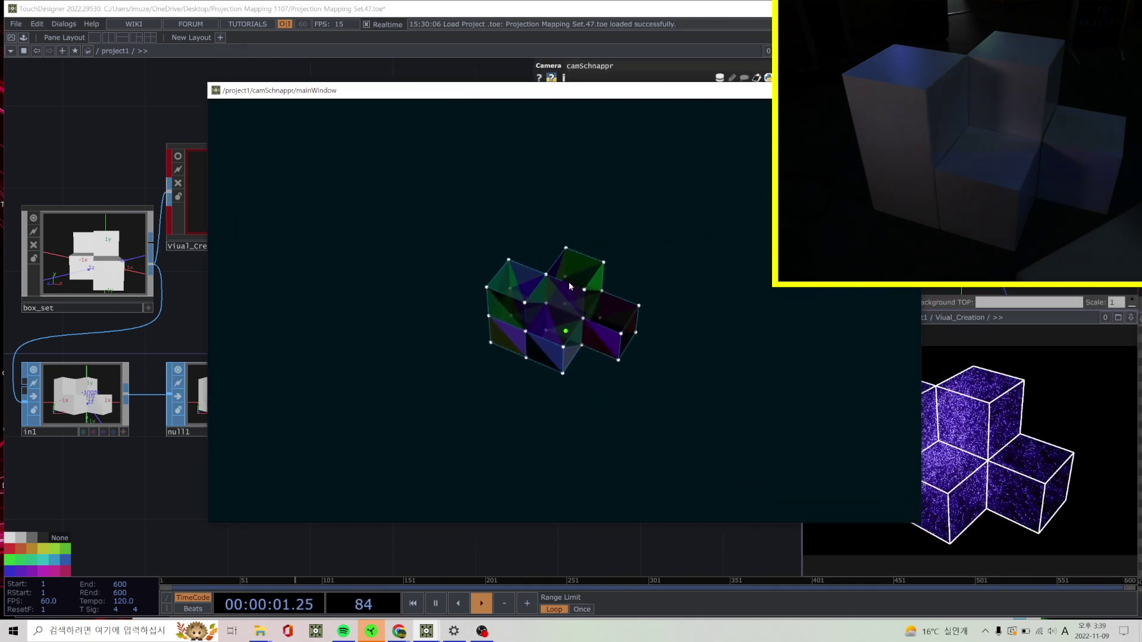
left_click_drag(606, 90, 601, 106)
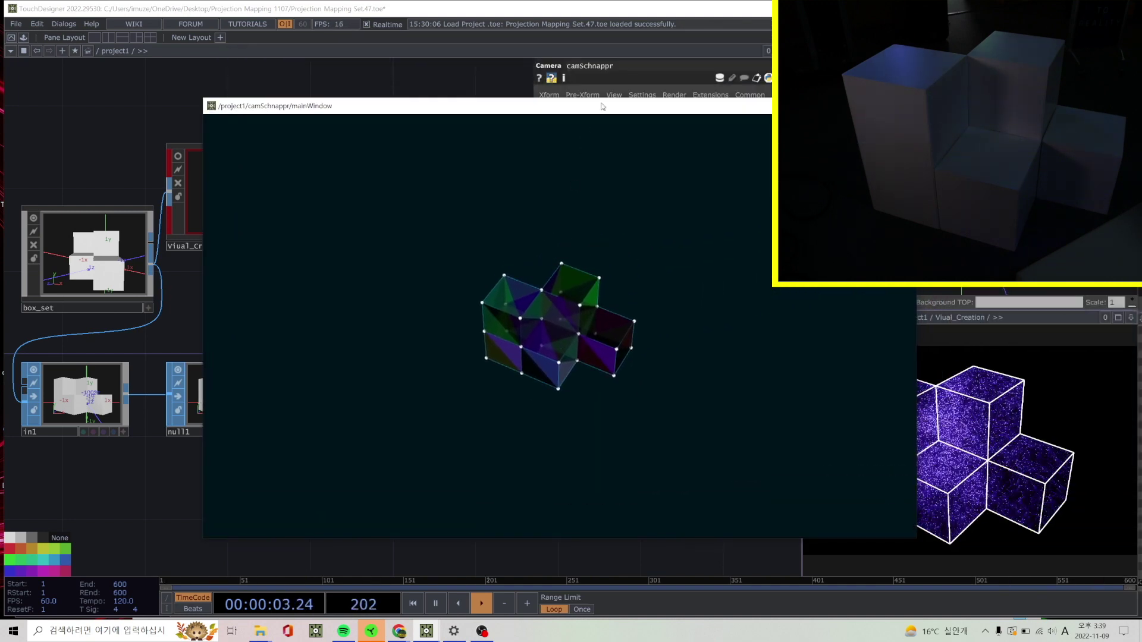
left_click(521, 318)
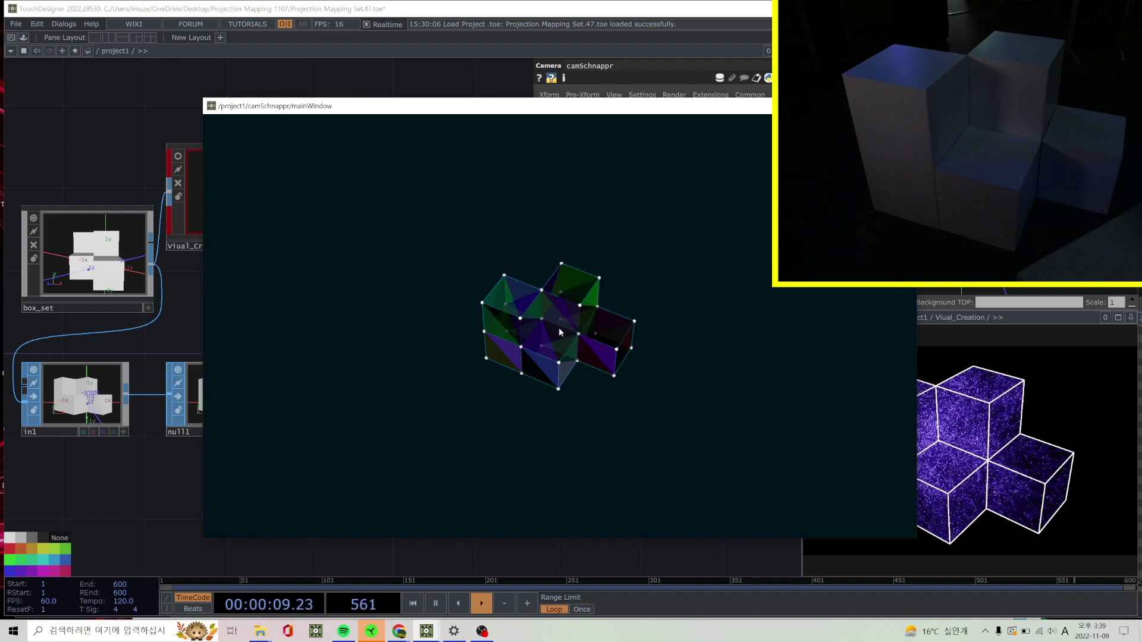
middle_click_drag(559, 327, 578, 82)
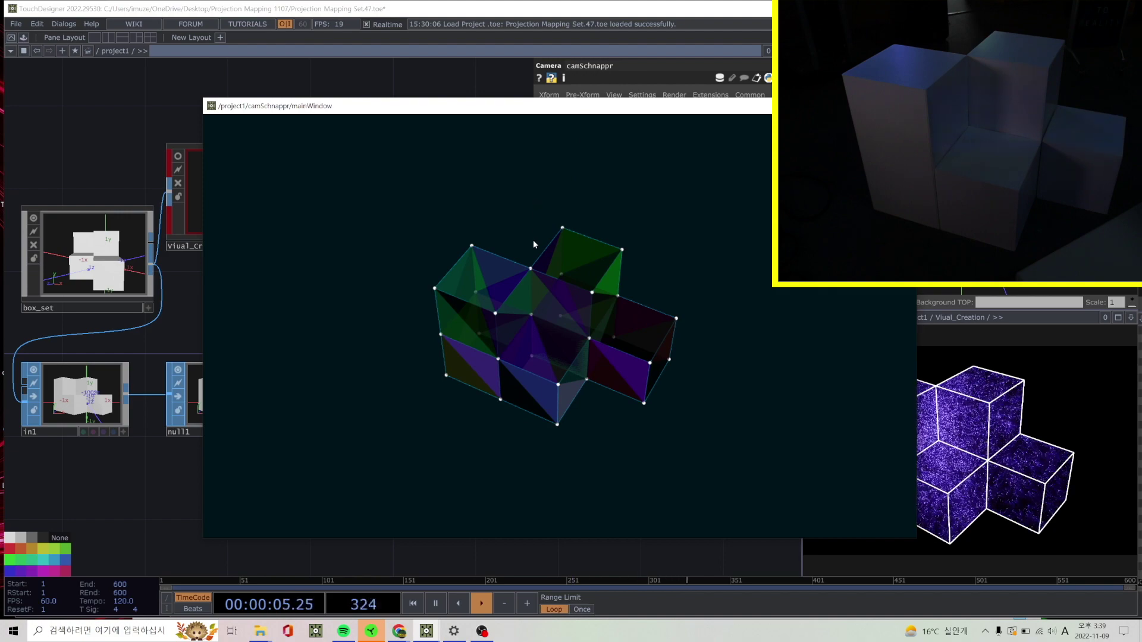
mouse_move(534, 232)
left_mouse_down()
mouse_move(493, 258)
mouse_move(532, 222)
left_mouse_up()
left_click_drag(659, 262, 708, 264)
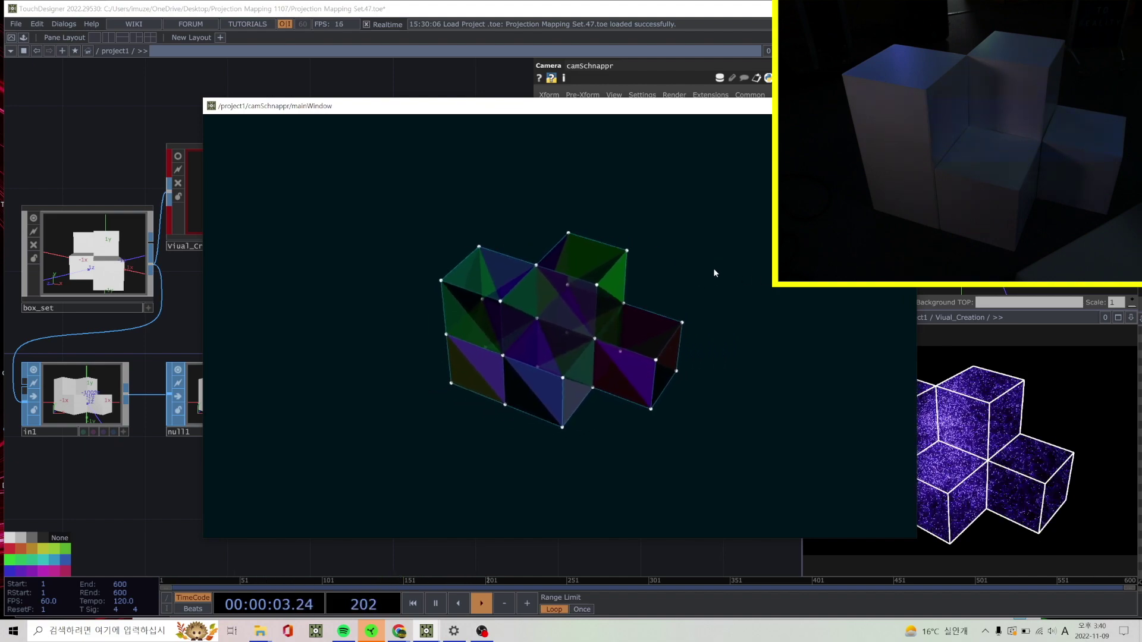
middle_click_drag(589, 307, 614, 167)
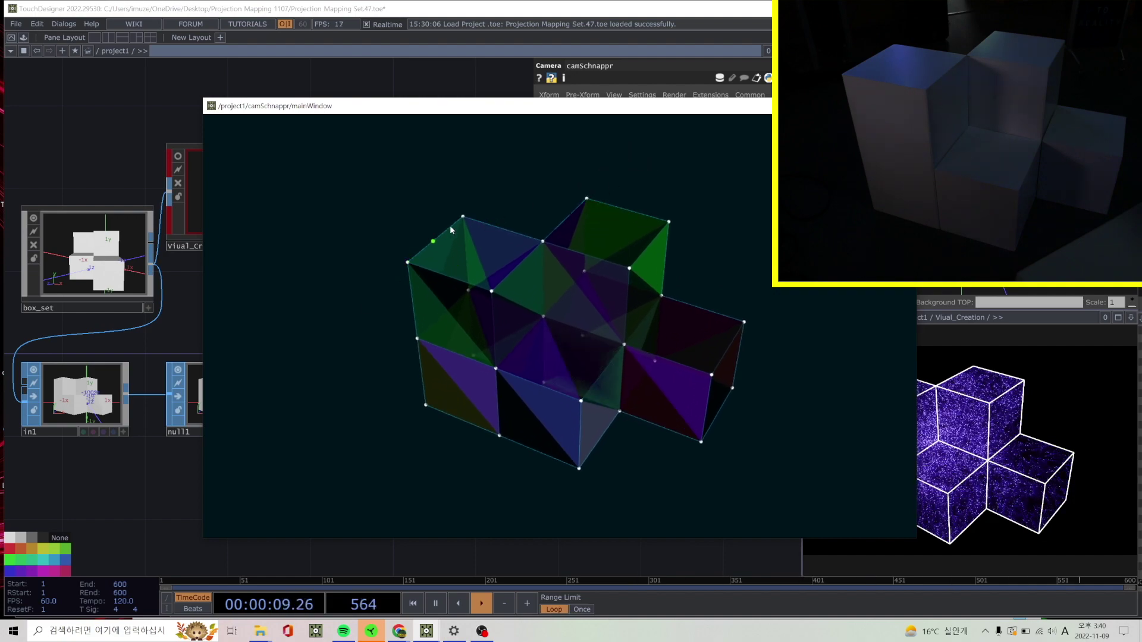
Mark seven calibration points, 0 to 6, on the outer corners of the box model in camSchnappr's main window.
left_click(408, 264)
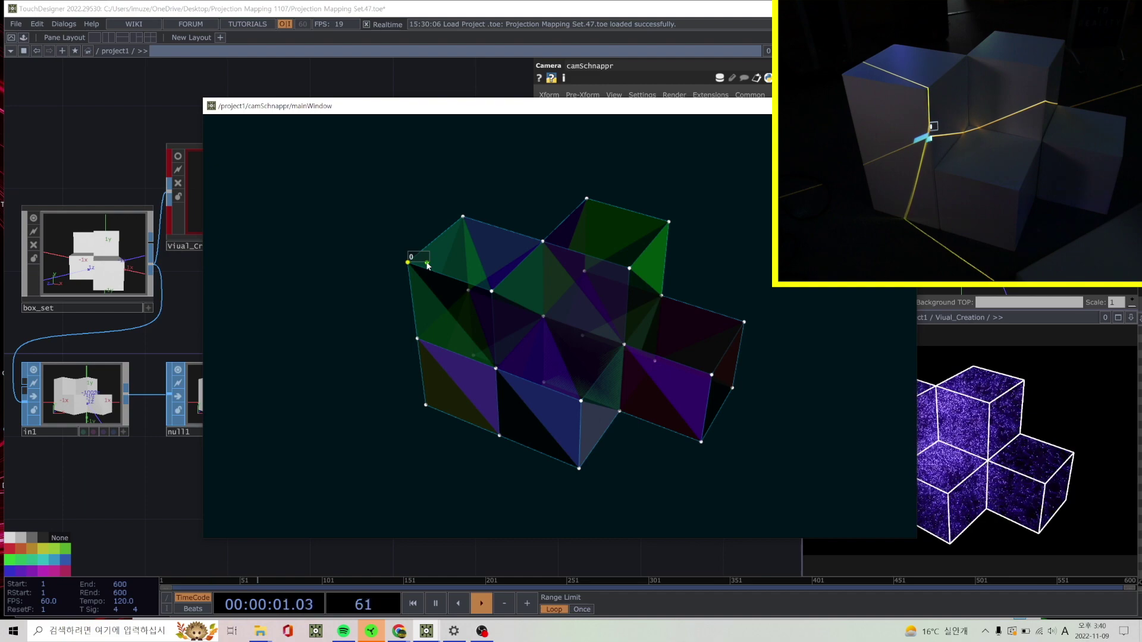
left_click(543, 241)
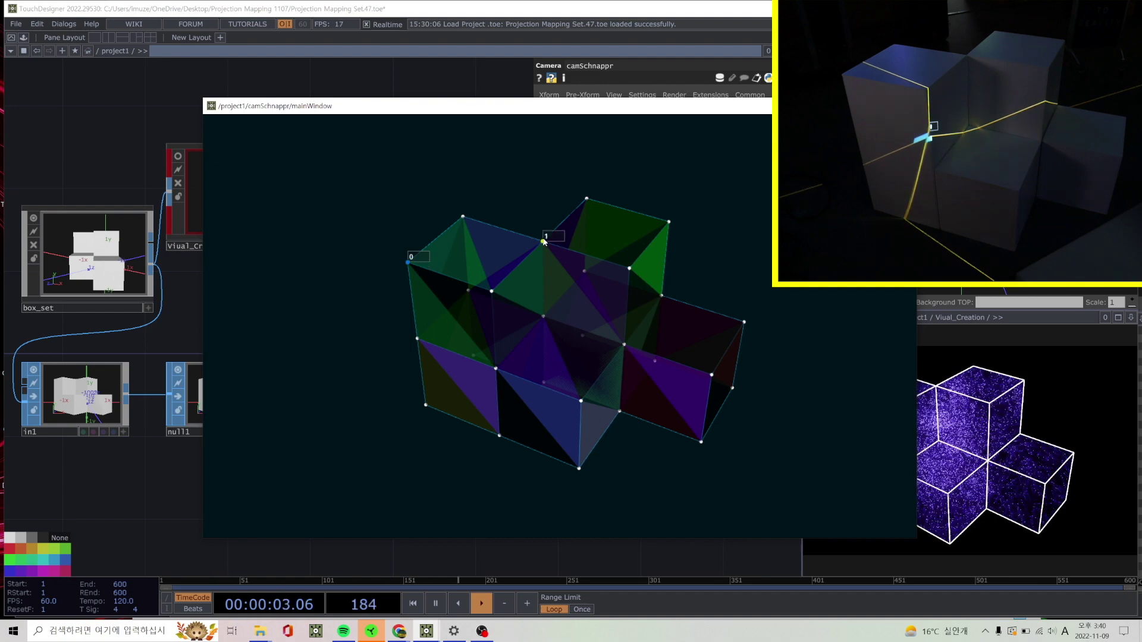
left_click(669, 223)
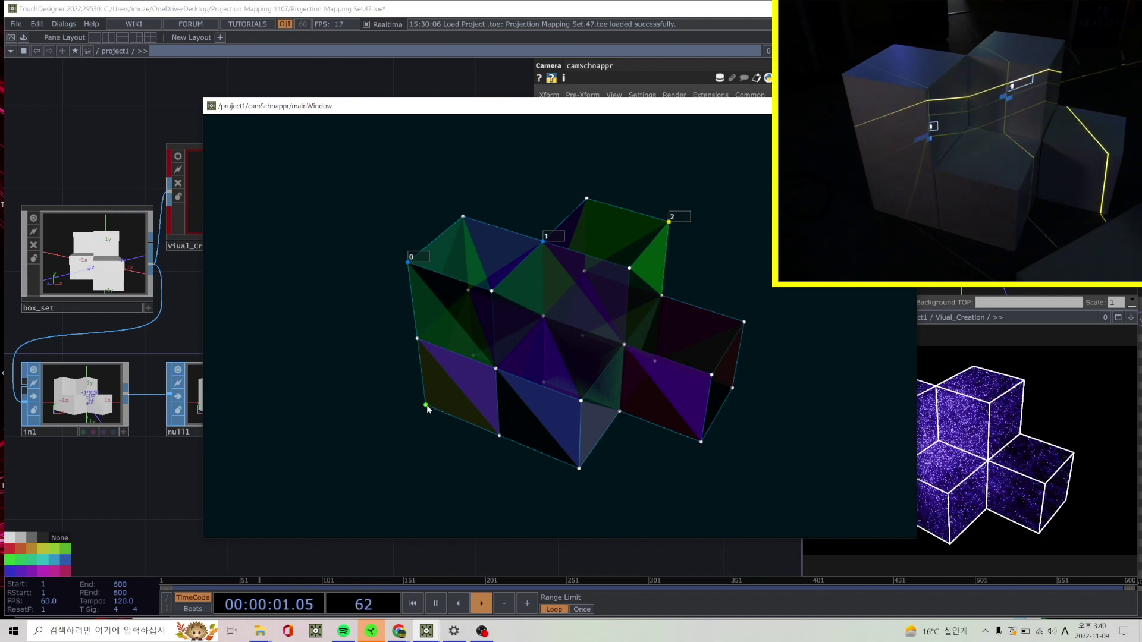
left_click(578, 469)
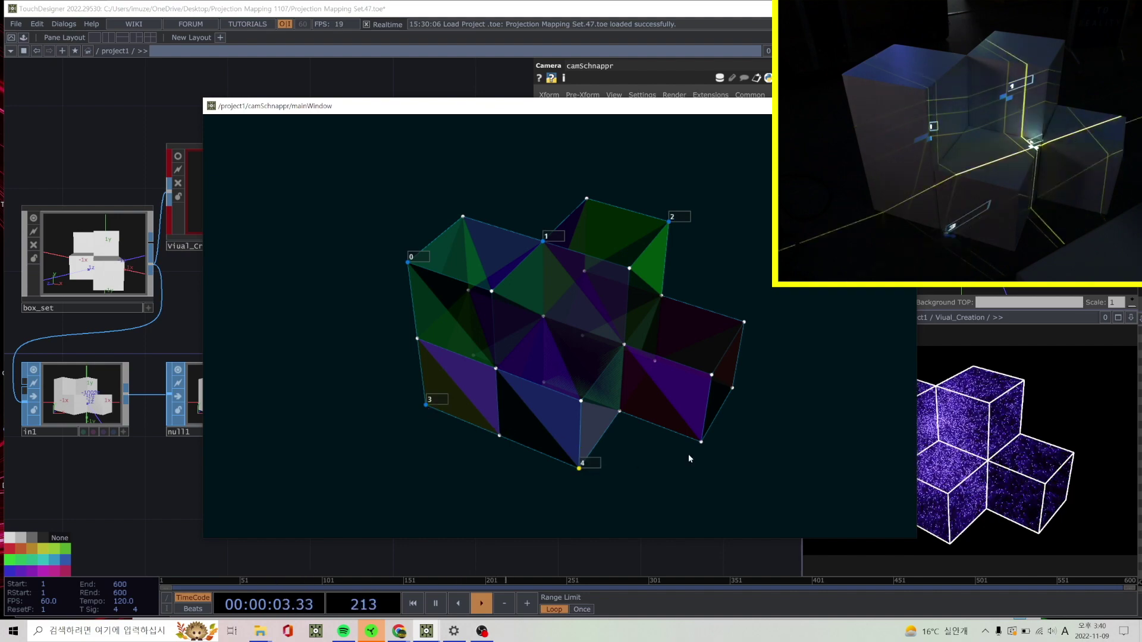
left_click(732, 388)
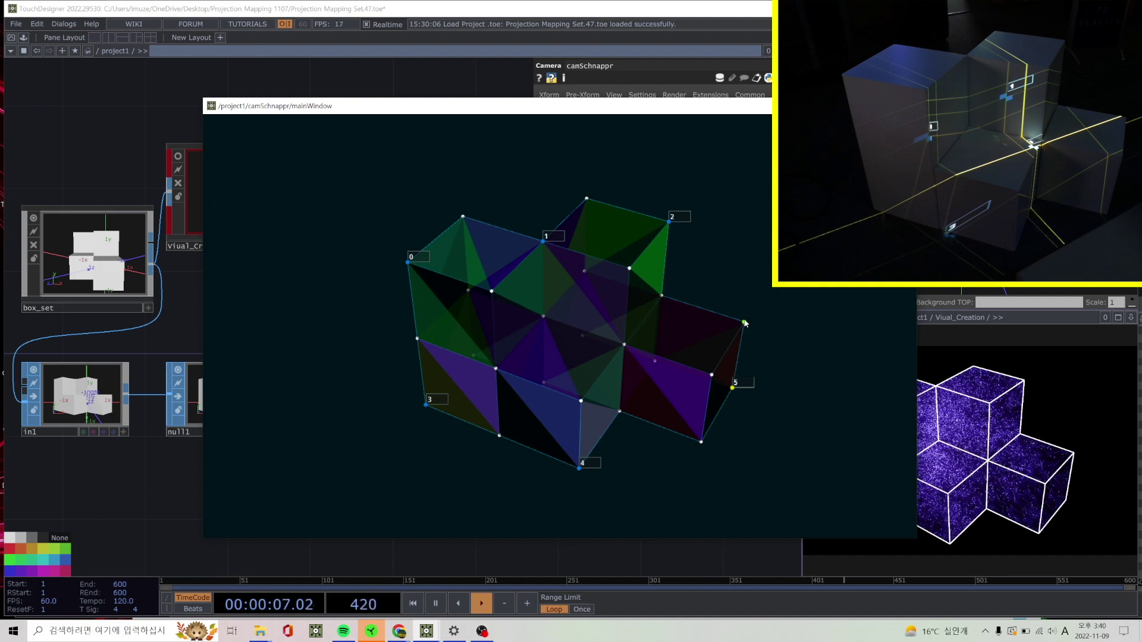
left_click(744, 323)
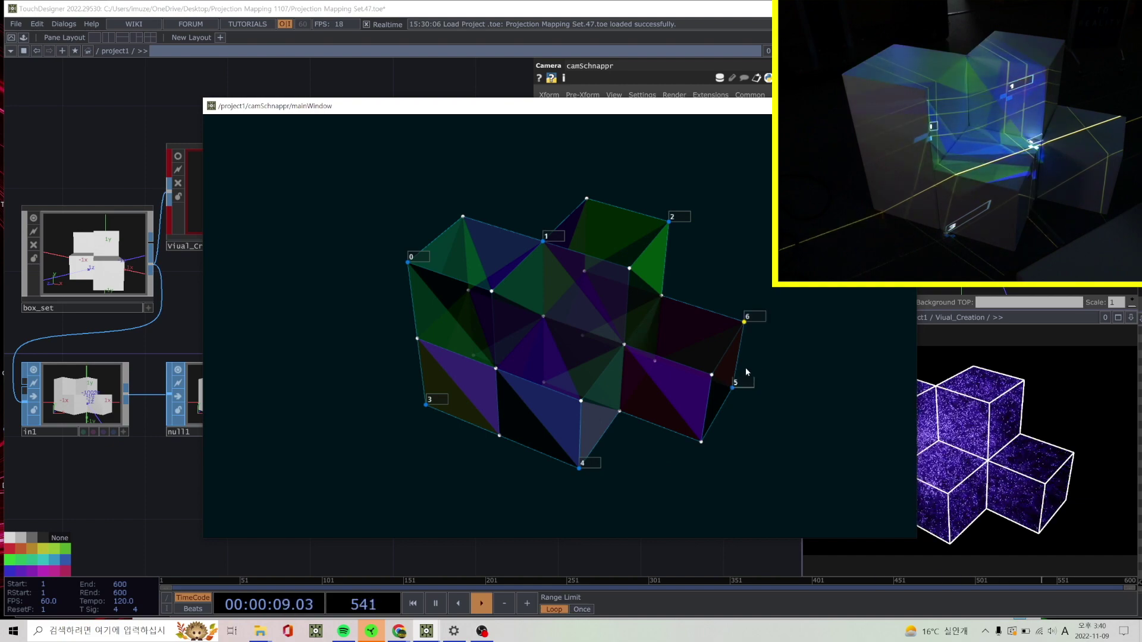
Align each of the calibration points 0 to 6 with its matching corner on the physical boxes, with the main window shifted aside.
left_click_drag(697, 107, 604, 113)
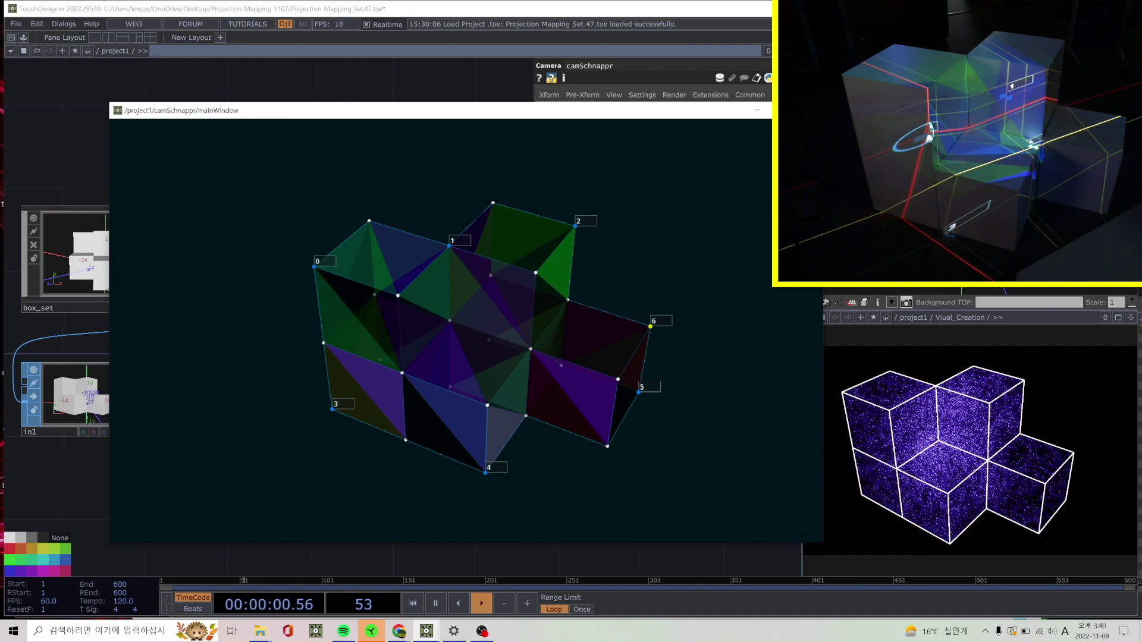
left_click(314, 267)
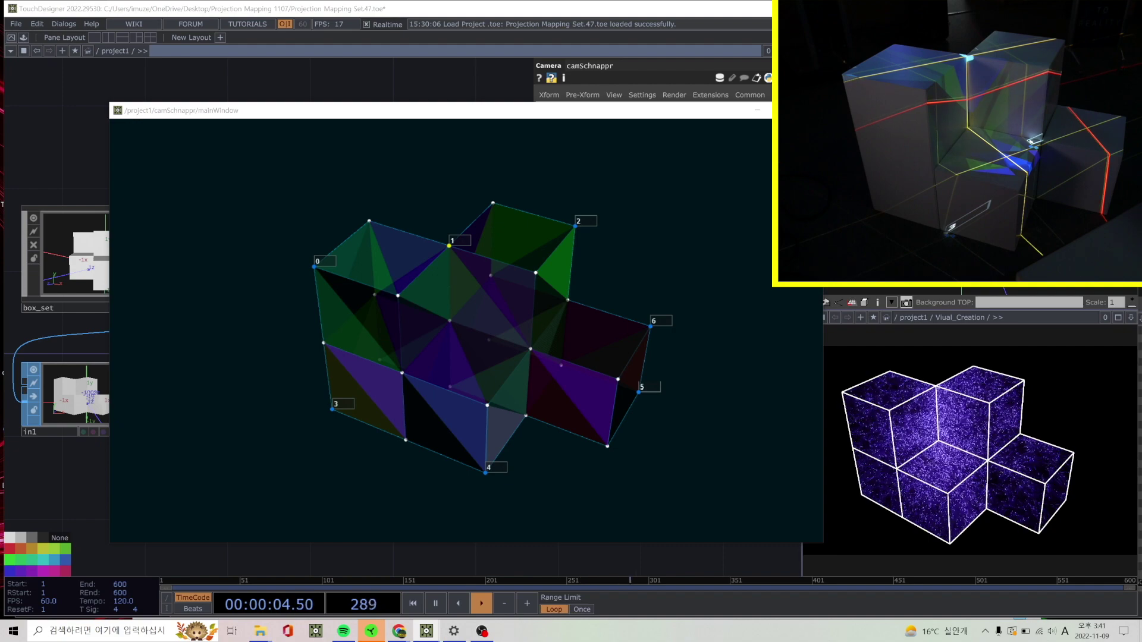
left_click(574, 226)
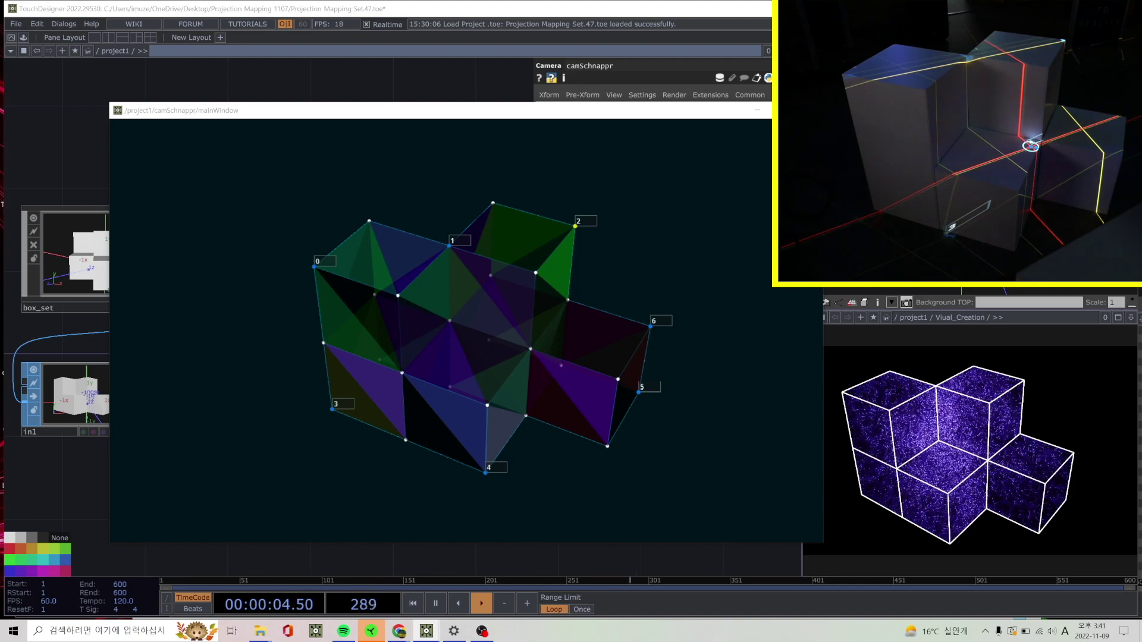
left_click(650, 325)
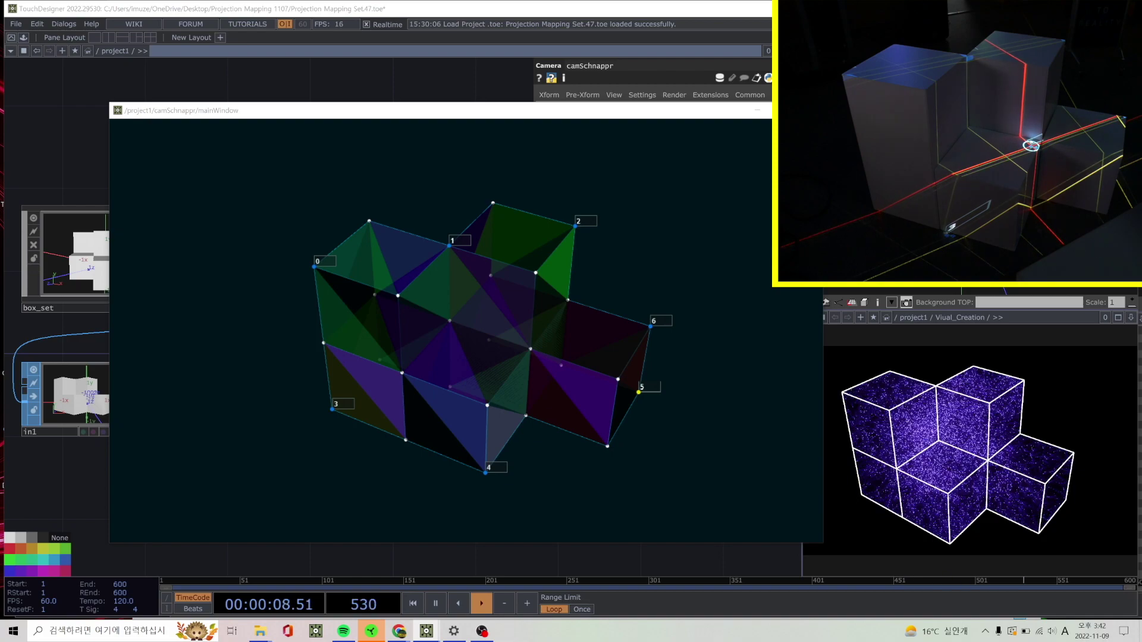
left_click(485, 473)
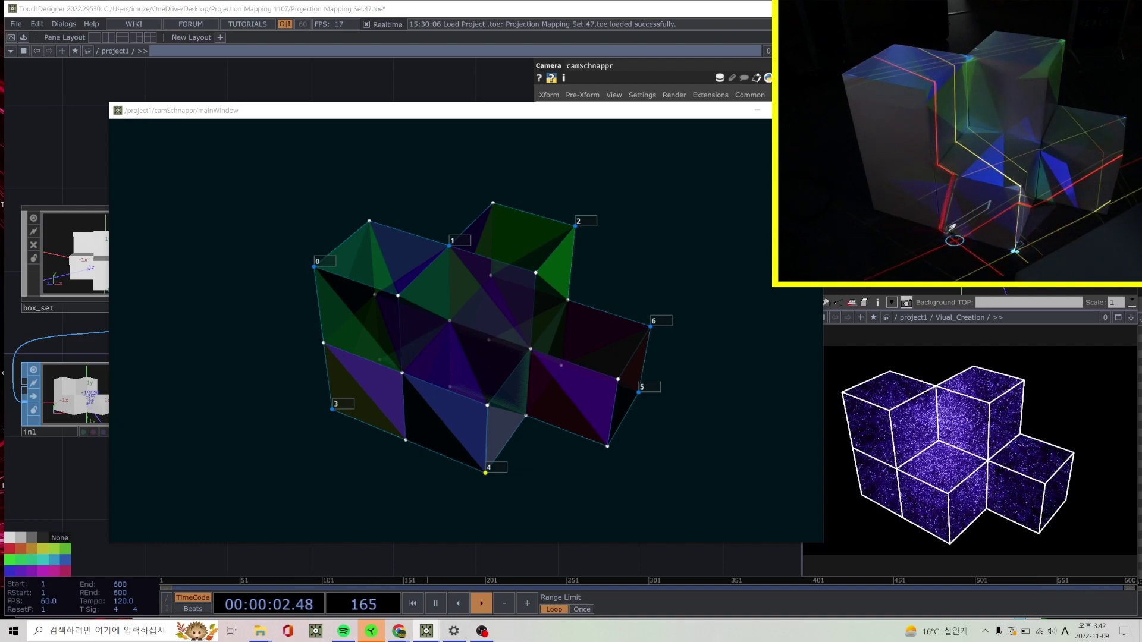
left_click(331, 410)
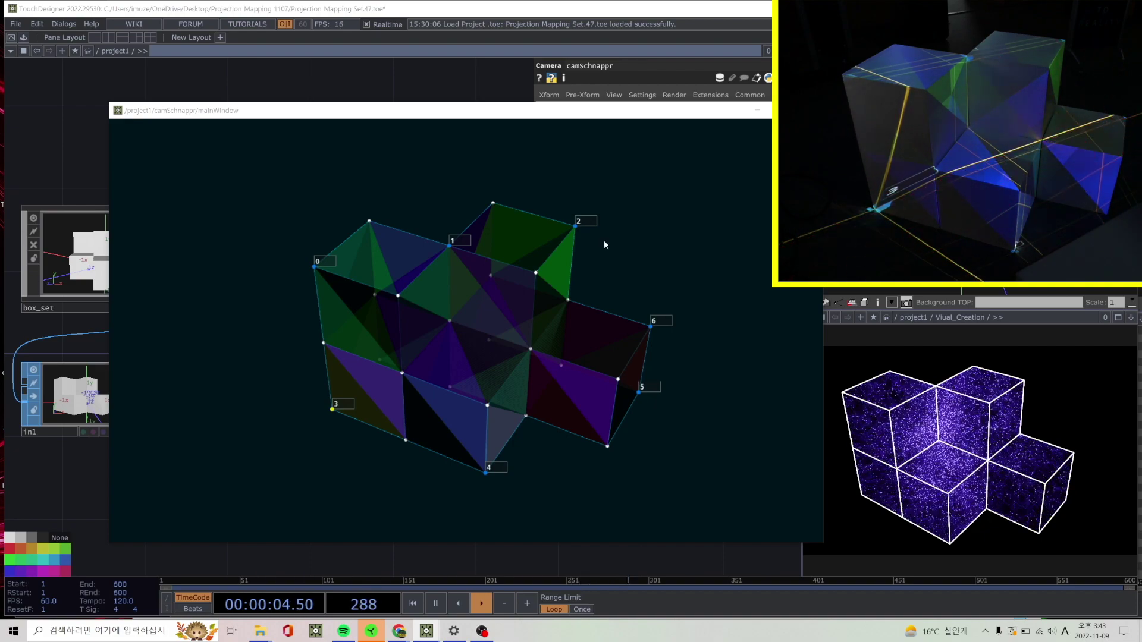
Add and align calibration points 7 and 8 on the upper front corners of the two low boxes, and close the main window.
left_click(487, 408)
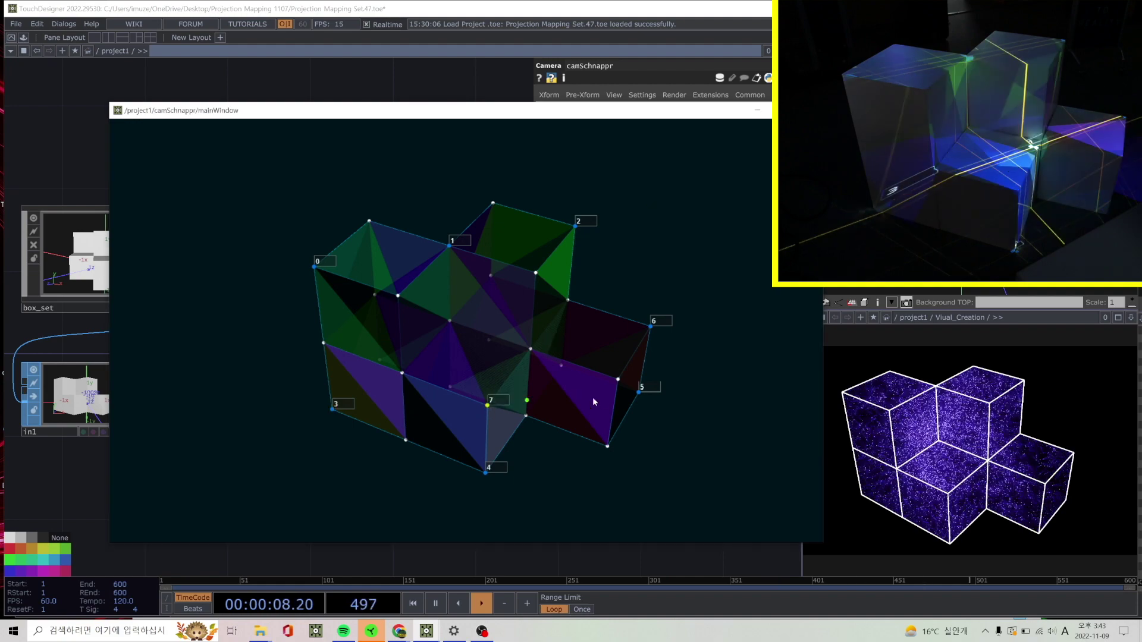
left_click(619, 382)
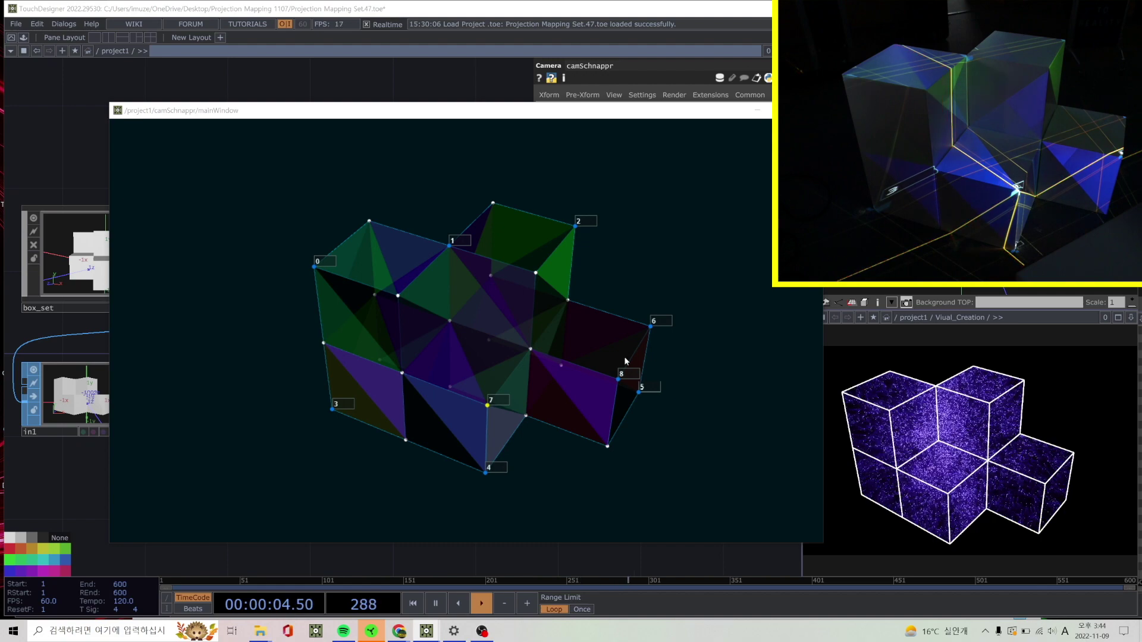
left_click_drag(682, 113, 947, 172)
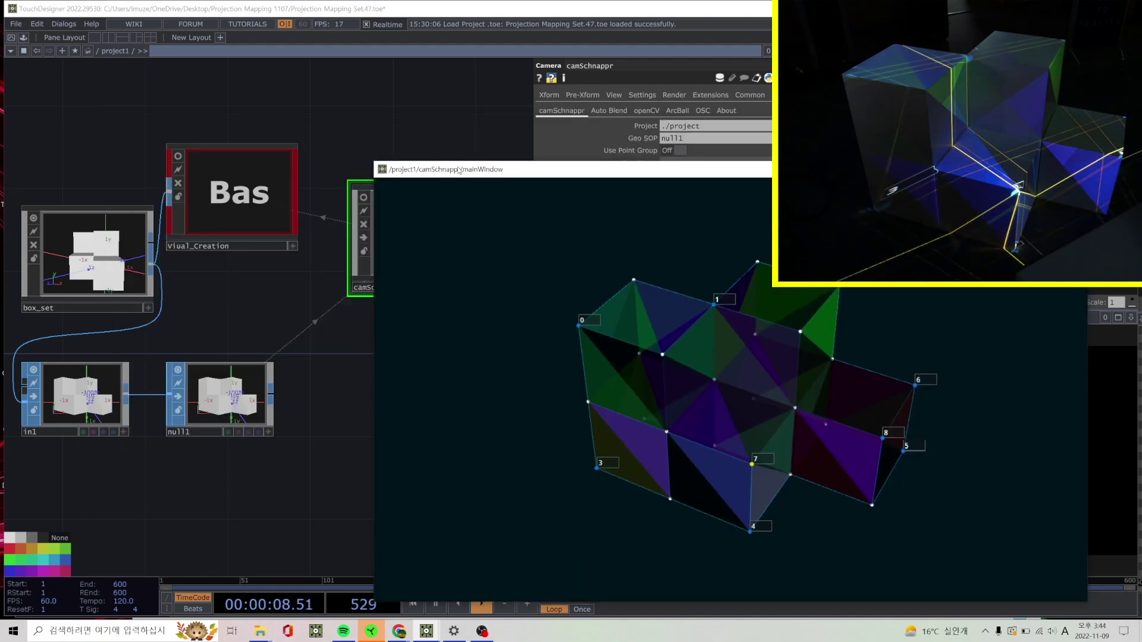
left_click_drag(545, 173, 553, 135)
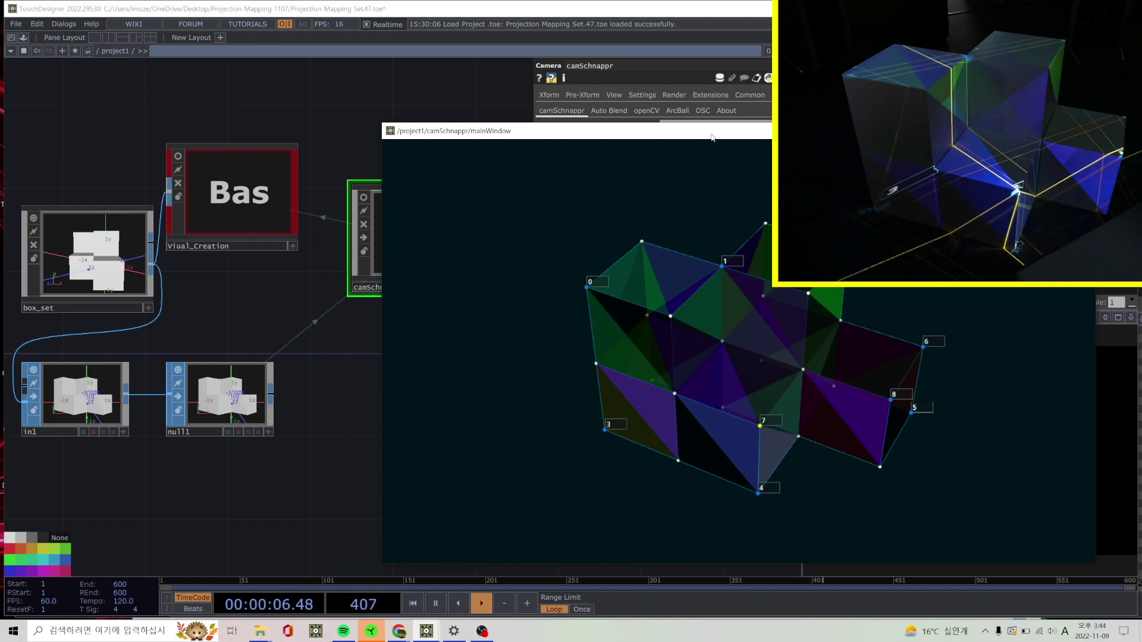
left_click_drag(711, 137, 319, 114)
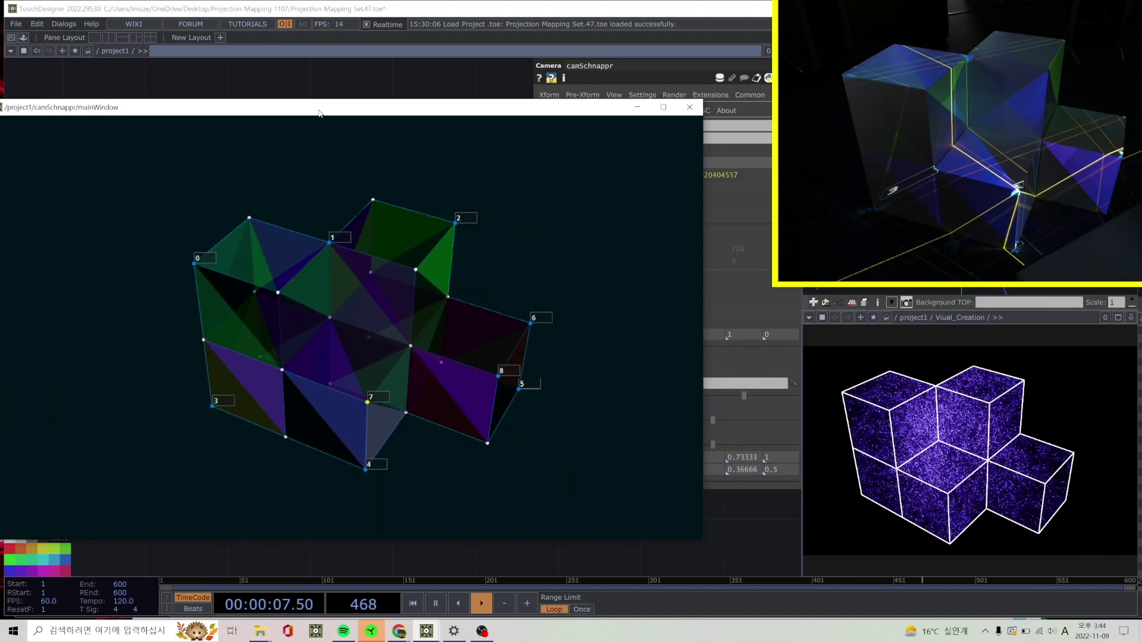
left_click(688, 111)
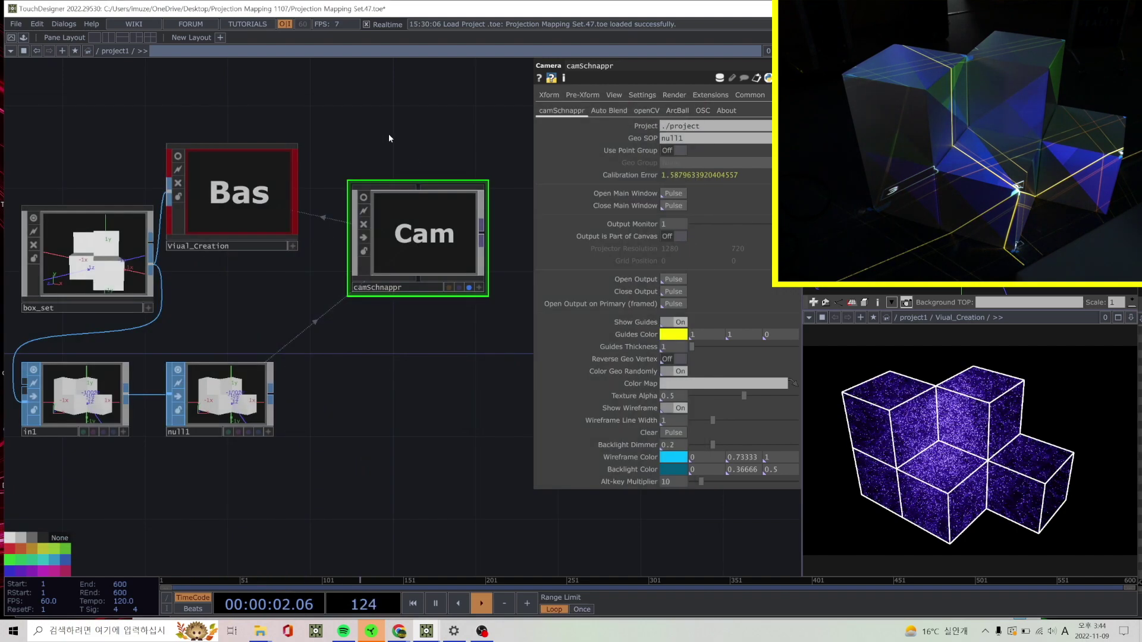
Inside Viual_Creation, add an Out TOP below null1 and connect null1's output to it.
left_click_drag(334, 178, 364, 194)
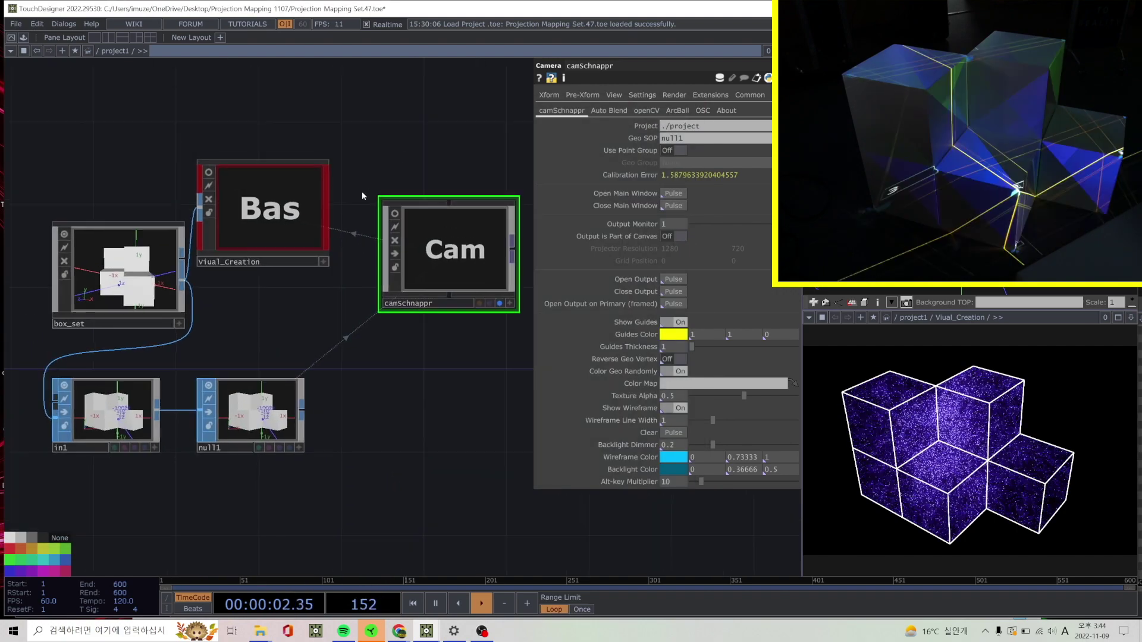
double_click(283, 217)
left_click_drag(470, 322, 372, 304)
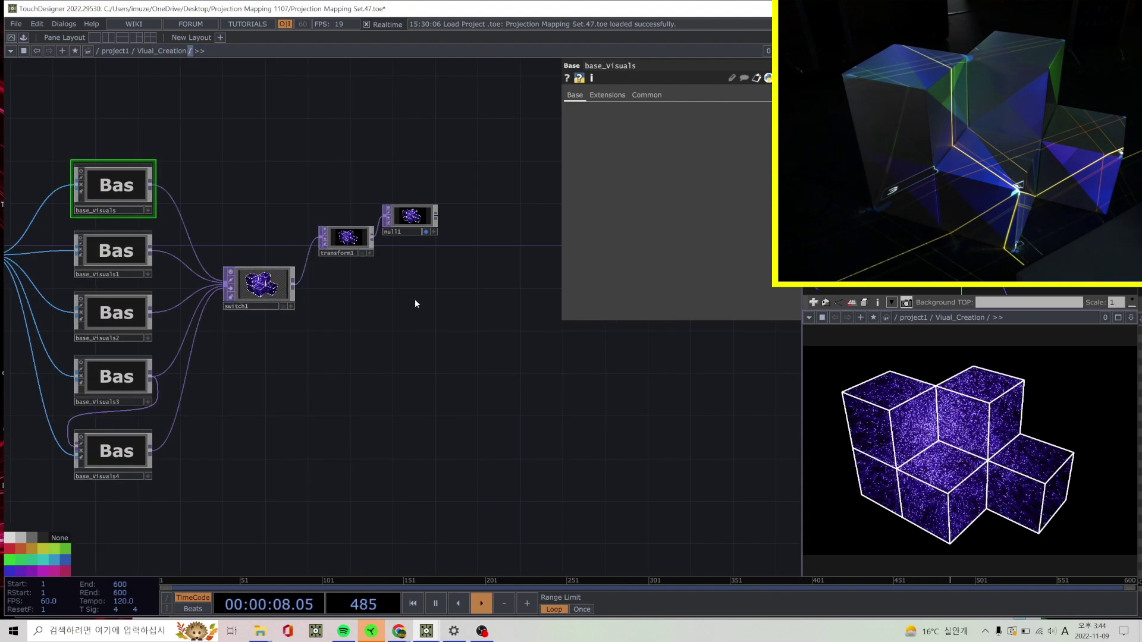
key("Tab")
left_click(254, 159)
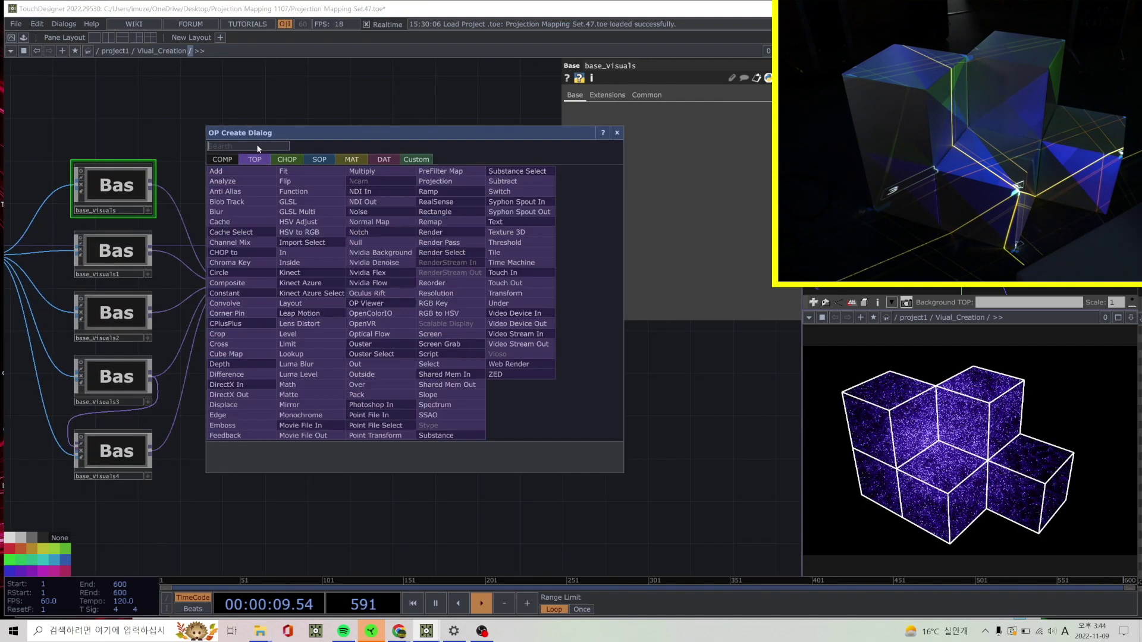
type("ou")
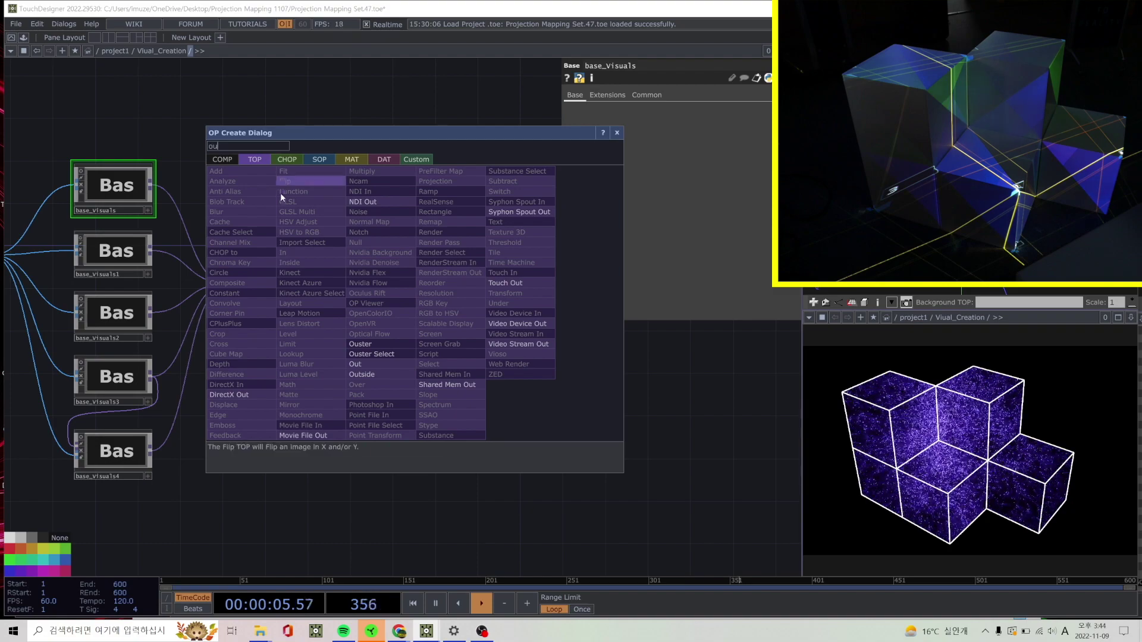
type("t")
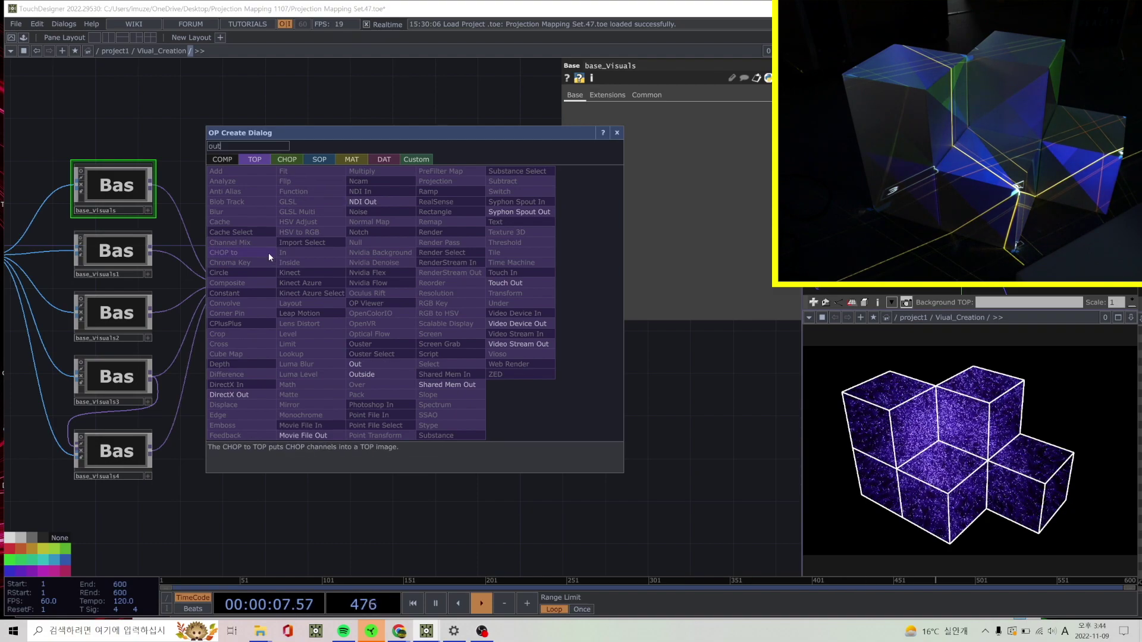
left_click(355, 364)
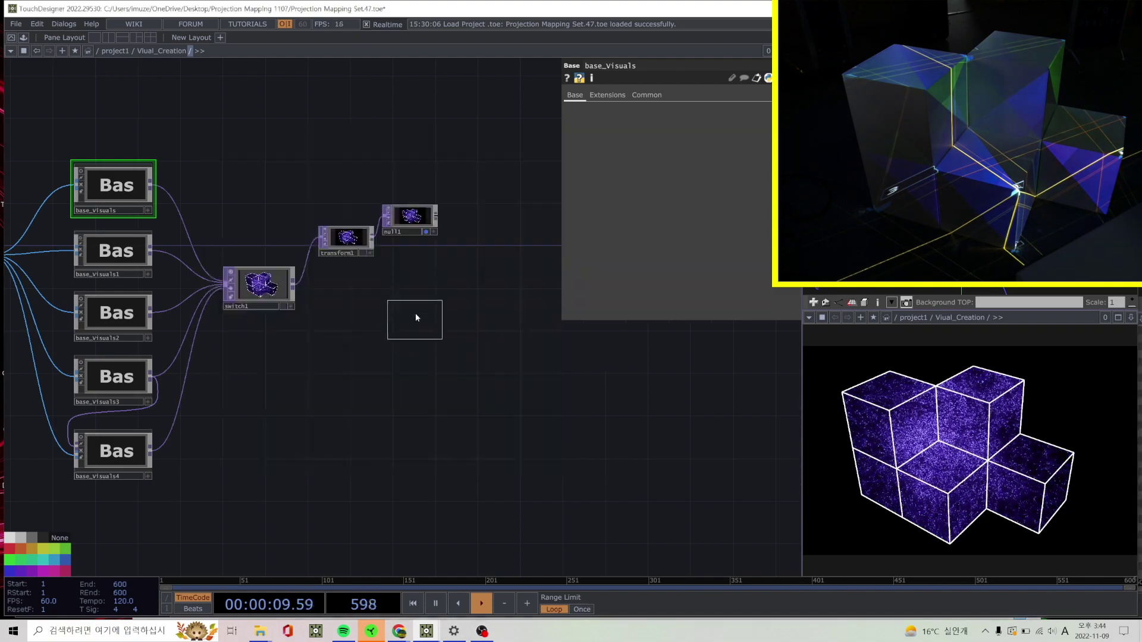
left_click(416, 299)
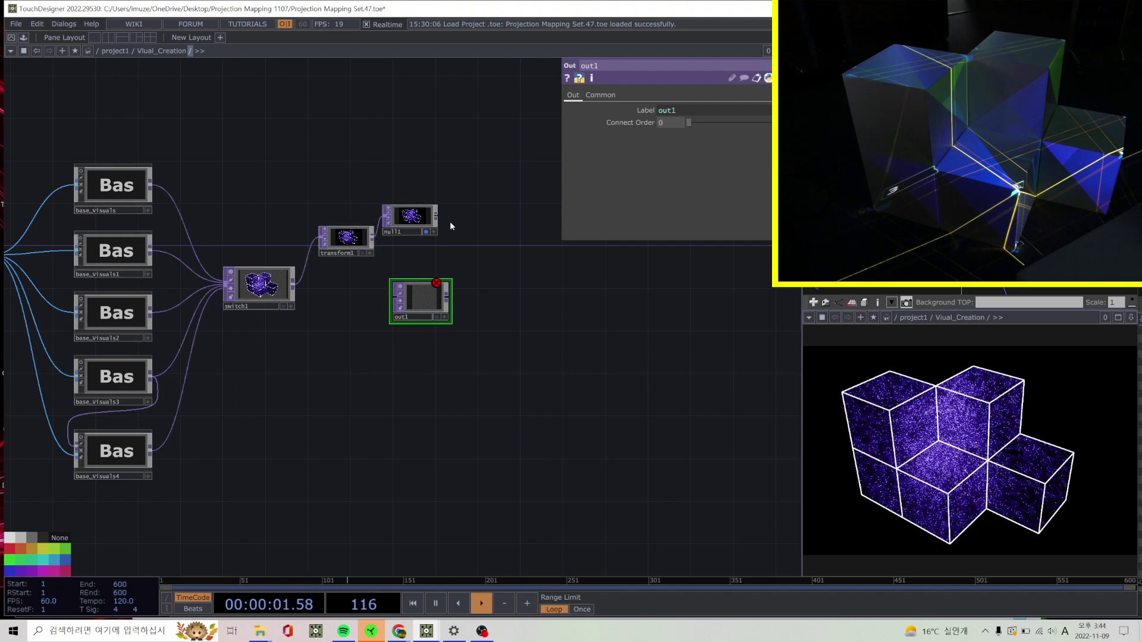
left_click_drag(437, 216, 386, 290)
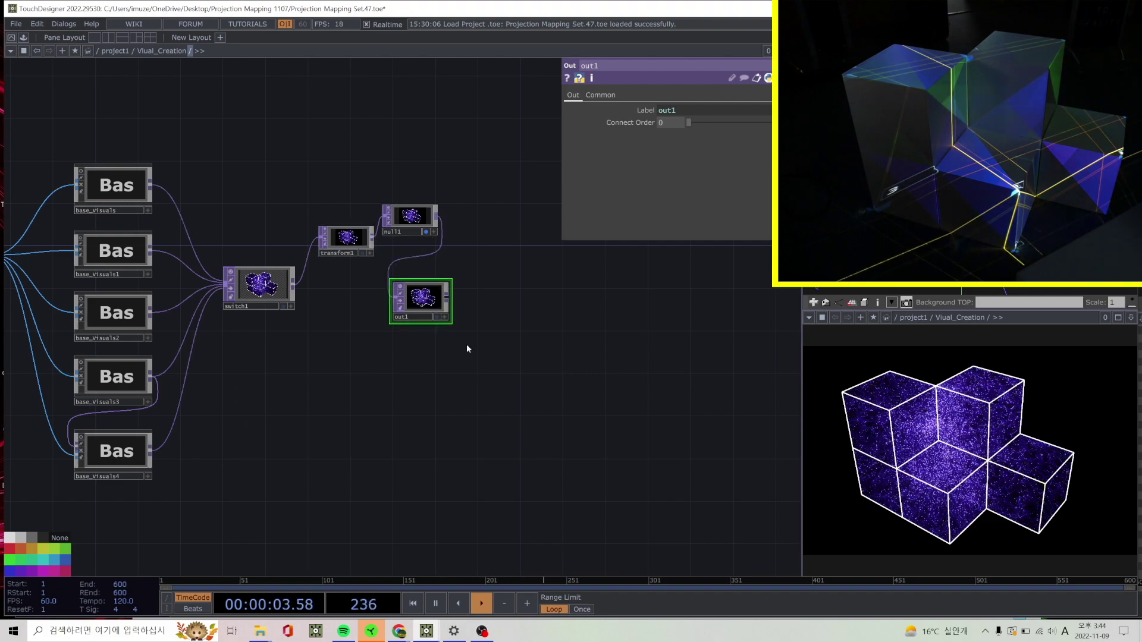
Return to the project1 network and move in1 and null1 lower to make room beneath Viual_Creation.
key("u")
scroll(466, 349, "down", 8)
scroll(468, 400, "up", 3)
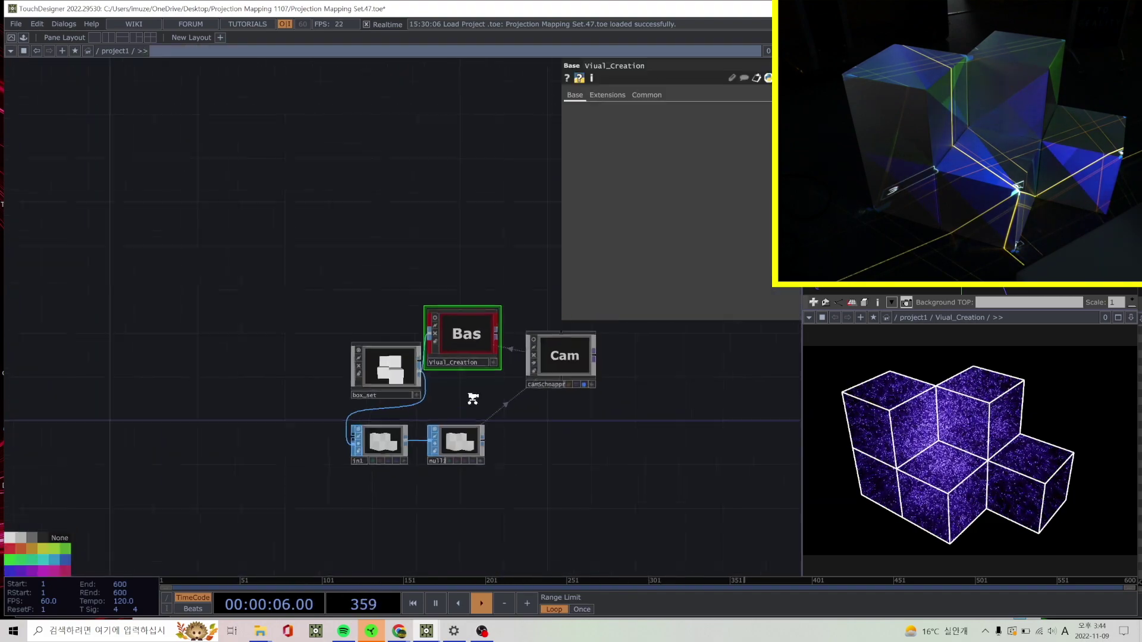
left_click_drag(478, 407, 311, 276)
right_click_drag(325, 383, 196, 306)
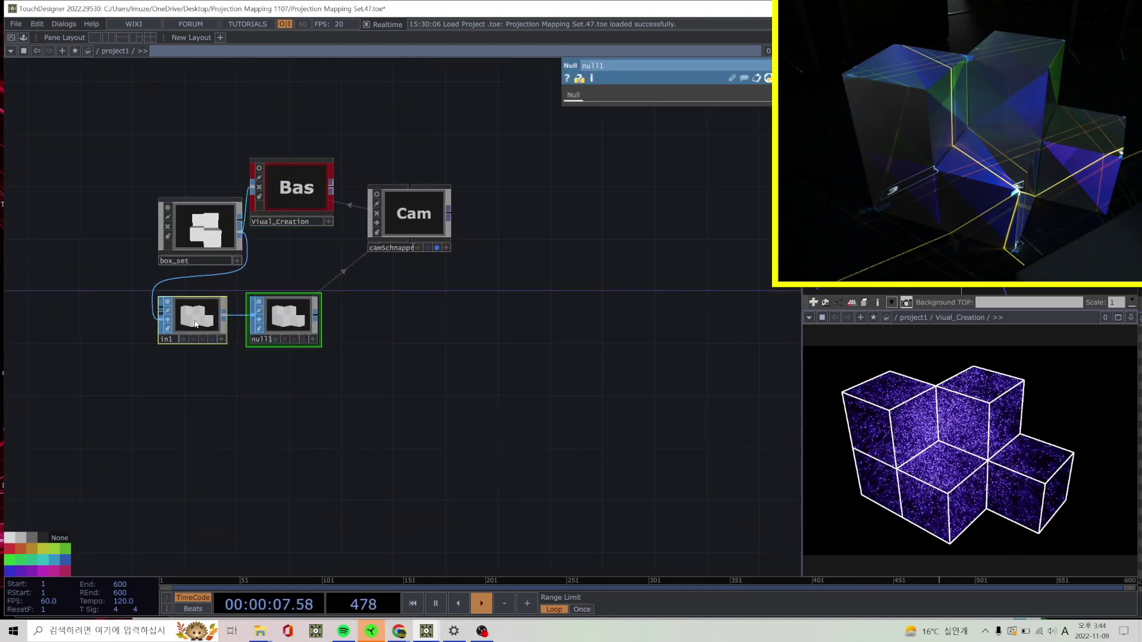
left_click_drag(285, 315, 285, 367)
key("Tab")
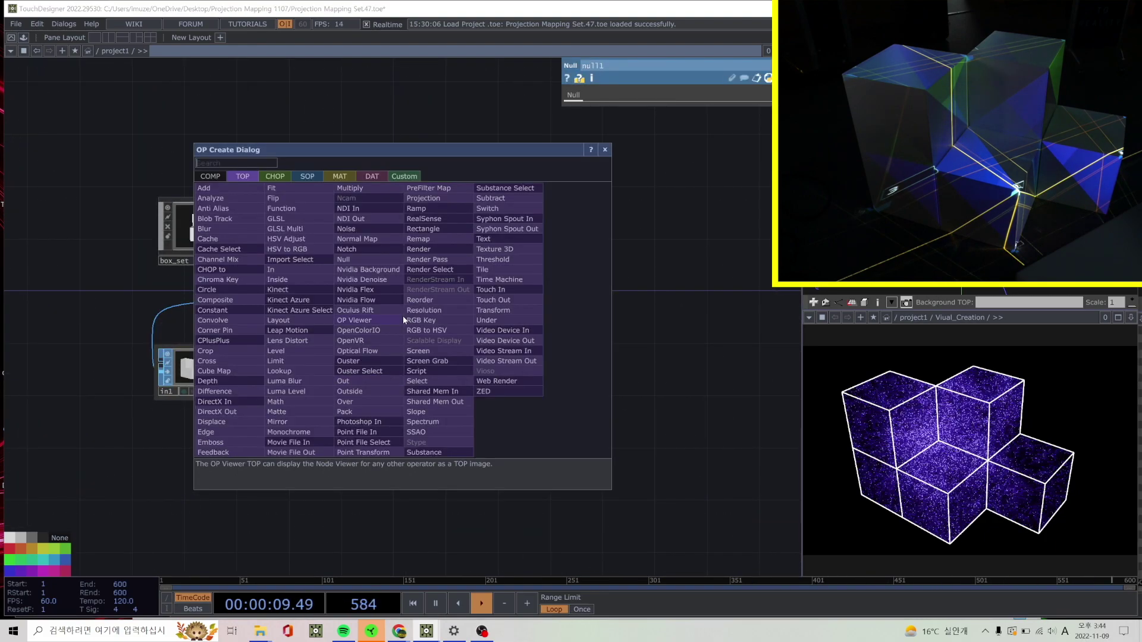
type("in")
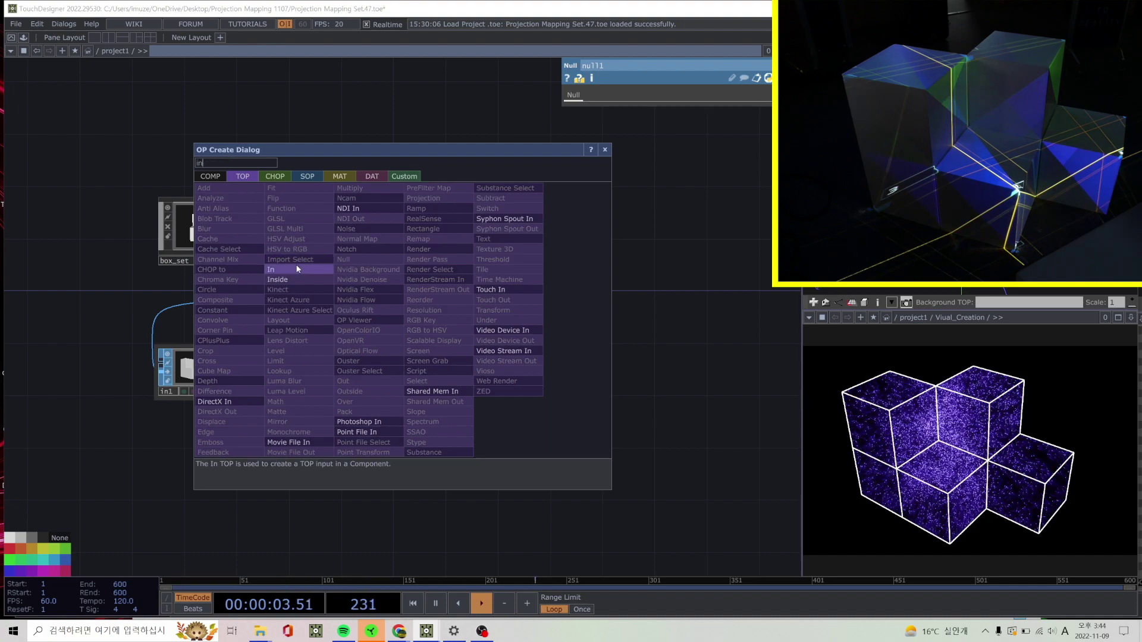
left_click(295, 269)
left_click(370, 289)
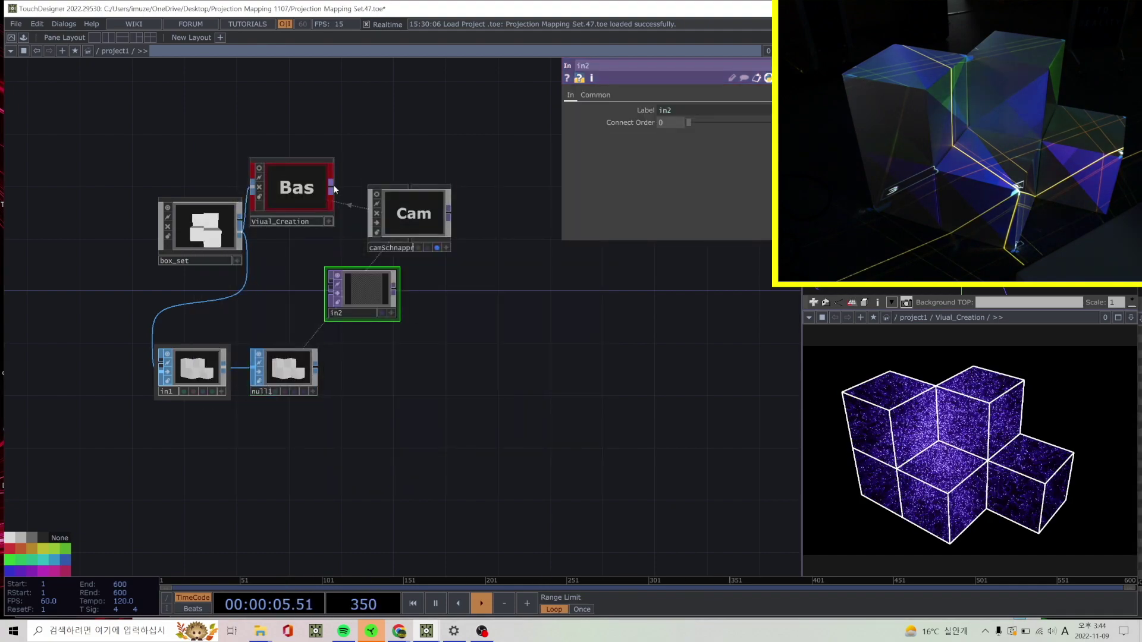
left_click(332, 190)
left_click(366, 295)
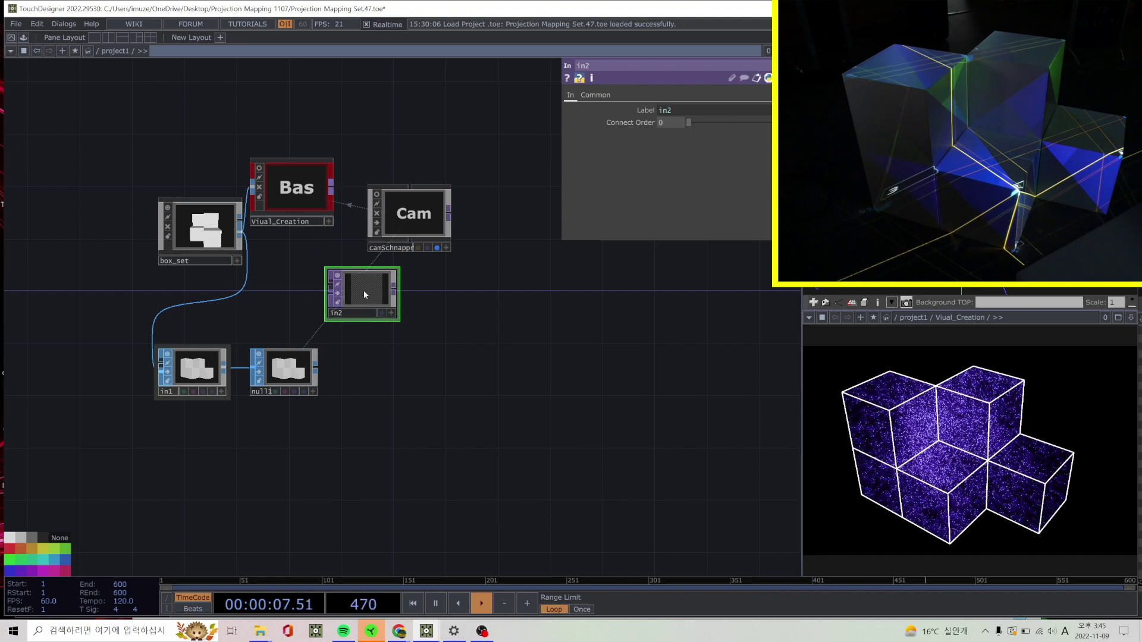
key("Delete")
Add a Null TOP between Viual_Creation and null1, and connect Viual_Creation's new image output to it.
key("Tab")
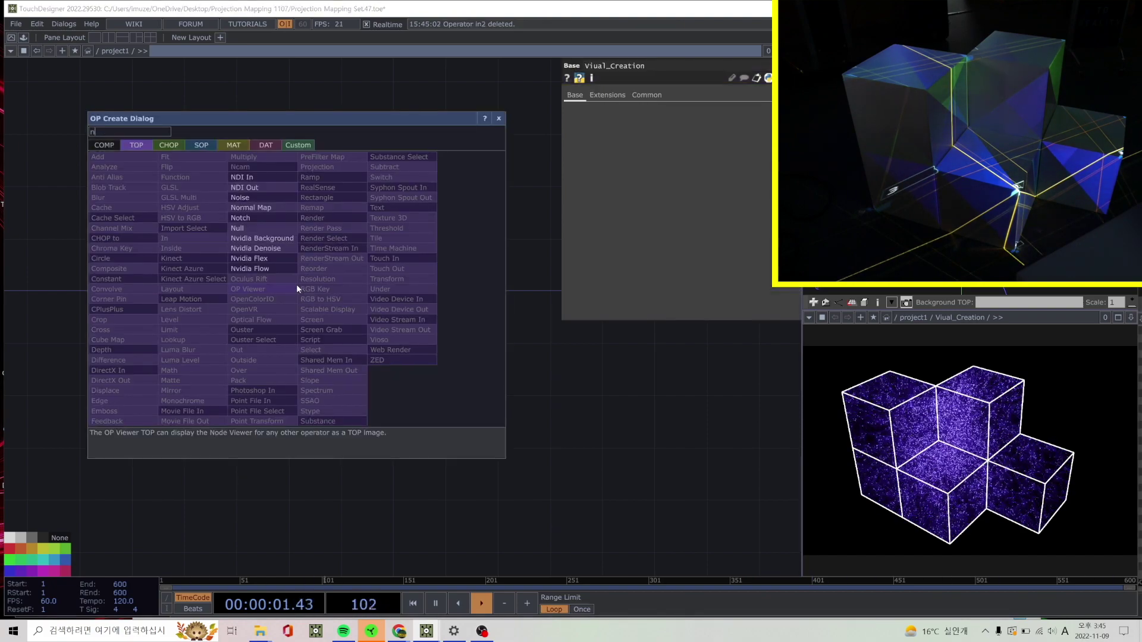
left_click(277, 227)
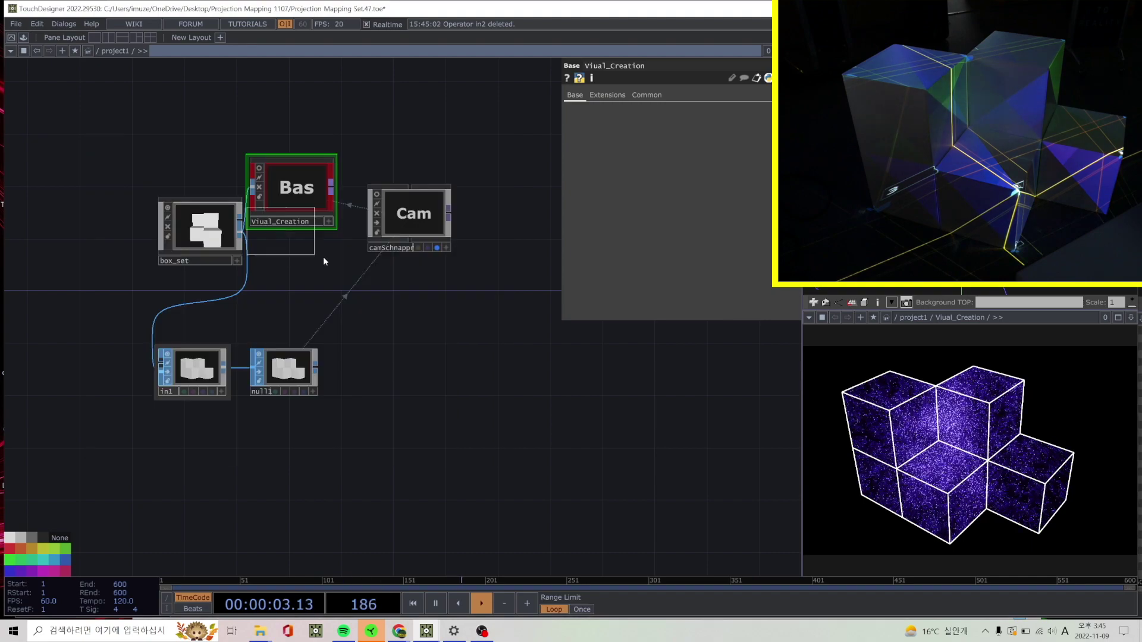
left_click(369, 284)
left_click_drag(332, 190, 301, 300)
Inside Viual_Creation, set switch1's Index to 0.
scroll(298, 307, "up", 5)
left_click_drag(476, 296, 419, 344)
left_click(262, 134)
key("i")
left_click(347, 282)
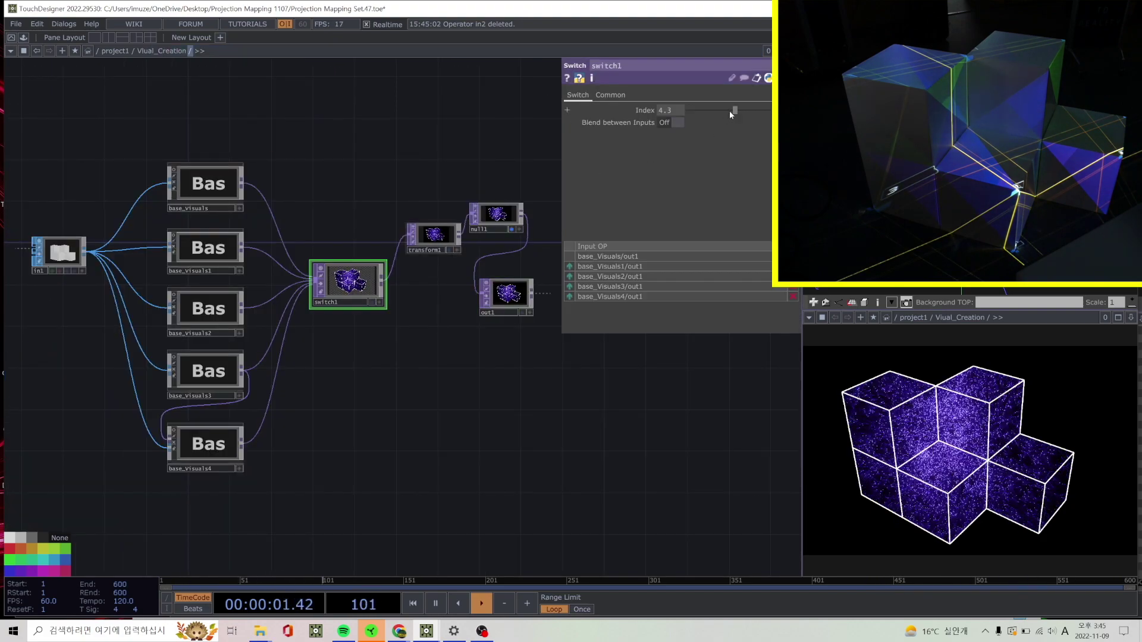
left_click_drag(729, 111, 659, 116)
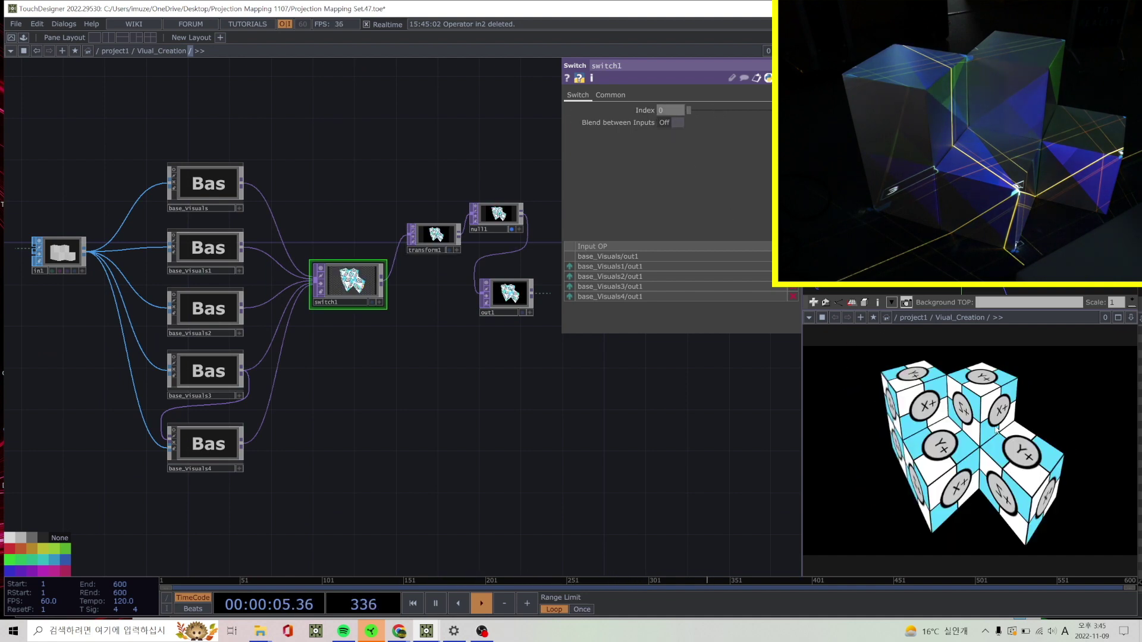
scroll(401, 377, "down", 6)
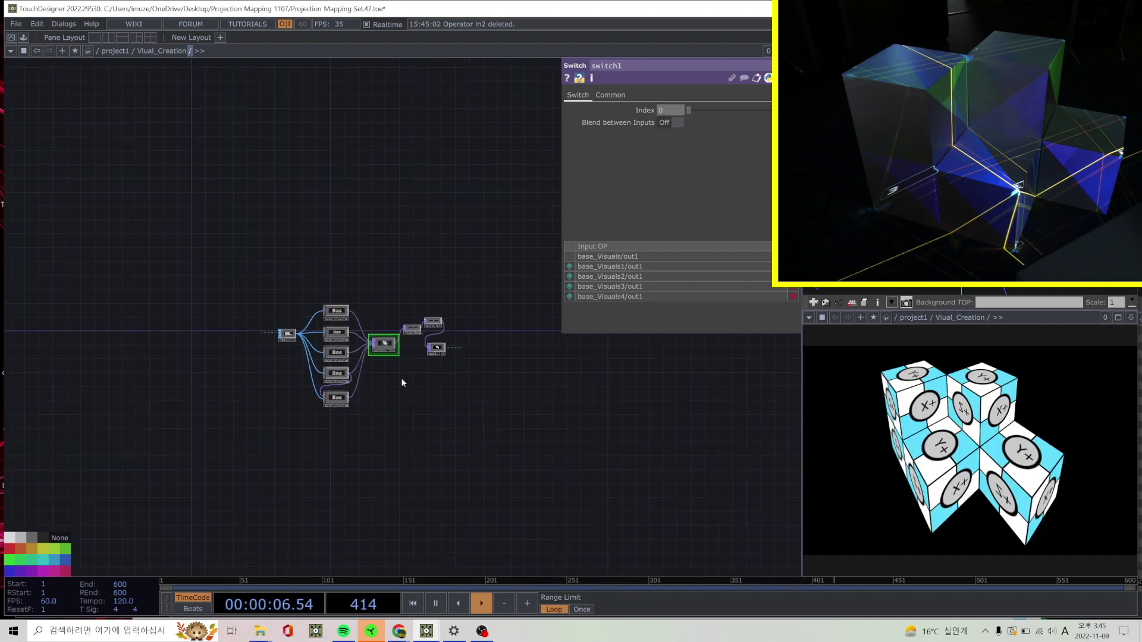
Return to the project1 network and save the project.
scroll(400, 377, "down", 3)
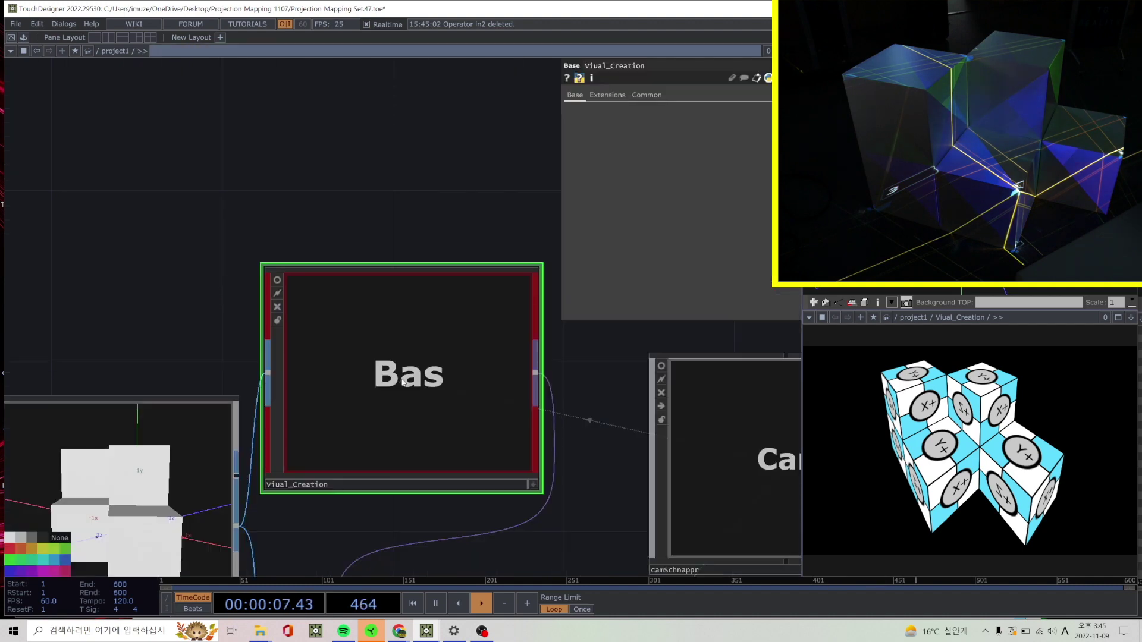
scroll(402, 381, "down", 5)
scroll(402, 379, "up", 3)
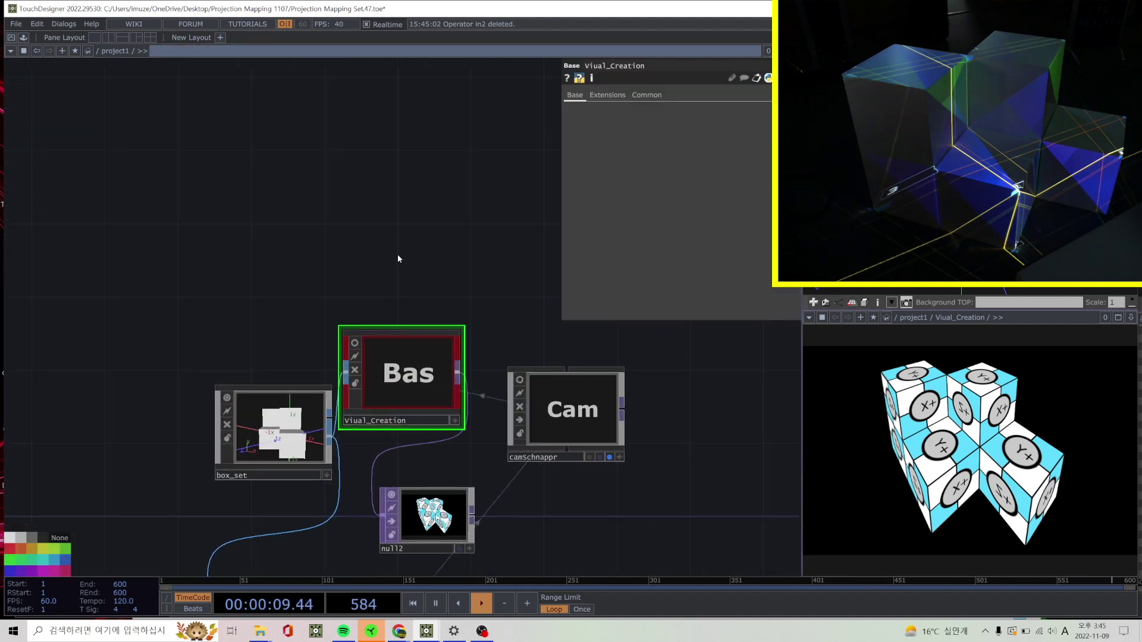
key("ctrl+s")
Assign null2 as camSchnappr's Color Map.
left_click_drag(571, 518, 446, 283)
left_click(470, 279)
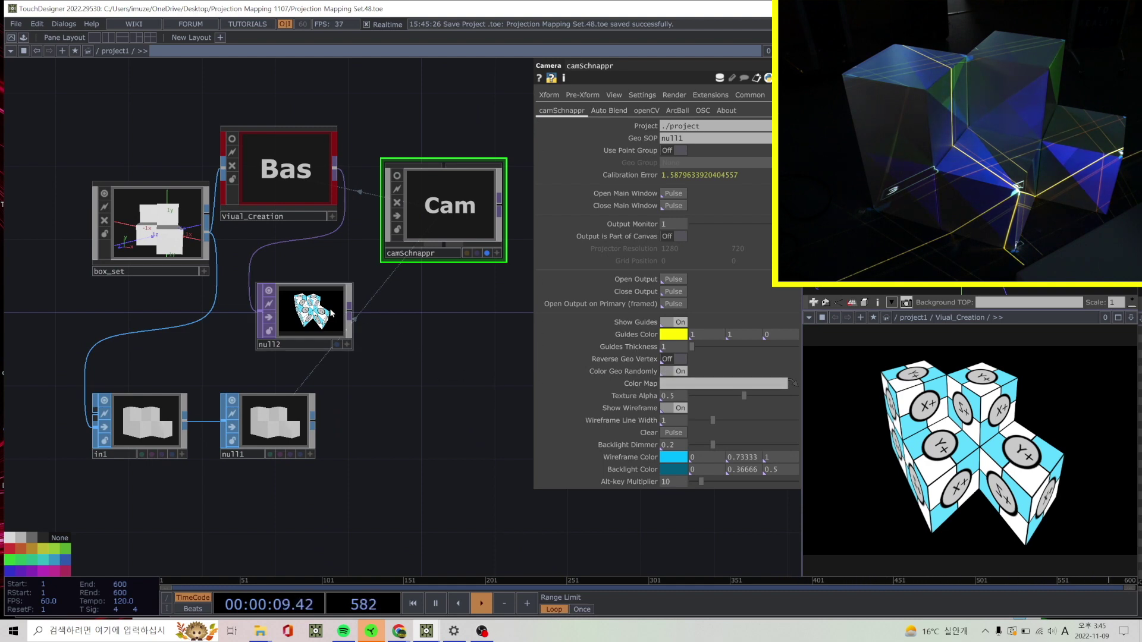
left_click_drag(331, 313, 678, 384)
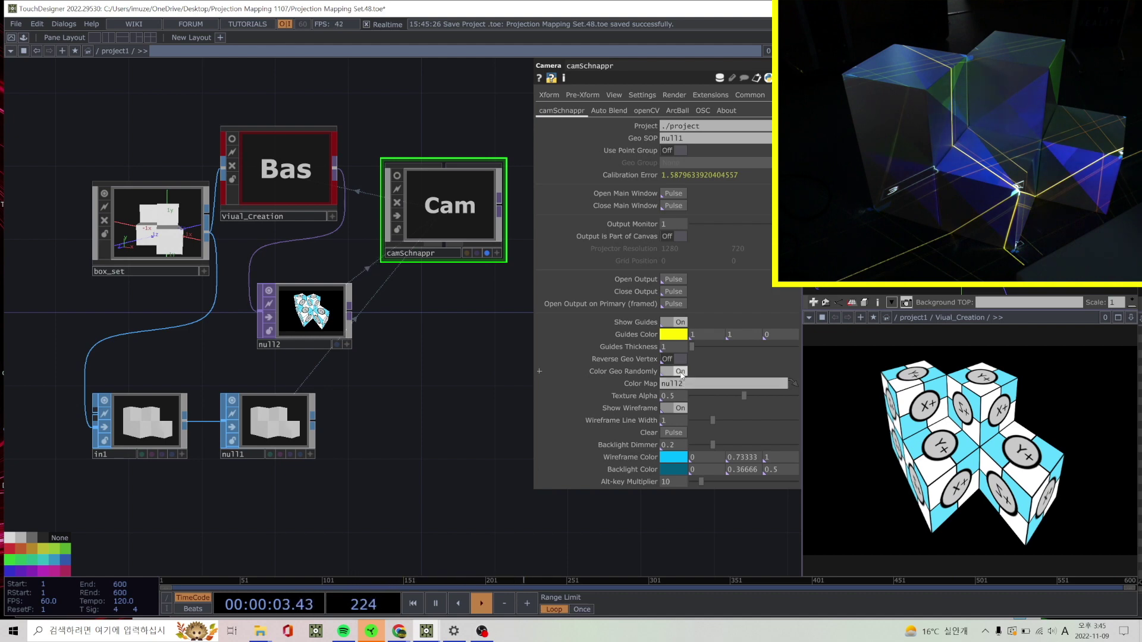
Switch camSchnappr's Color Geo Randomly off and on again to compare the texture on the boxes.
left_click(680, 372)
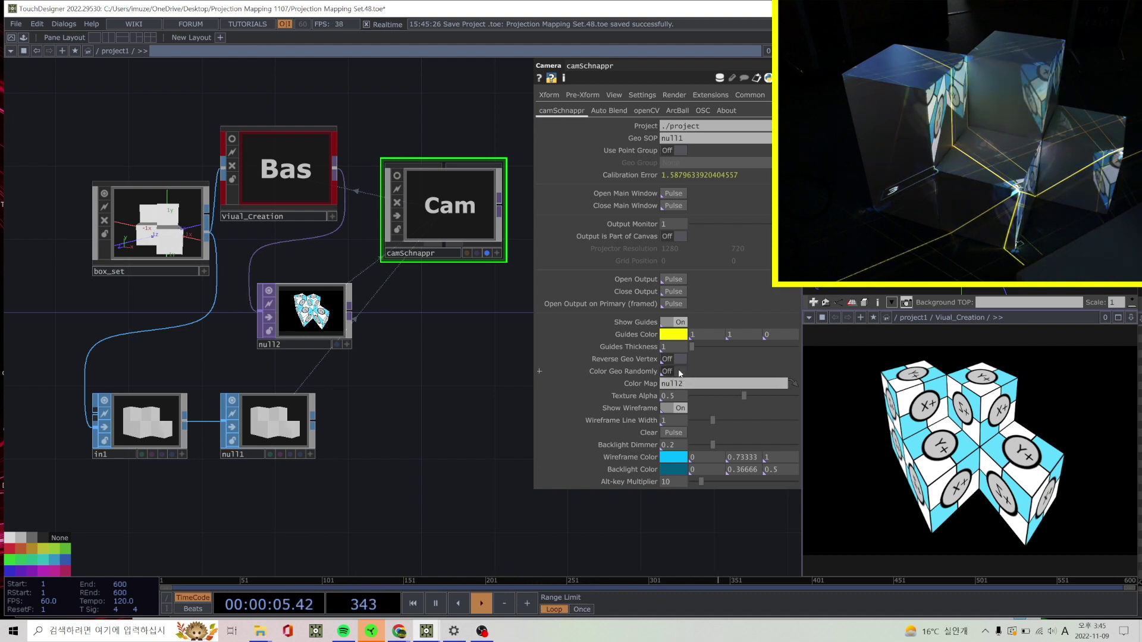
left_click(680, 372)
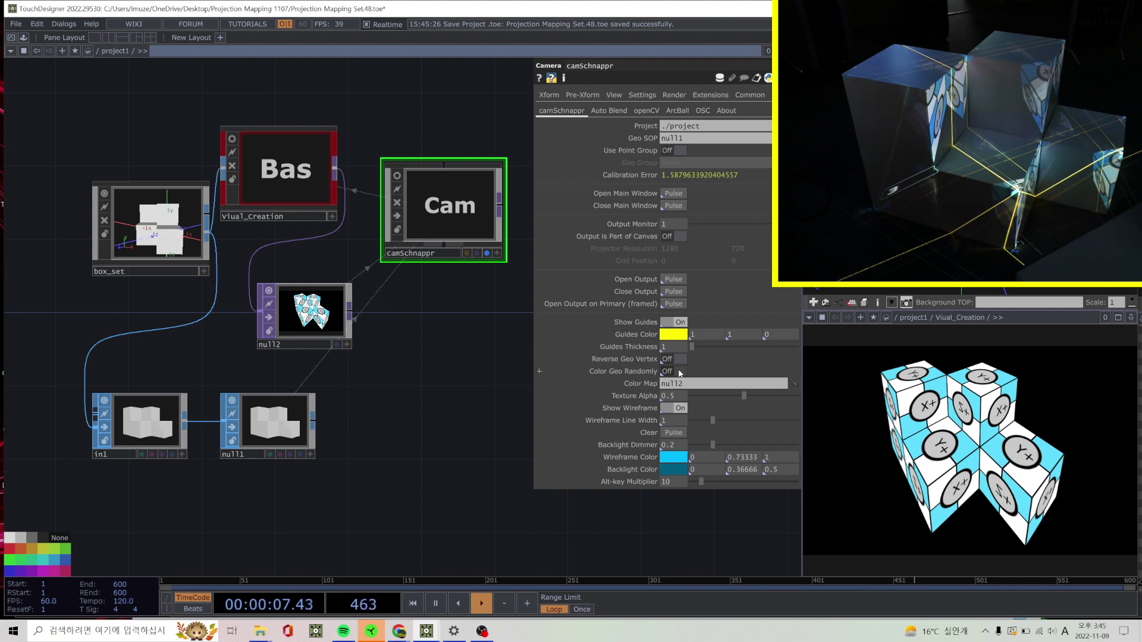
left_click(678, 371)
left_click(679, 372)
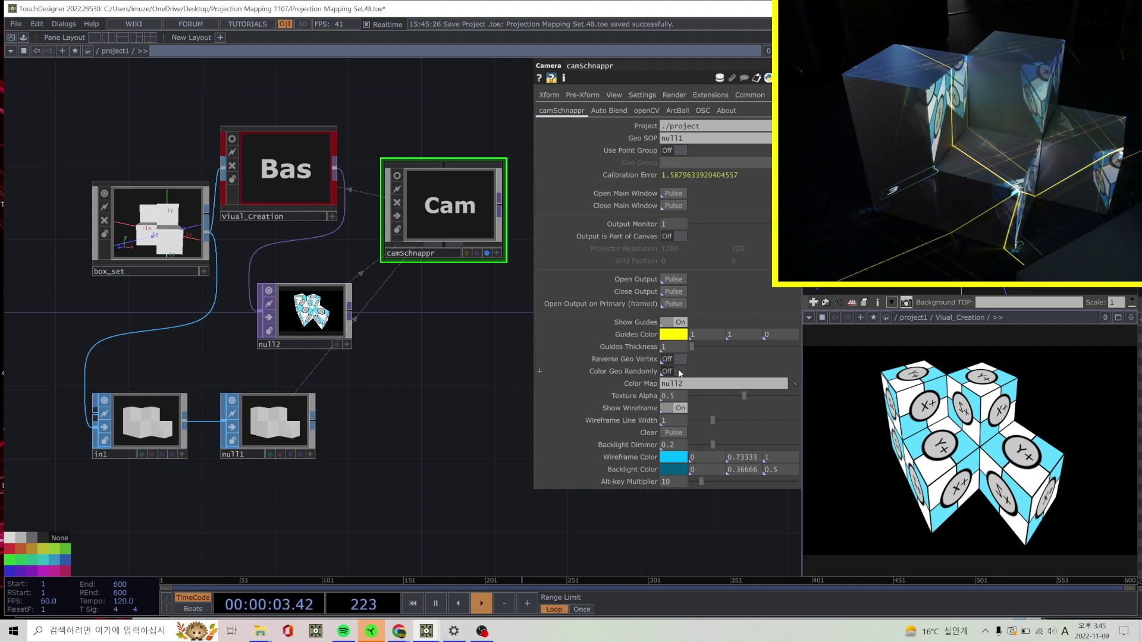
left_click(680, 371)
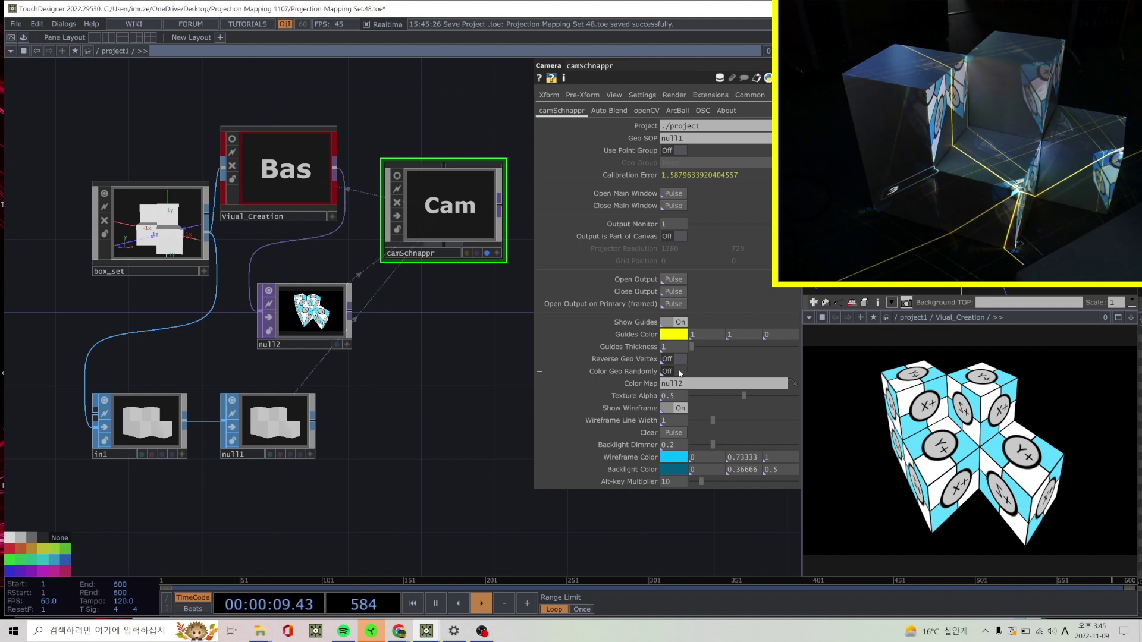
left_click(680, 372)
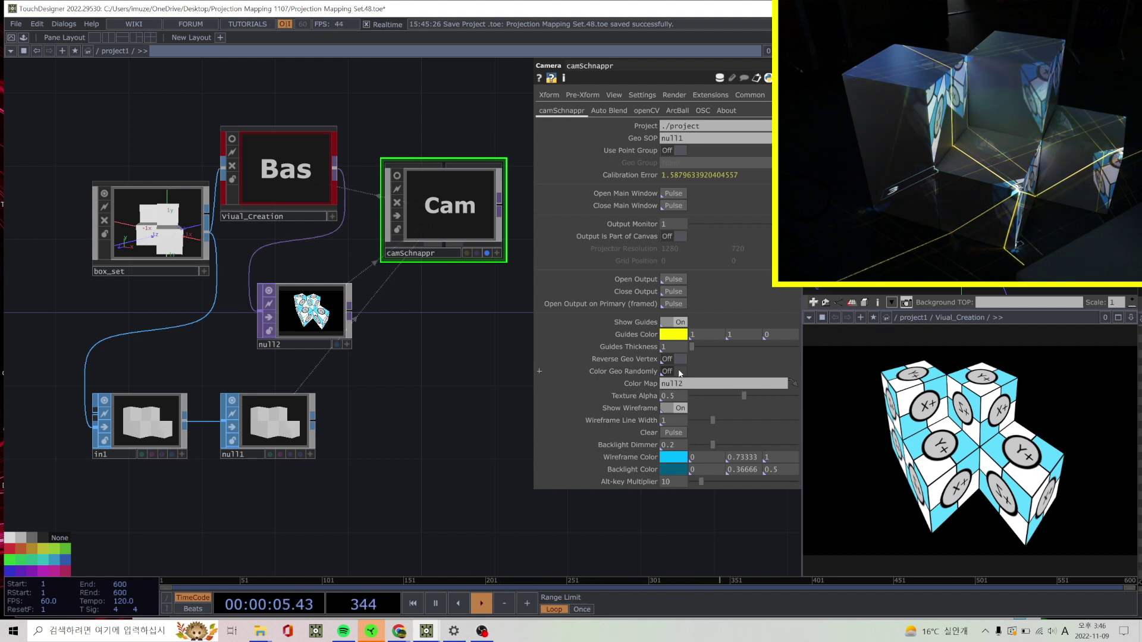
left_click(680, 371)
Move null2 in the project1 network to just below camSchnappr.
left_click(245, 152)
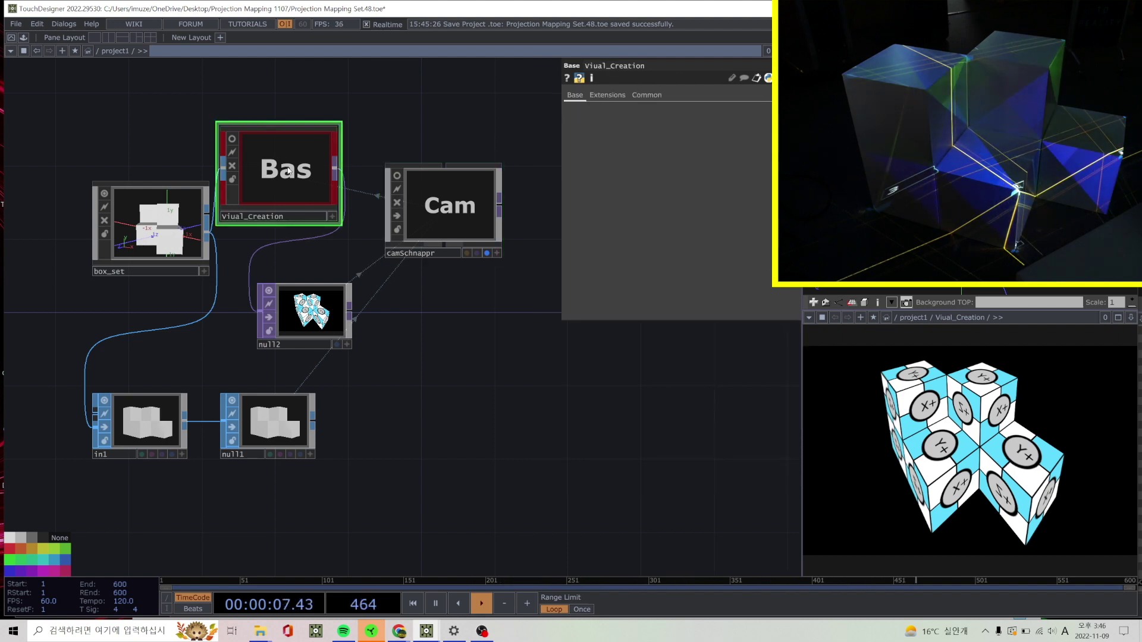
scroll(315, 279, "up", 3)
scroll(321, 297, "down", 3)
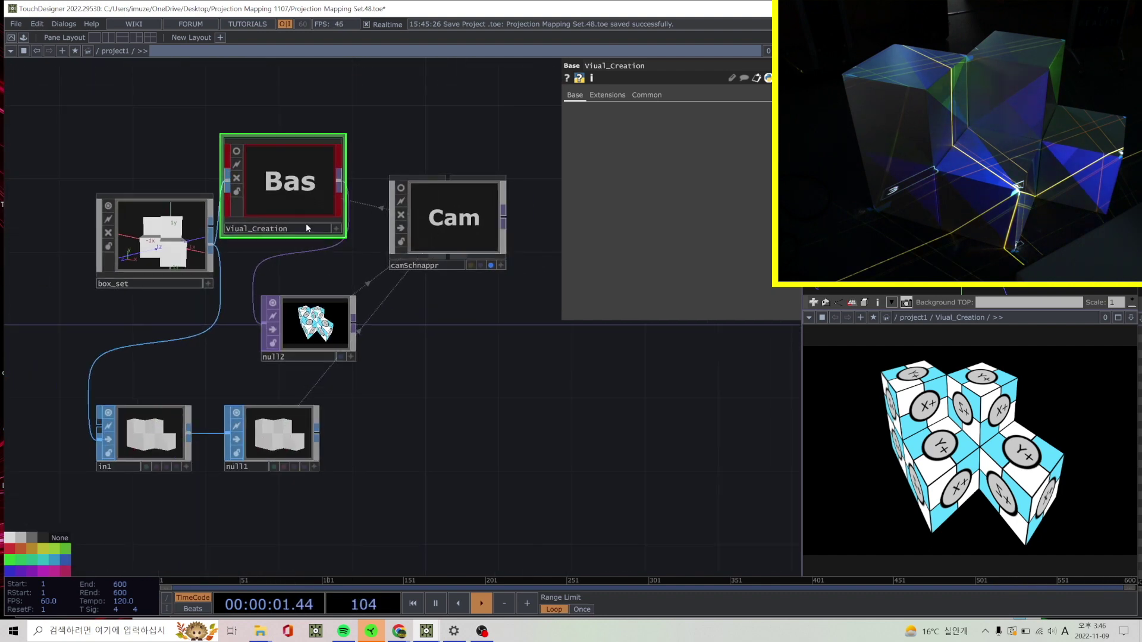
left_click(439, 227)
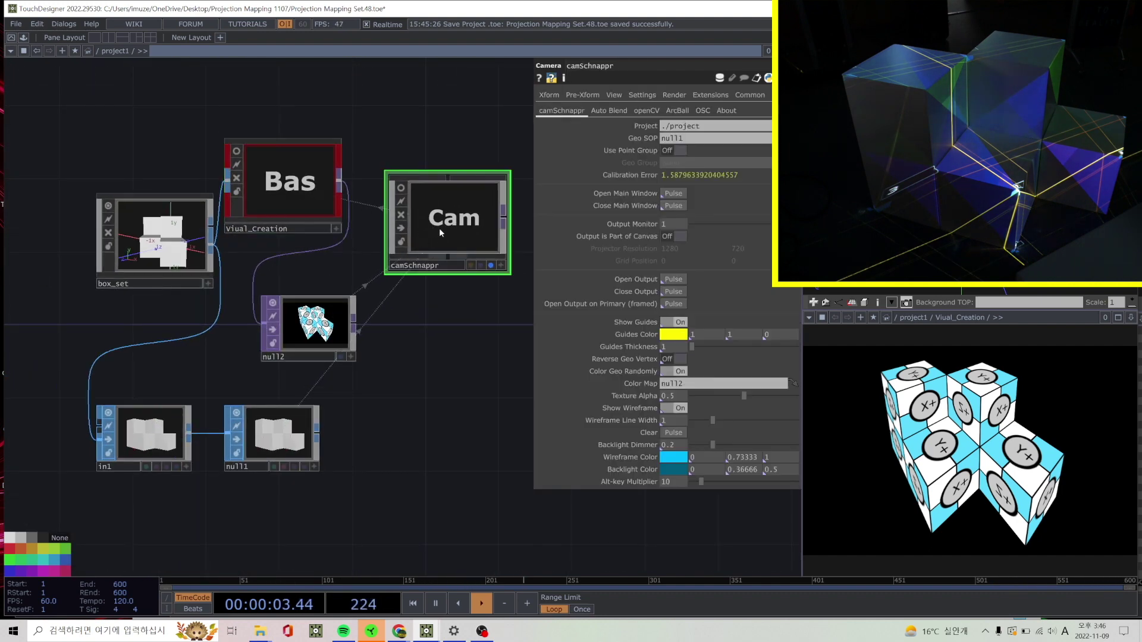
left_click_drag(324, 327, 432, 364)
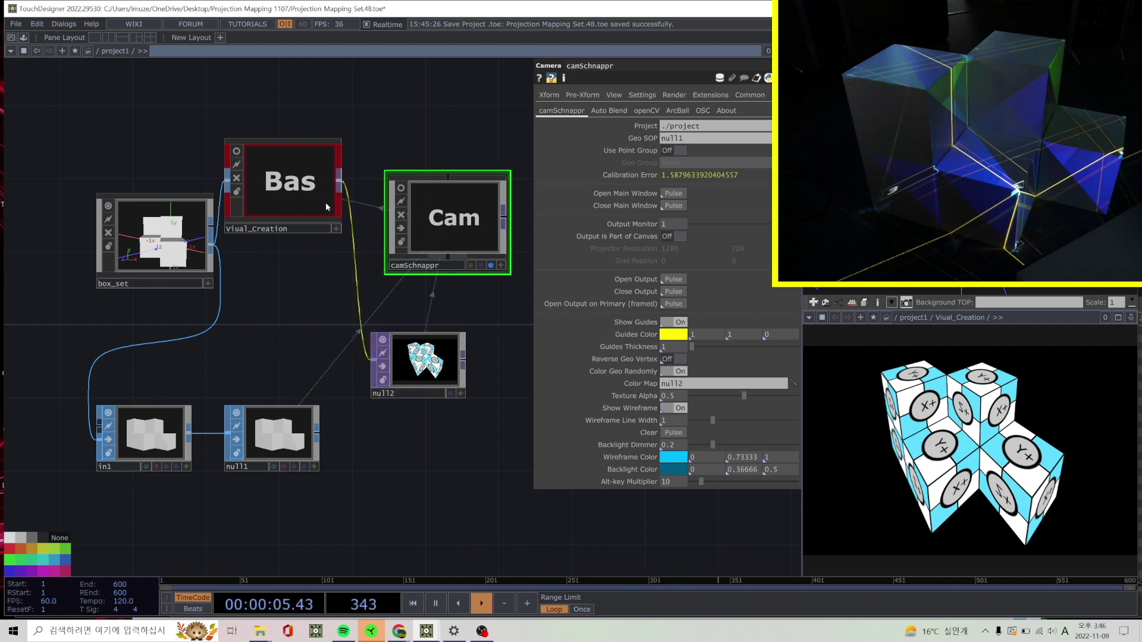
double_click(313, 201)
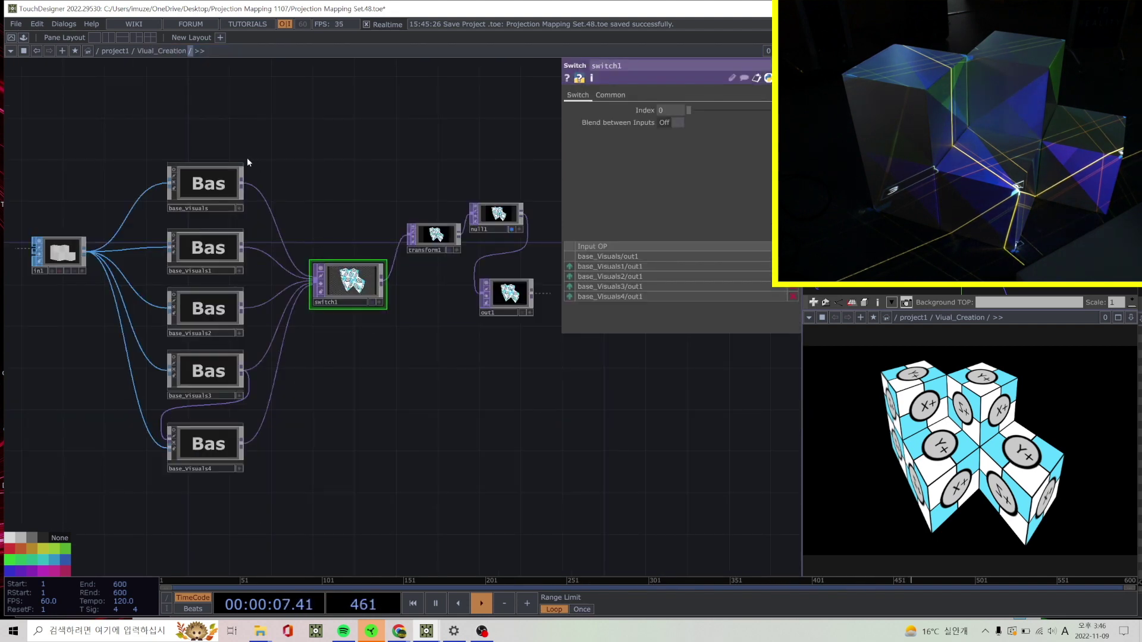
scroll(370, 189, "down", 10)
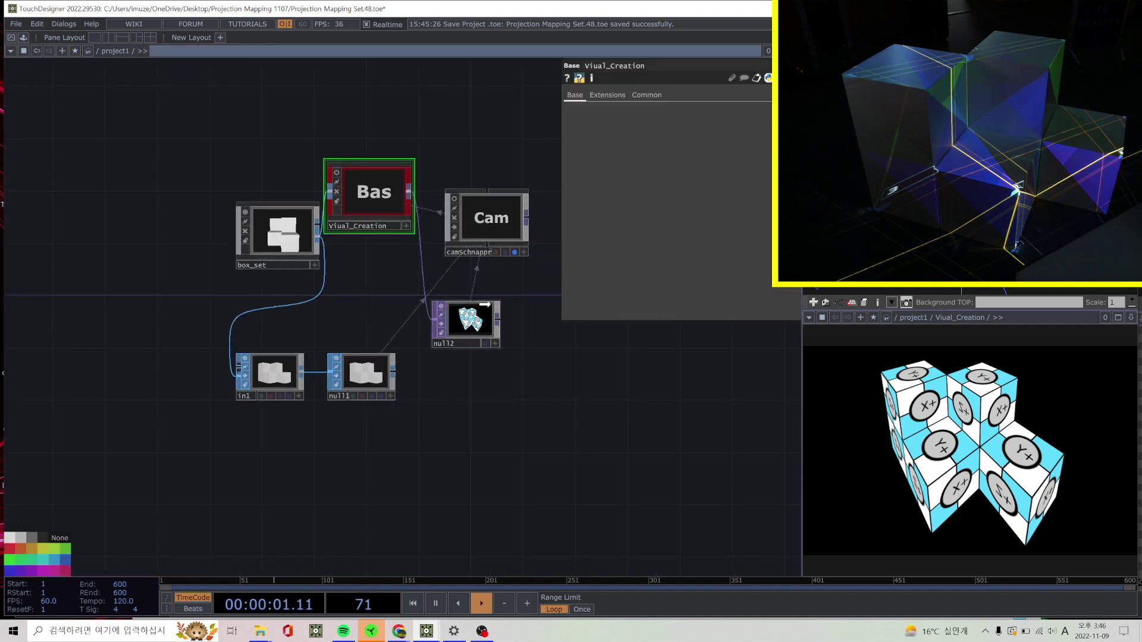
left_click_drag(470, 330, 495, 304)
scroll(468, 302, "up", 3)
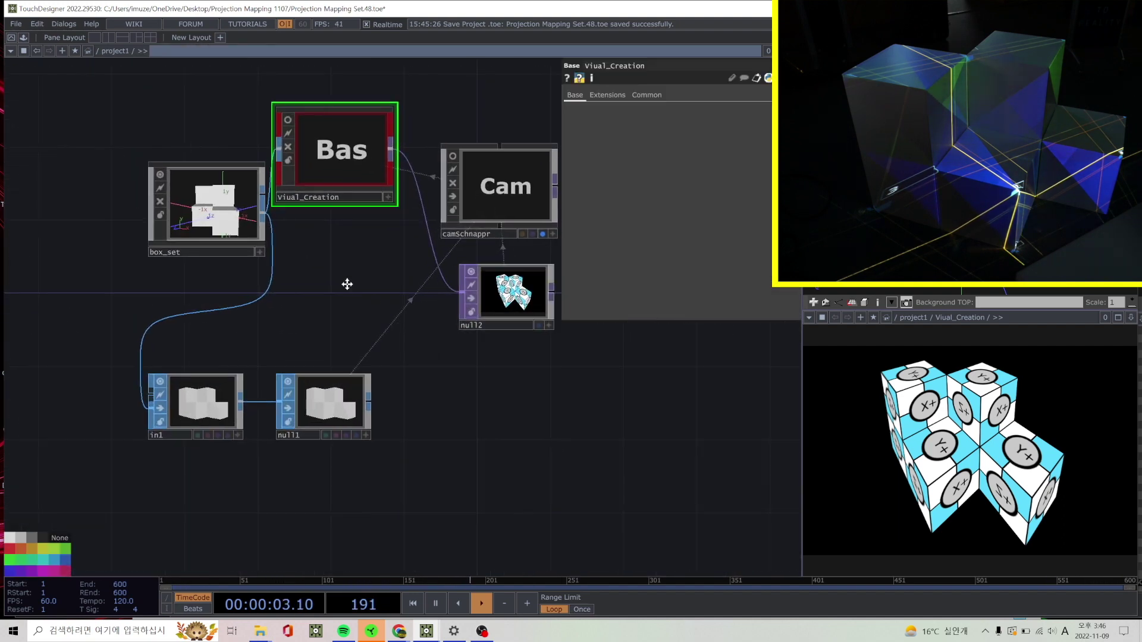
left_click_drag(347, 283, 252, 202)
key("Tab")
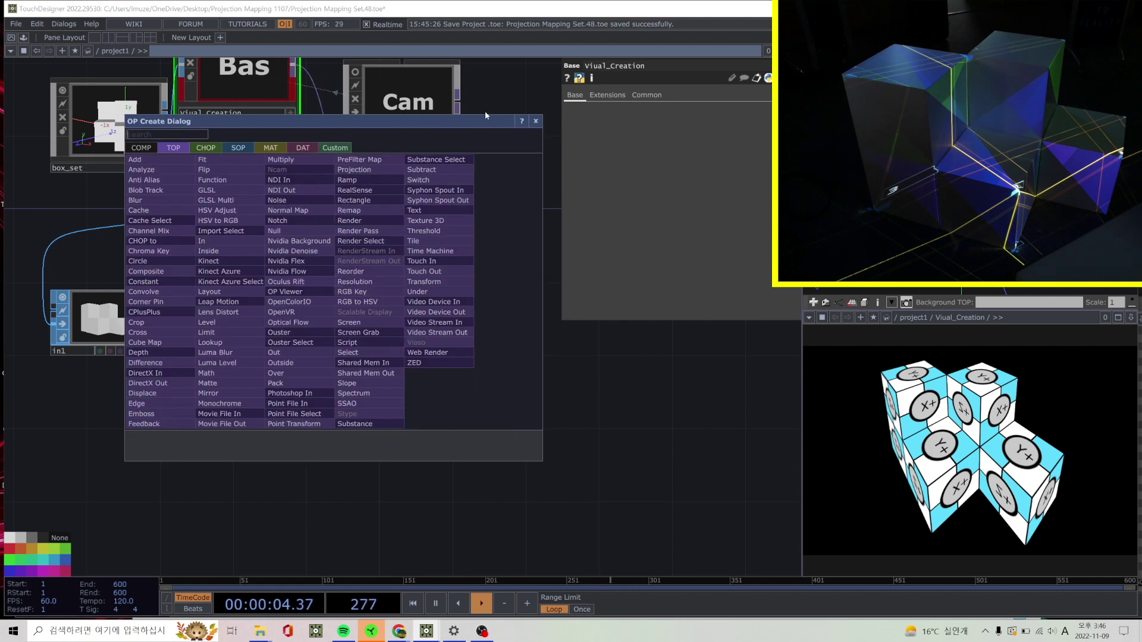
left_click(535, 121)
Enter base_Visuals inside Viual_Creation and copy its moviefilein1 TOP.
left_click(262, 76)
key("i")
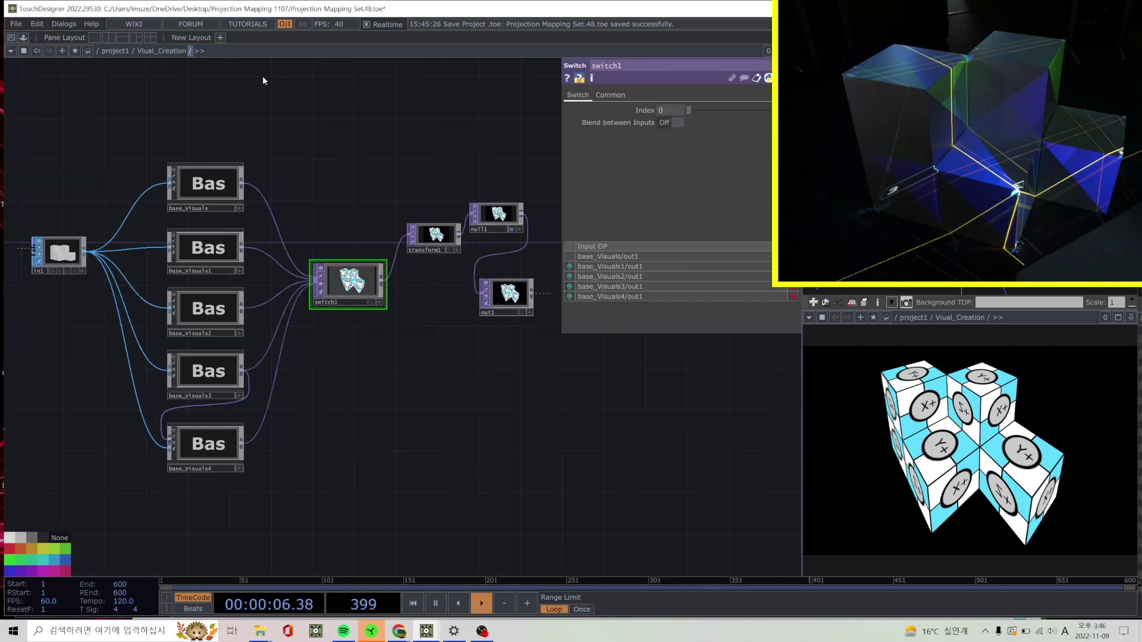
left_click(221, 207)
key("i")
left_click(94, 278)
scroll(101, 279, "up", 3)
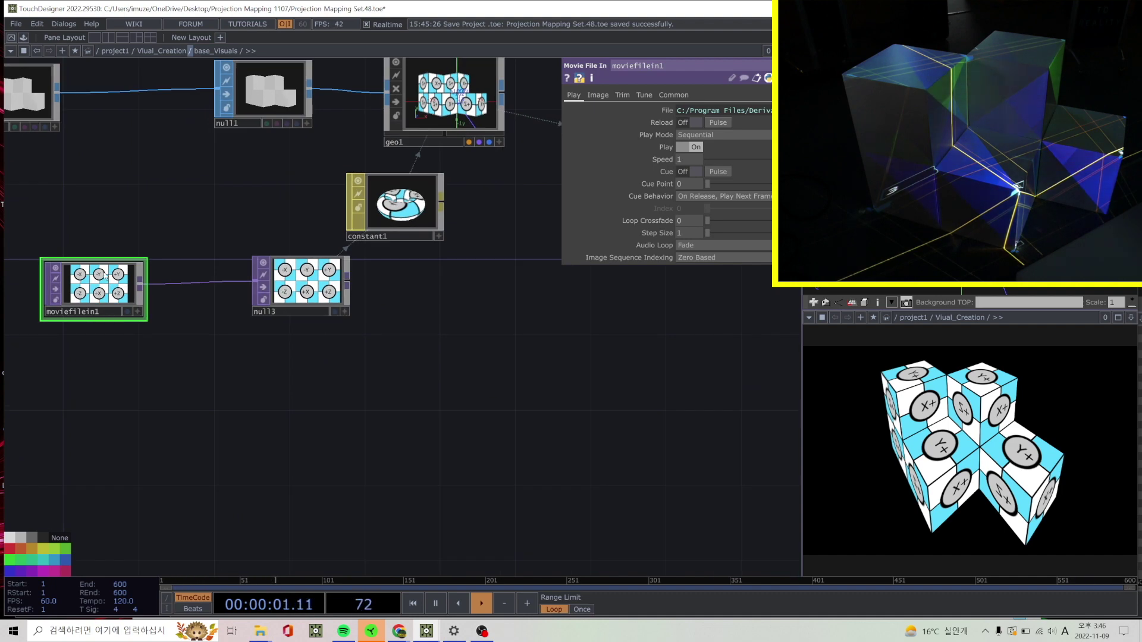
key("ctrl+c")
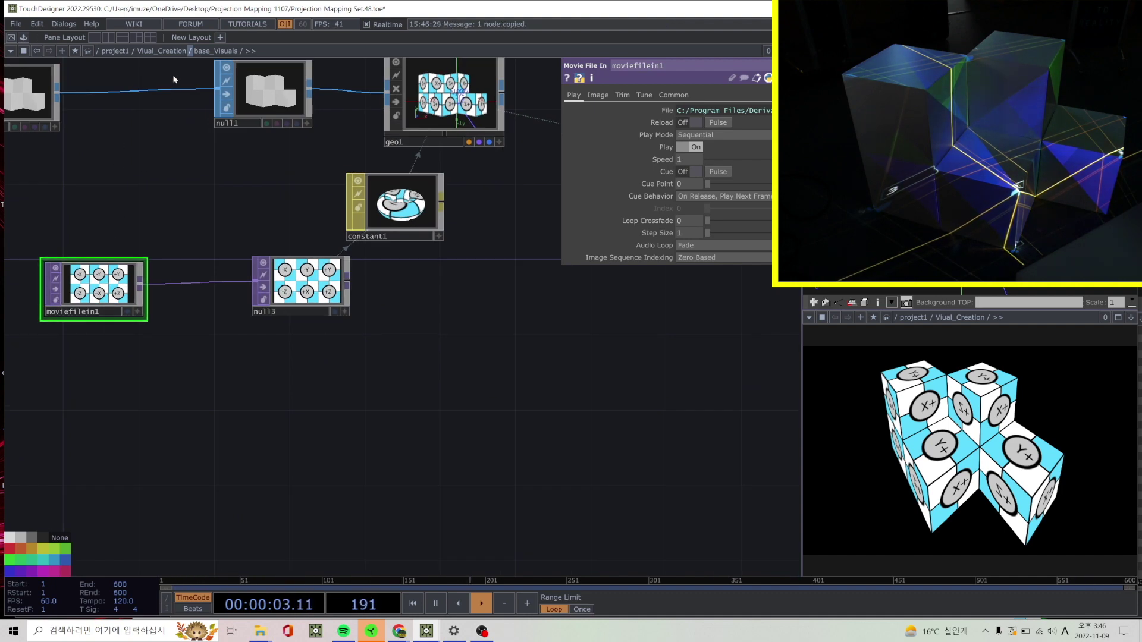
Return to project1, paste the copied Movie File In TOP, and place it between null1 and null2.
left_click(115, 50)
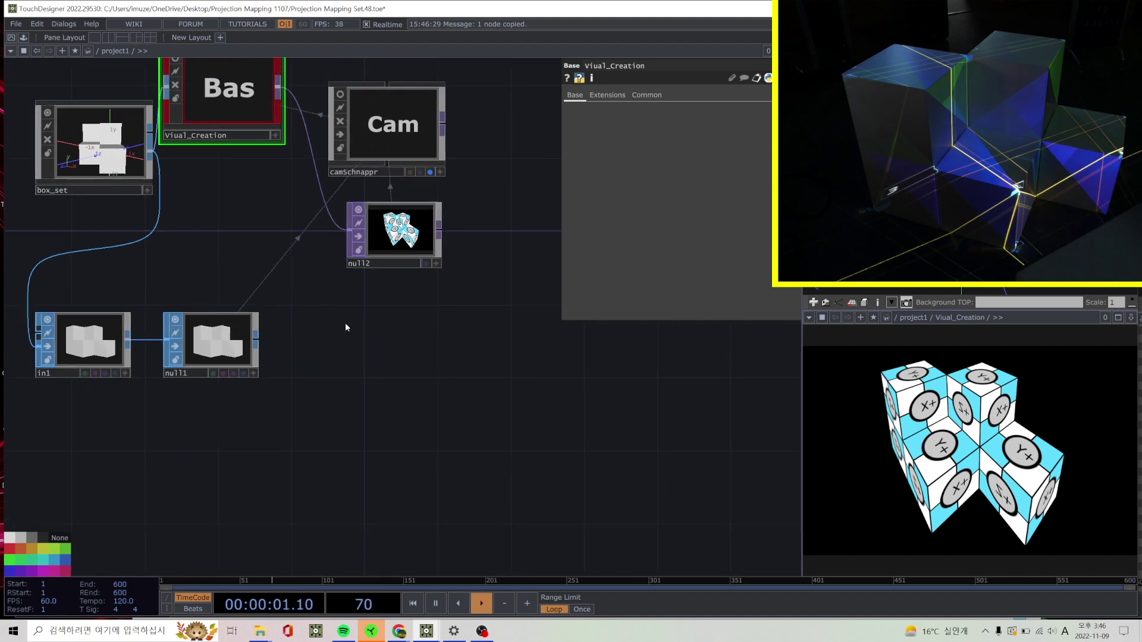
key("ctrl+v")
left_click_drag(380, 293, 312, 315)
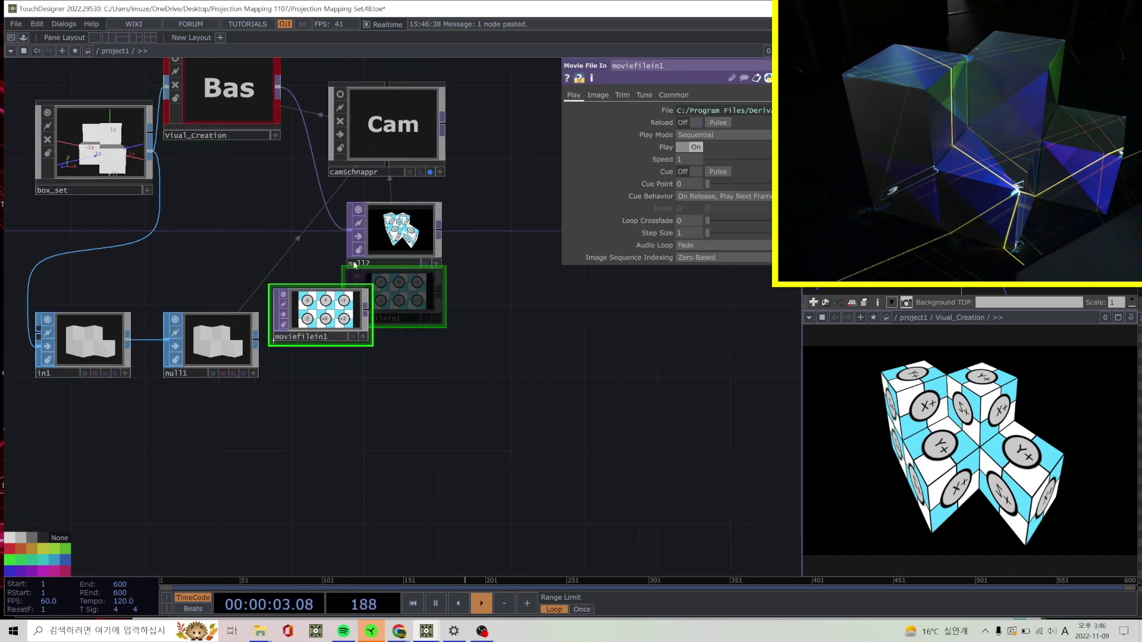
Set camSchnappr's Color Map to moviefilein1, turn off Color Geo Randomly, and raise Texture Alpha to 1.
left_click(414, 128)
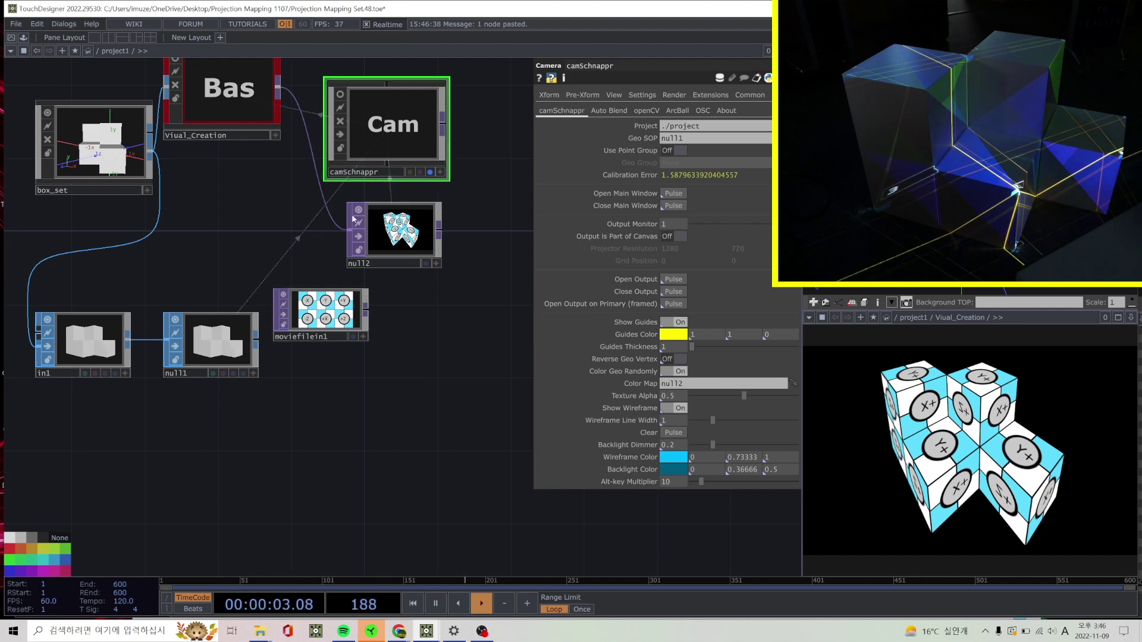
left_click_drag(333, 301, 691, 388)
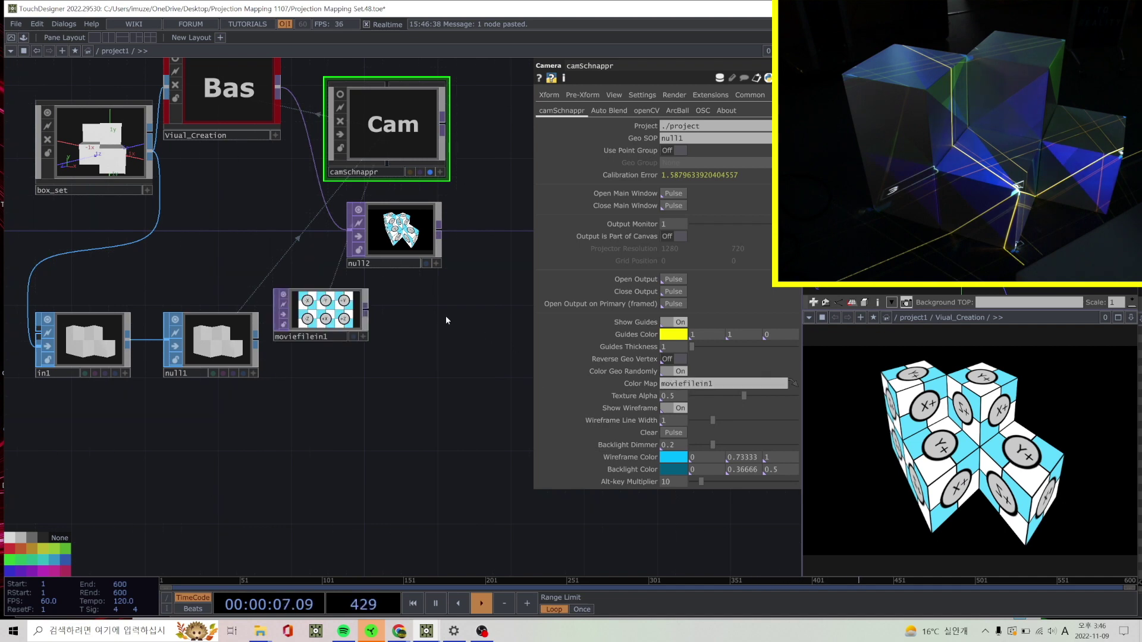
left_click(680, 372)
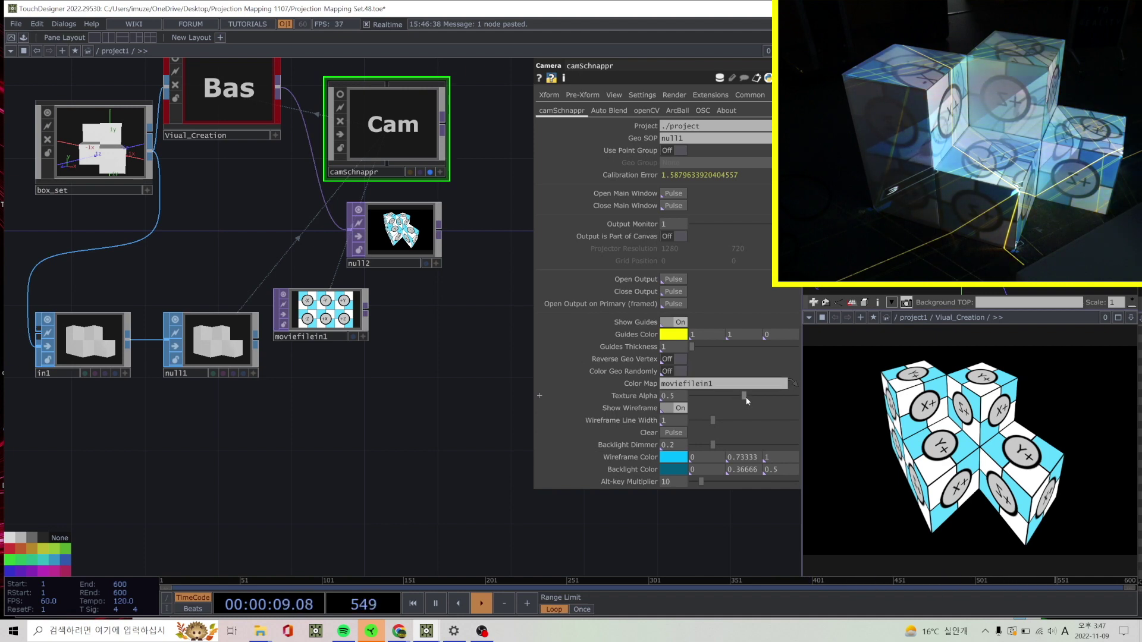
left_click_drag(745, 397, 800, 395)
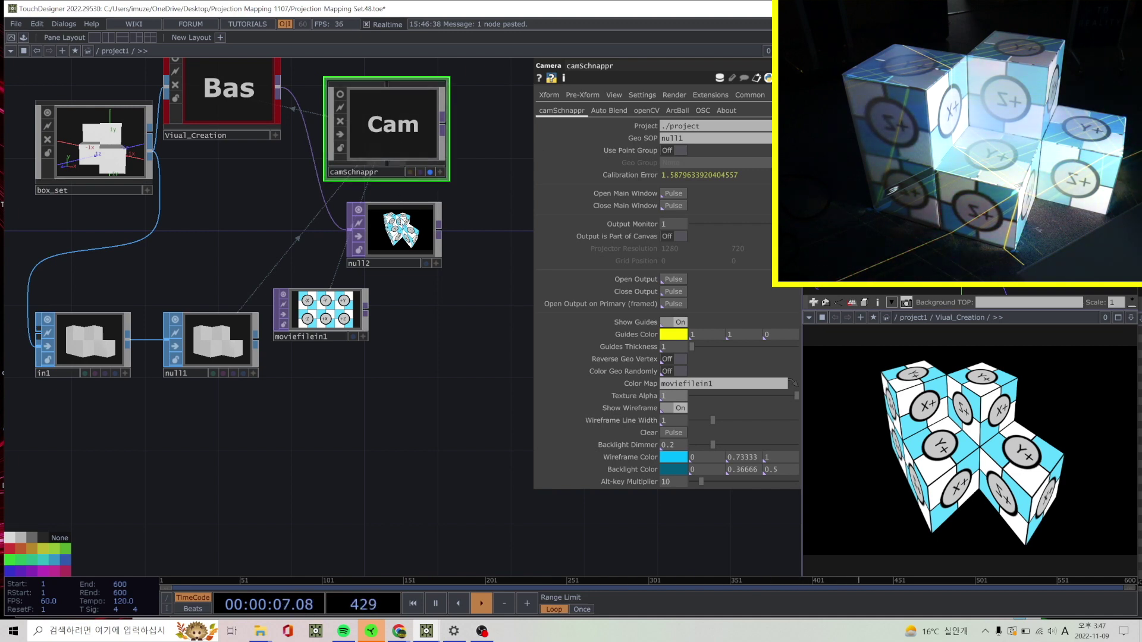
Move null1, null2 and moviefilein1 together down and away from camSchnappr to make room beneath it.
left_click_drag(416, 330, 370, 363)
right_click_drag(52, 258, 366, 430)
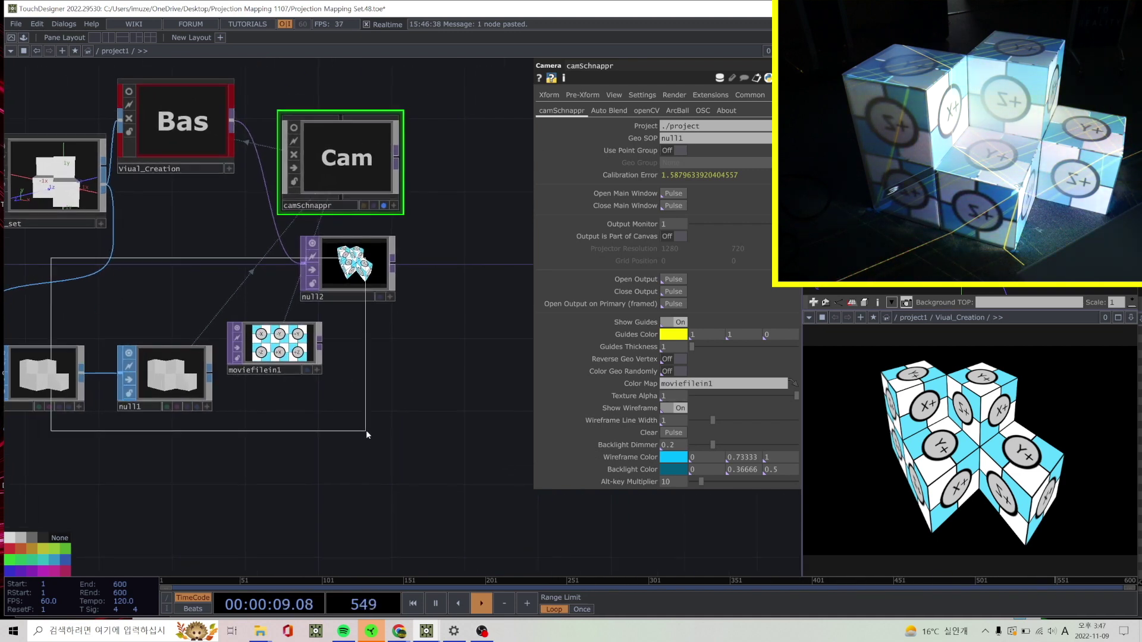
left_click_drag(365, 430, 365, 430)
left_click_drag(356, 280, 263, 314)
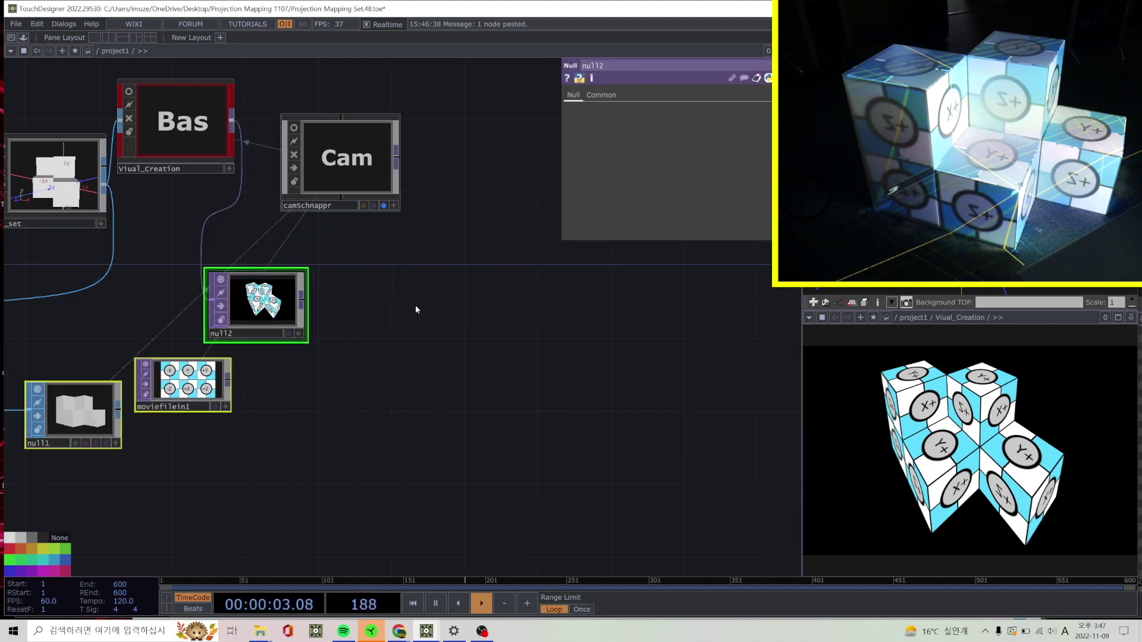
Add a Window COMP to the empty network area beside null2.
left_click(462, 266)
key("Tab")
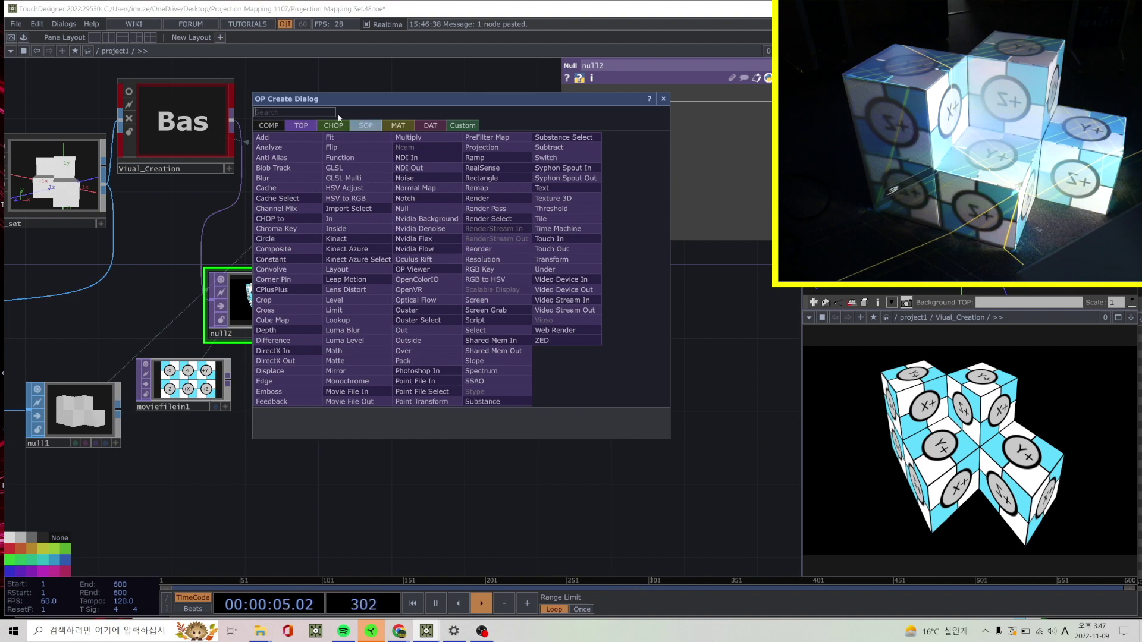
left_click(268, 125)
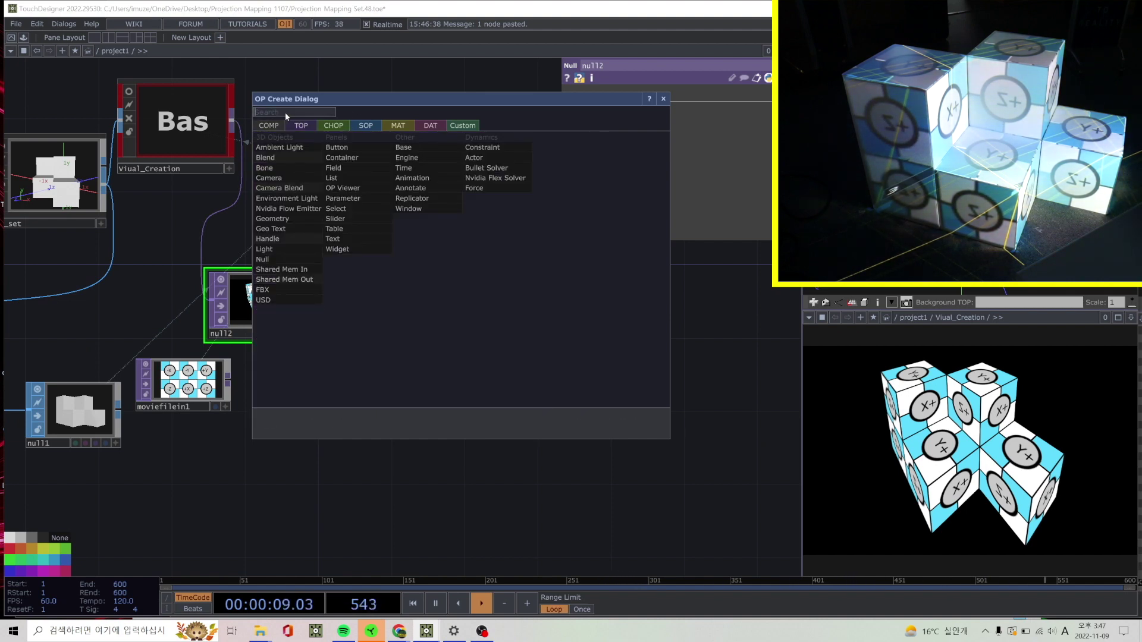
type("wi")
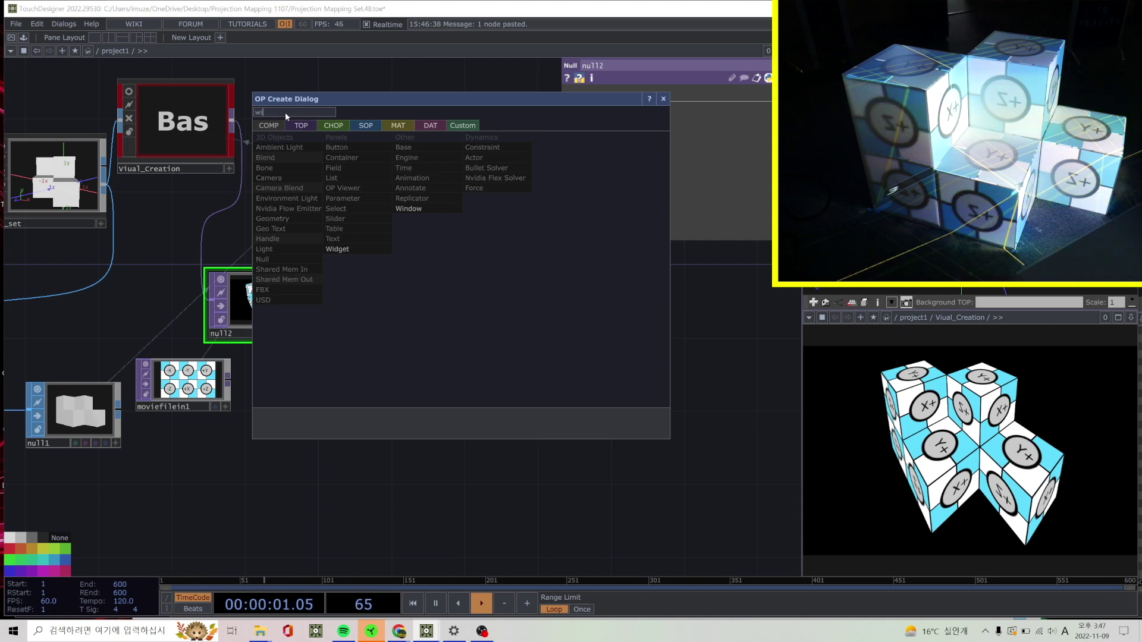
type("n")
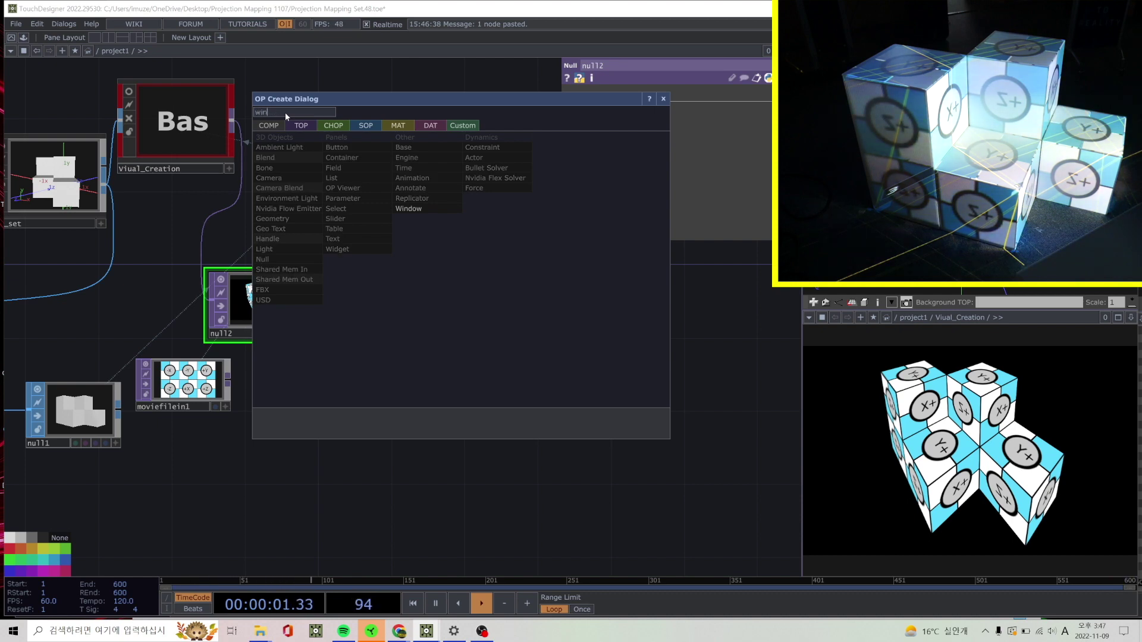
left_click(424, 209)
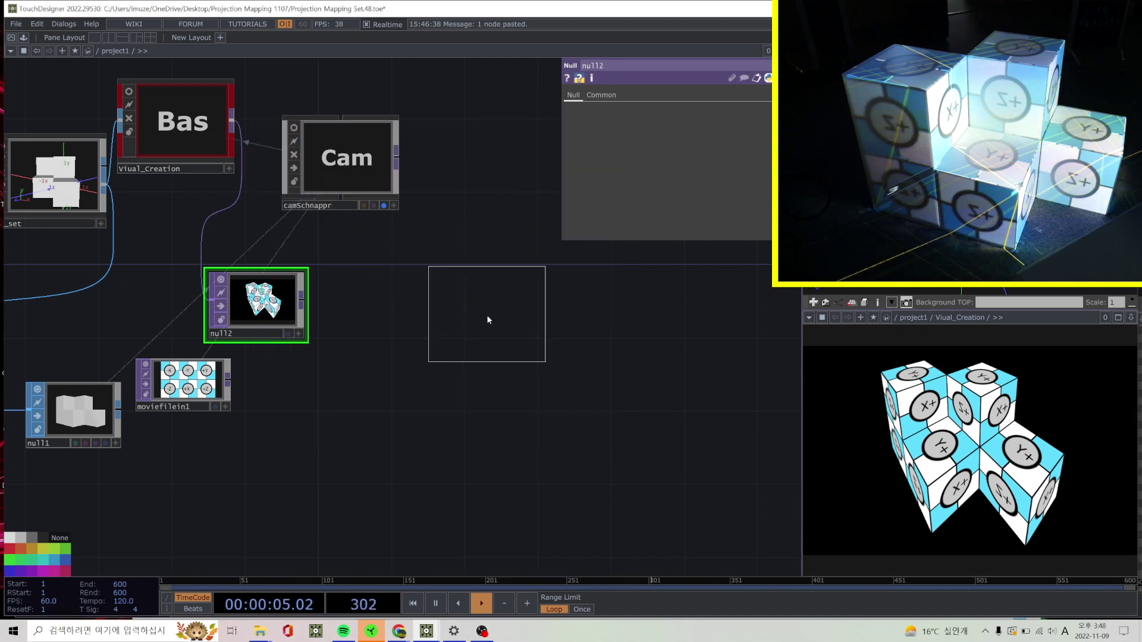
left_click(487, 315)
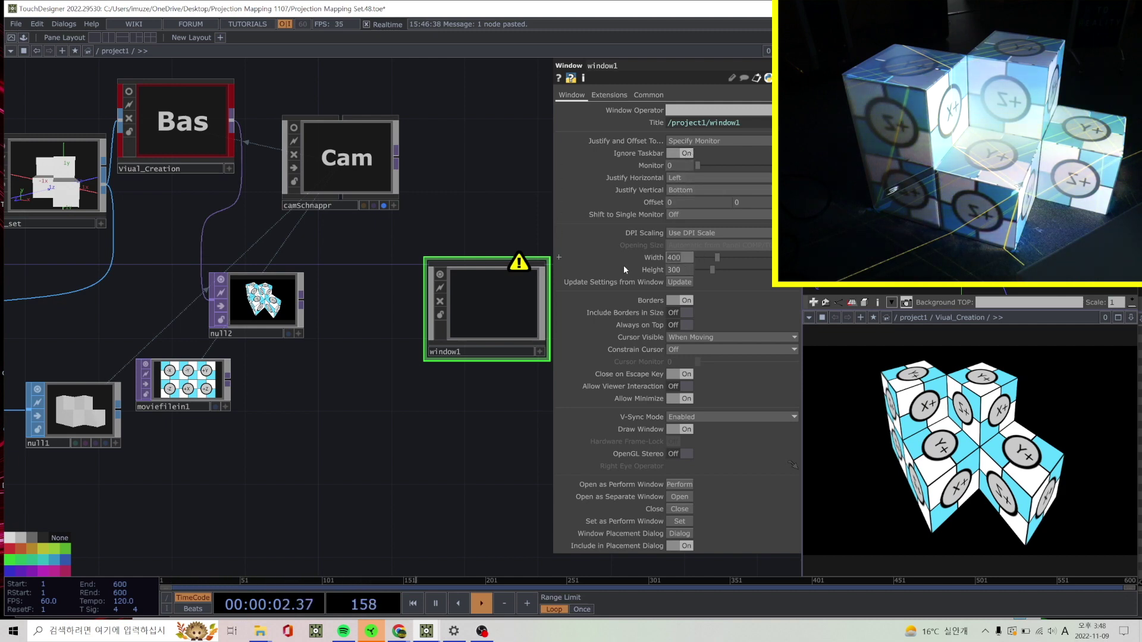
Set window1's Width to 1280, Height to 800 and Monitor to 1, and turn its Borders off.
type("1280")
type("800")
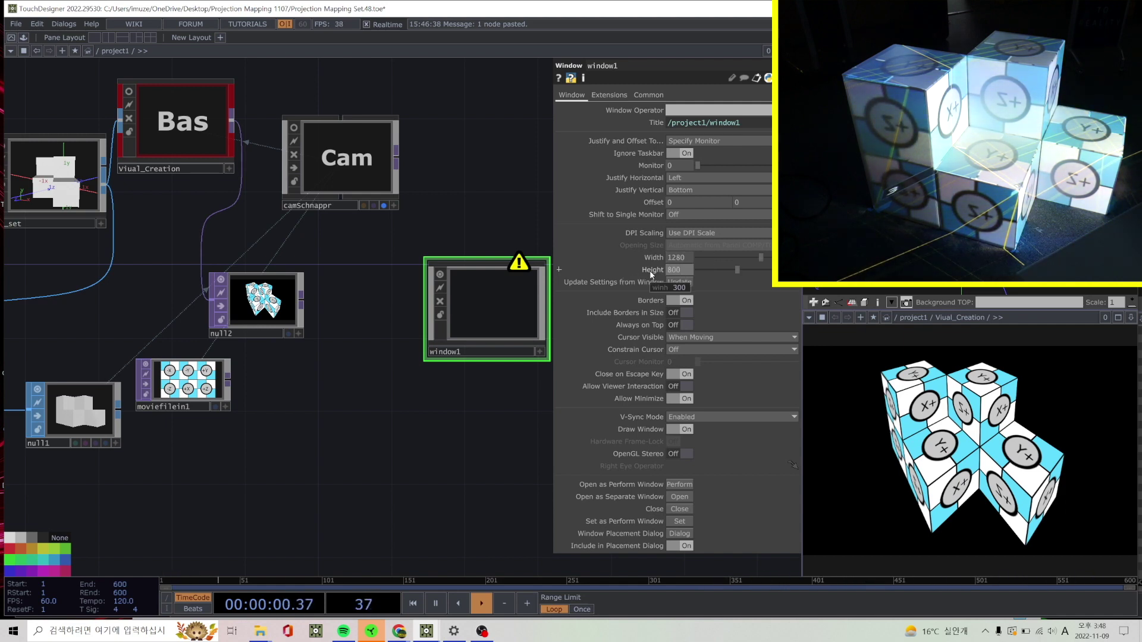
left_click_drag(352, 412, 294, 331)
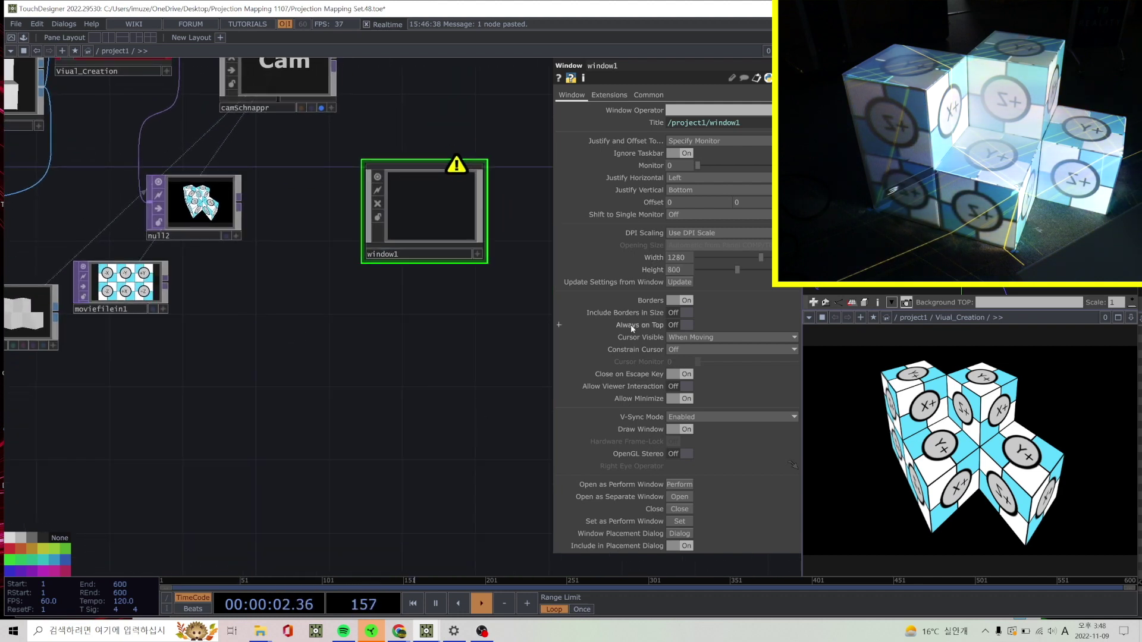
left_click_drag(698, 166, 715, 167)
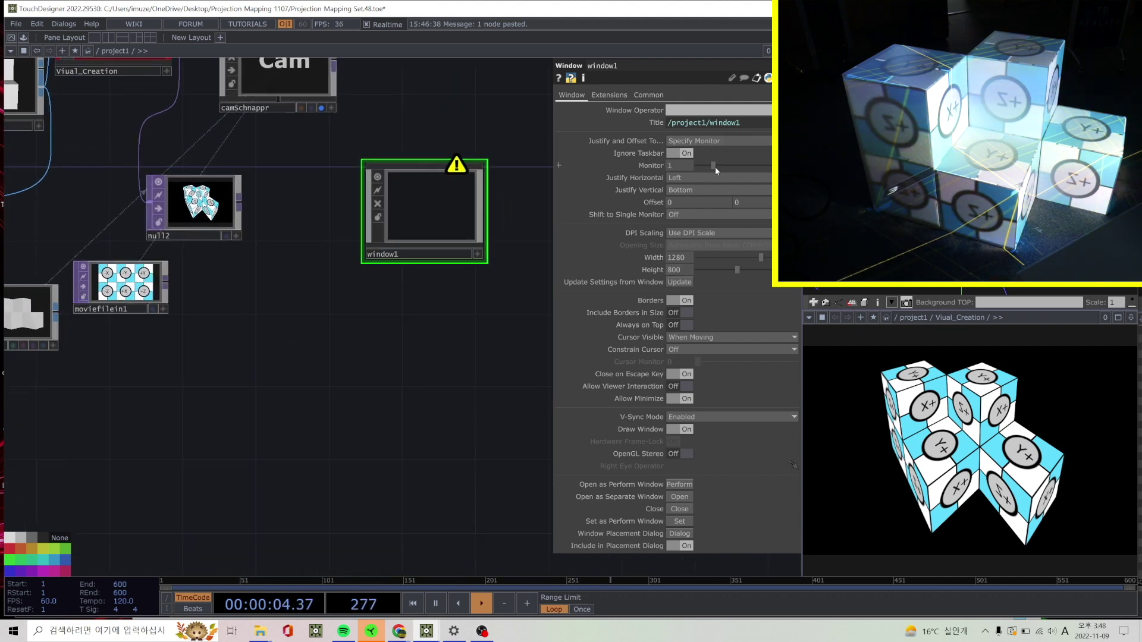
left_click_drag(402, 430, 413, 427)
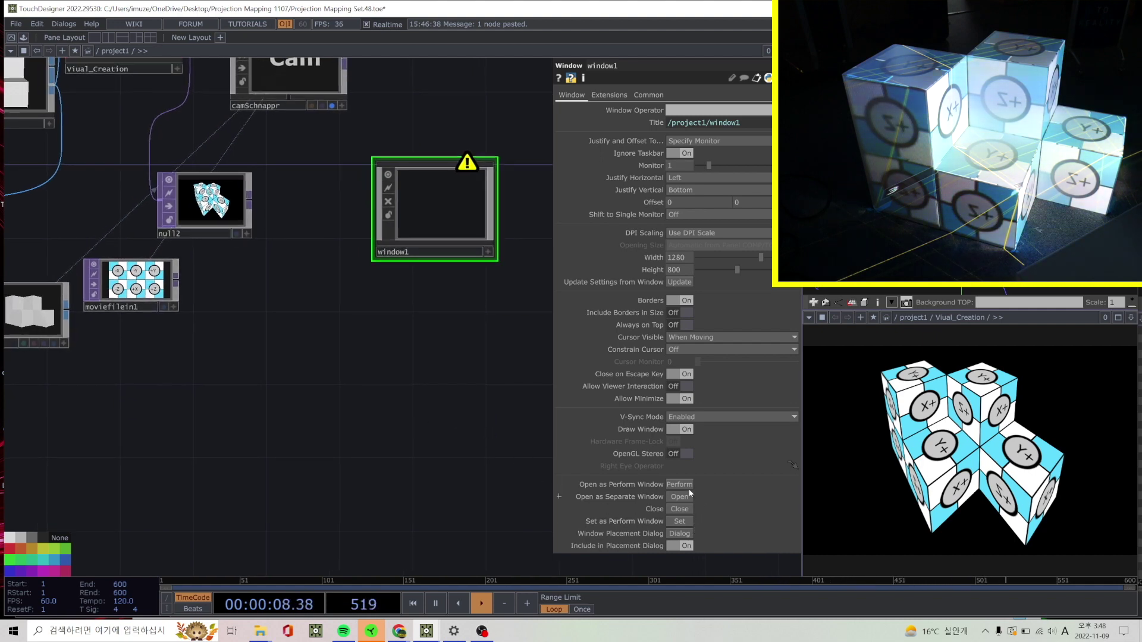
left_click(679, 301)
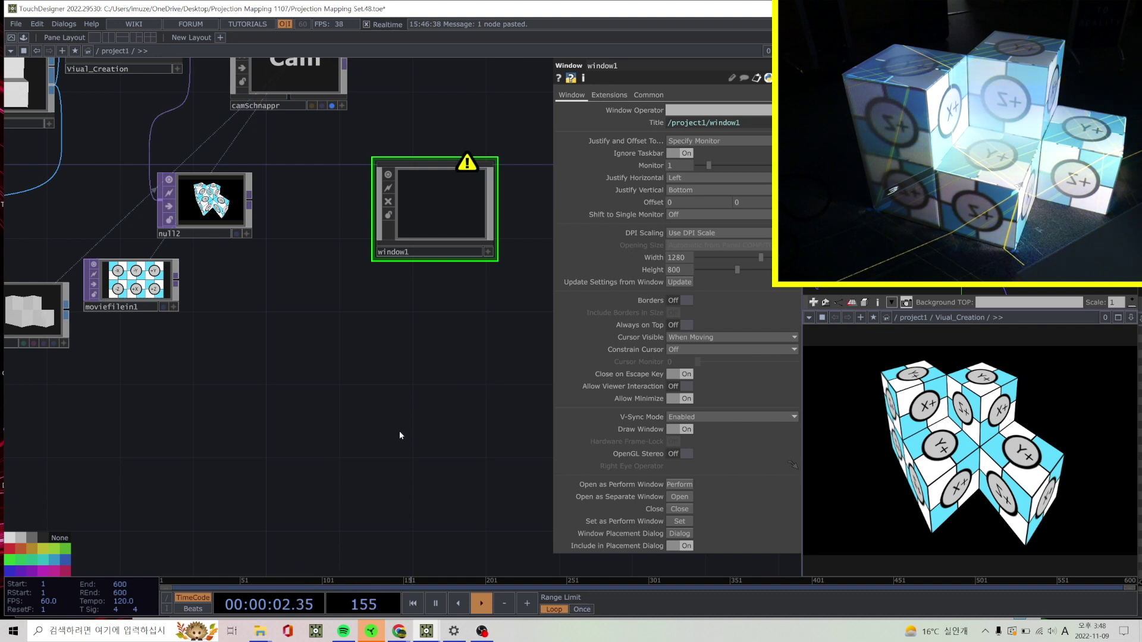
left_click_drag(360, 331, 353, 412)
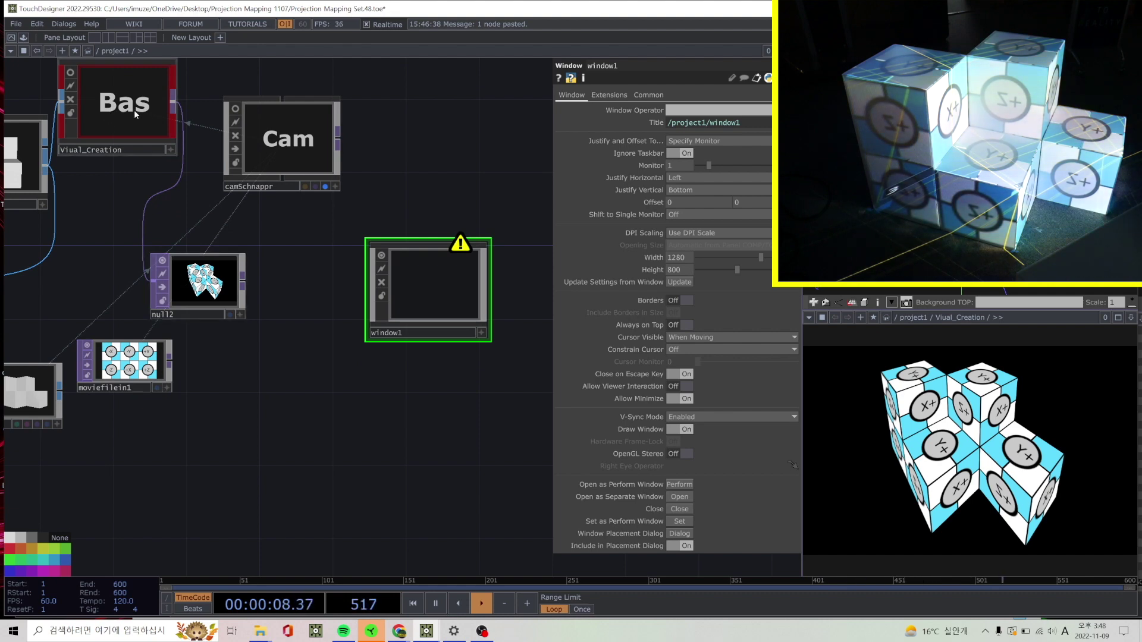
left_click(211, 305)
left_click(391, 290)
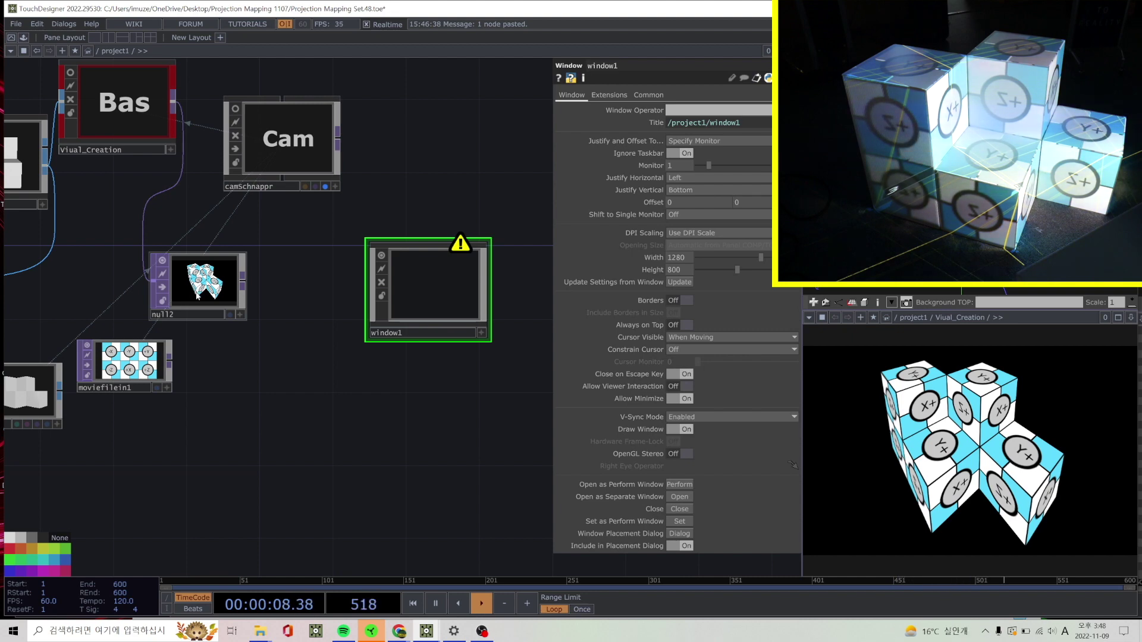
left_click_drag(196, 298, 757, 111)
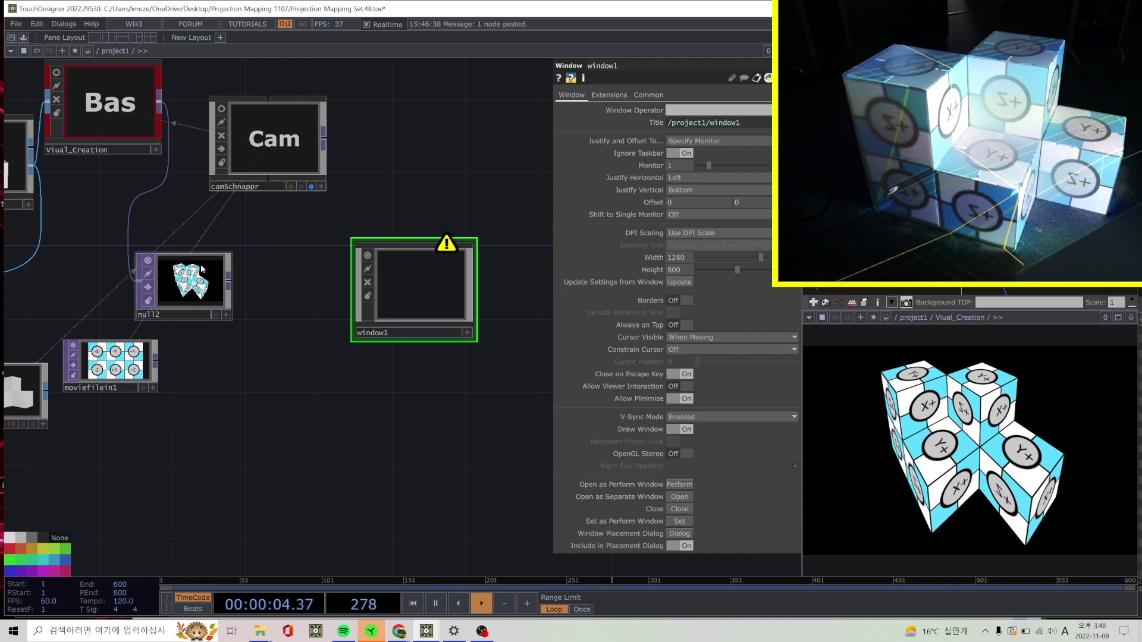
left_click_drag(136, 319, 410, 227)
key("ctrl+z")
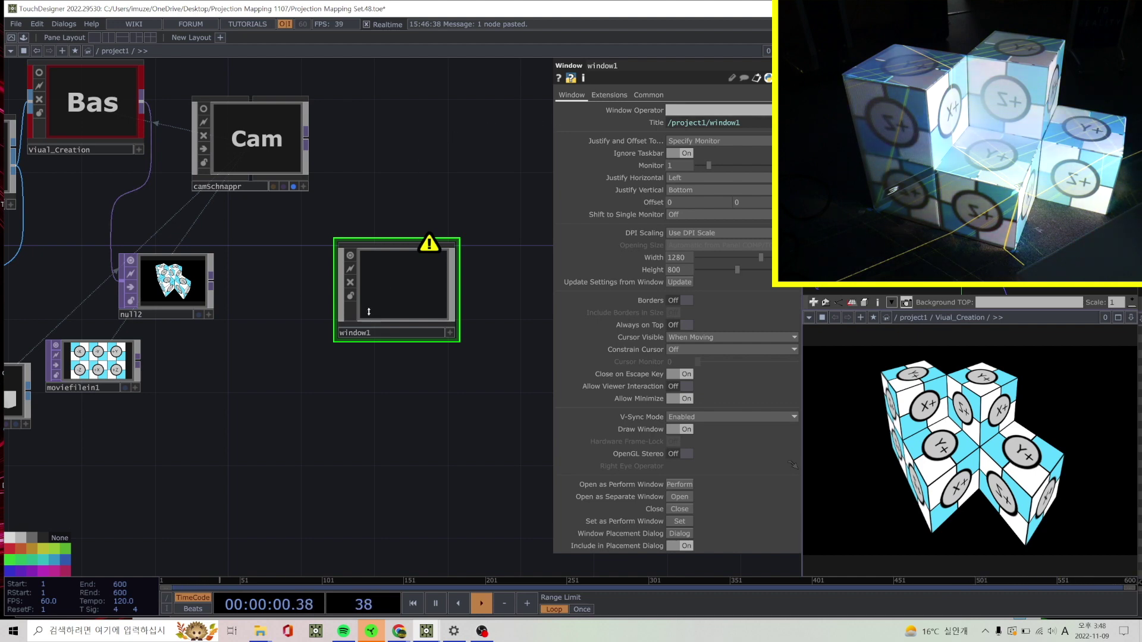
Assign null2 as window1's Window Operator and open the output as a separate window.
left_click(253, 143)
left_click(173, 280)
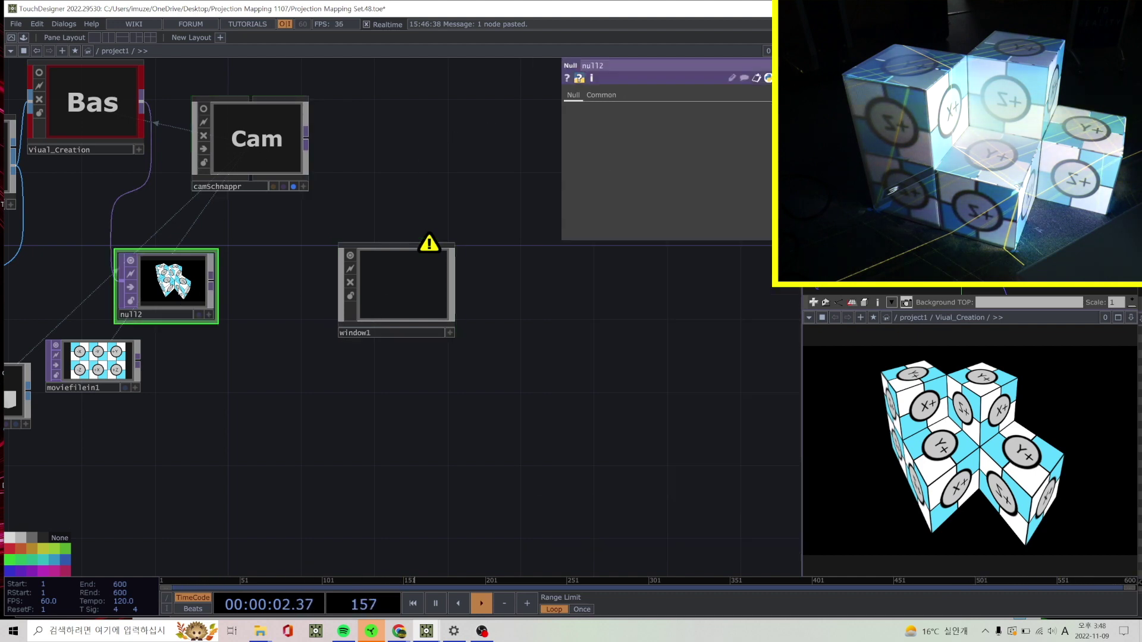
left_click(412, 301)
left_click_drag(213, 279, 721, 113)
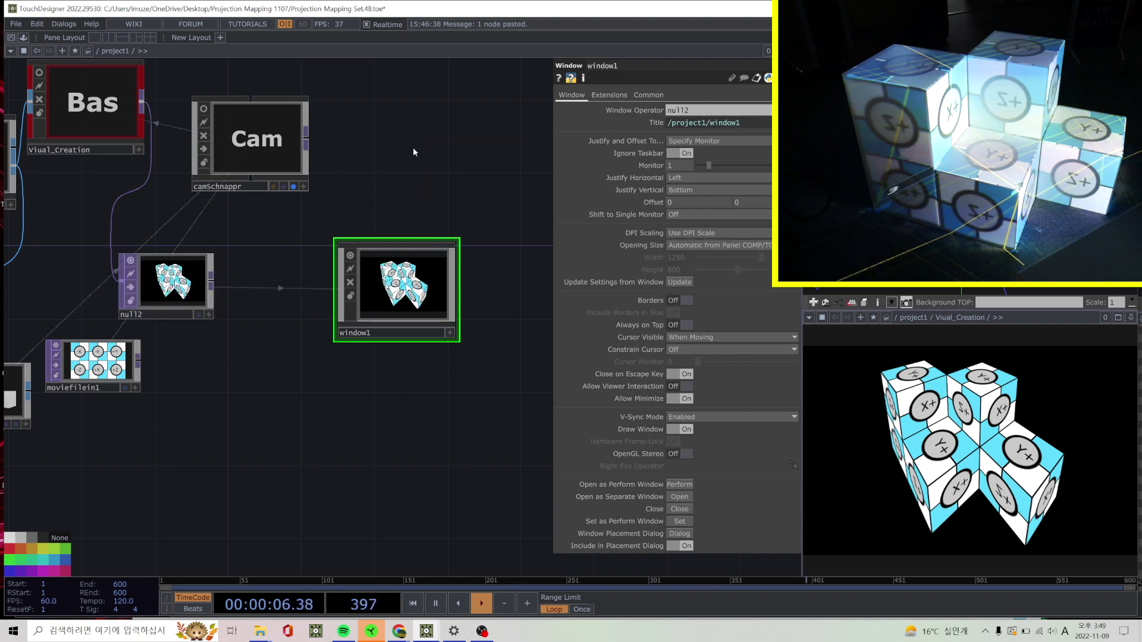
left_click(689, 498)
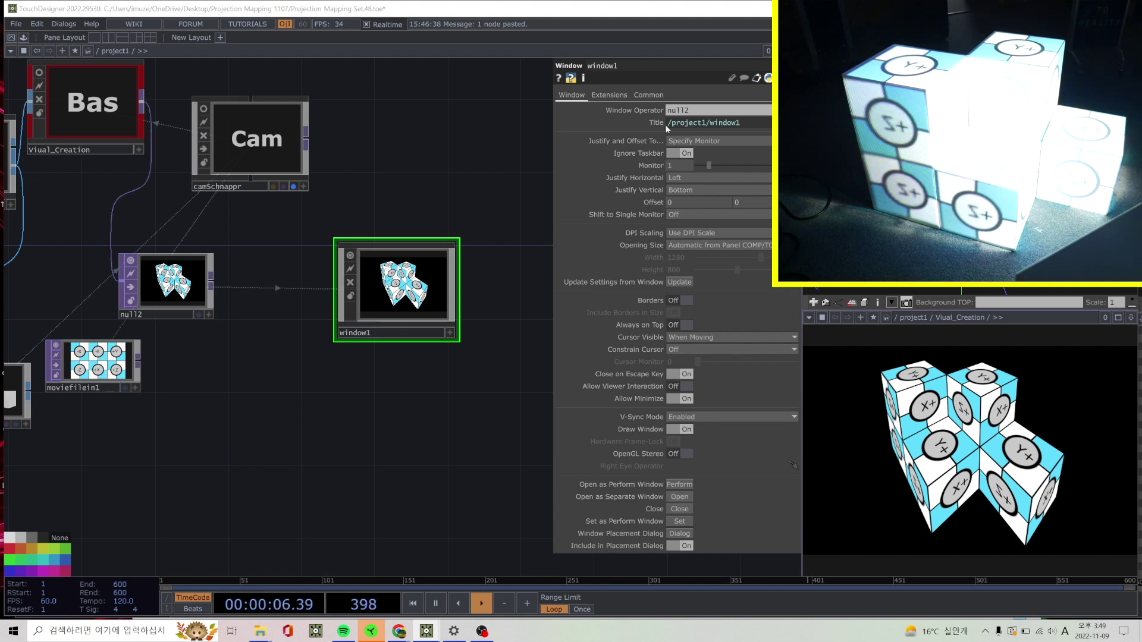
Shift box_set slightly up to line up with Viual_Creation, and enter the Viual_Creation base.
left_click_drag(169, 374, 356, 501)
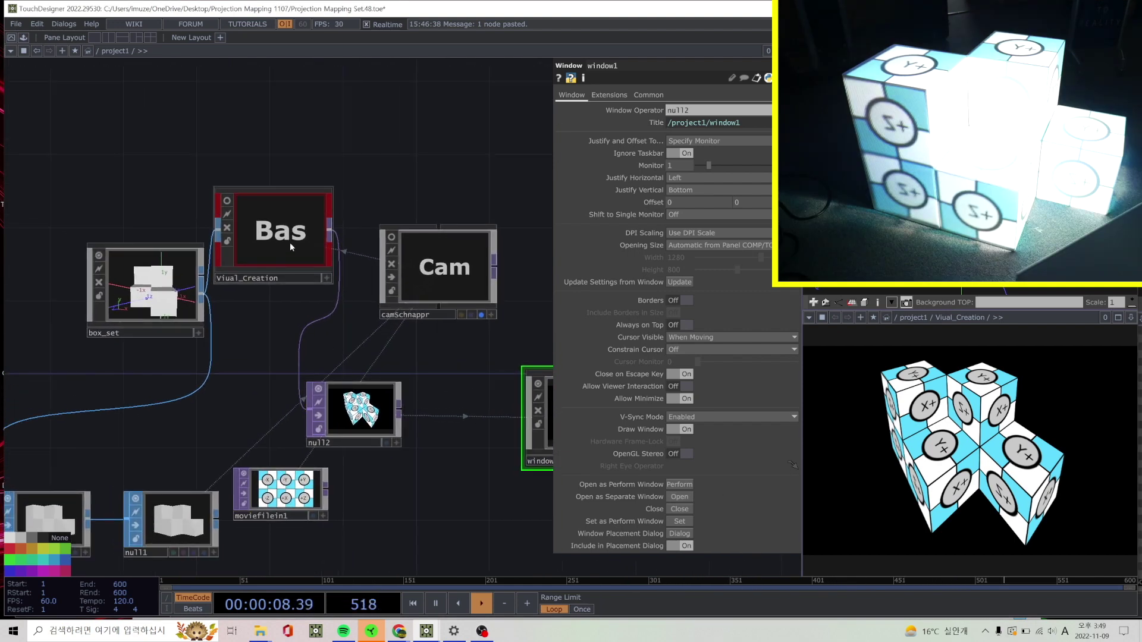
left_click_drag(188, 258, 169, 220)
left_click(264, 231)
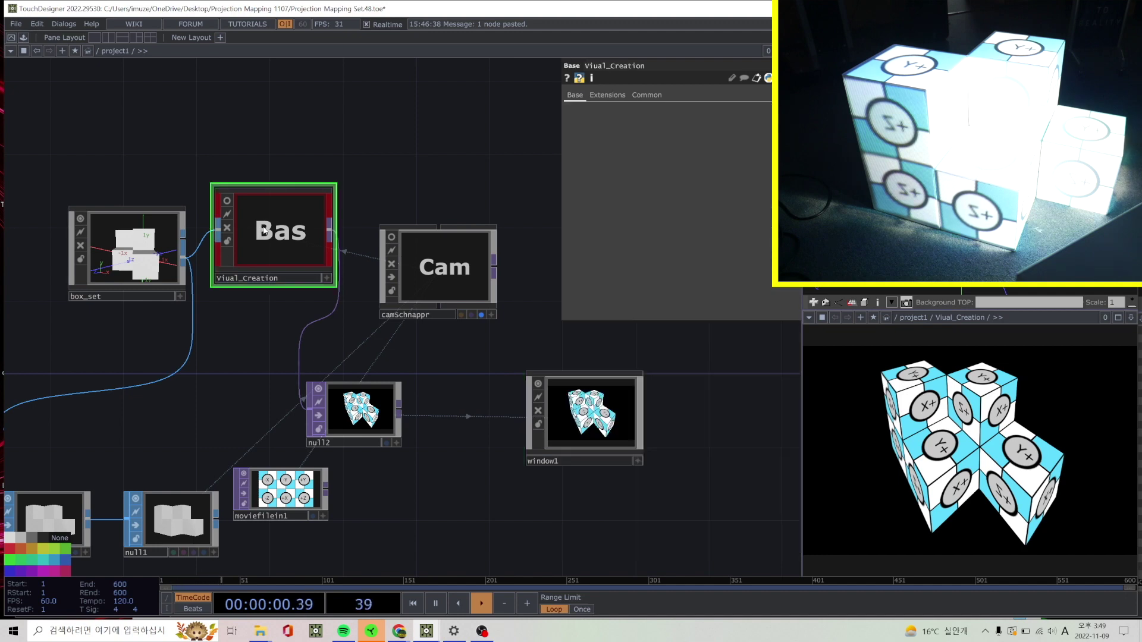
key("i")
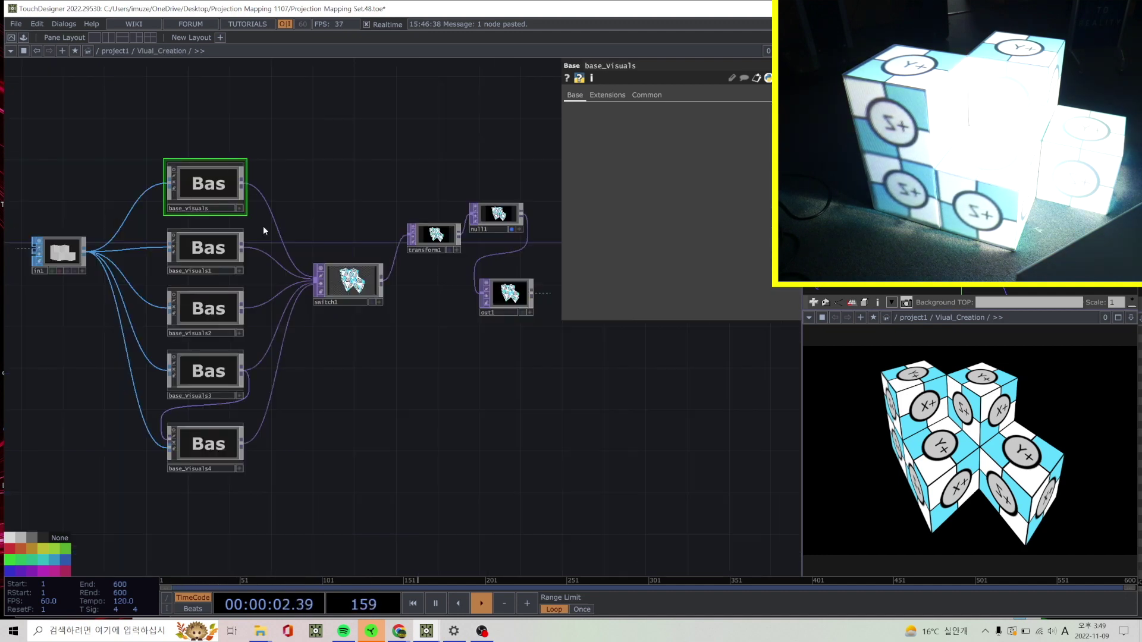
Vary switch1's Index to preview its visual inputs, ending at 0.
left_click(351, 291)
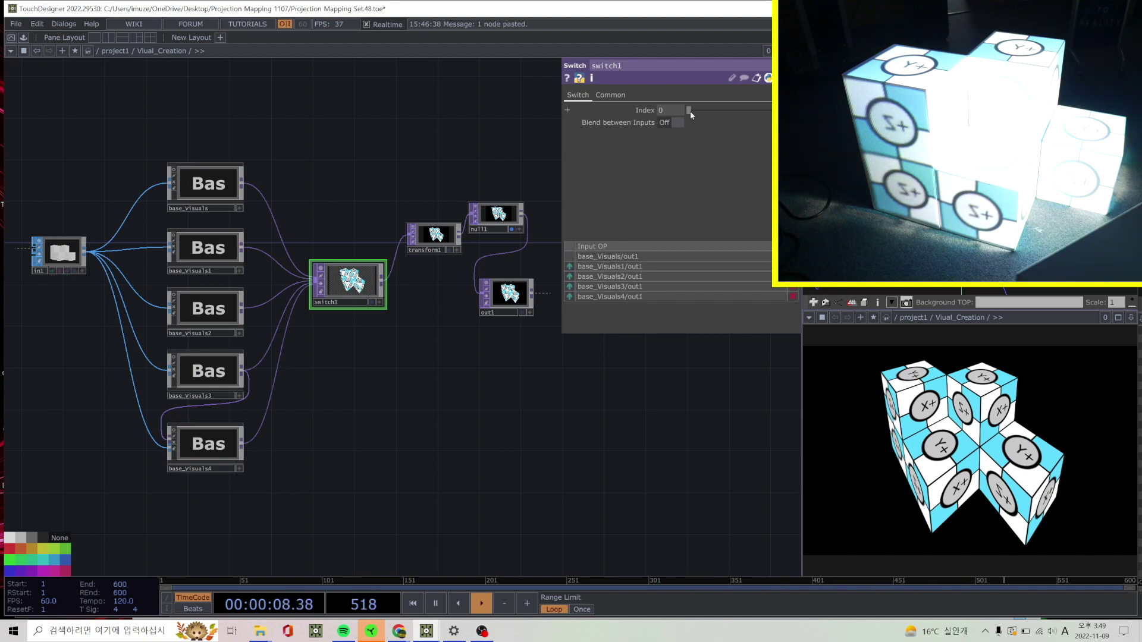
left_click_drag(690, 111, 566, 118)
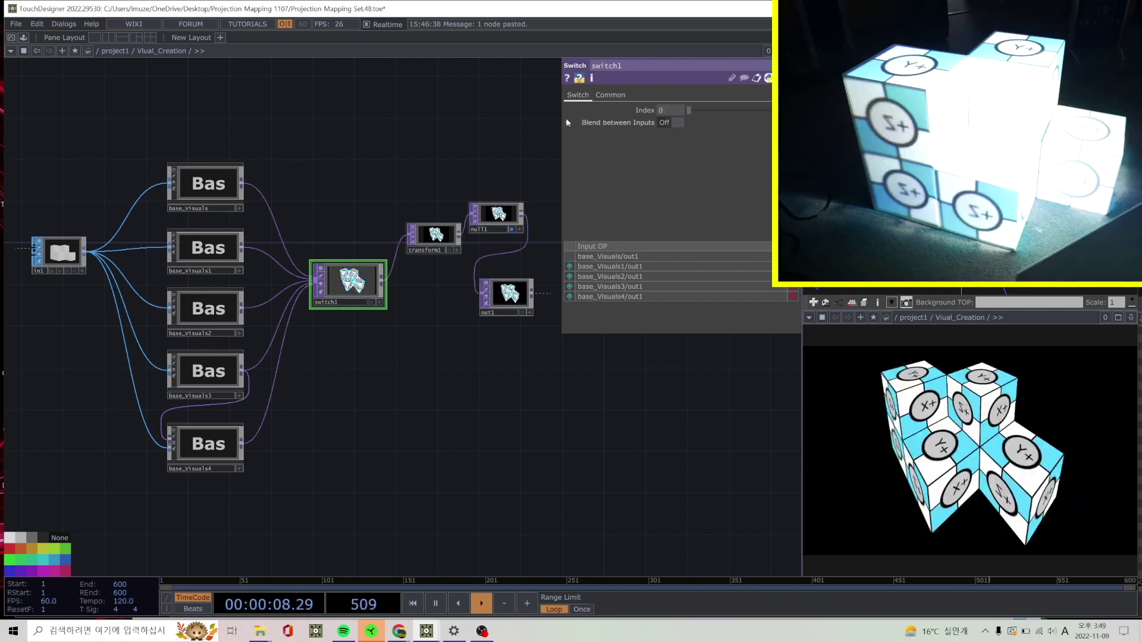
left_click_drag(317, 173, 451, 153)
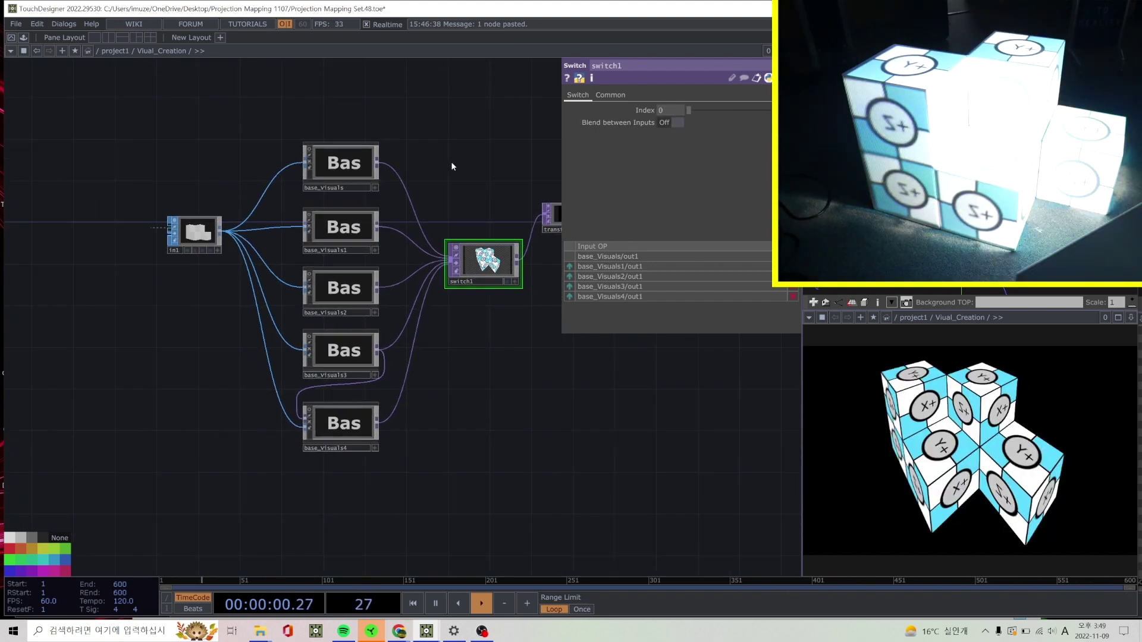
Enter base_Visuals and copy the Camera(s) path /project1/camSchnappr from its render1 TOP.
double_click(345, 168)
scroll(248, 265, "down", 5)
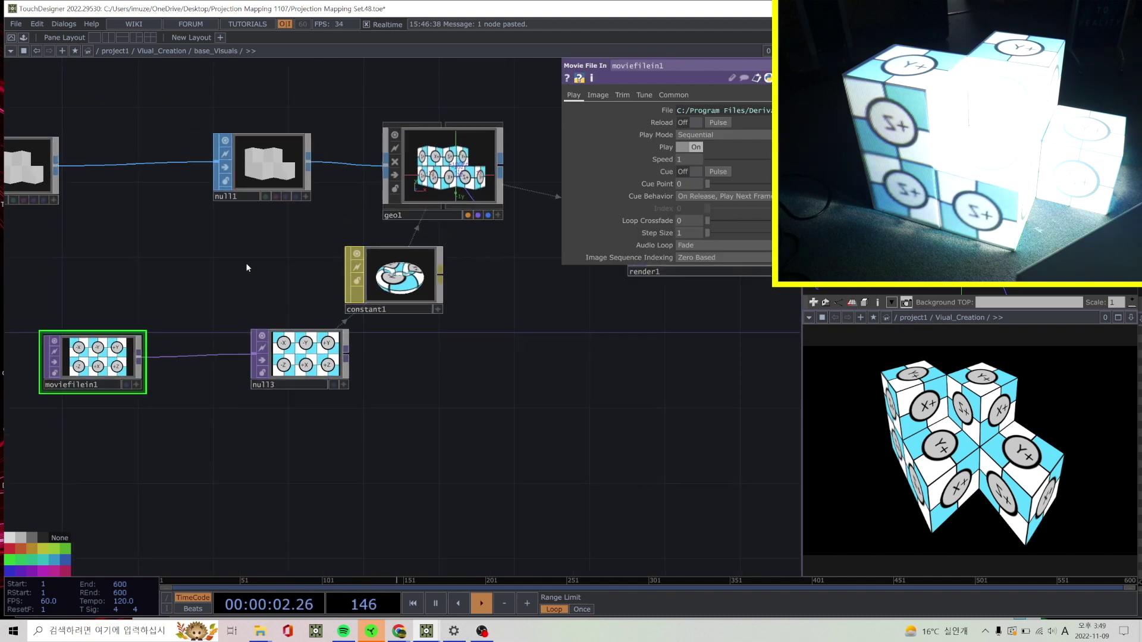
scroll(379, 238, "up", 5)
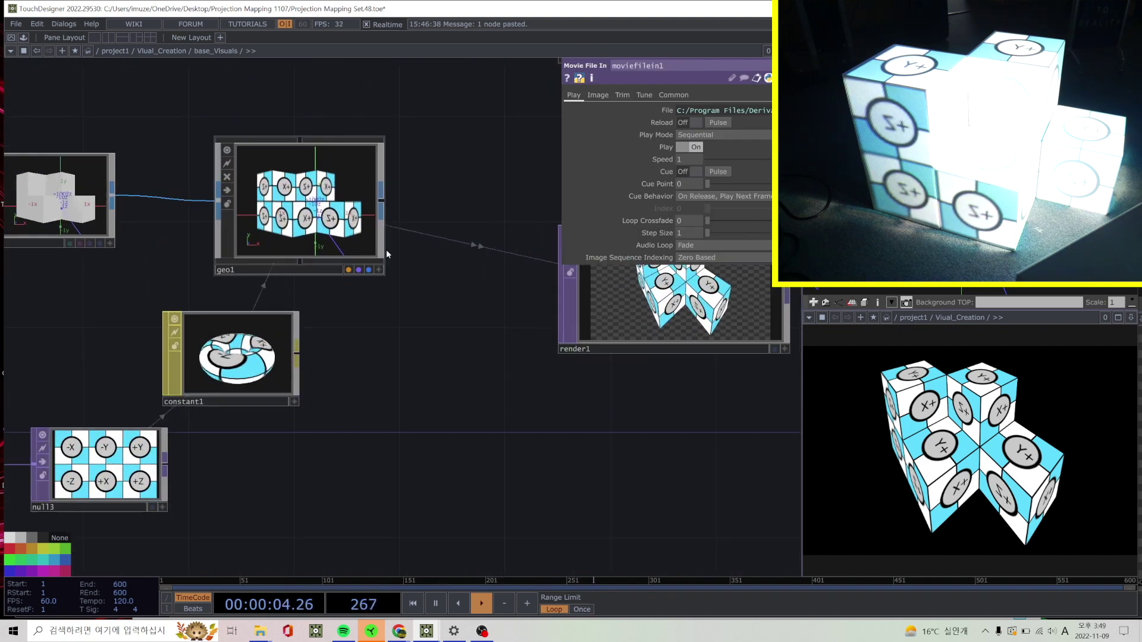
scroll(407, 267, "down", 3)
left_click(523, 286)
left_click_drag(601, 381, 284, 364)
scroll(227, 212, "up", 3)
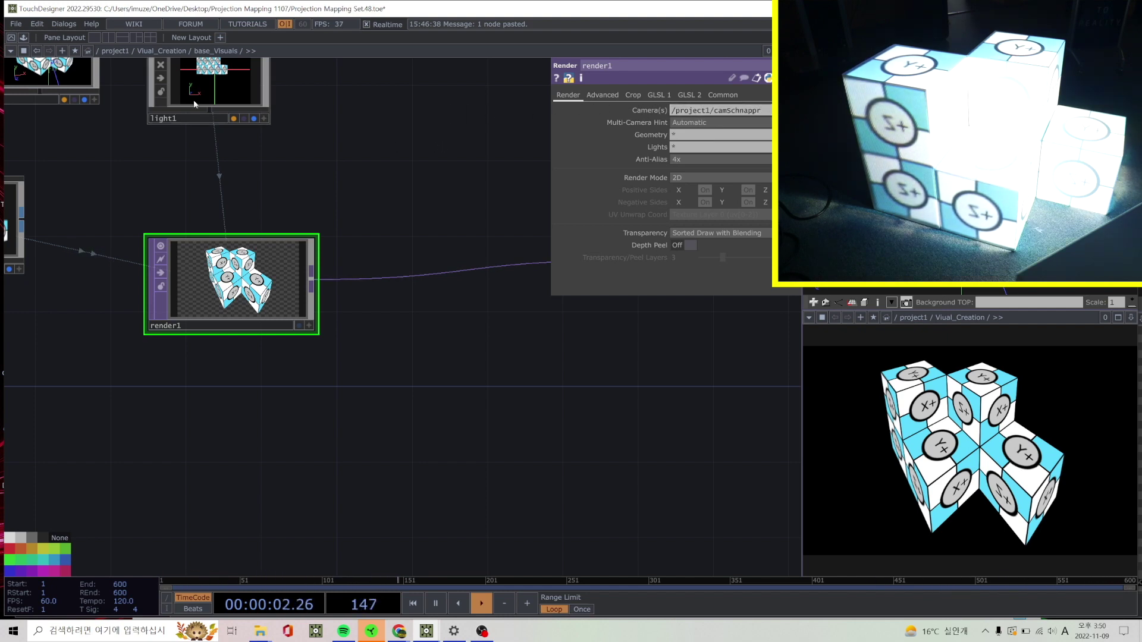
Go to base_Visuals1 inside Viual_Creation and set its render1 Camera(s) to /project1/camSchnappr.
left_click(162, 52)
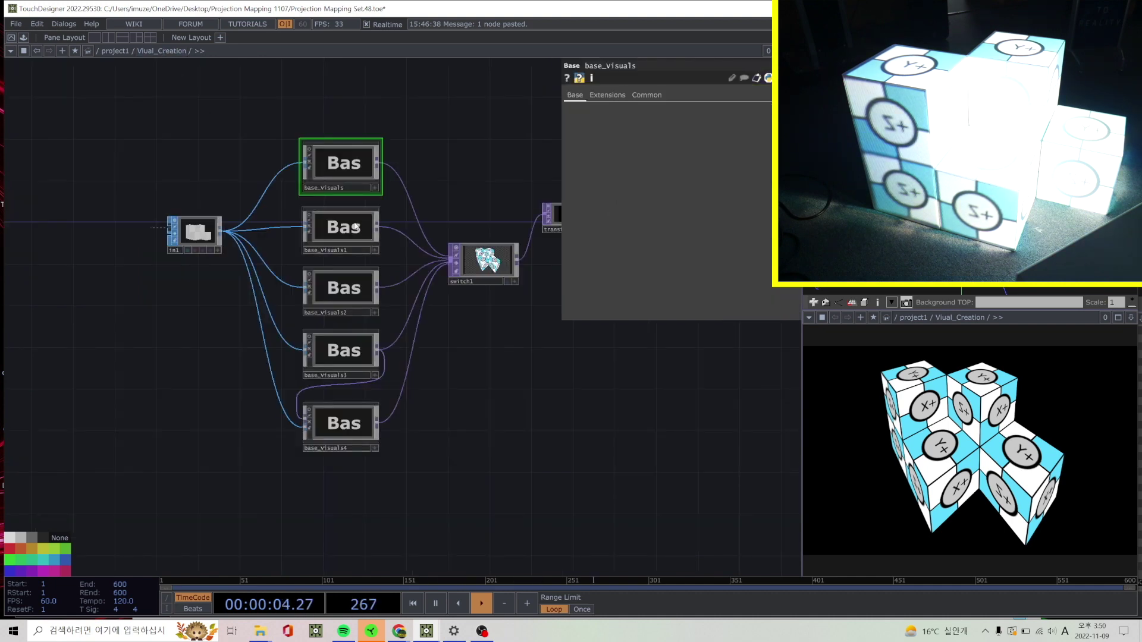
left_click(351, 226)
key("i")
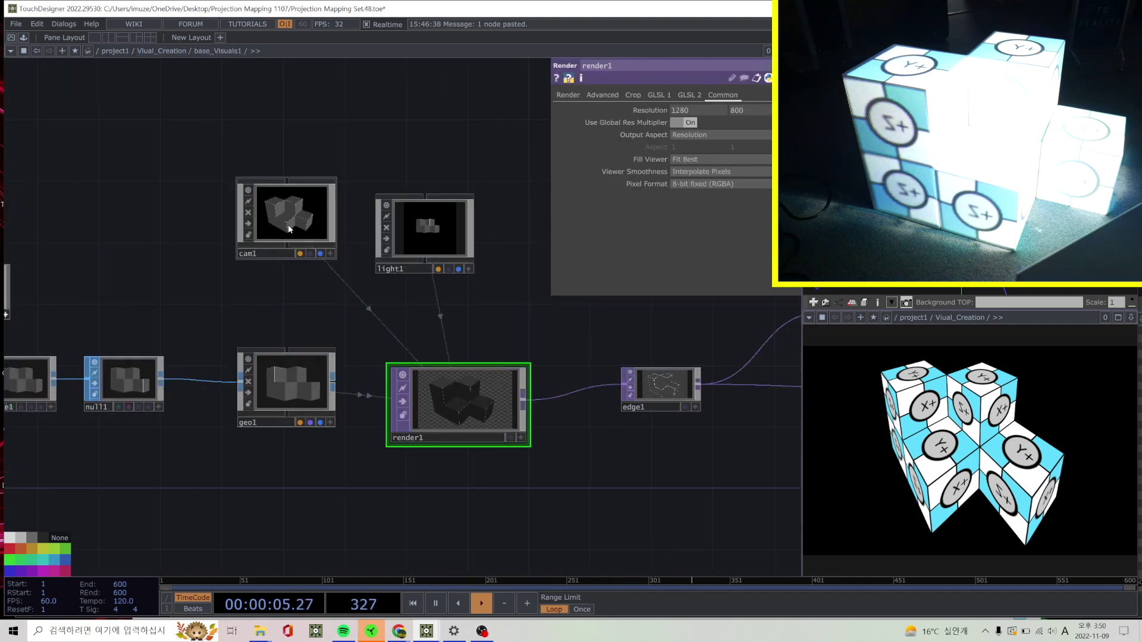
left_click(307, 357)
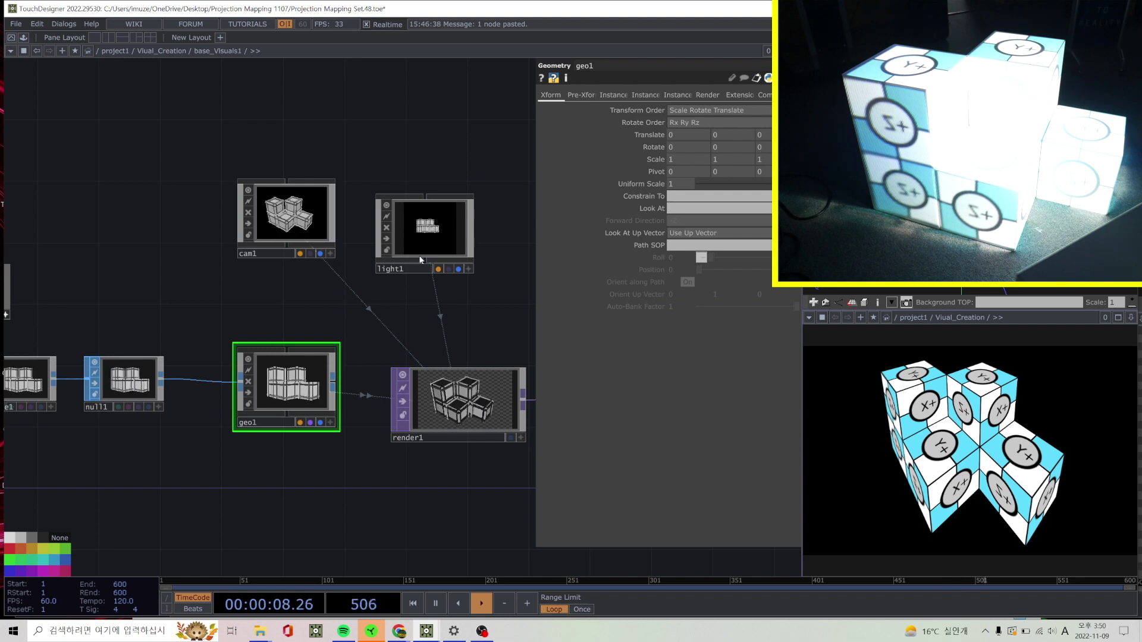
left_click(467, 369)
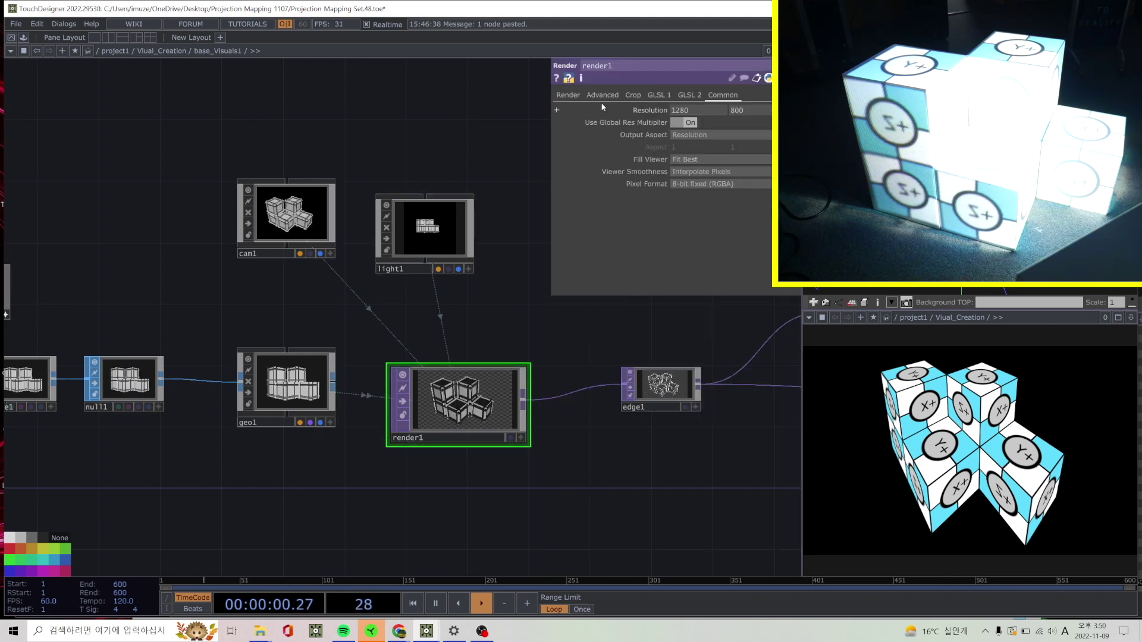
left_click(568, 95)
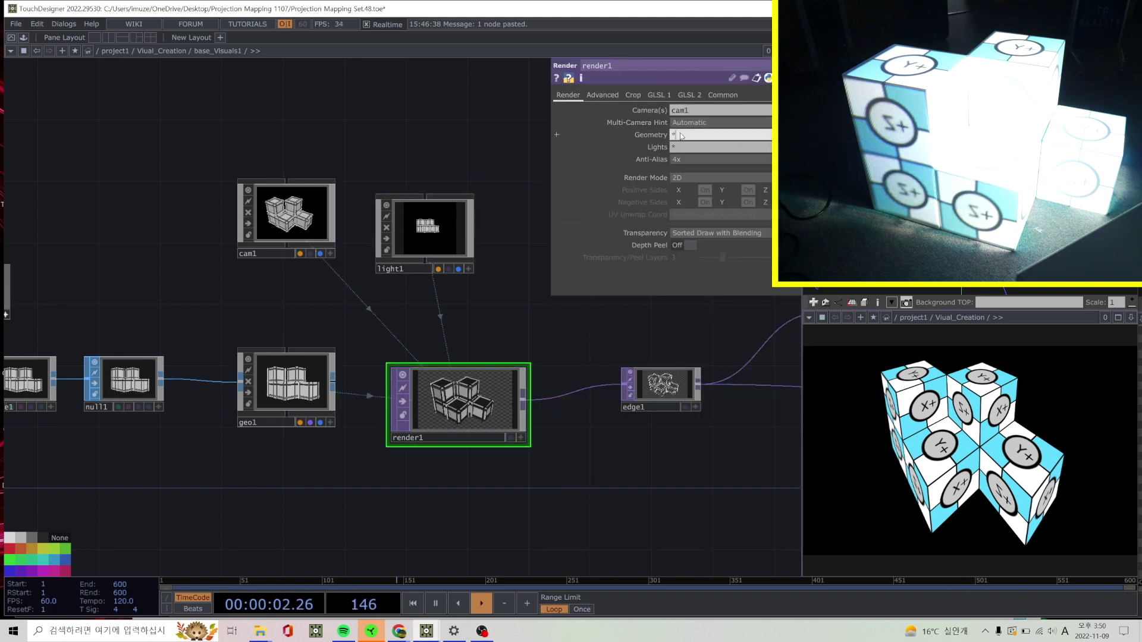
type("/project1/camSchnappr")
left_click(462, 116)
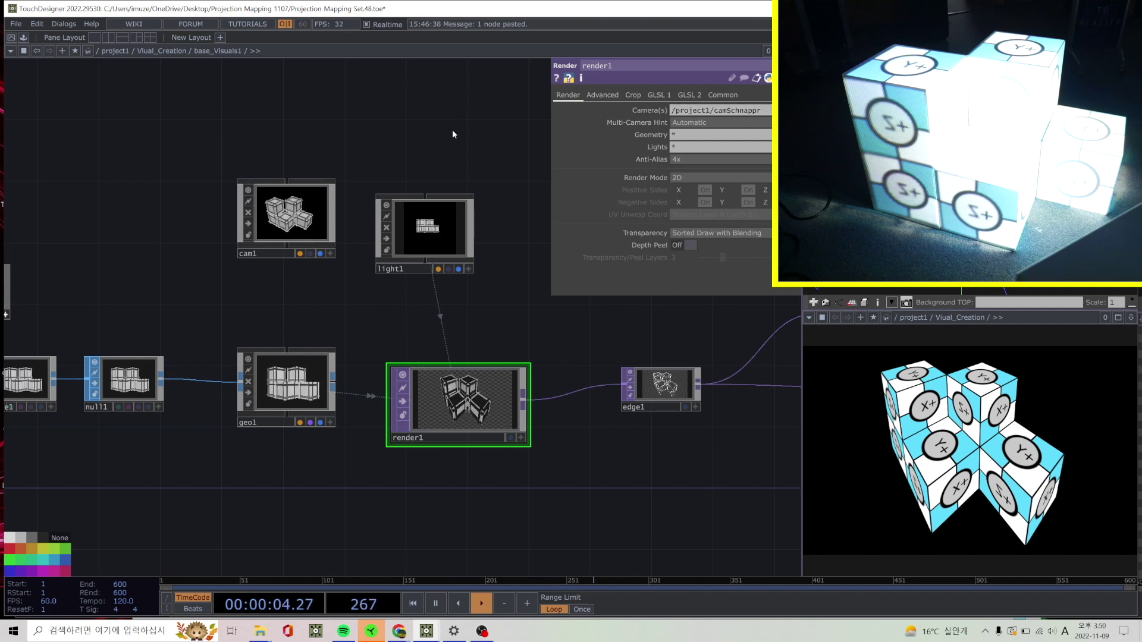
Go to base_Visuals2 inside Viual_Creation and set its render1 Camera(s) to /project1/camSchnappr.
left_click(148, 51)
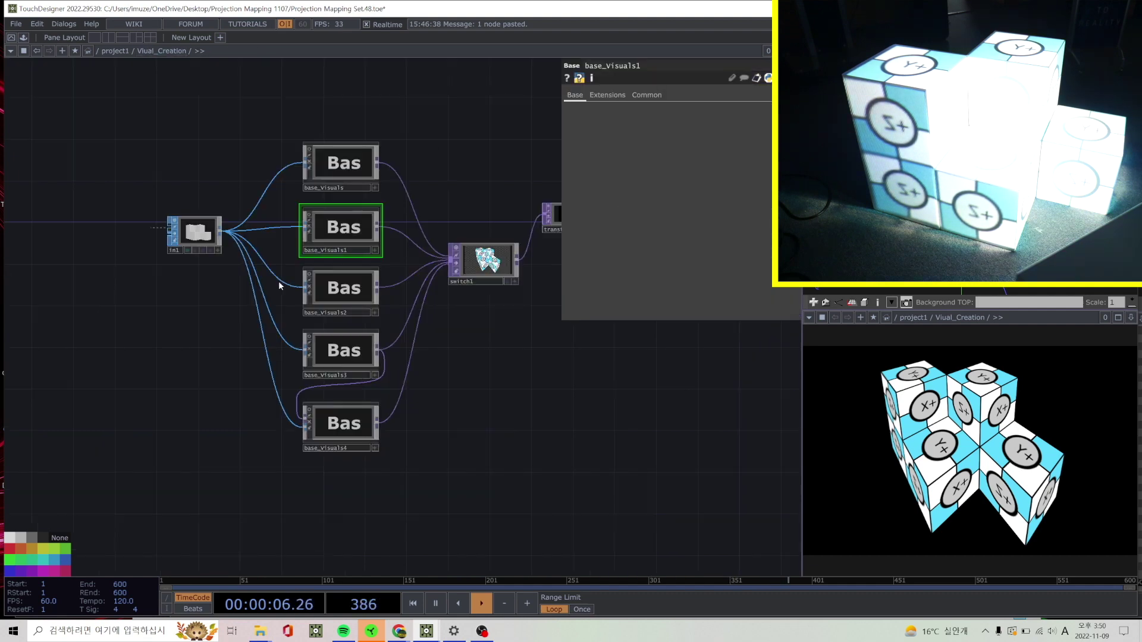
left_click(344, 291)
key("i")
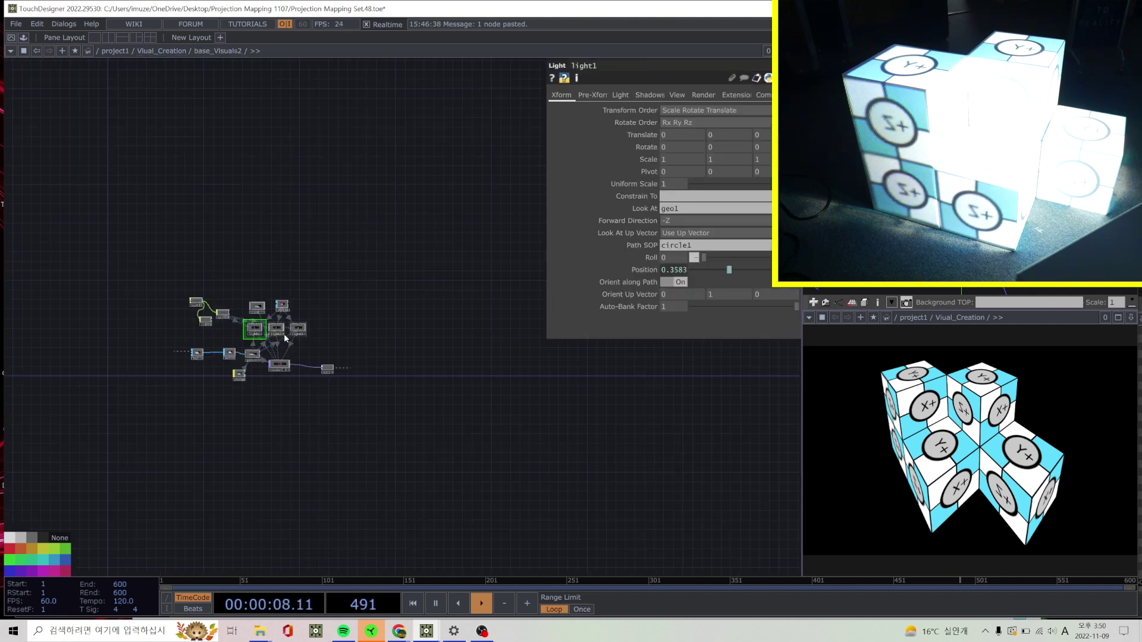
scroll(284, 333, "up", 5)
left_click(266, 451)
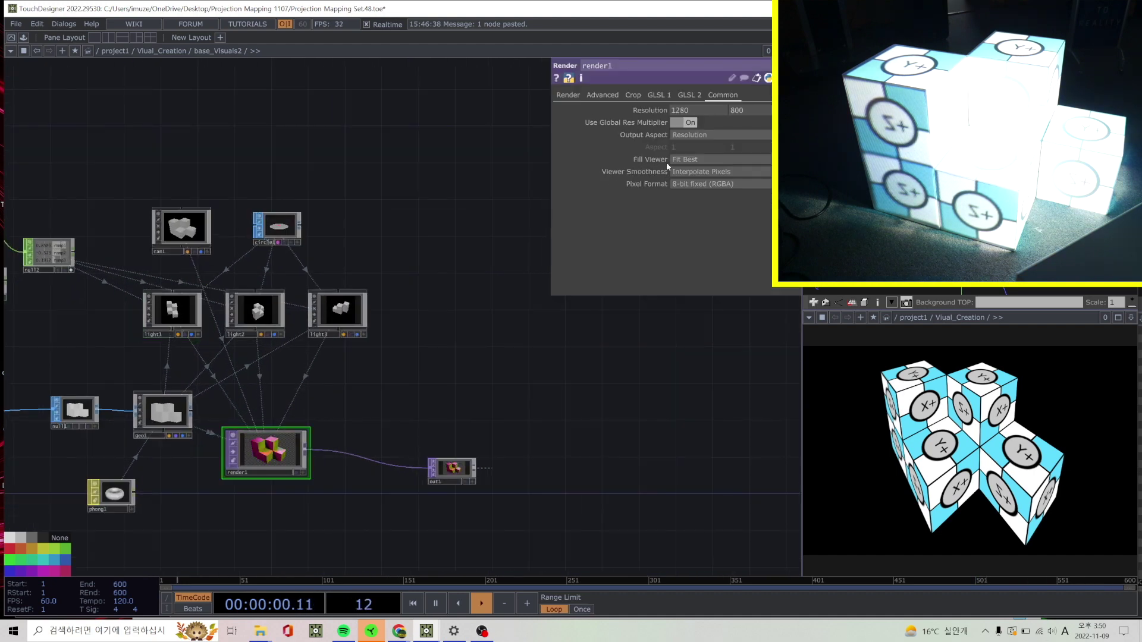
left_click(568, 95)
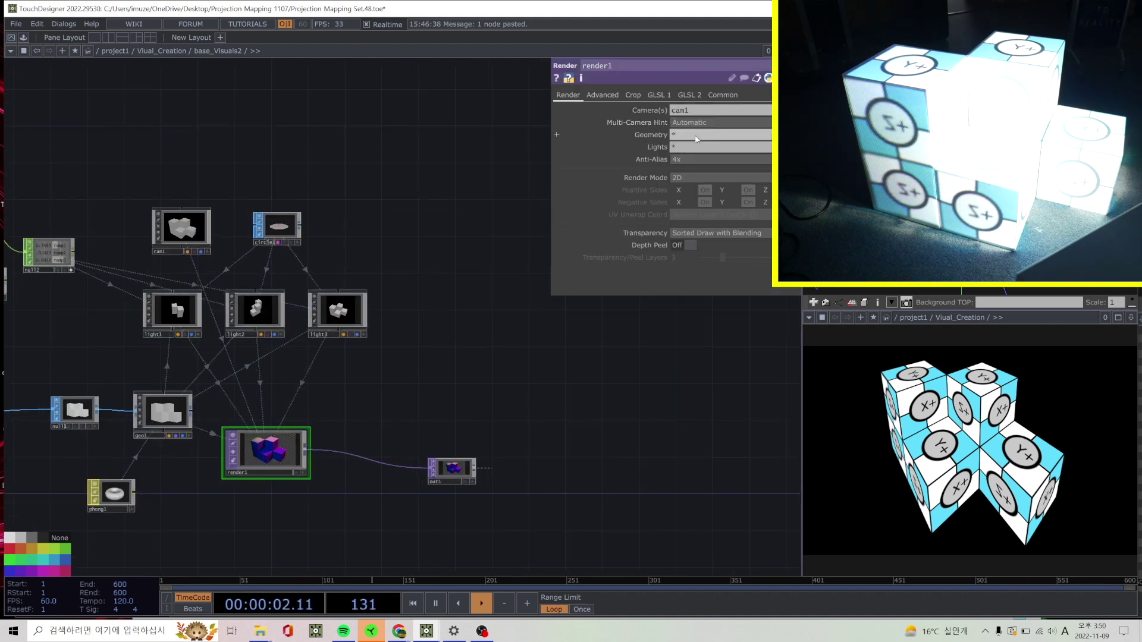
left_click_drag(692, 111, 596, 107)
type("/project1/camSchnappr")
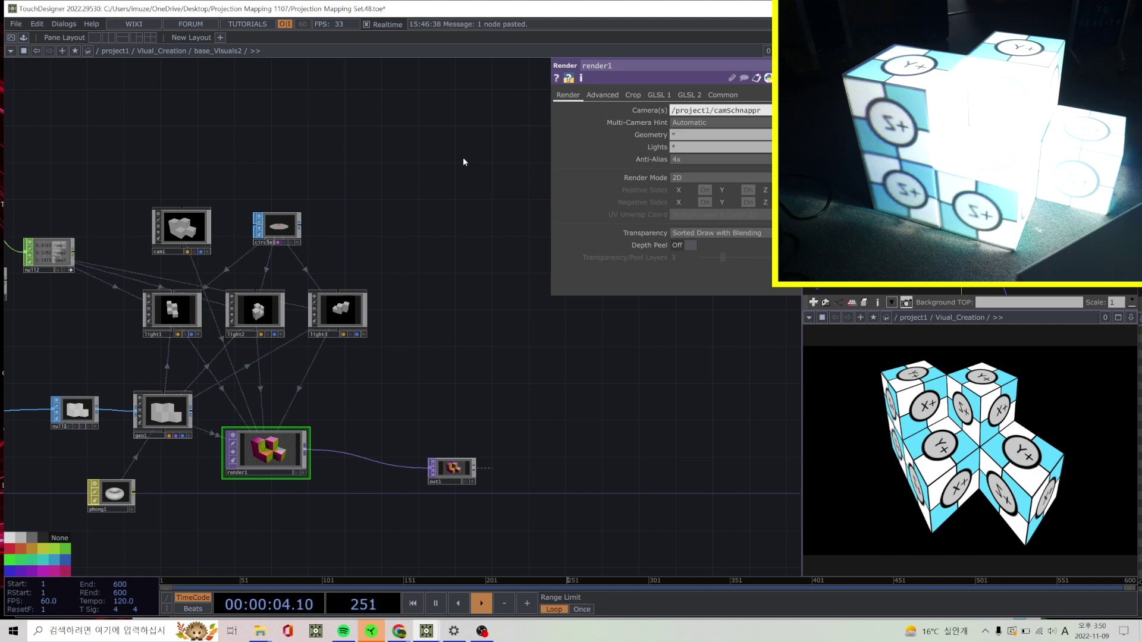
left_click(458, 166)
Go to base_Visuals3 inside Viual_Creation and set its render1 Camera(s) to /project1/camSchnappr.
left_click(147, 51)
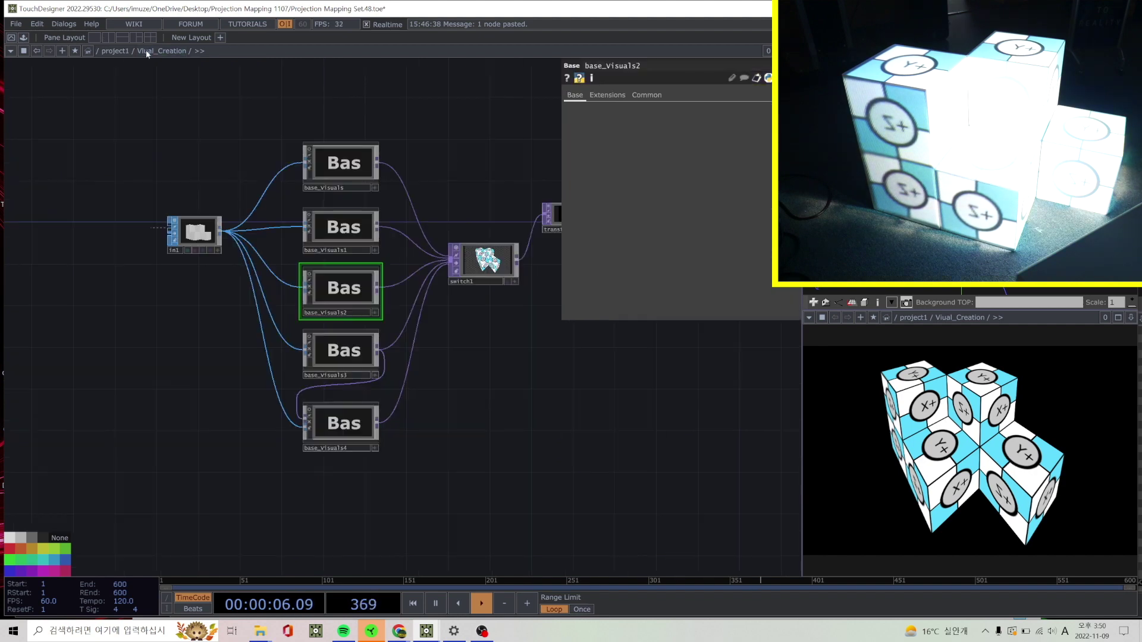
left_click(336, 347)
key("i")
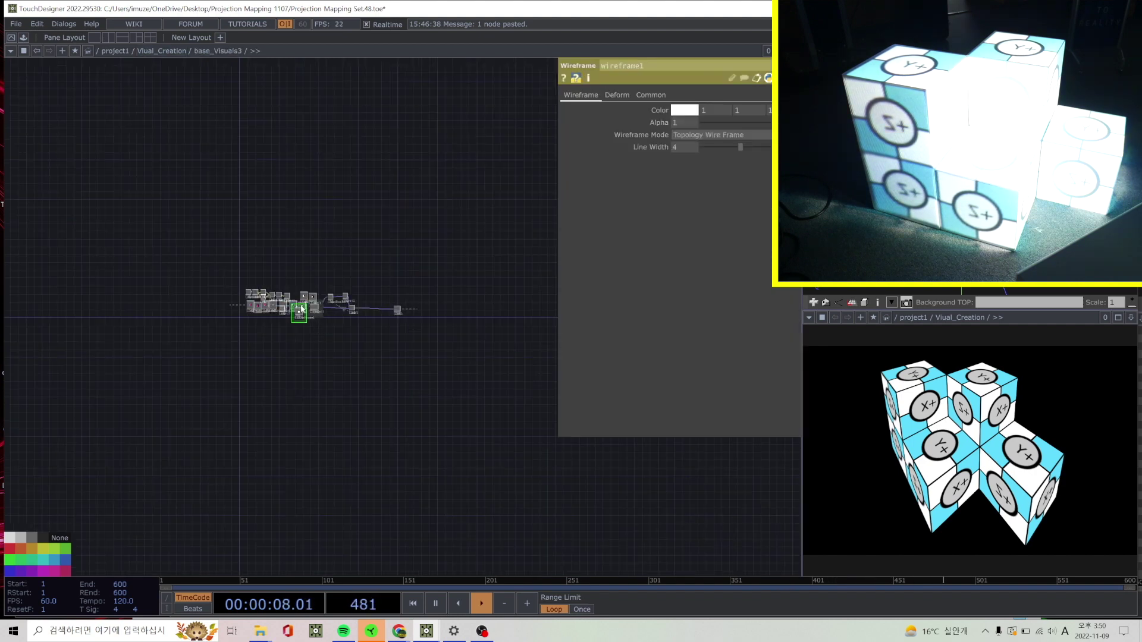
scroll(298, 308, "up", 2)
scroll(298, 311, "up", 5)
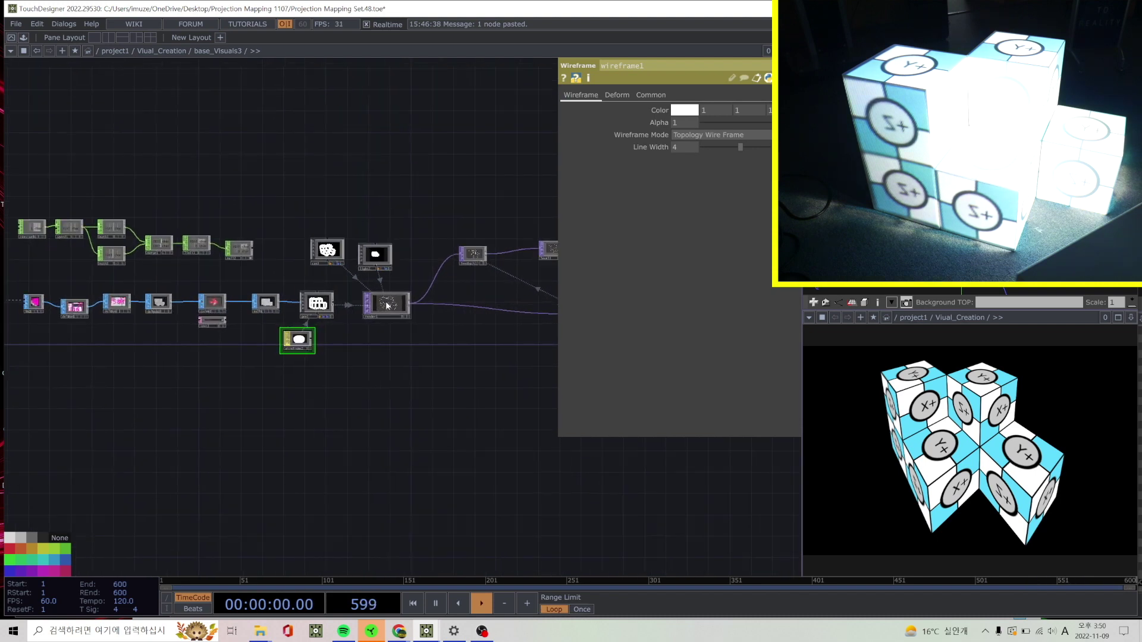
left_click(387, 305)
left_click(567, 95)
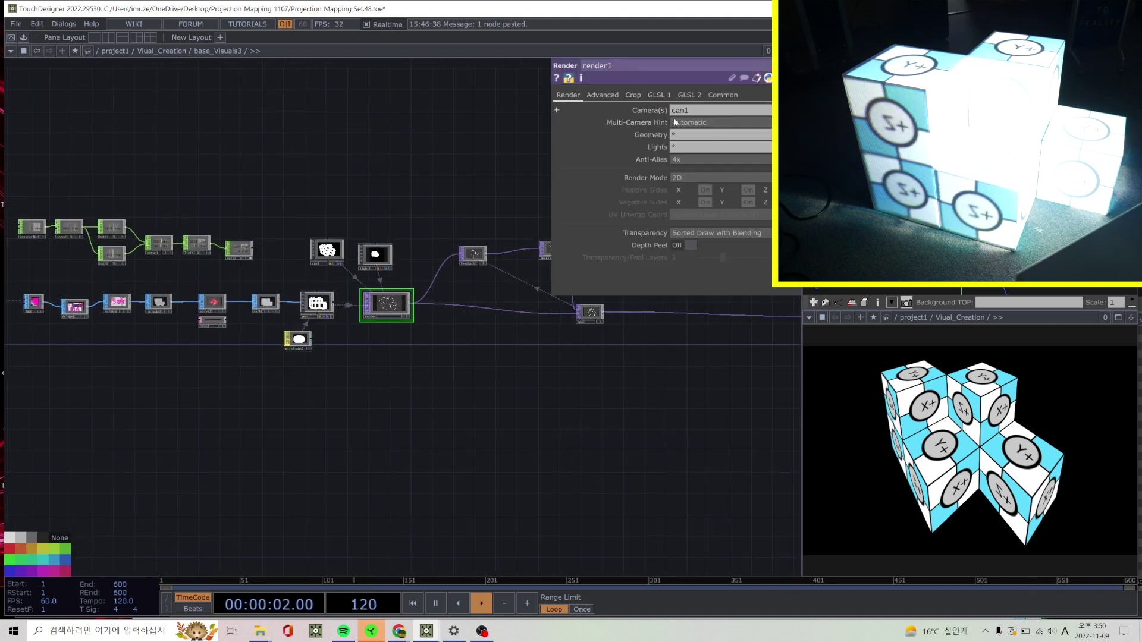
left_click_drag(691, 111, 601, 111)
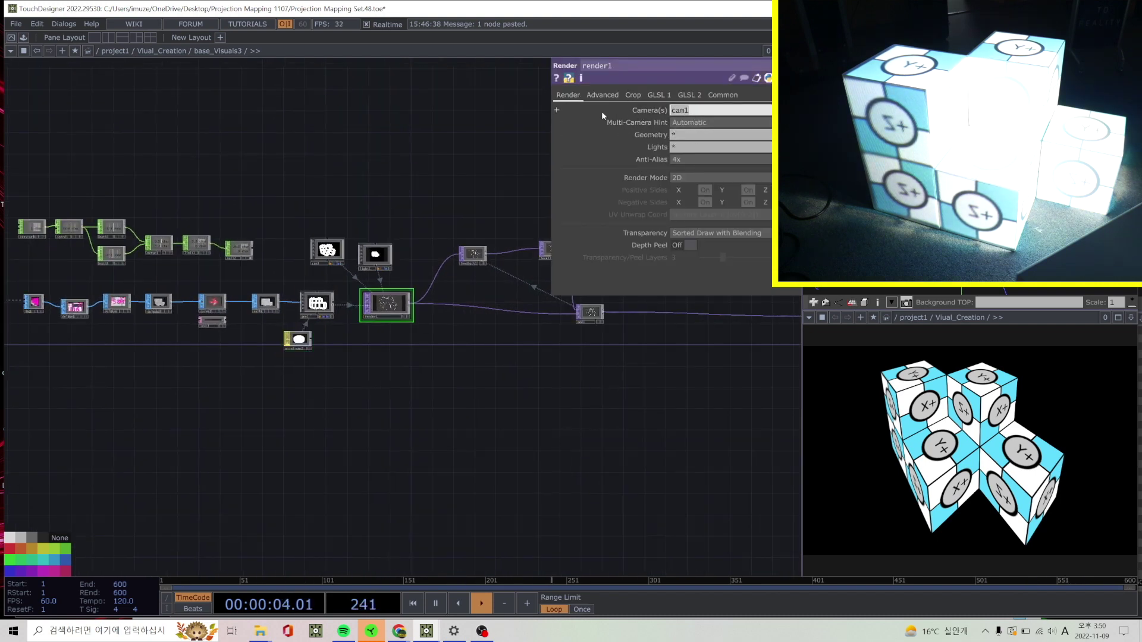
type("/project1/camSchnappr")
left_click(384, 133)
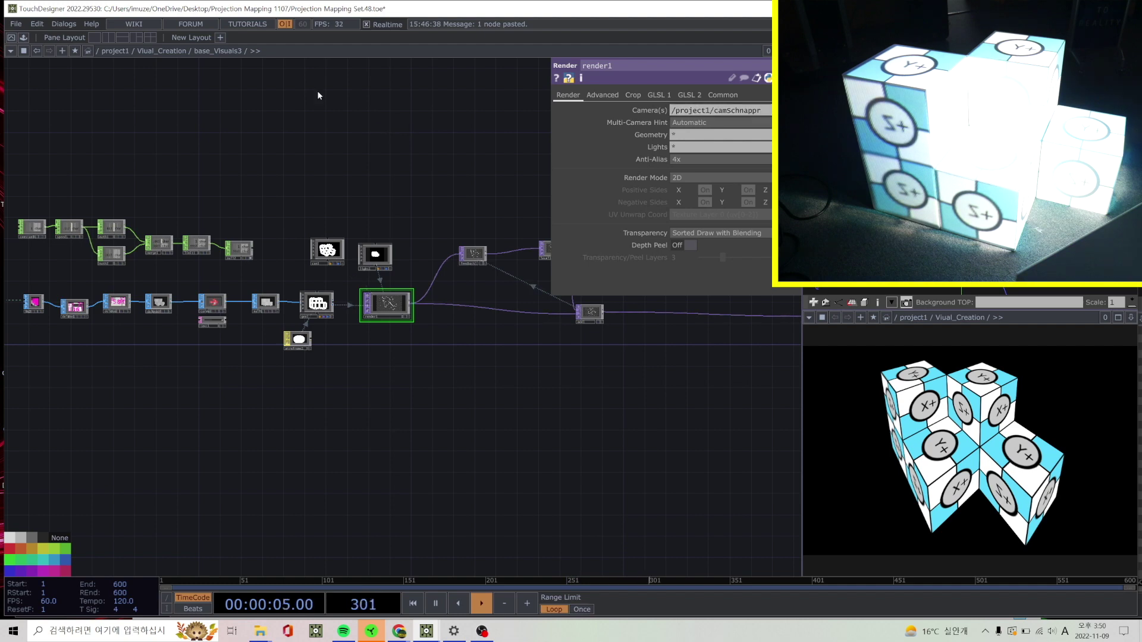
Go to base_Visuals4 inside Viual_Creation and set its render1 Camera(s) to /project1/camSchnappr.
left_click(159, 51)
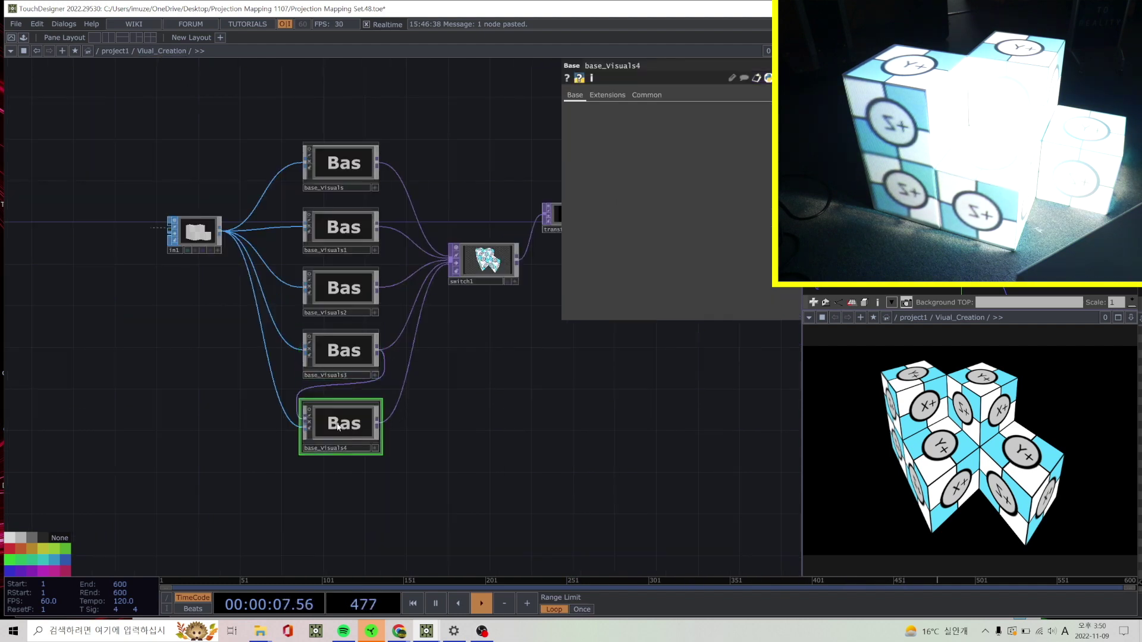
double_click(337, 426)
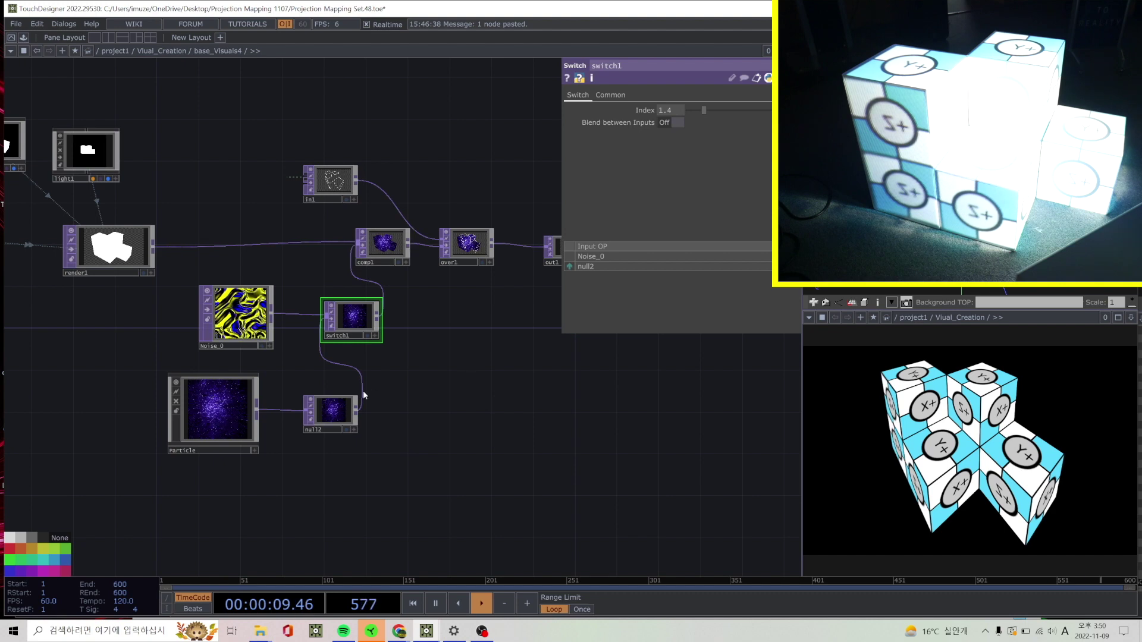
left_click_drag(465, 356, 363, 390)
scroll(363, 390, "down", 3)
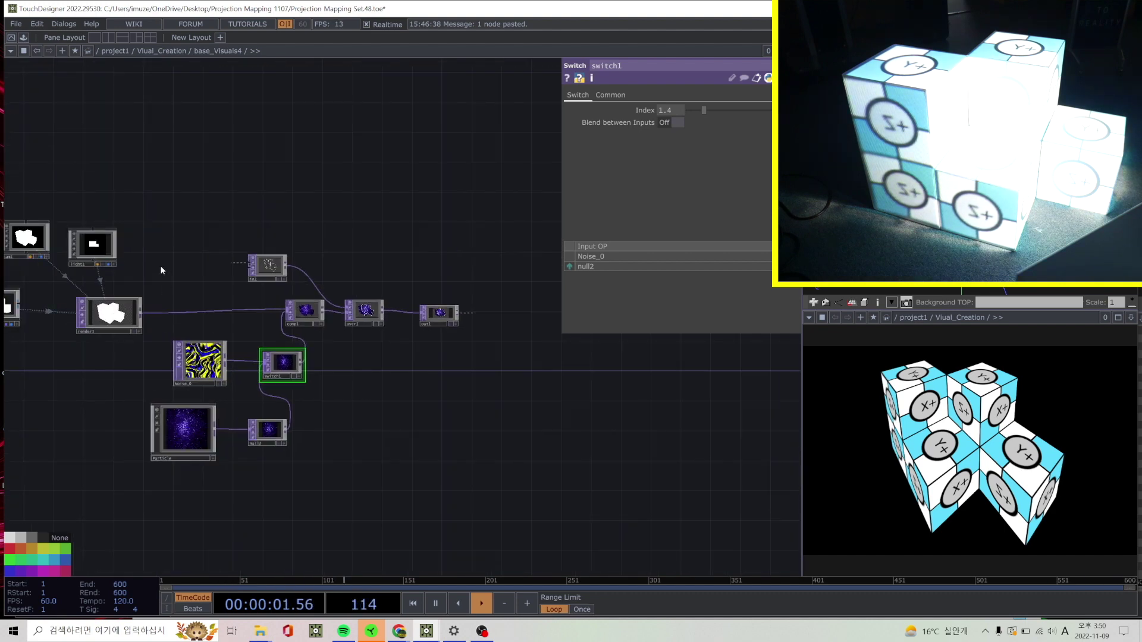
left_click_drag(160, 265, 395, 296)
scroll(363, 328, "up", 3)
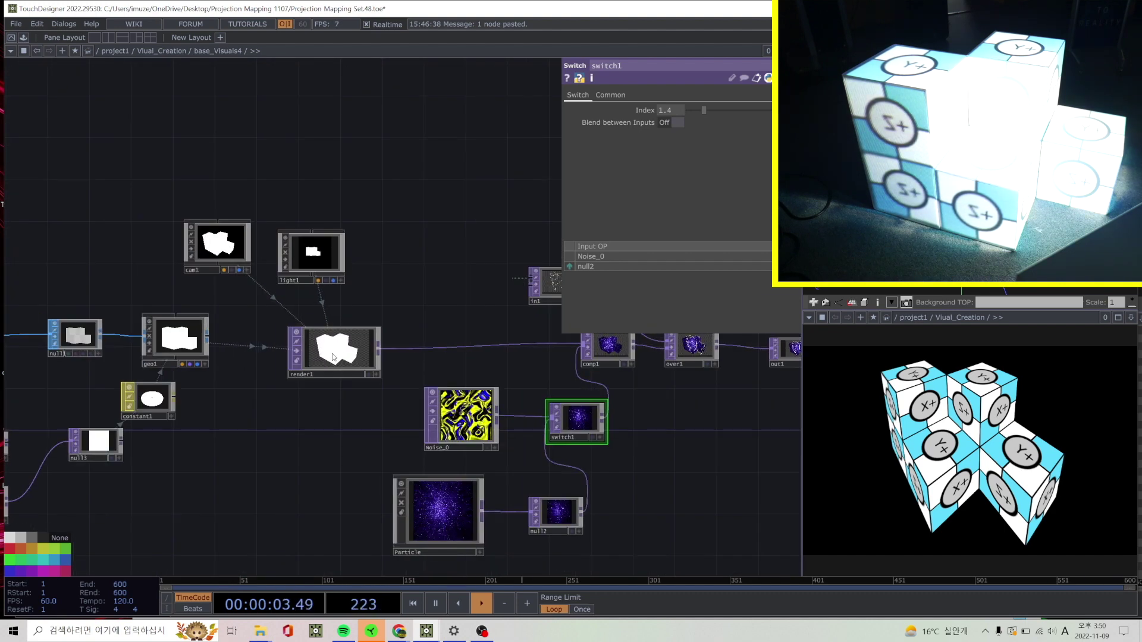
left_click(343, 350)
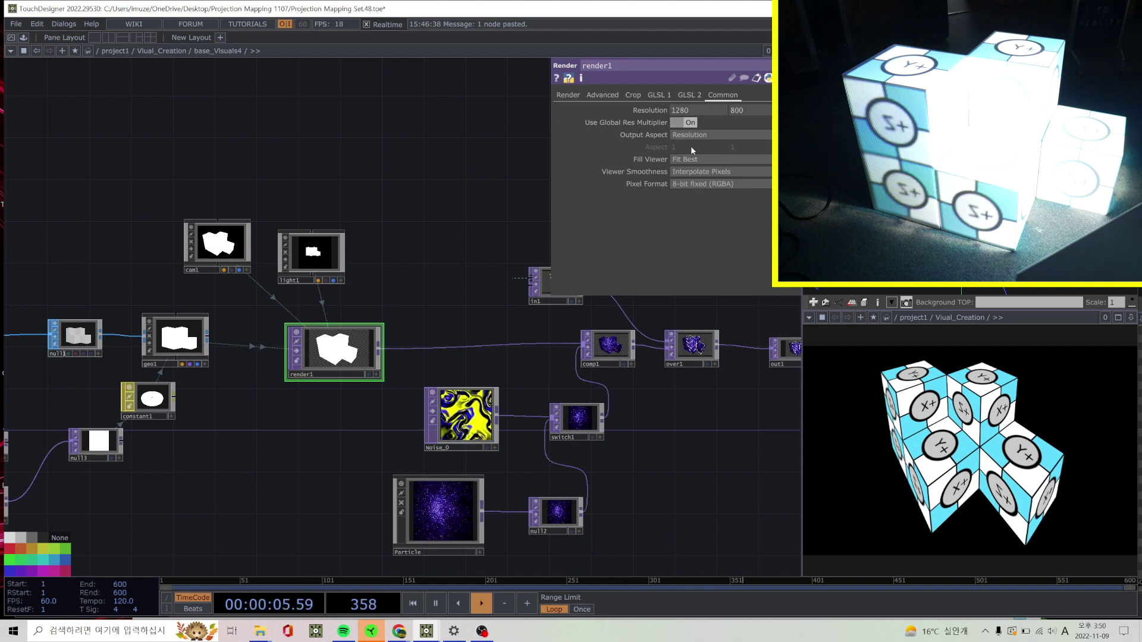
left_click(570, 95)
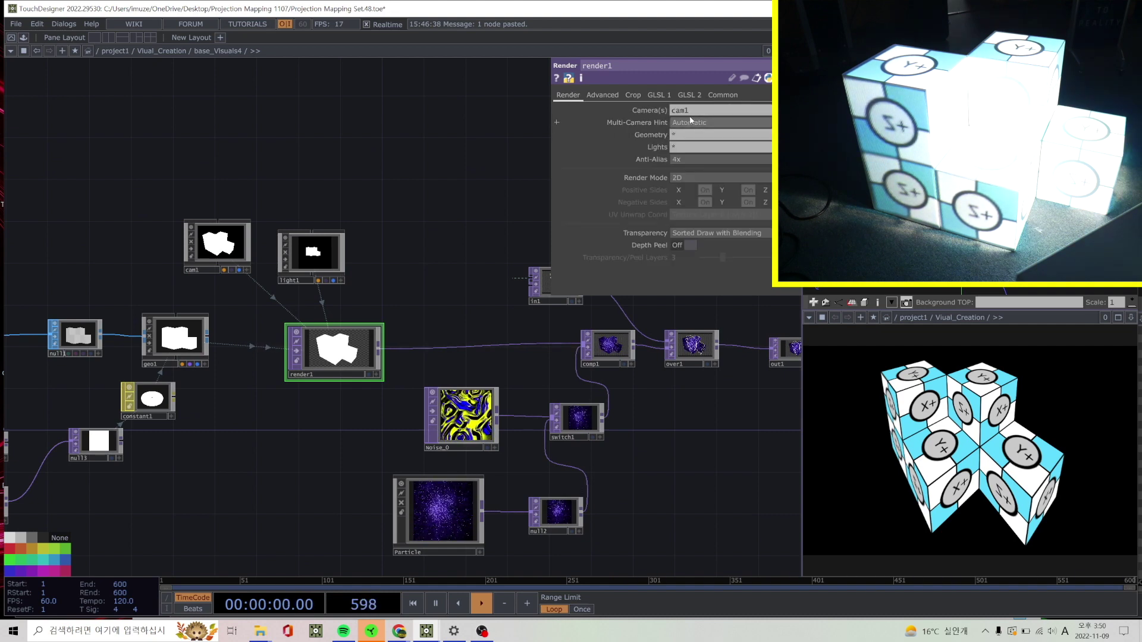
left_click_drag(691, 111, 637, 109)
type("/project1/camSchnappr")
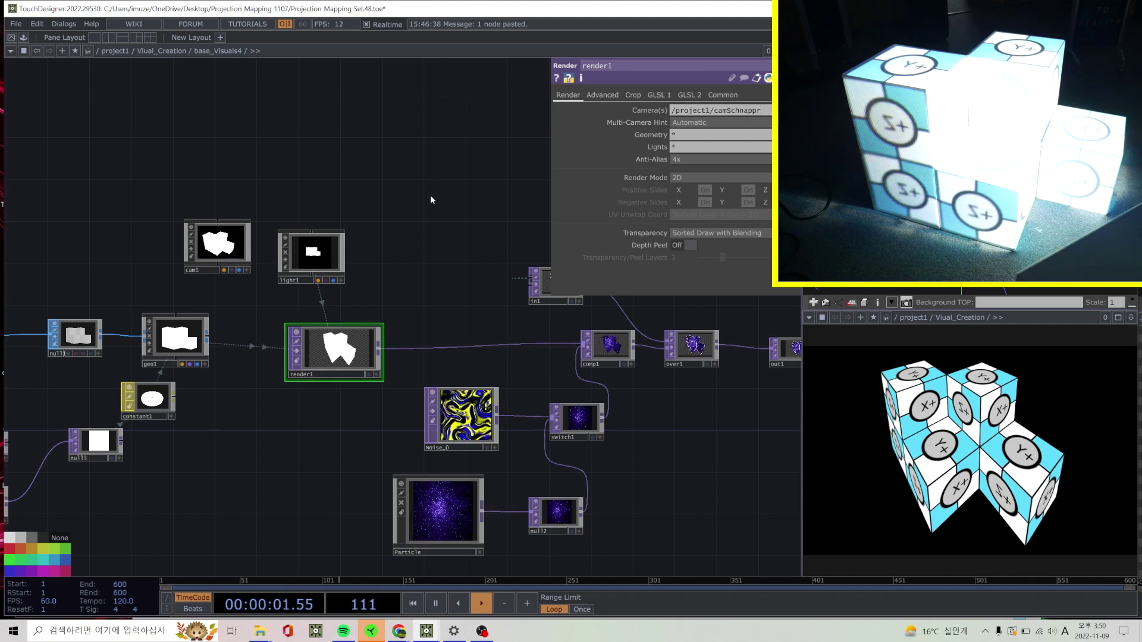
Return to the project1 network and save the project.
left_click(172, 52)
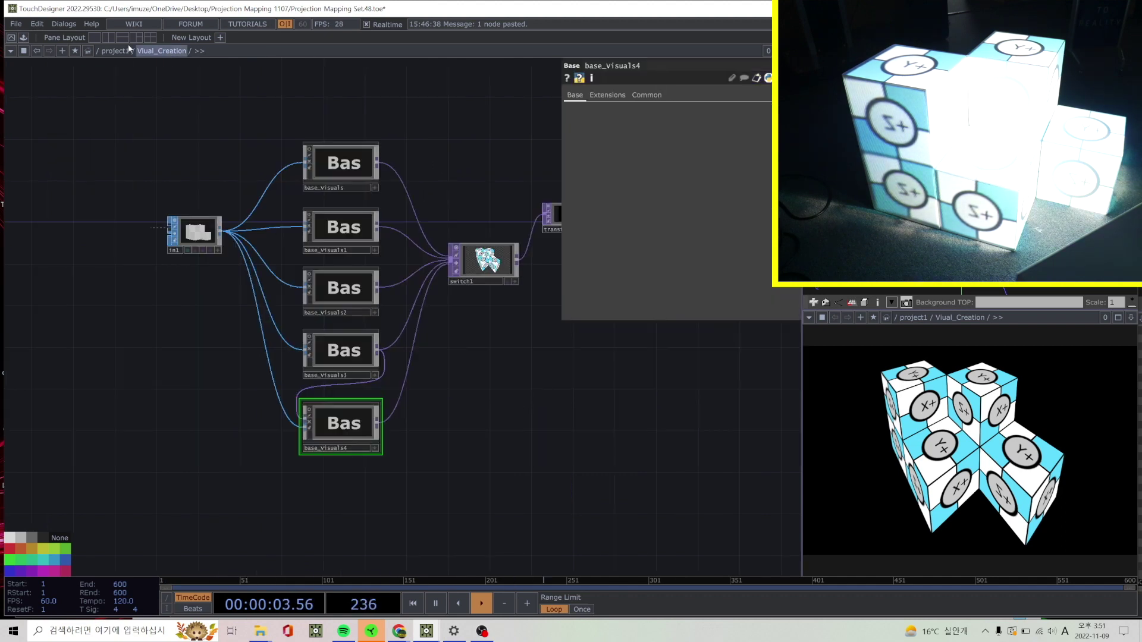
key("u")
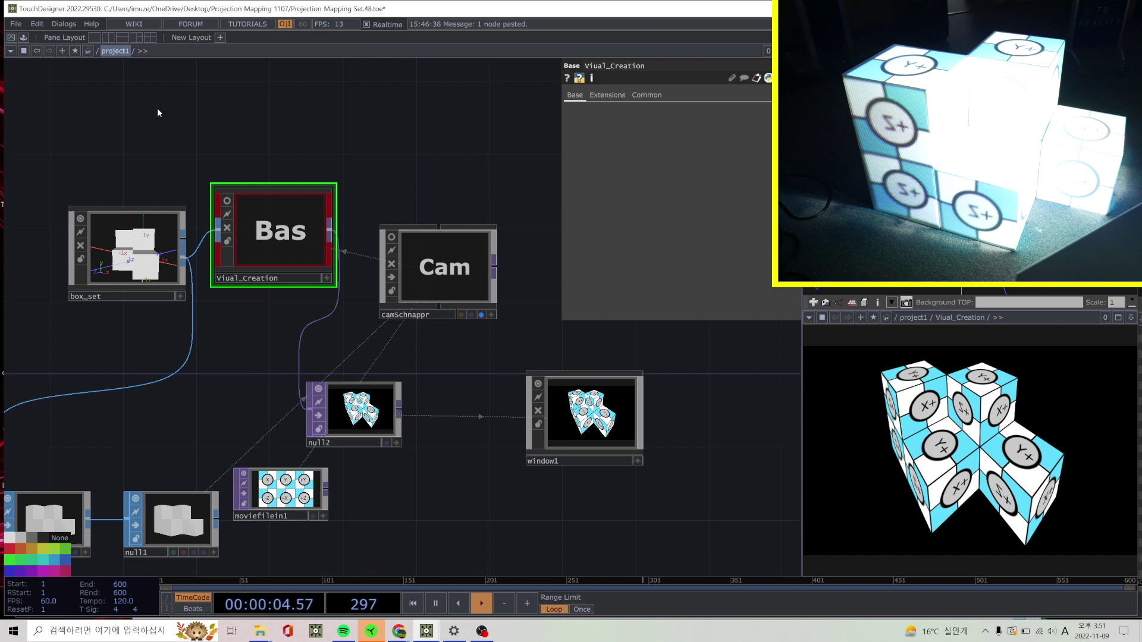
key("ctrl+s")
left_click(438, 283)
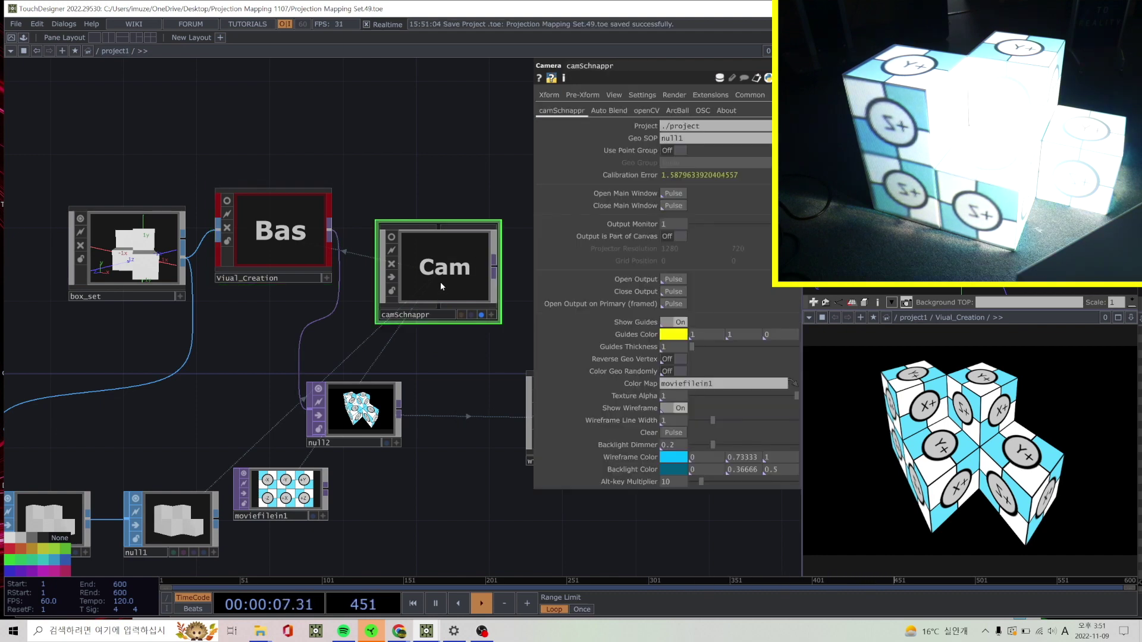
Enter Viual_Creation and raise switch1's Index through 1.3 and 2.54 to 3.83 to preview the projected visuals.
left_click(280, 238)
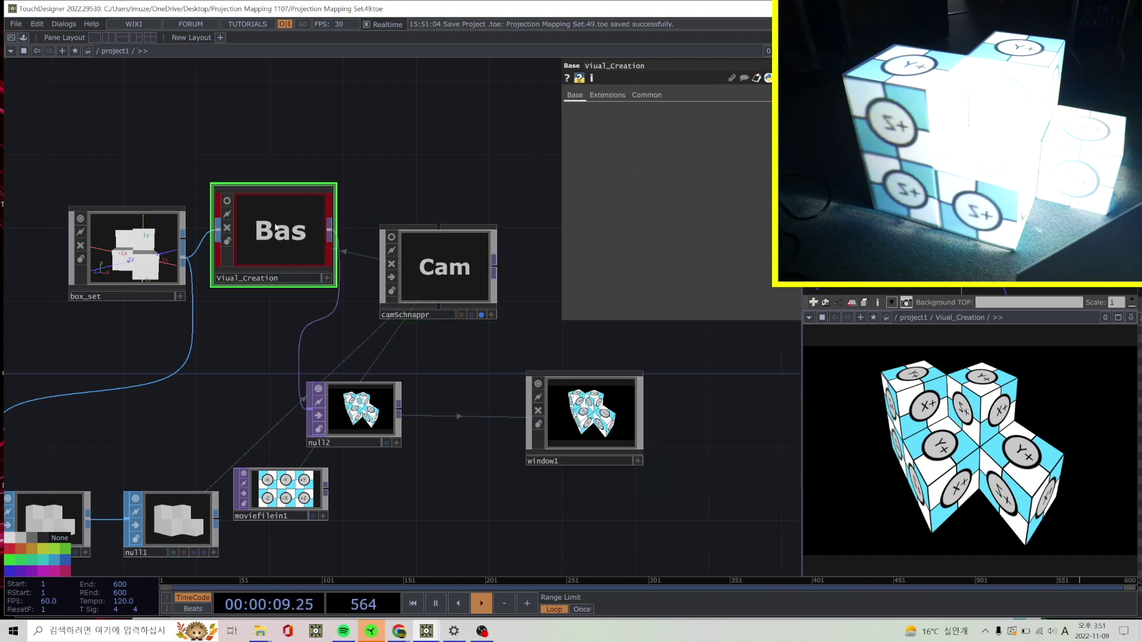
key("i")
left_click(477, 267)
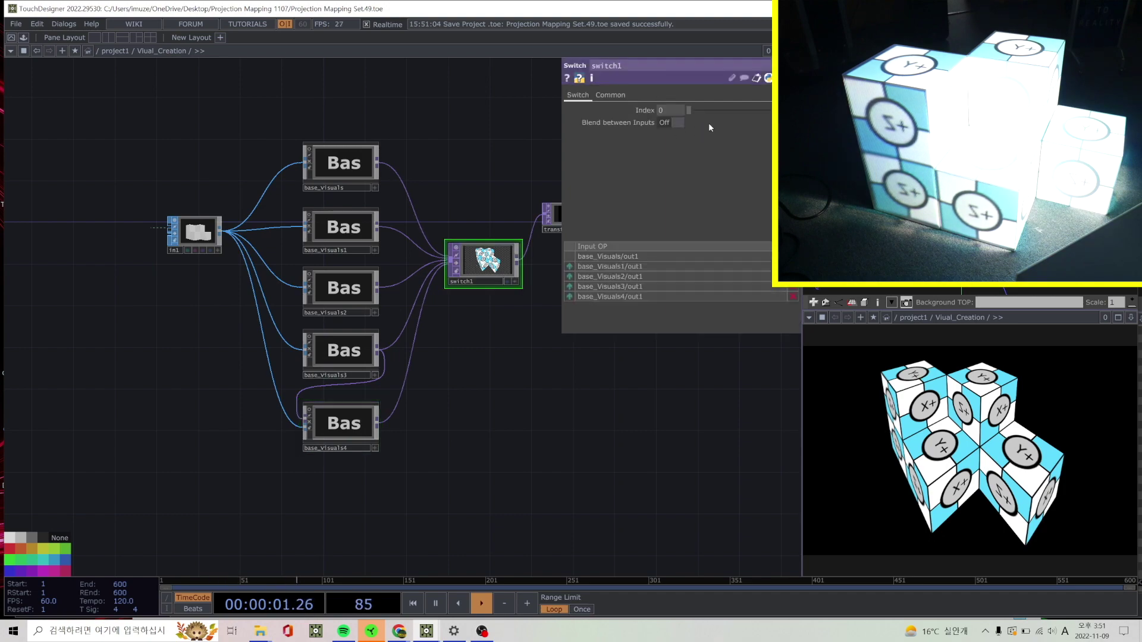
left_click_drag(699, 113, 704, 114)
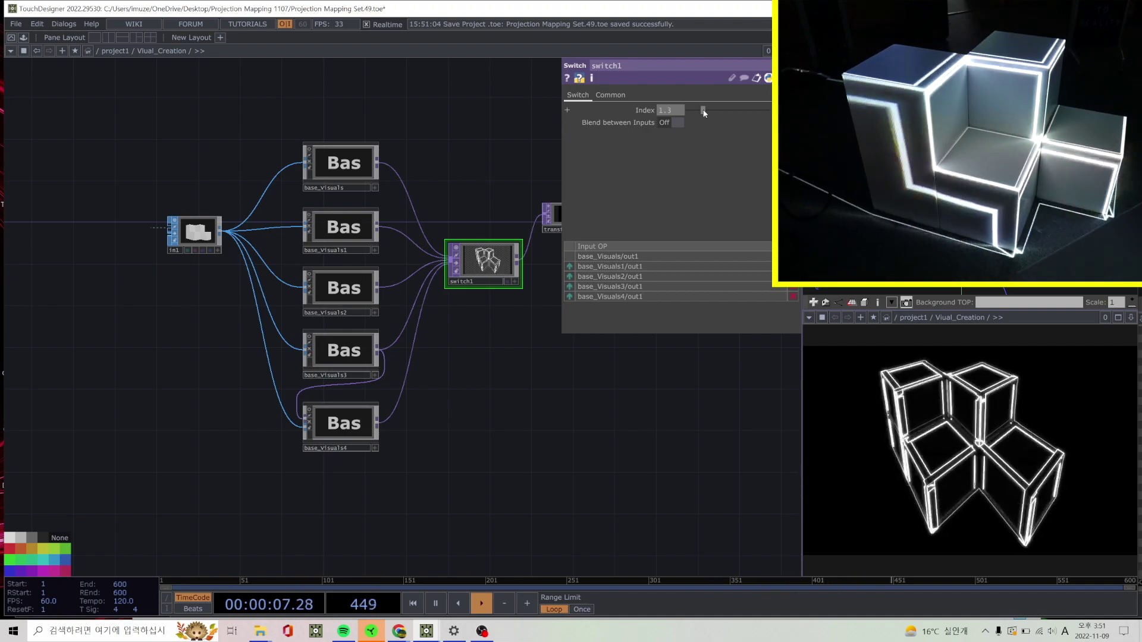
left_click_drag(704, 109, 717, 108)
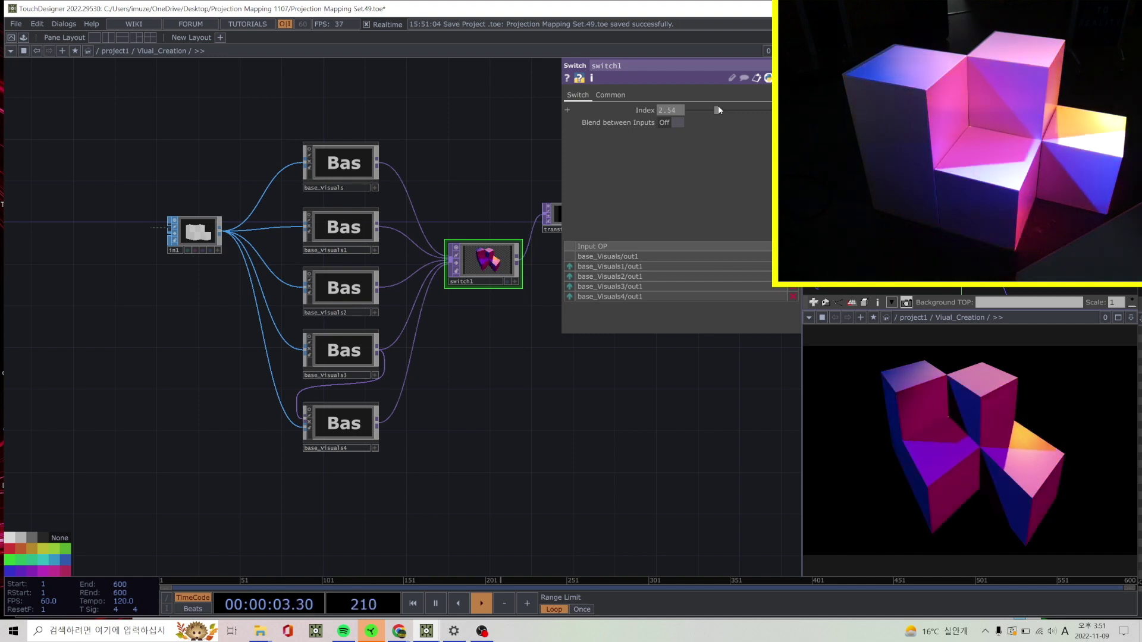
left_click_drag(724, 114, 733, 114)
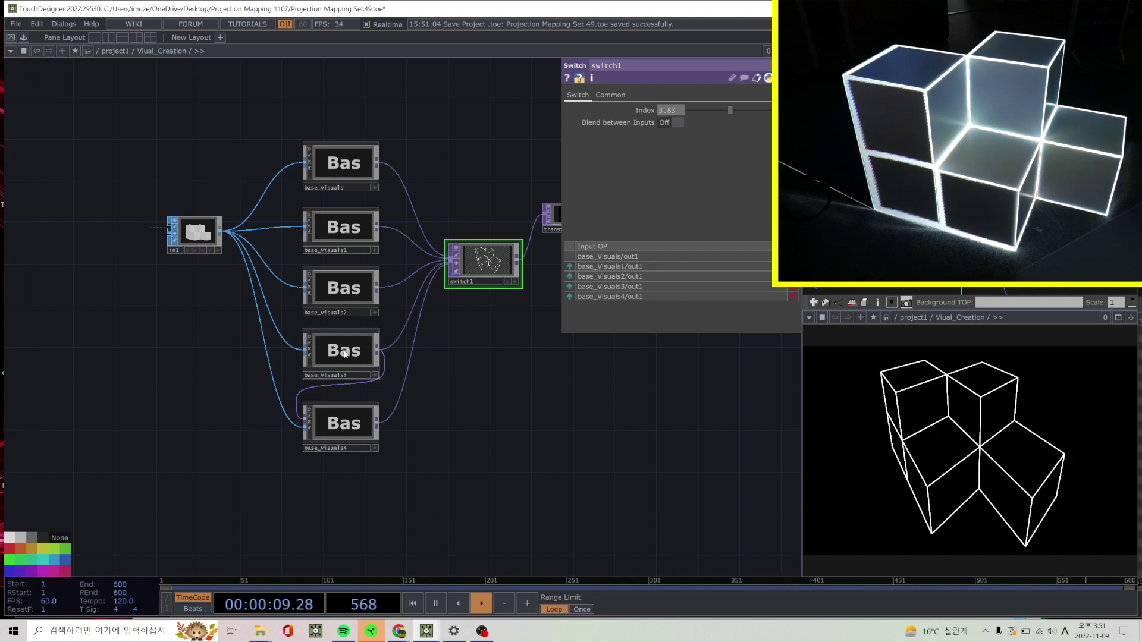
Enter base_Visuals3 and toggle the bypass of carve1 to preview the carved line animation on the projection.
left_click(345, 353)
double_click(344, 349)
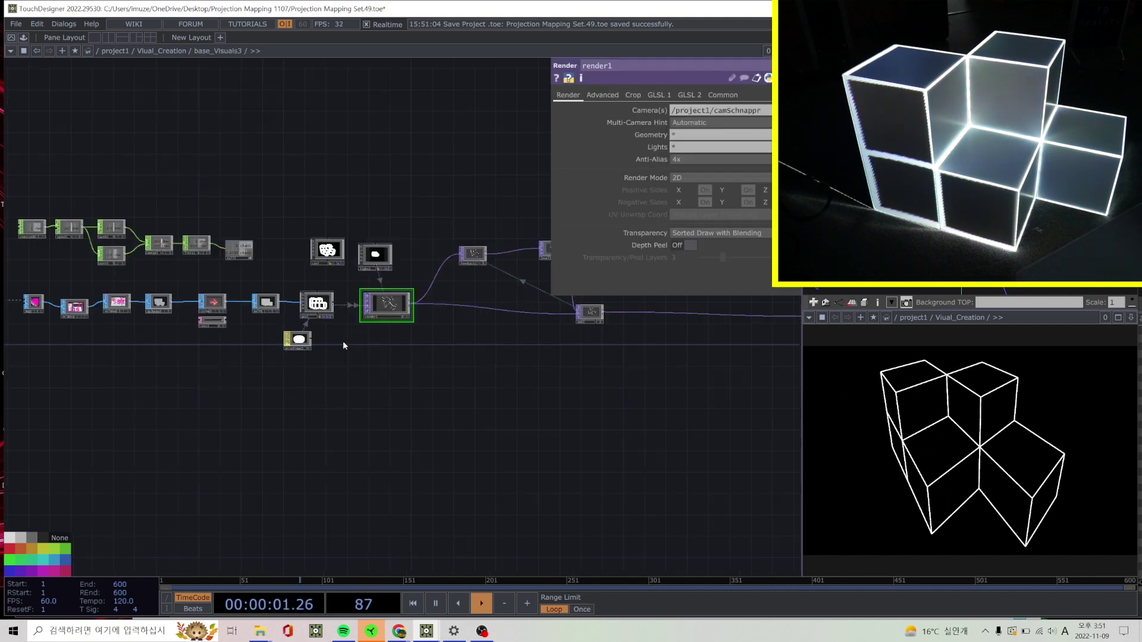
scroll(331, 330, "up", 3)
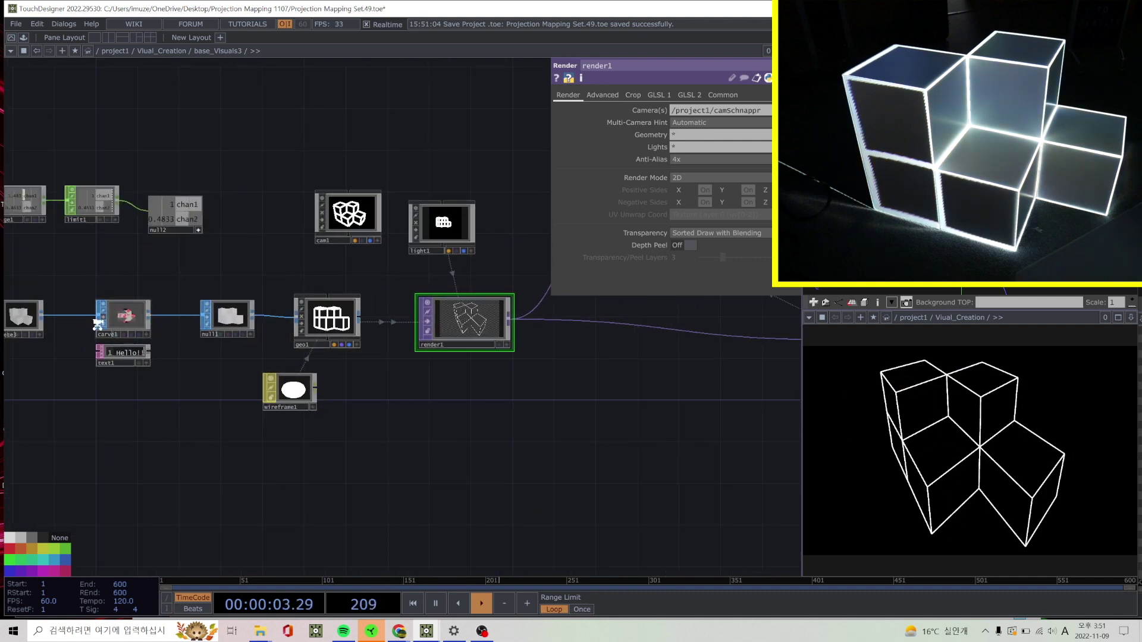
scroll(98, 324, "up", 2)
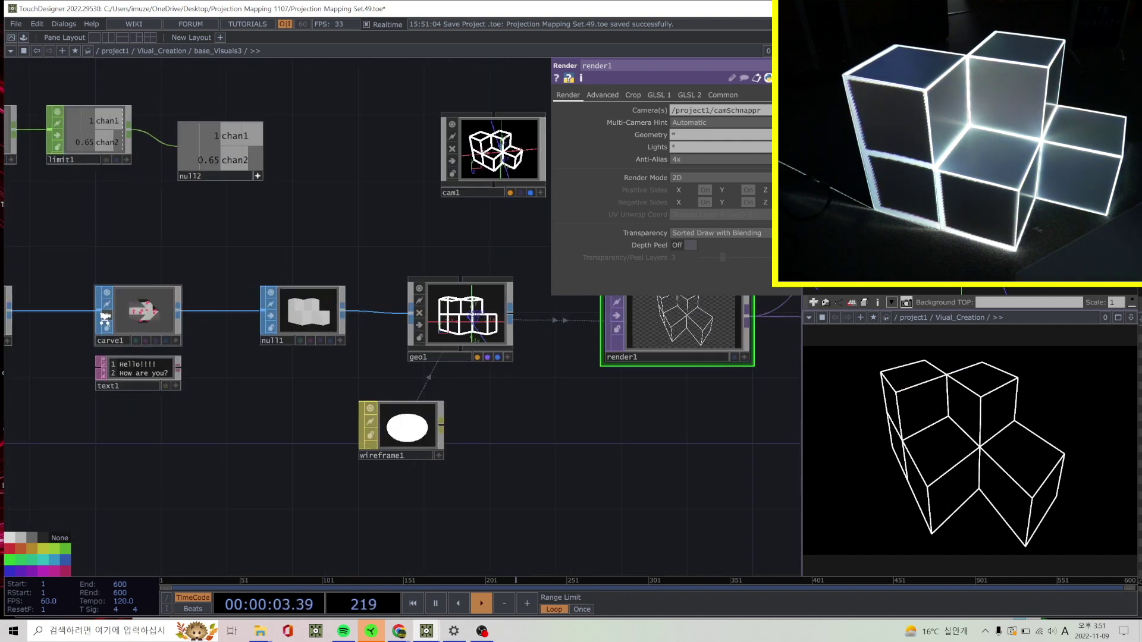
scroll(98, 319, "up", 1)
left_click(106, 315)
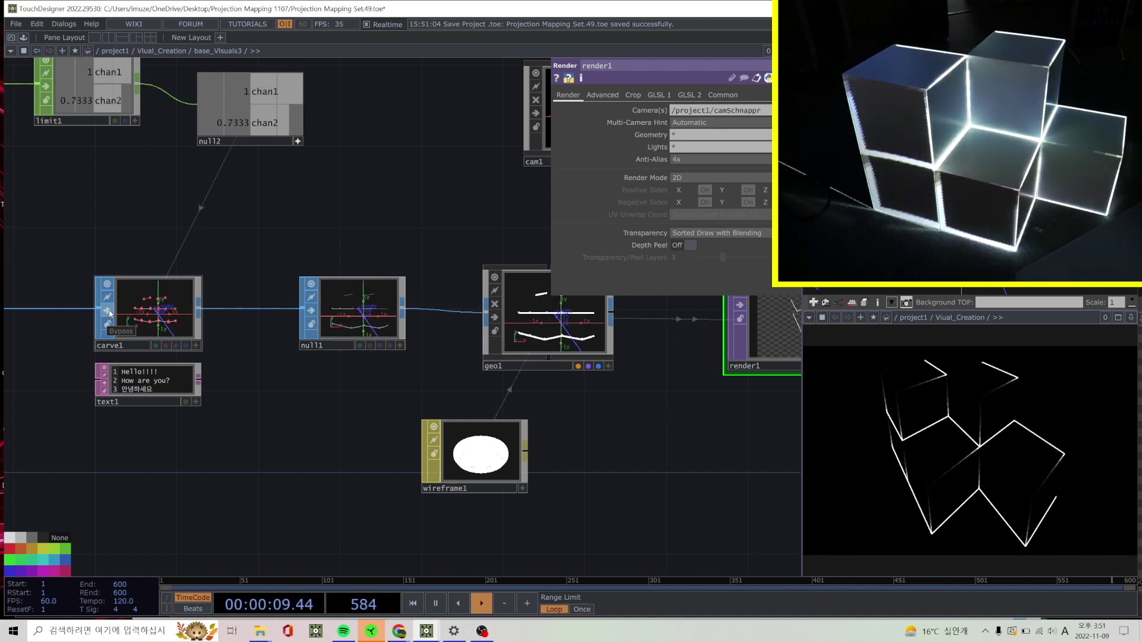
scroll(261, 279, "down", 4)
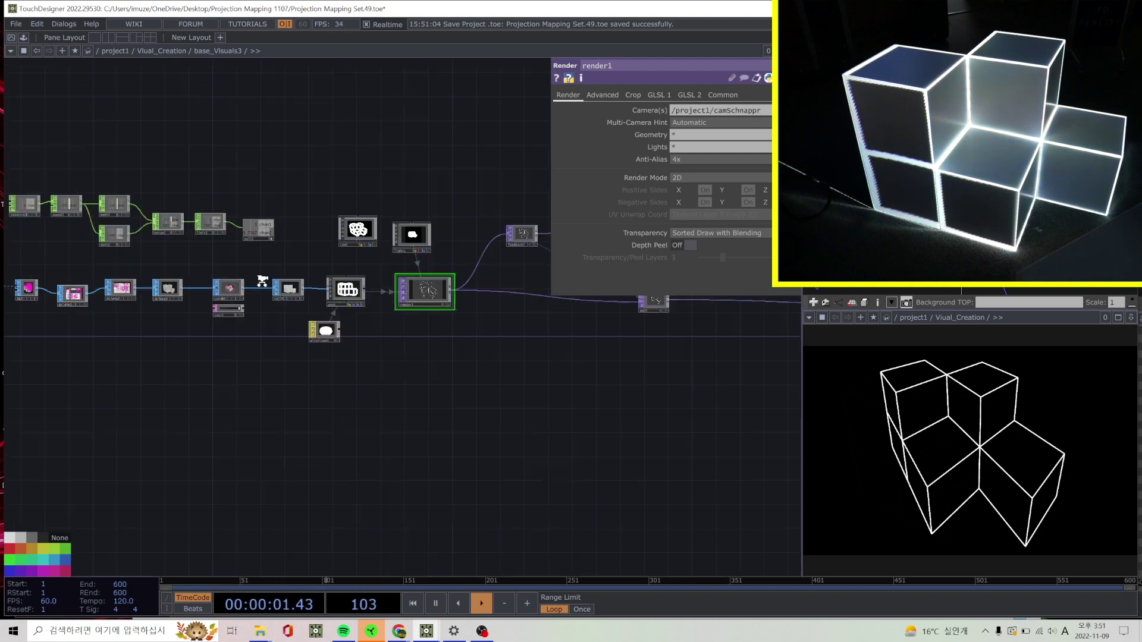
scroll(261, 279, "down", 8)
Back in Viual_Creation, set switch1's Index to 5.23 to project the base_Visuals4 visual.
left_click(264, 334)
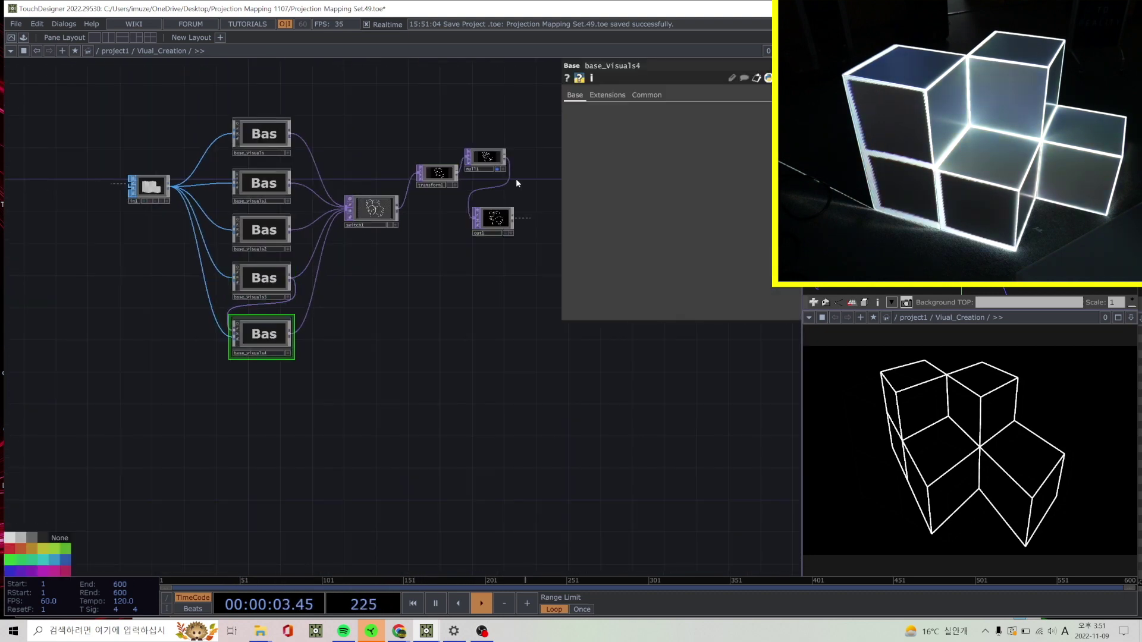
left_click(372, 218)
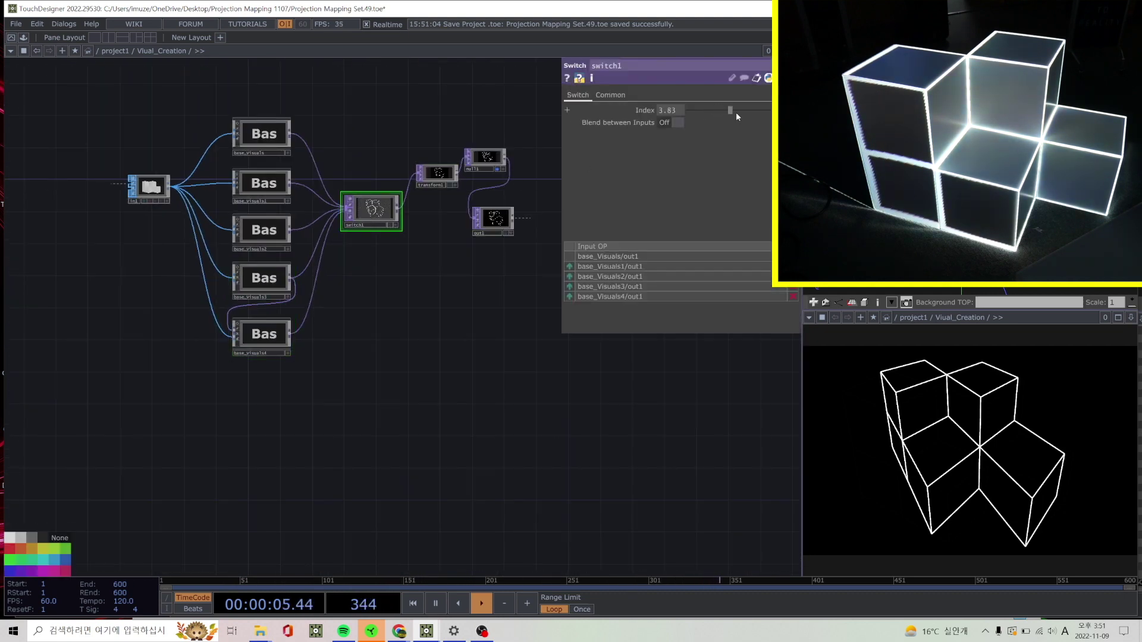
left_click_drag(737, 112, 747, 112)
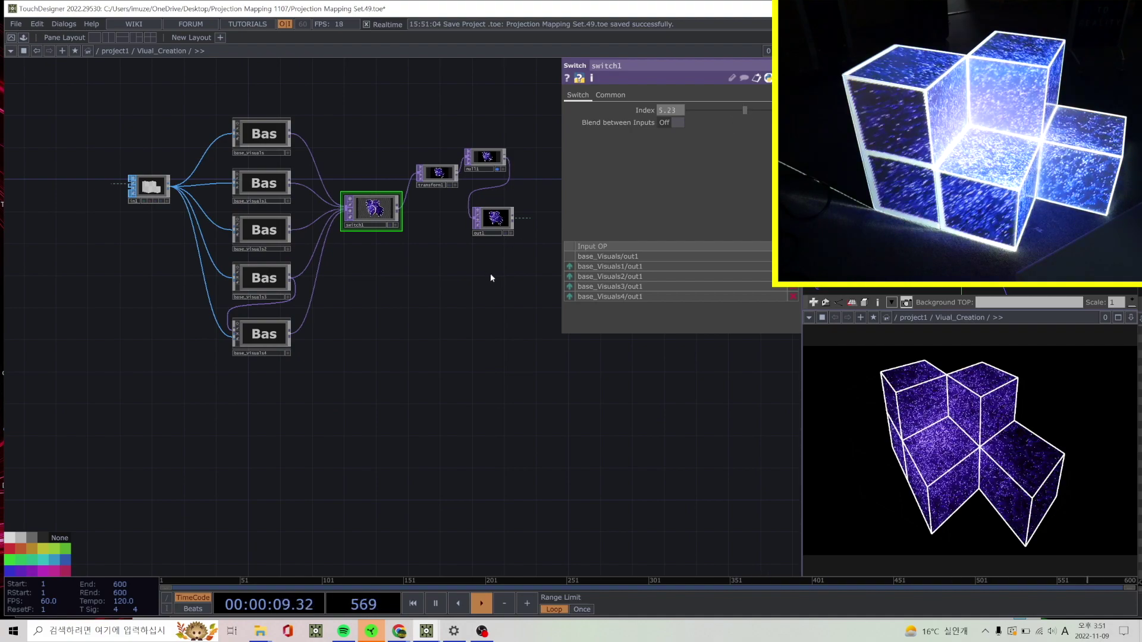
left_click_drag(452, 299, 402, 321)
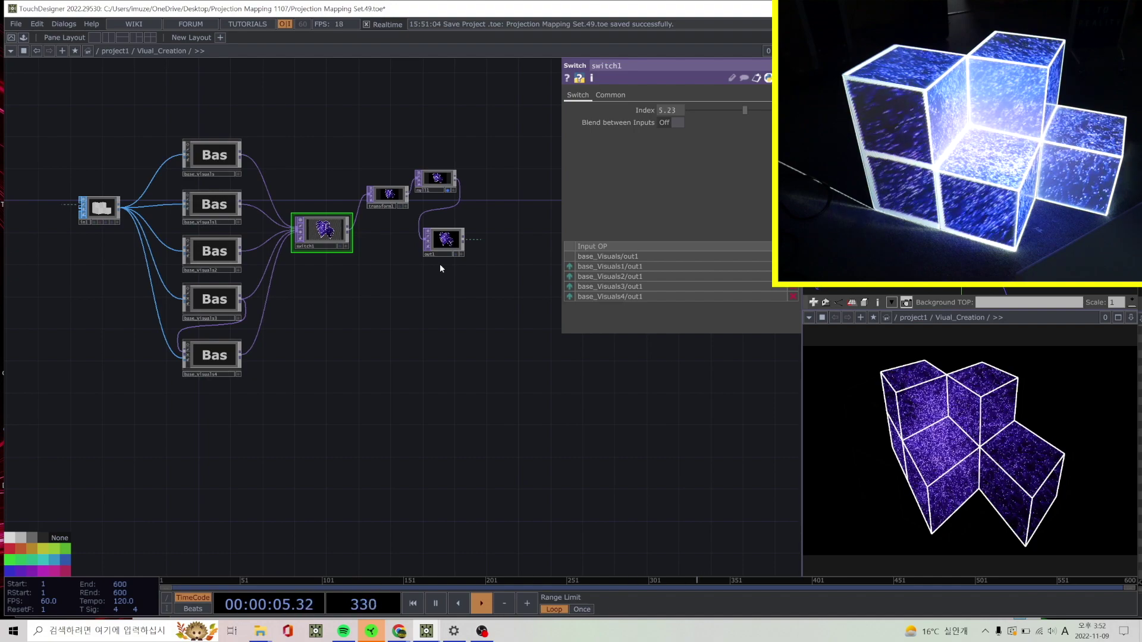
Return to the project1 network and spread out null2, window1 and camSchnappr to make room after Viual_Creation.
left_click(117, 51)
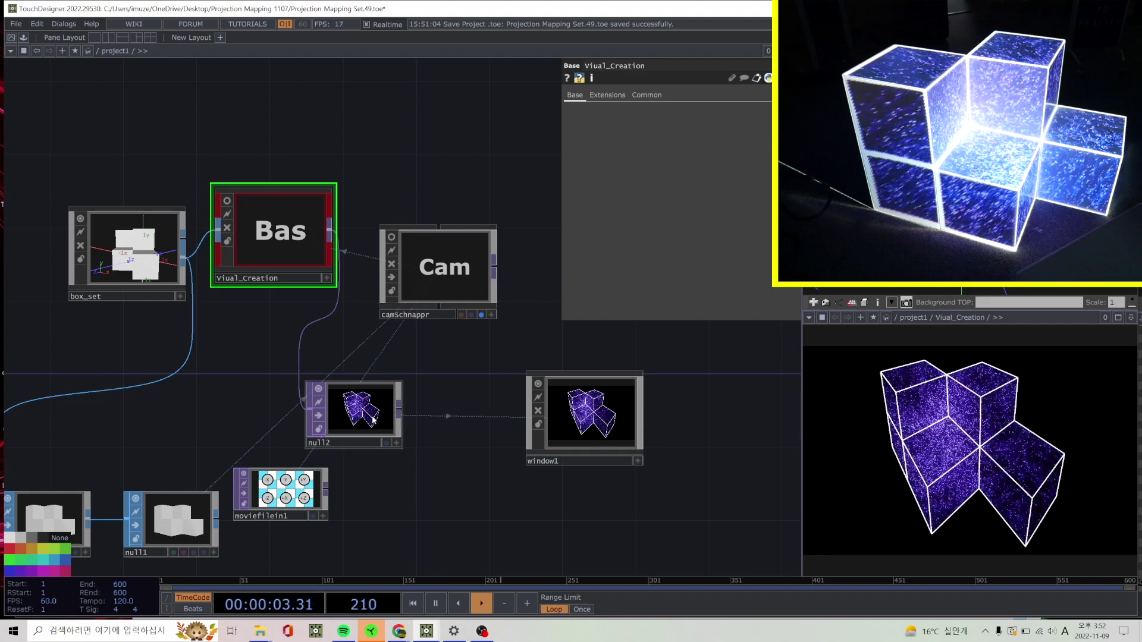
left_click_drag(373, 420, 423, 420)
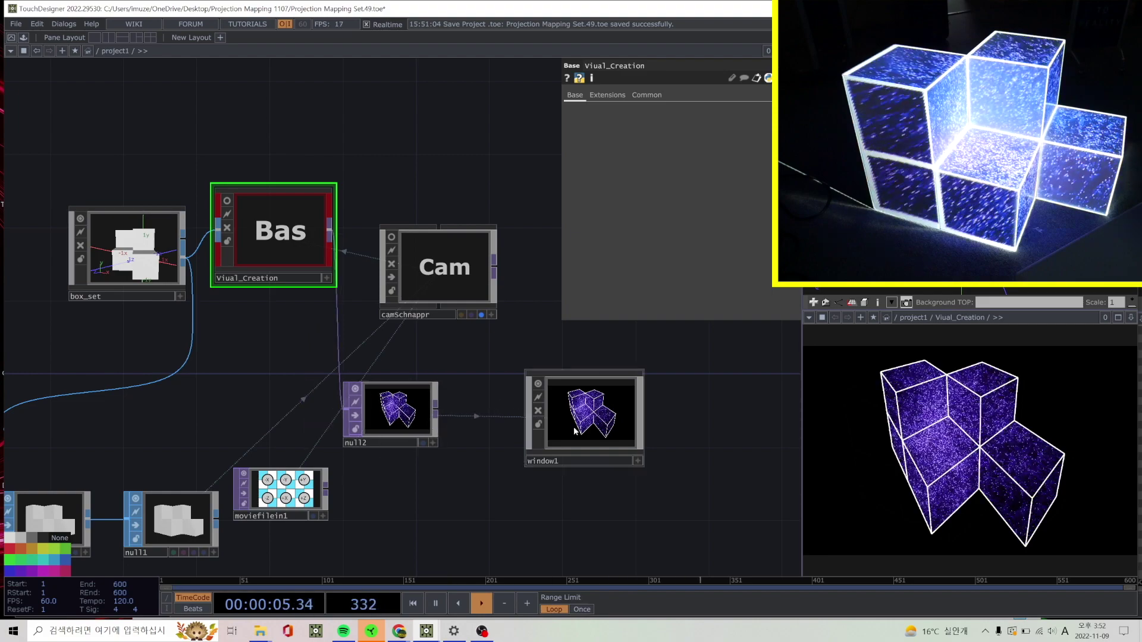
left_click_drag(575, 430, 685, 431)
left_click_drag(405, 416, 441, 416)
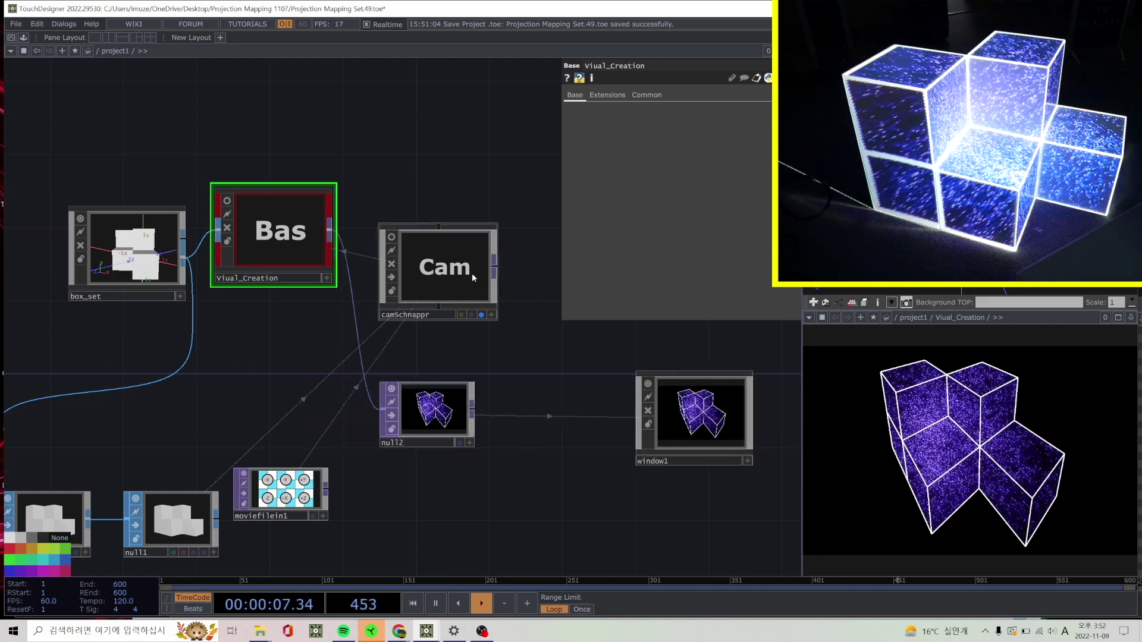
left_click_drag(472, 273, 601, 219)
left_click_drag(495, 339, 422, 366)
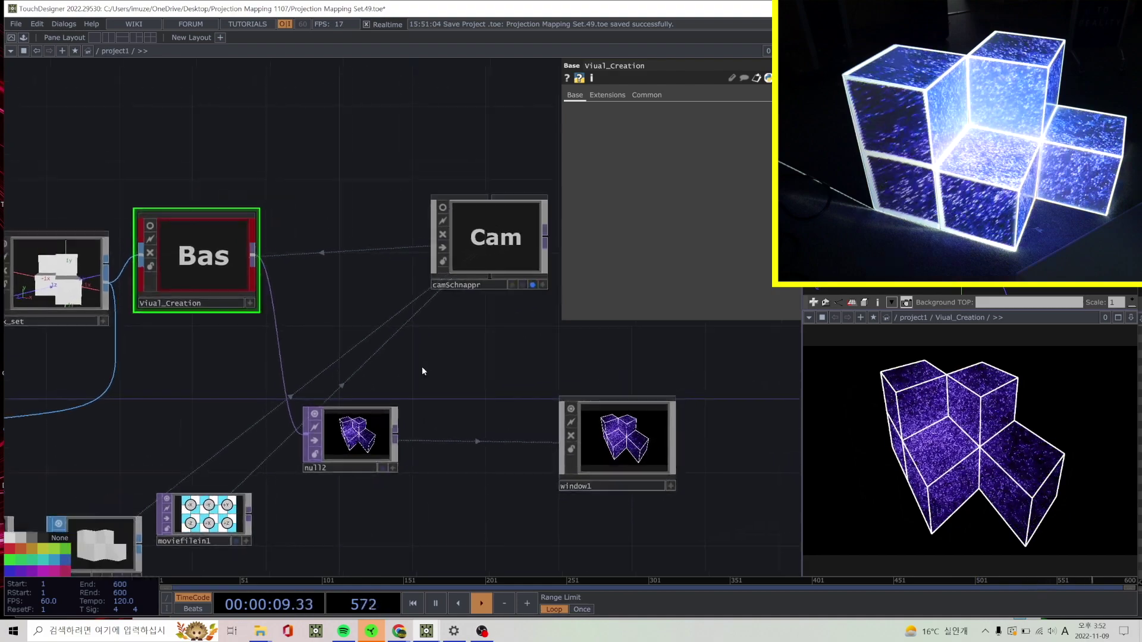
left_click_drag(357, 434, 522, 361)
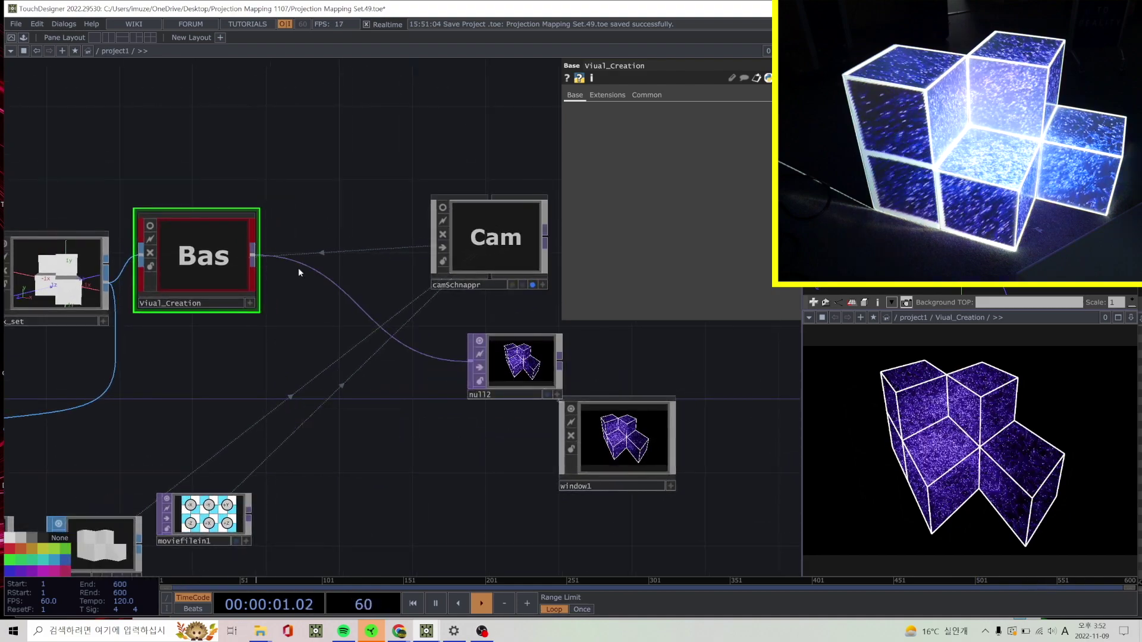
Add the stoner component from the palette's Mapping category to the network and place it between Viual_Creation and camSchnappr.
left_click(22, 38)
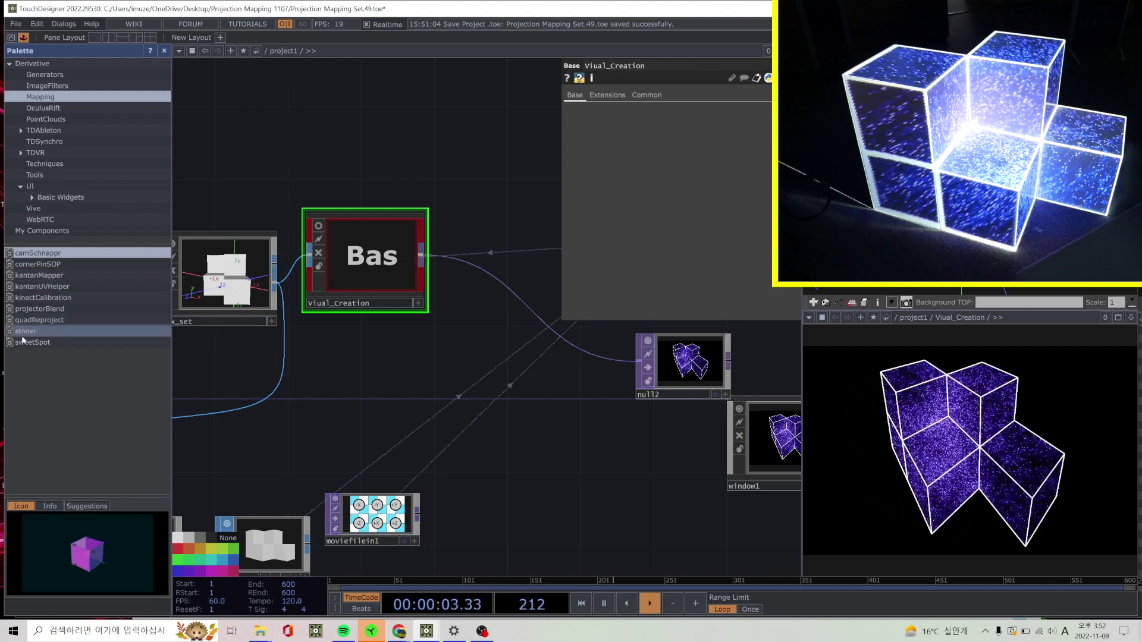
left_click_drag(24, 337, 293, 341)
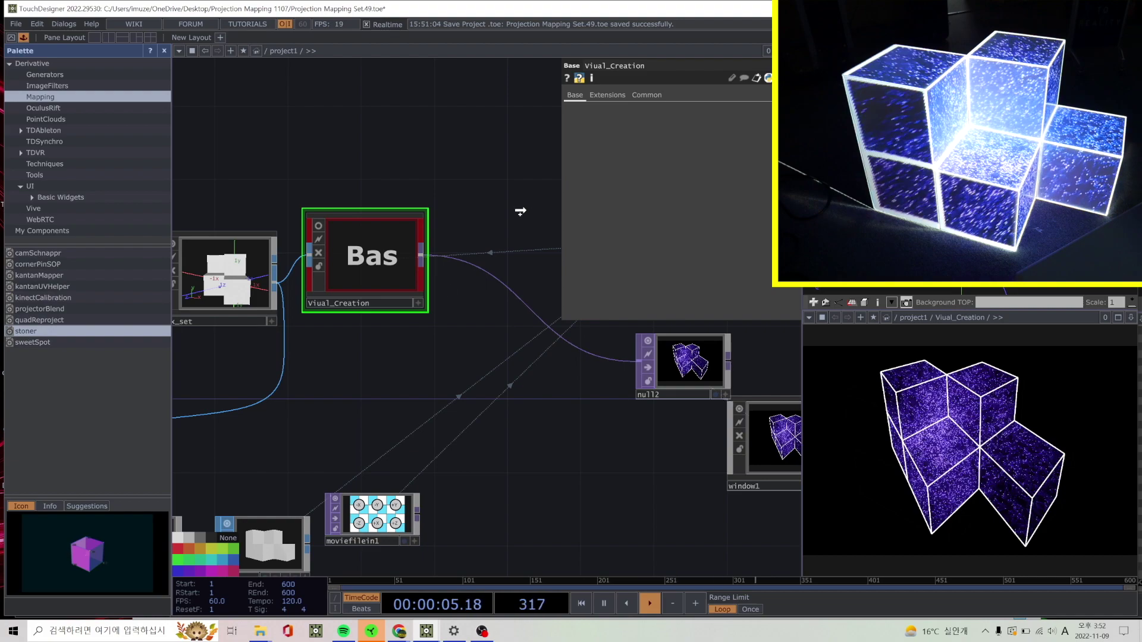
left_click_drag(516, 211, 524, 214)
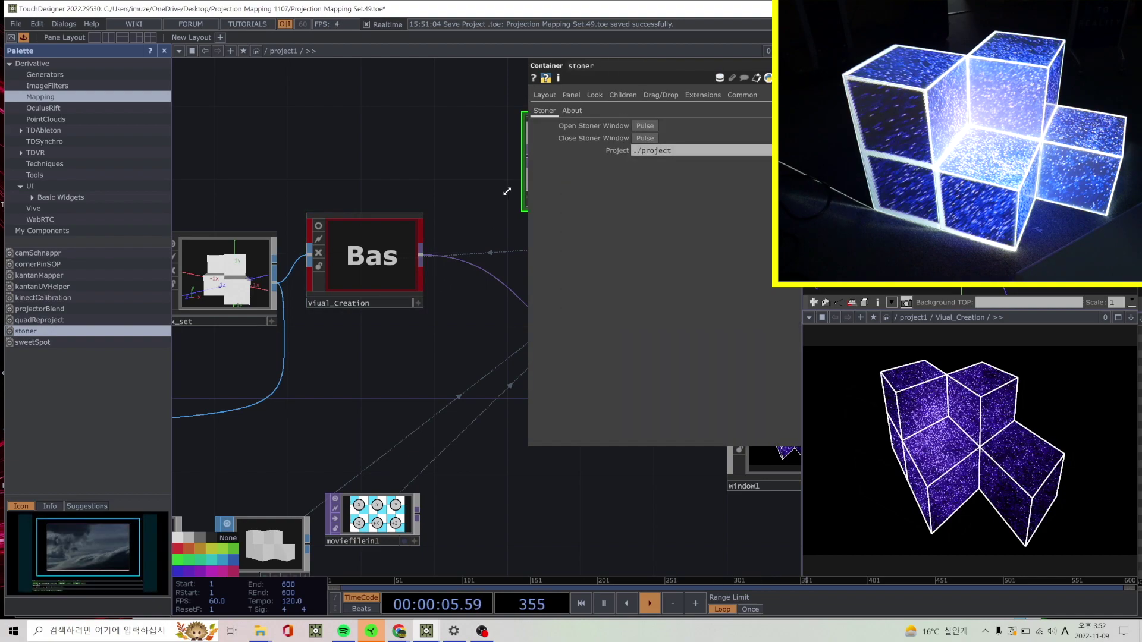
left_click_drag(458, 204, 308, 305)
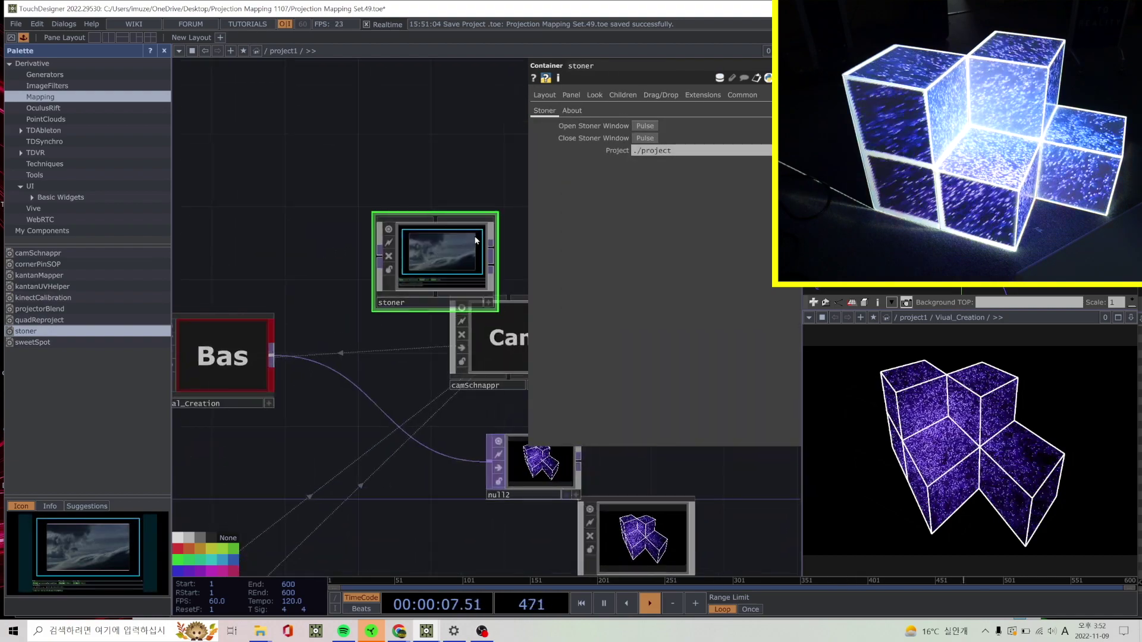
left_click_drag(421, 276, 384, 305)
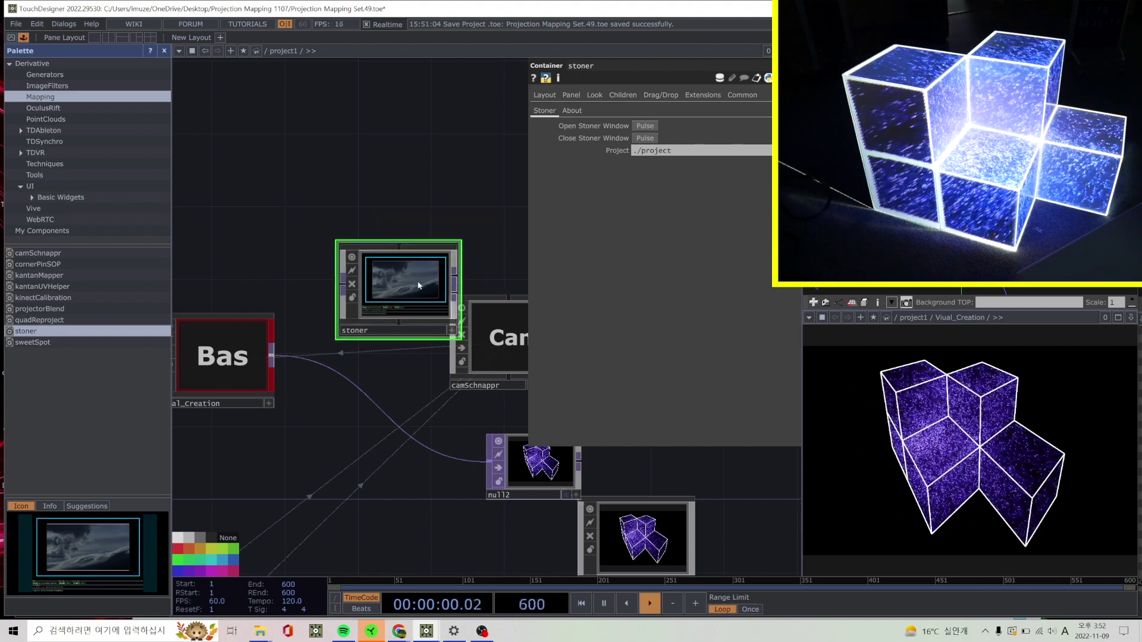
Open stoner's viewer in a floating window and move it aside so the network stays visible.
right_click(431, 269)
left_click(445, 247)
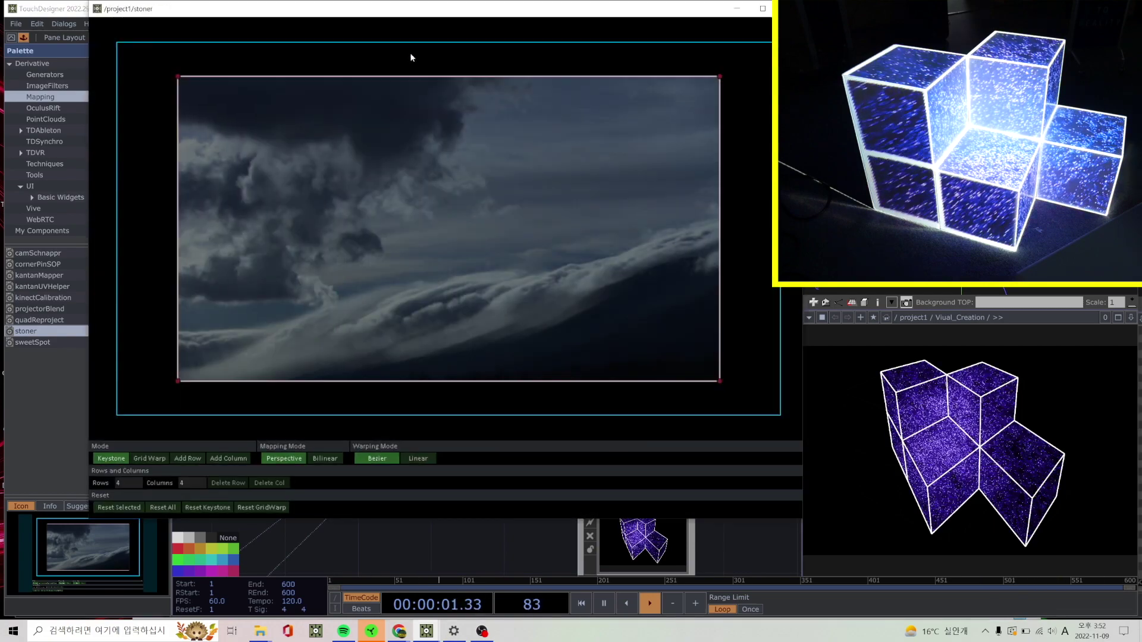
left_click_drag(349, 9, 839, 51)
left_click_drag(666, 51, 503, 31)
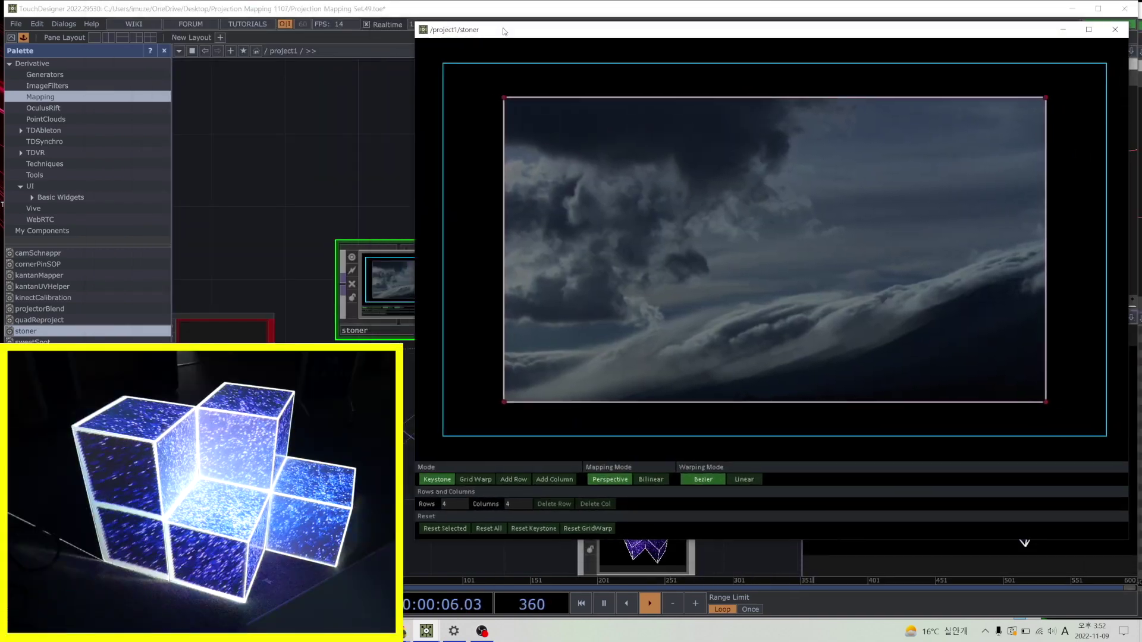
Close the palette and move camSchnappr and null2 away from stoner to clear space for wiring.
left_click(163, 51)
left_click_drag(178, 117, 140, 24)
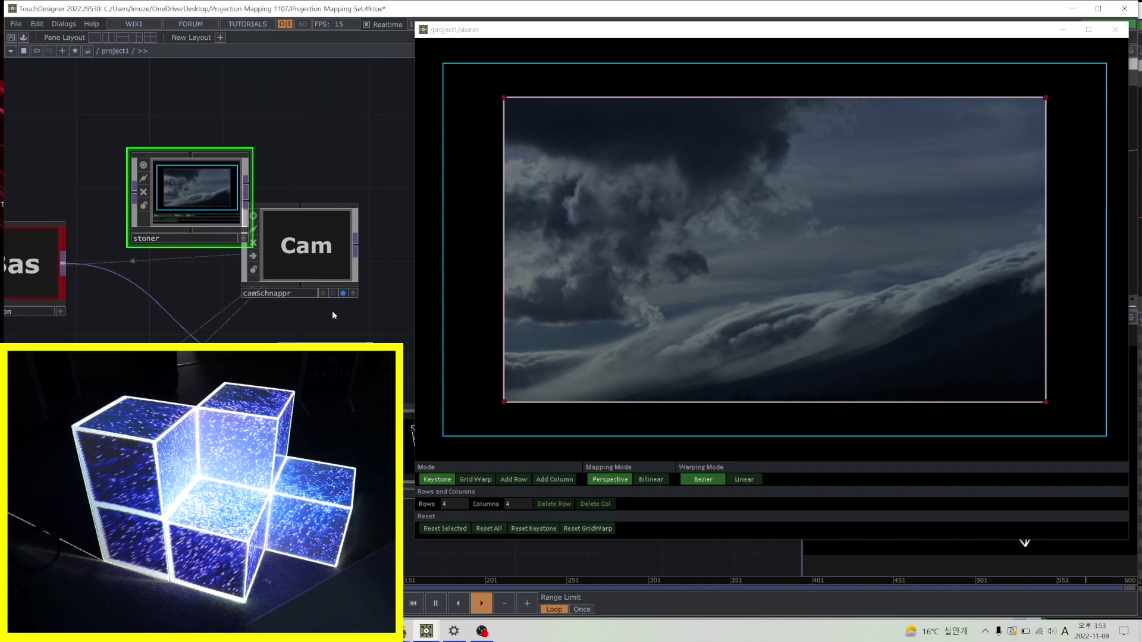
left_click_drag(332, 233, 369, 140)
left_click_drag(316, 304, 324, 255)
left_click_drag(298, 340, 299, 322)
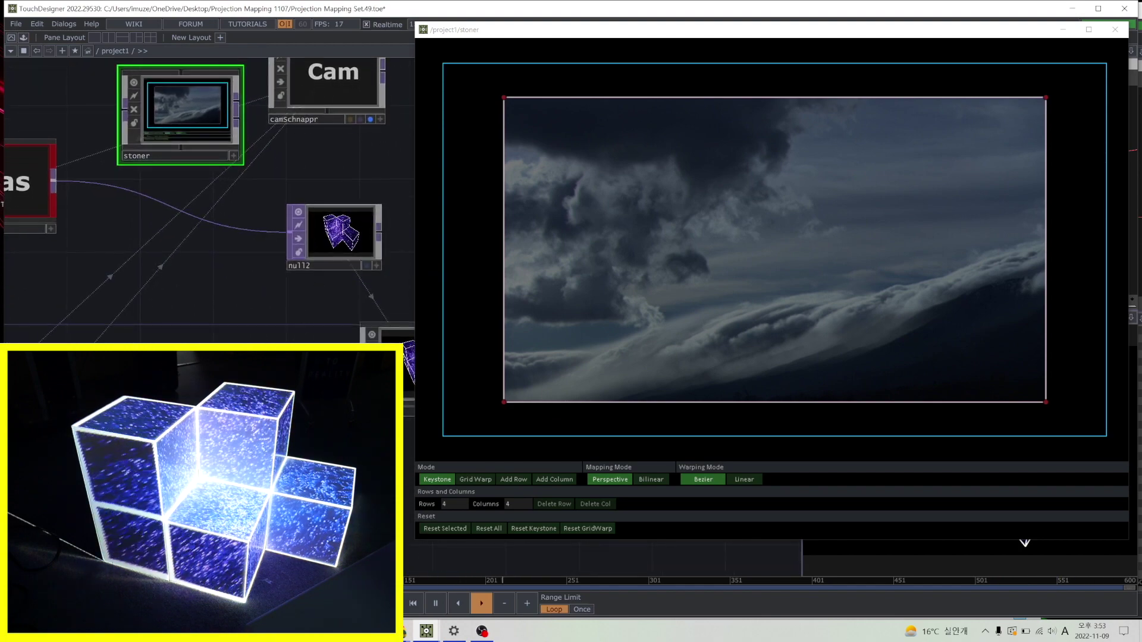
left_click_drag(343, 238, 380, 238)
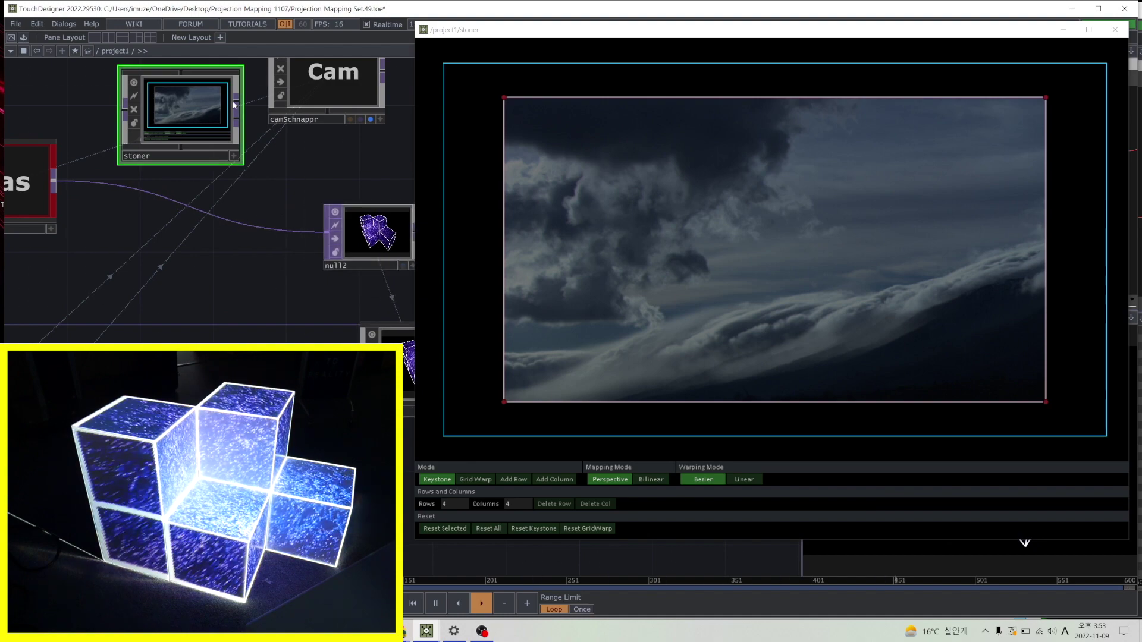
Wire Viual_Creation's output into stoner and stoner's output into null2, and align stoner between them.
left_click_drag(240, 104, 327, 231)
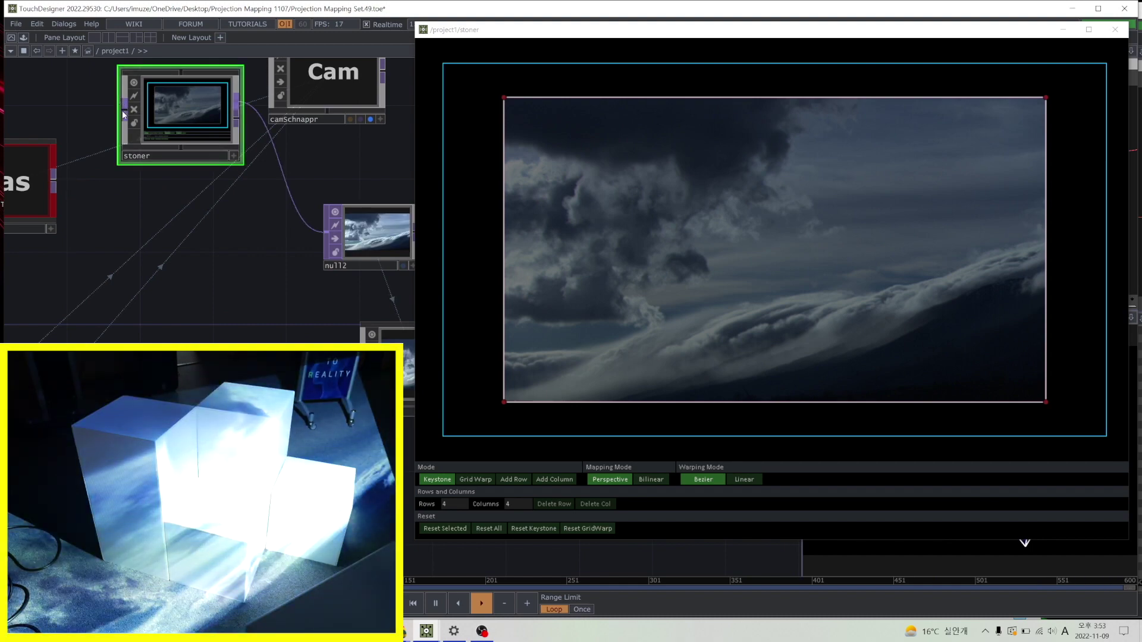
left_click_drag(123, 115, 76, 188)
left_click_drag(190, 115, 191, 224)
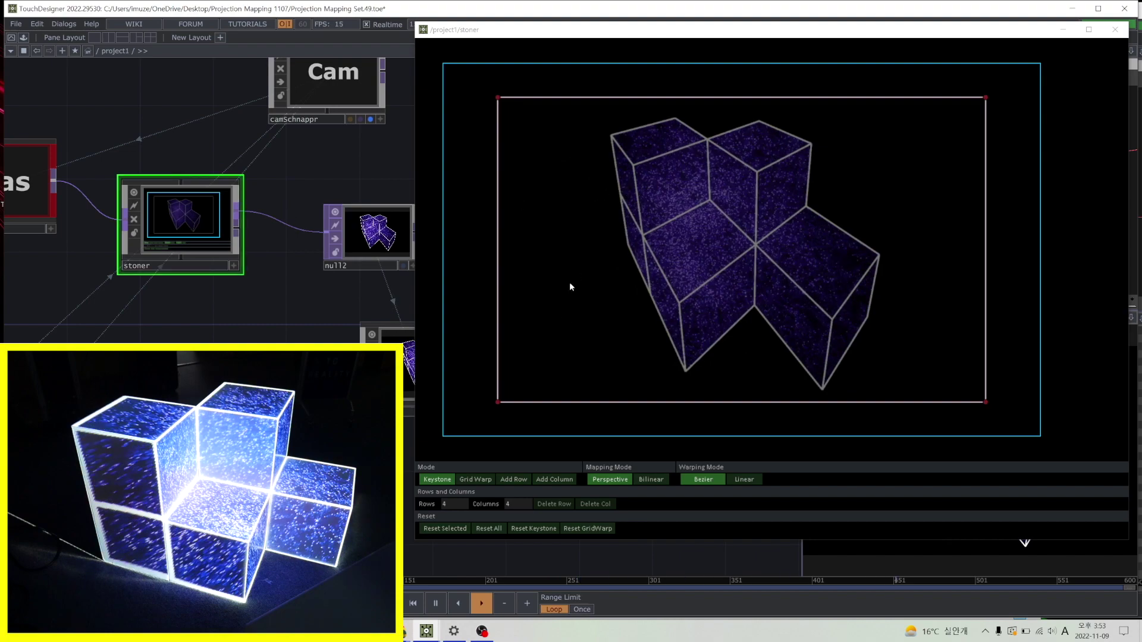
Switch stoner to Grid Warp mode and set the warp grid to 5 rows and 6 columns.
left_click(482, 480)
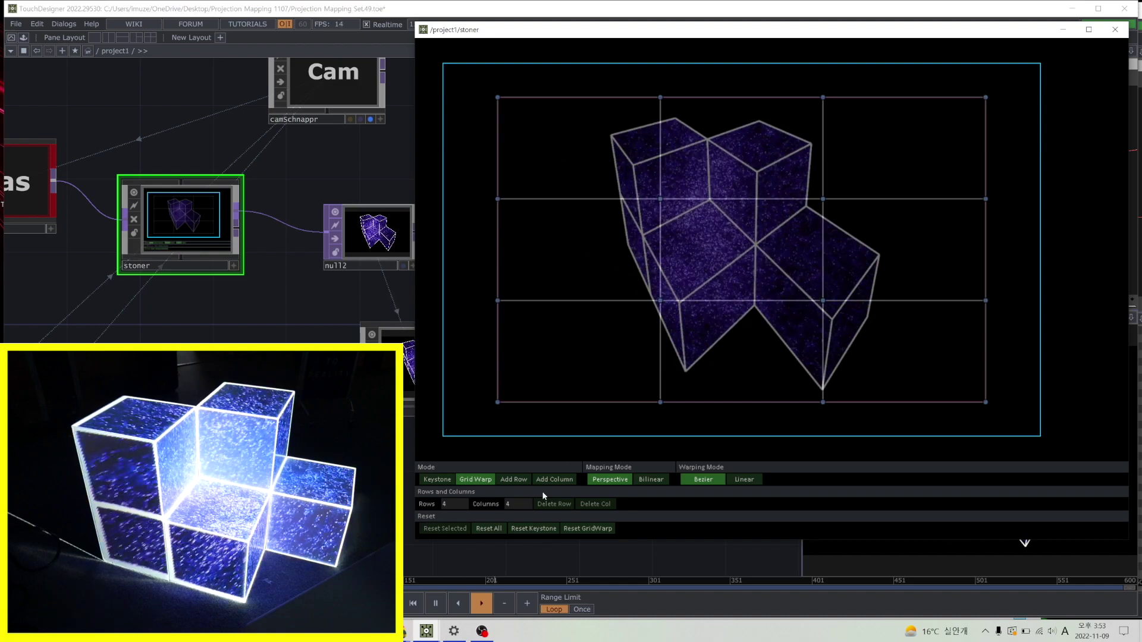
left_click(457, 504)
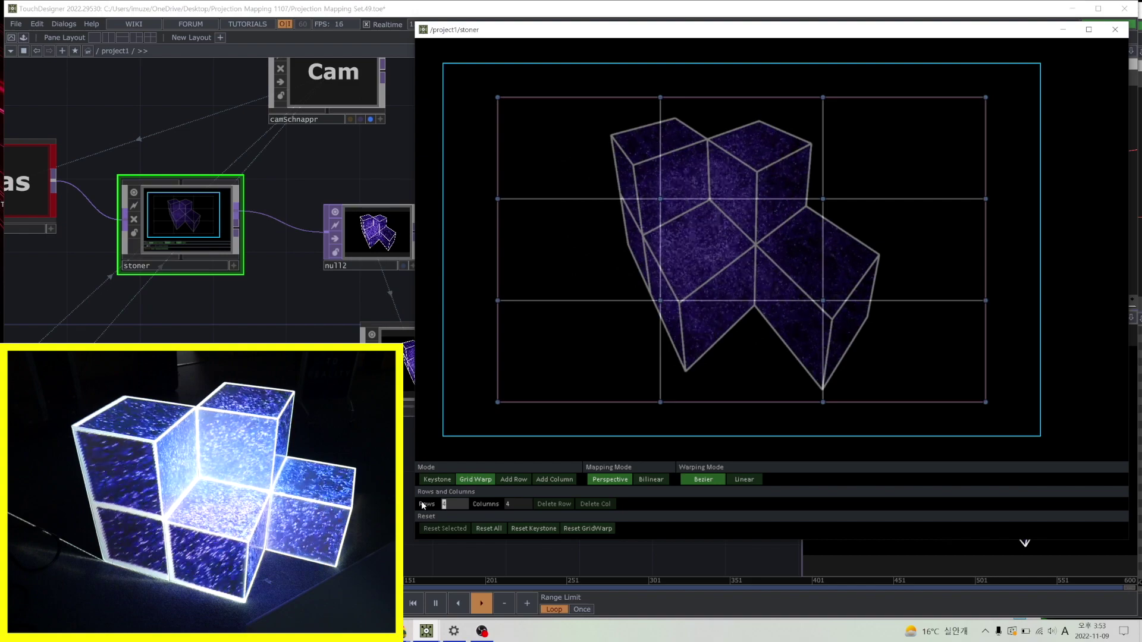
type("5")
key("Return")
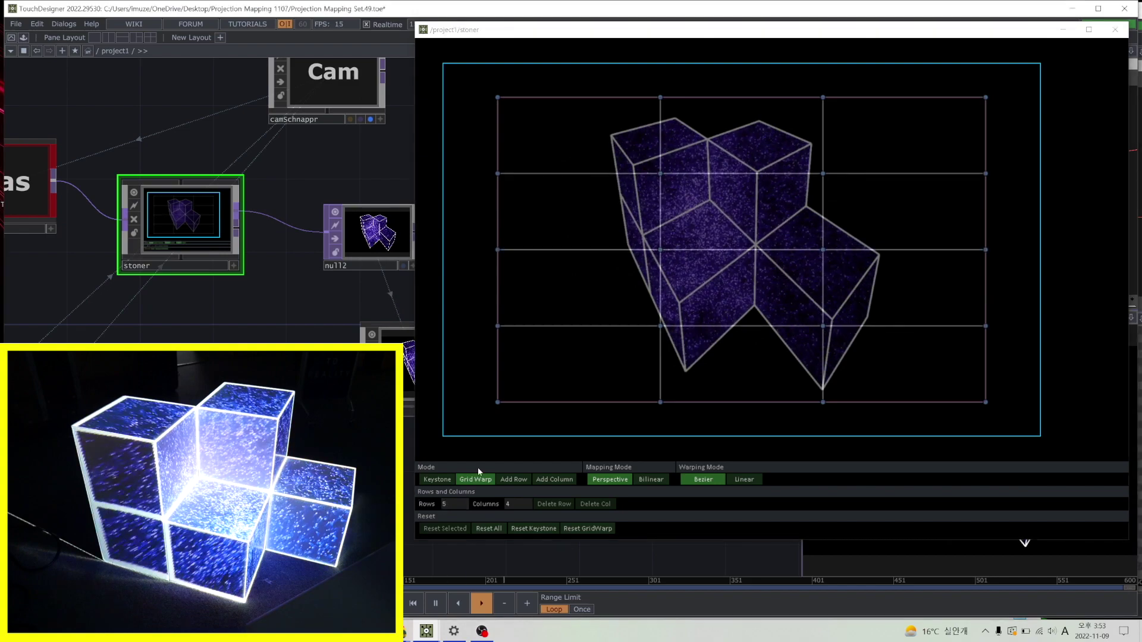
left_click(521, 505)
type("6")
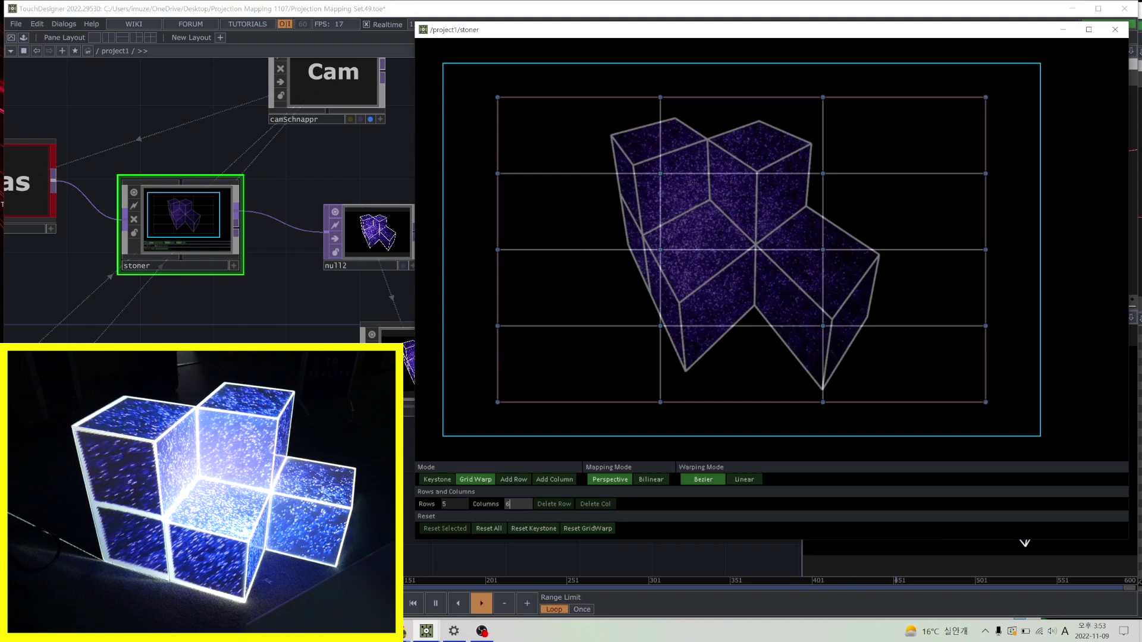
key("Return")
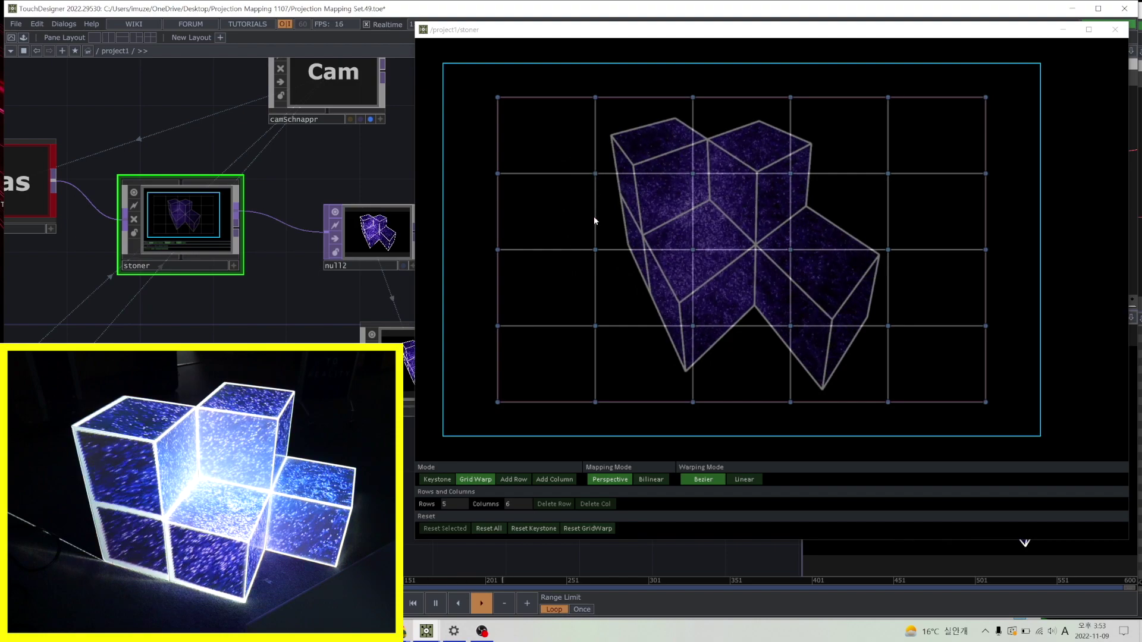
Nudge the upper three points of the warp grid's second column to fit the projected lines to the boxes' outer edge.
left_click(595, 173)
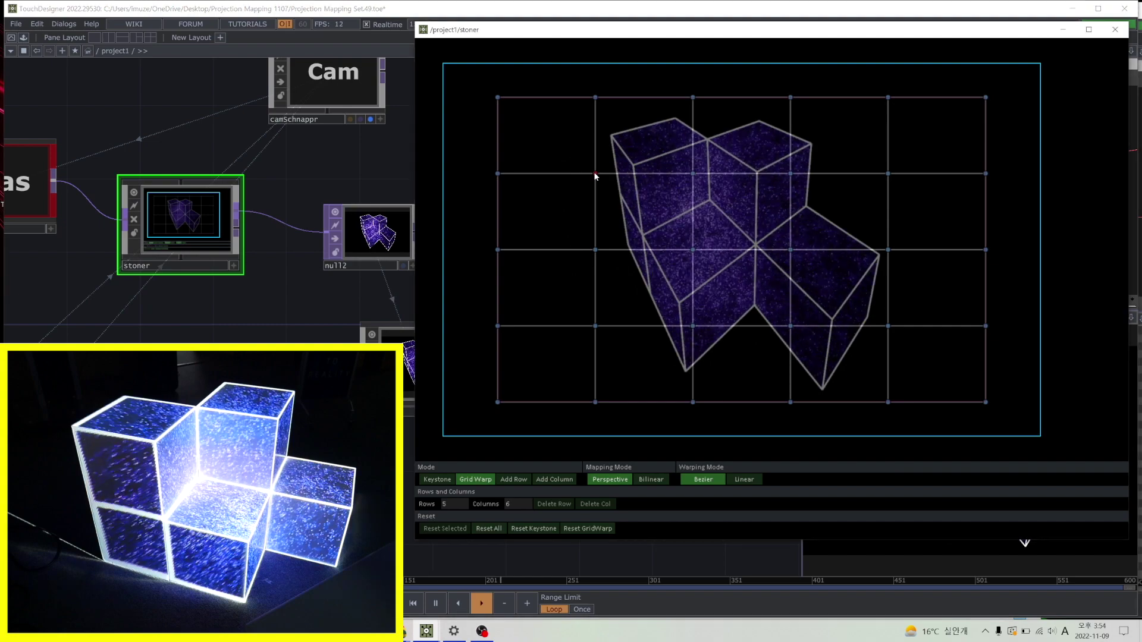
left_click_drag(594, 172, 595, 173)
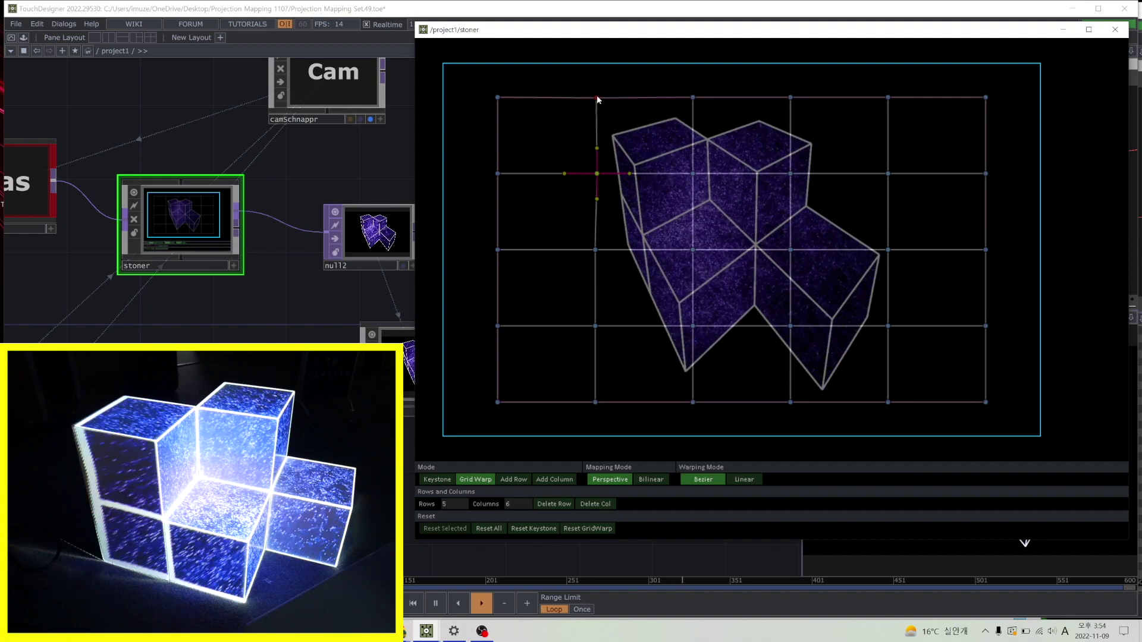
left_click(597, 97)
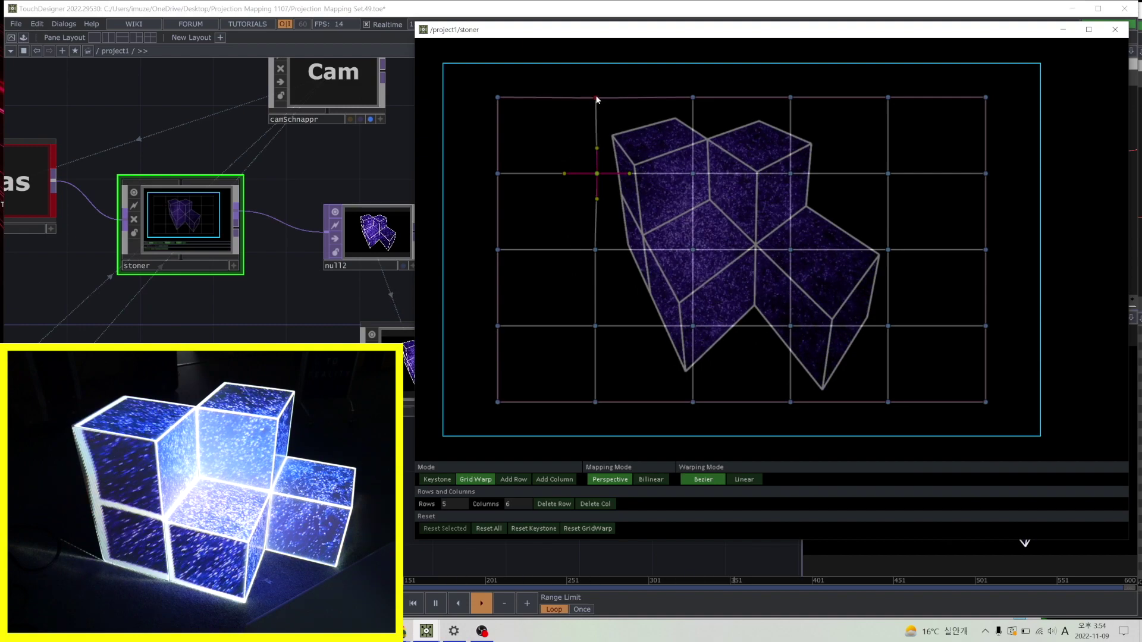
left_click(596, 173)
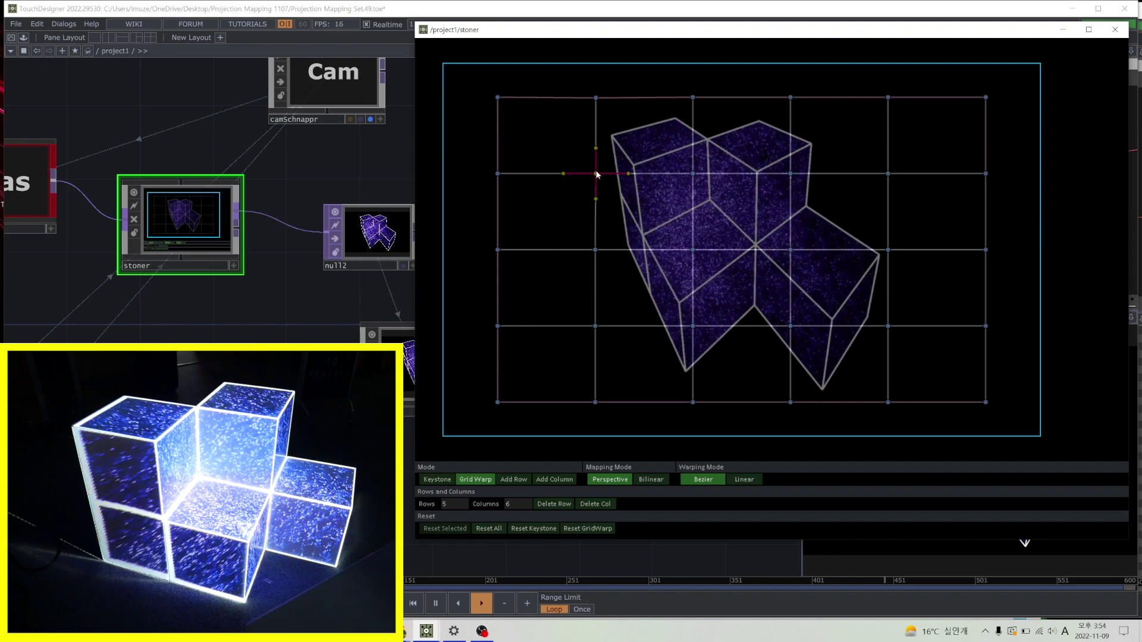
left_click_drag(597, 174, 597, 171)
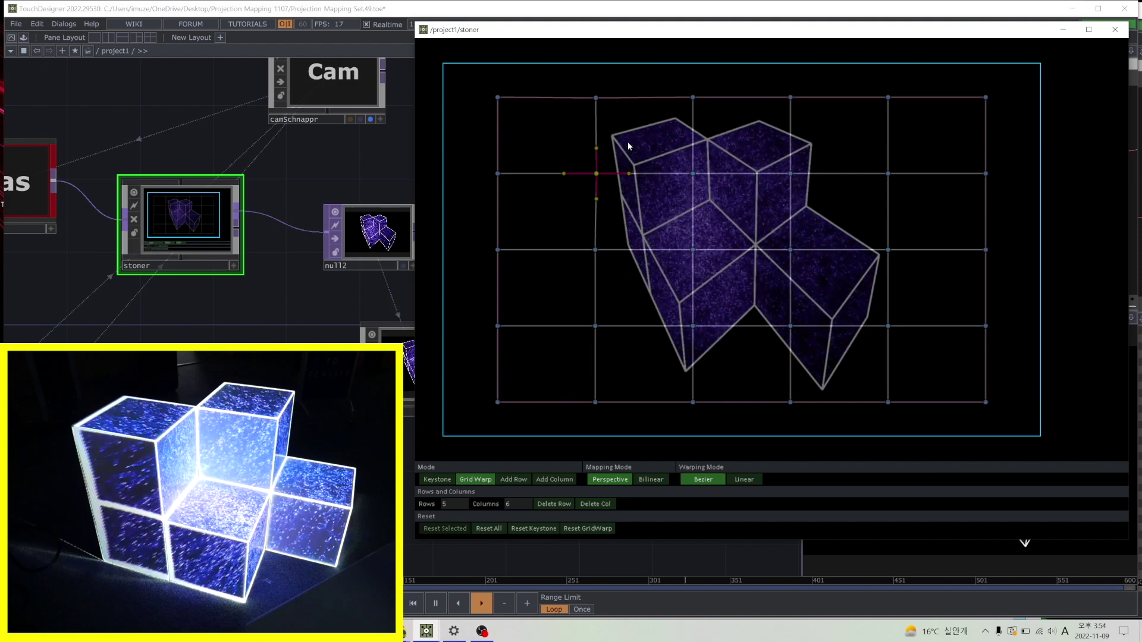
left_click(595, 250)
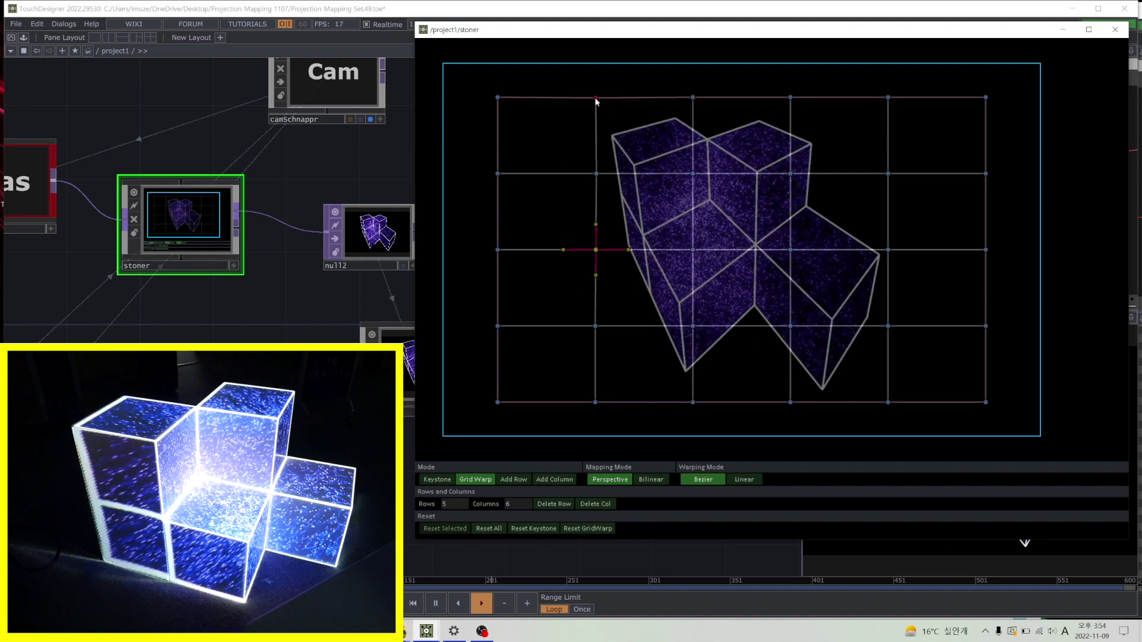
left_click_drag(596, 98, 598, 98)
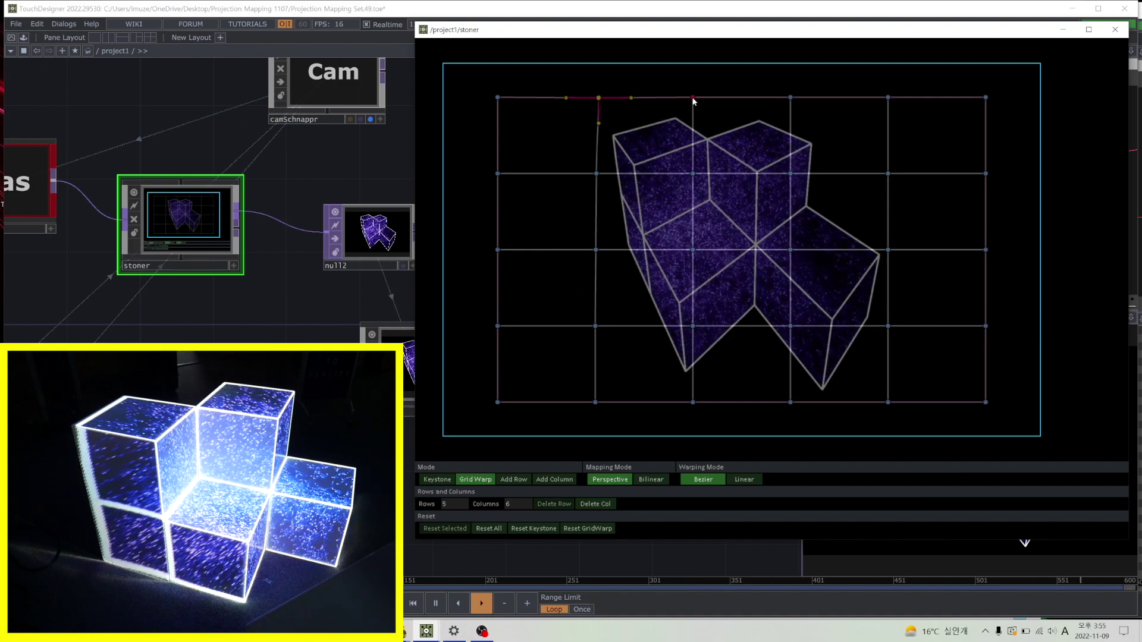
Nudge the top points of the warp grid's third and fifth columns and the fifth column's second point to fit the boxes' edges.
left_click_drag(694, 101, 695, 105)
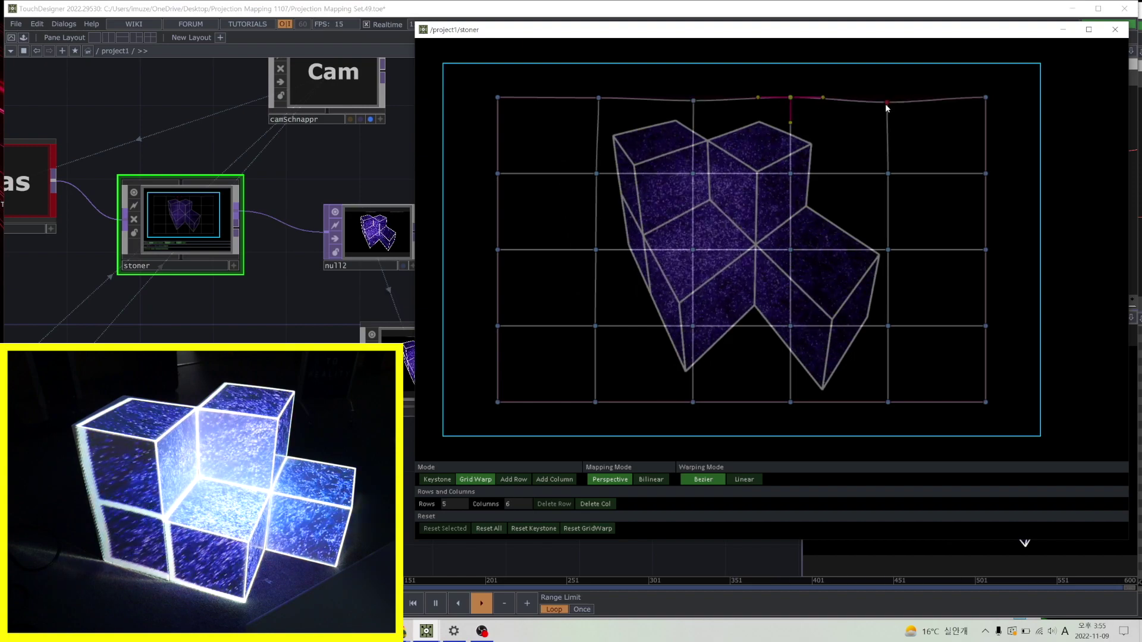
left_click_drag(886, 107, 890, 104)
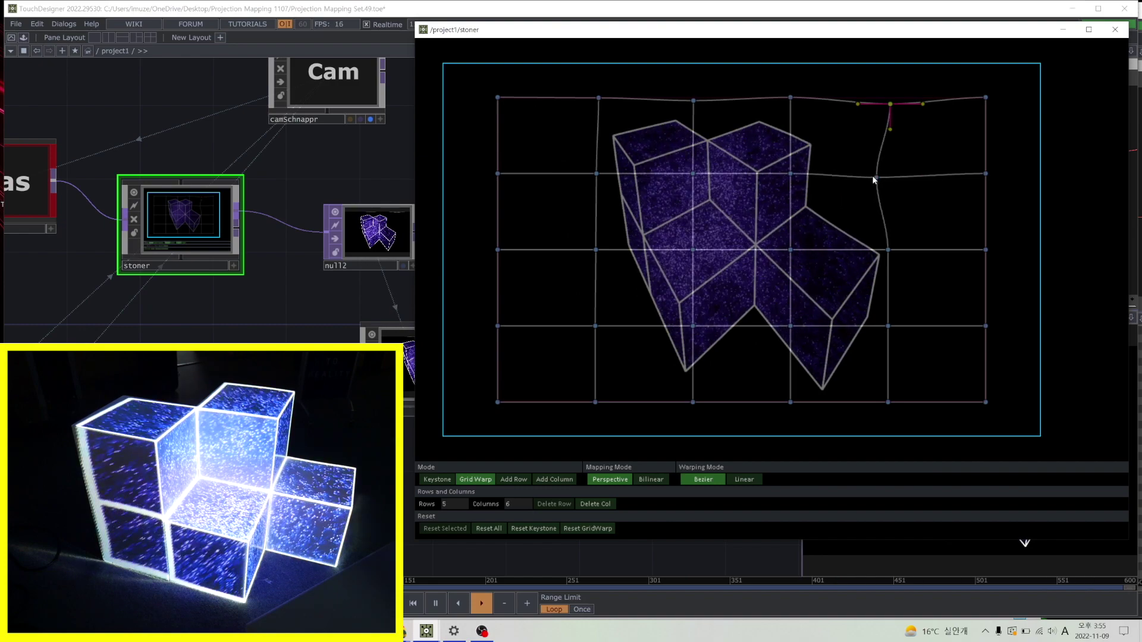
left_click(874, 178)
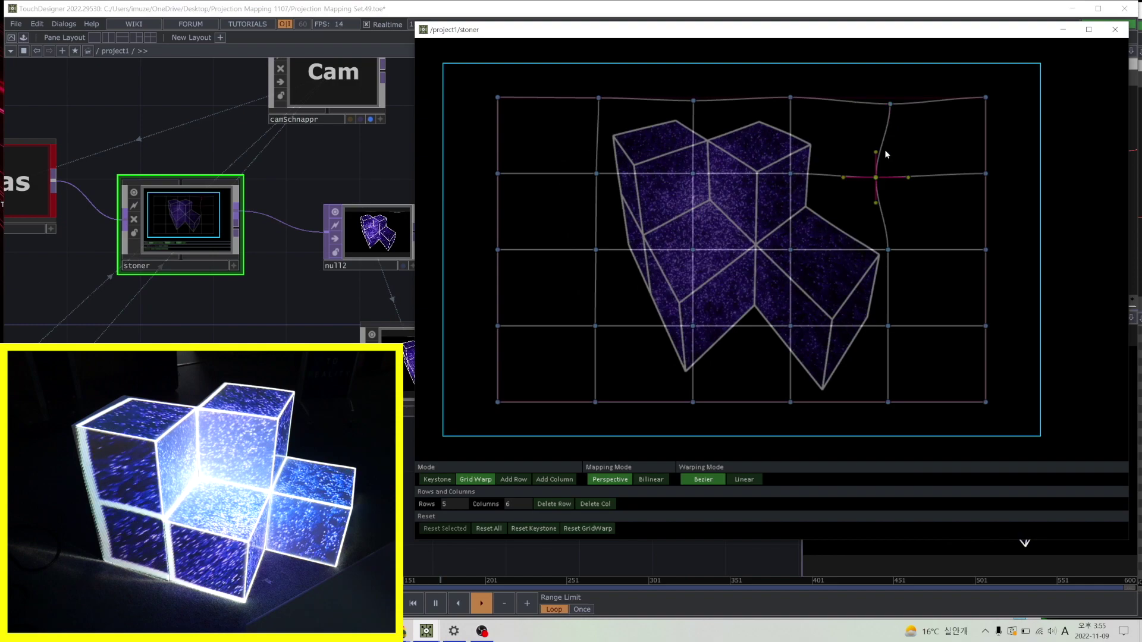
left_click(885, 105)
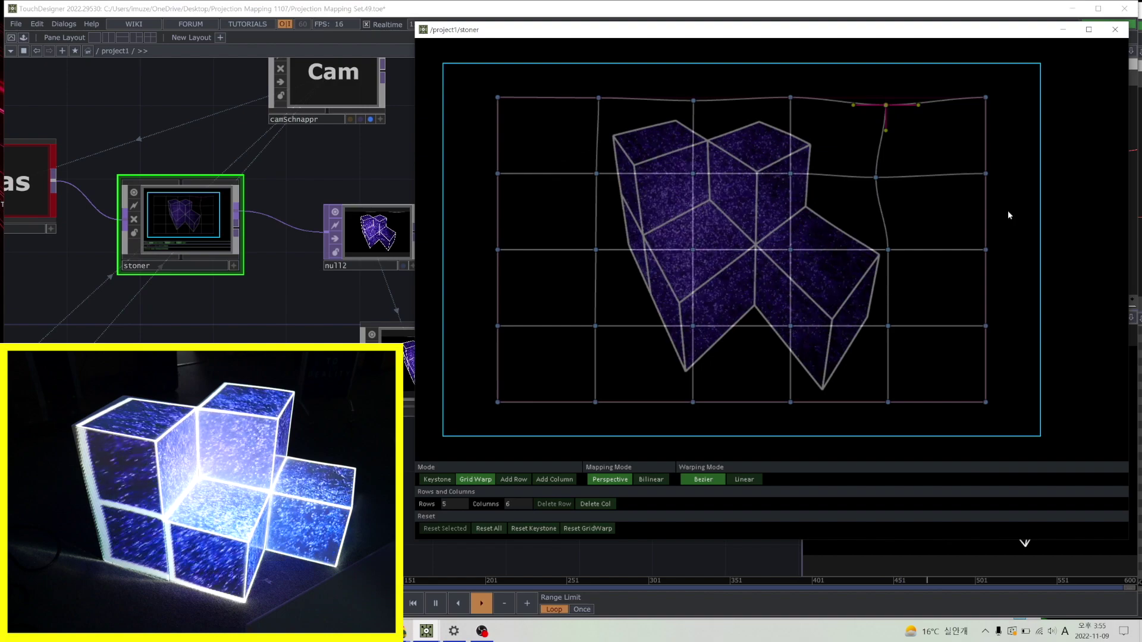
Nudge the fourth and third points of the warp grid's fifth column to align the projected lines with the lower box.
left_click(886, 325)
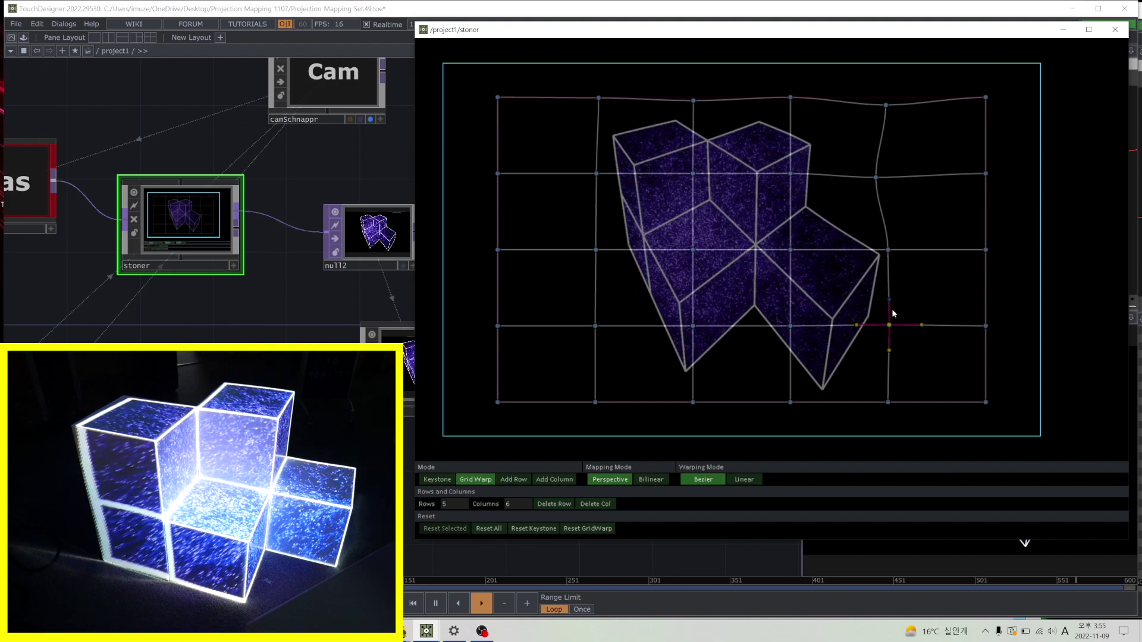
left_click(883, 325)
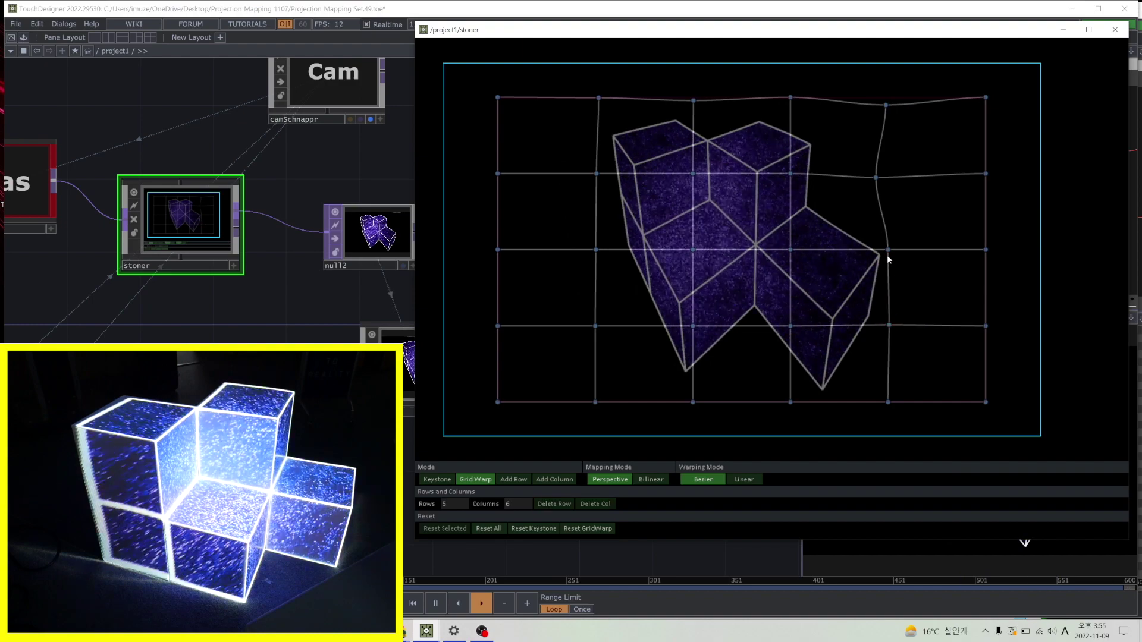
left_click_drag(887, 249, 884, 250)
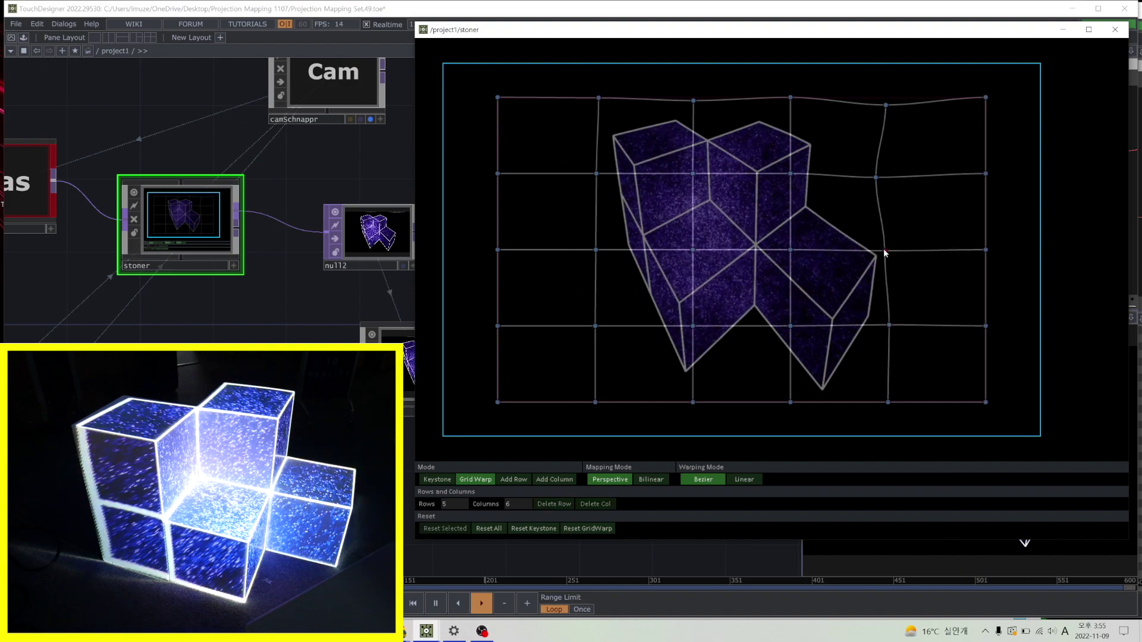
left_click(884, 253)
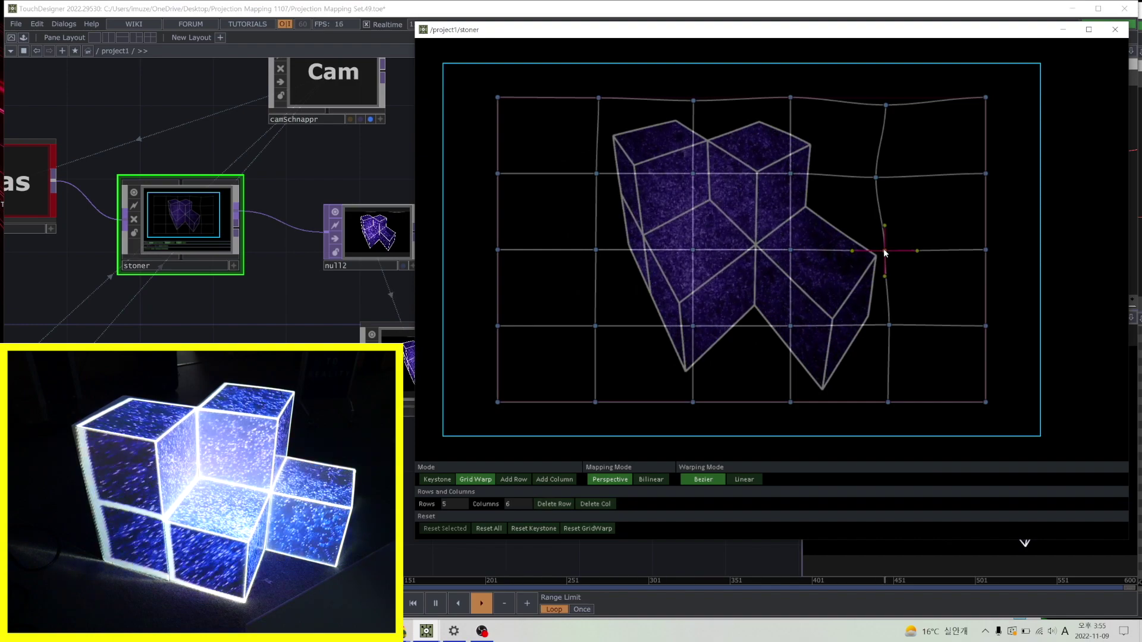
Save the project and close the stoner window.
key("ctrl+s")
left_click(1115, 29)
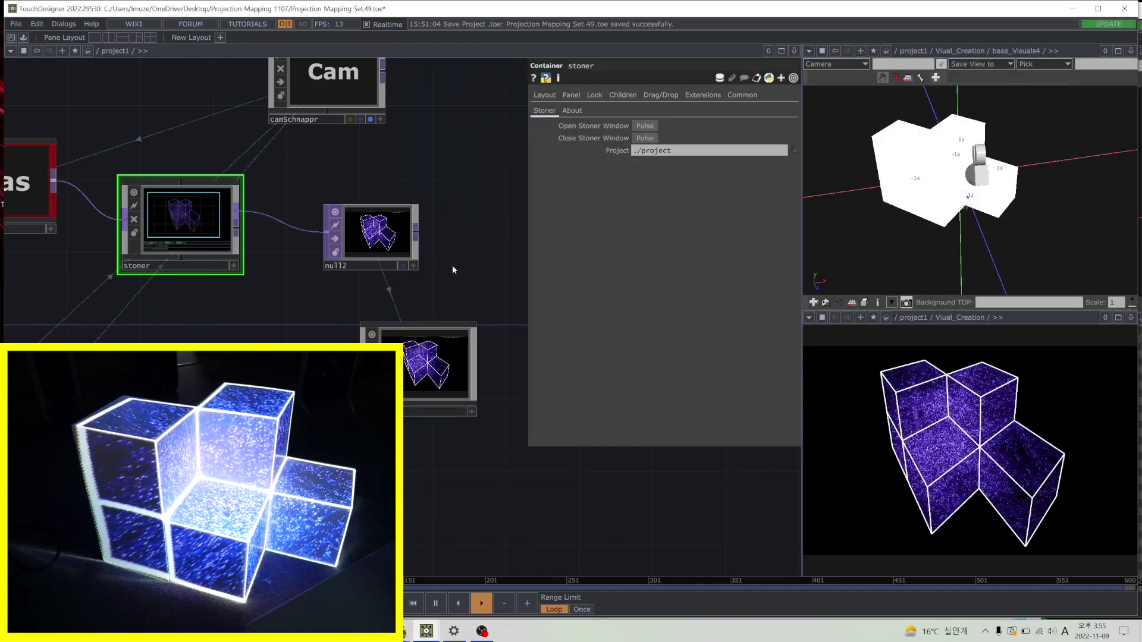
Wire Viual_Creation's output straight to null2, bypassing stoner, to compare the unwarped projection, and undo the connection.
left_click_drag(255, 261, 319, 245)
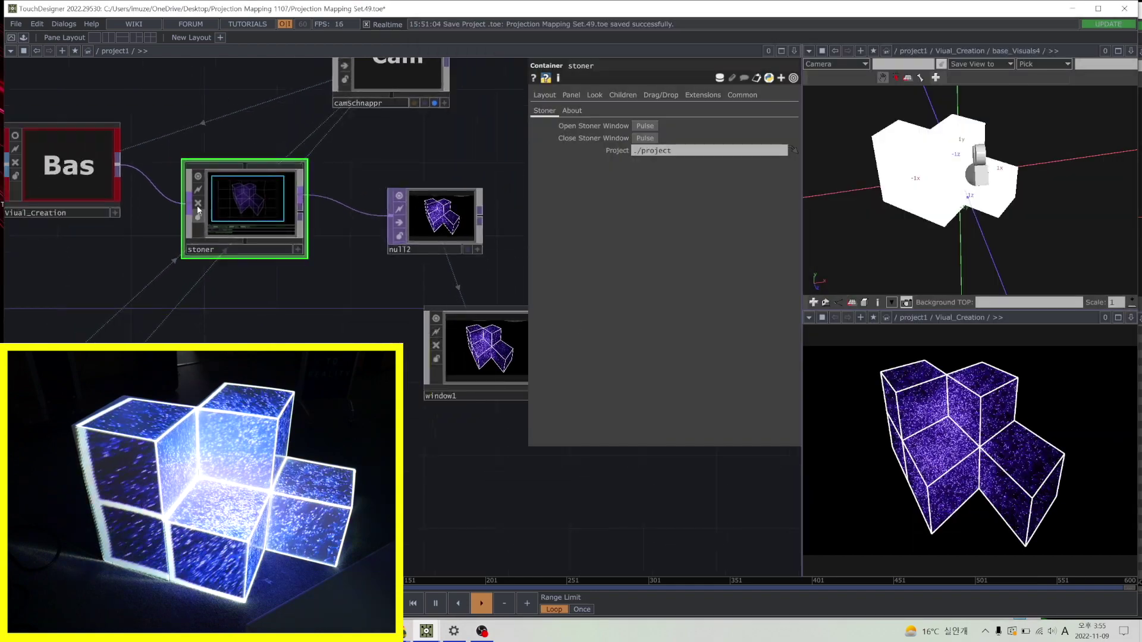
left_click(118, 165)
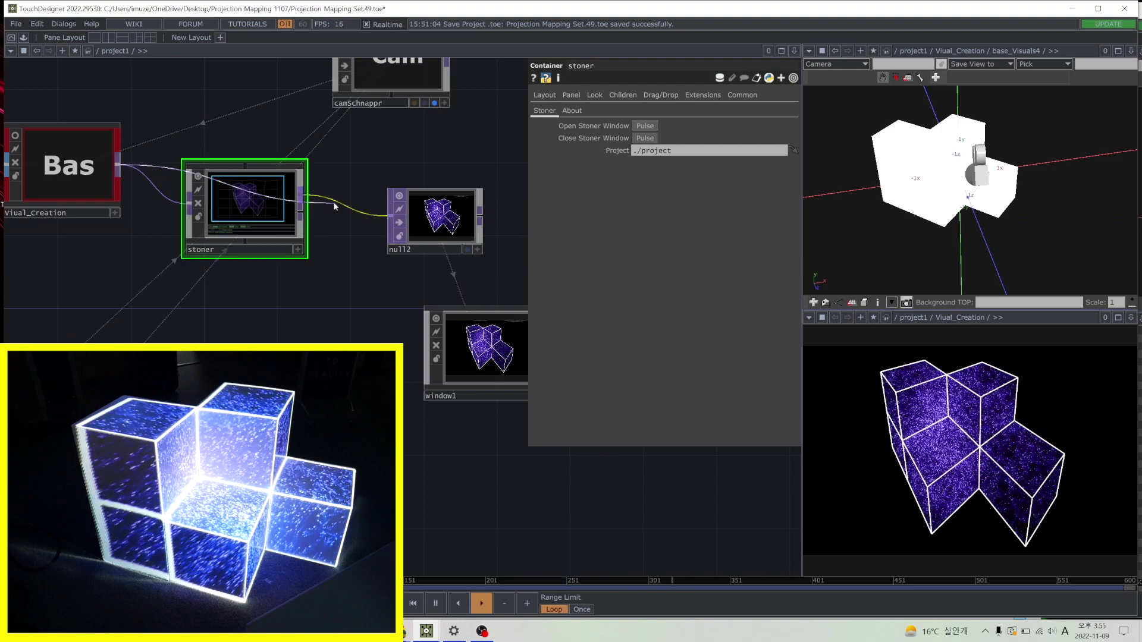
left_click(334, 202)
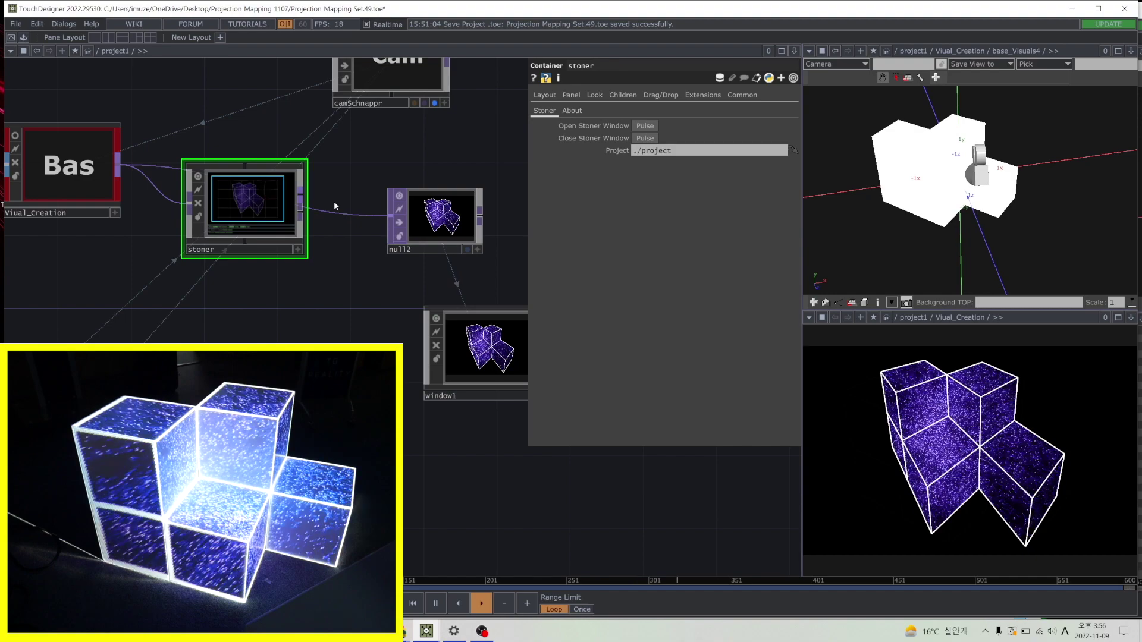
key("ctrl+z")
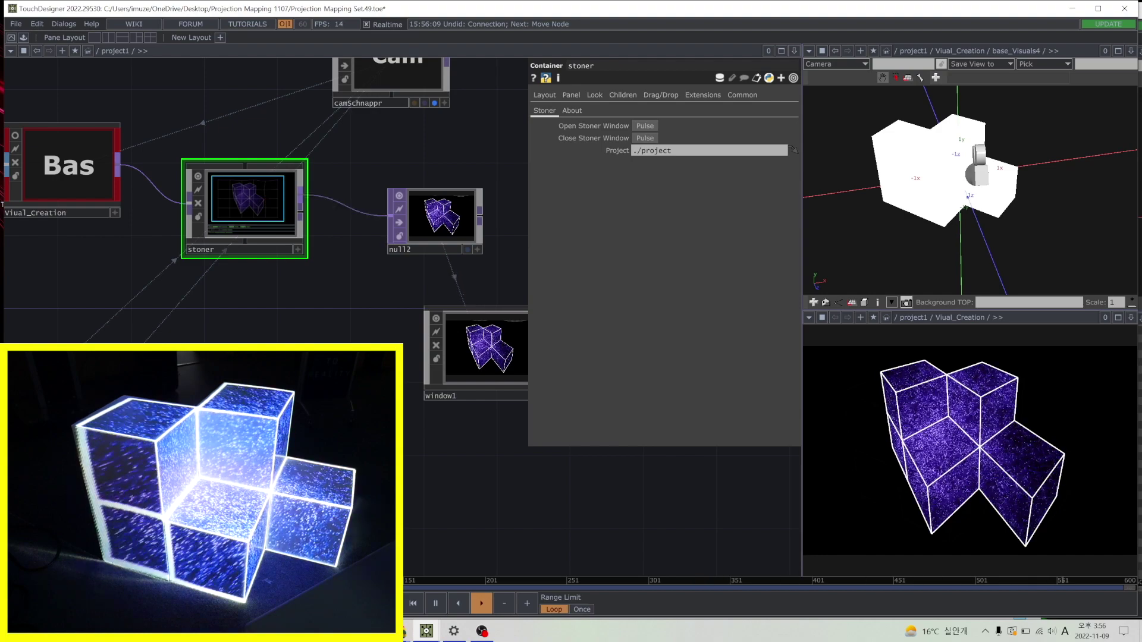
left_click_drag(330, 390, 274, 407)
scroll(275, 407, "down", 6)
scroll(275, 407, "up", 3)
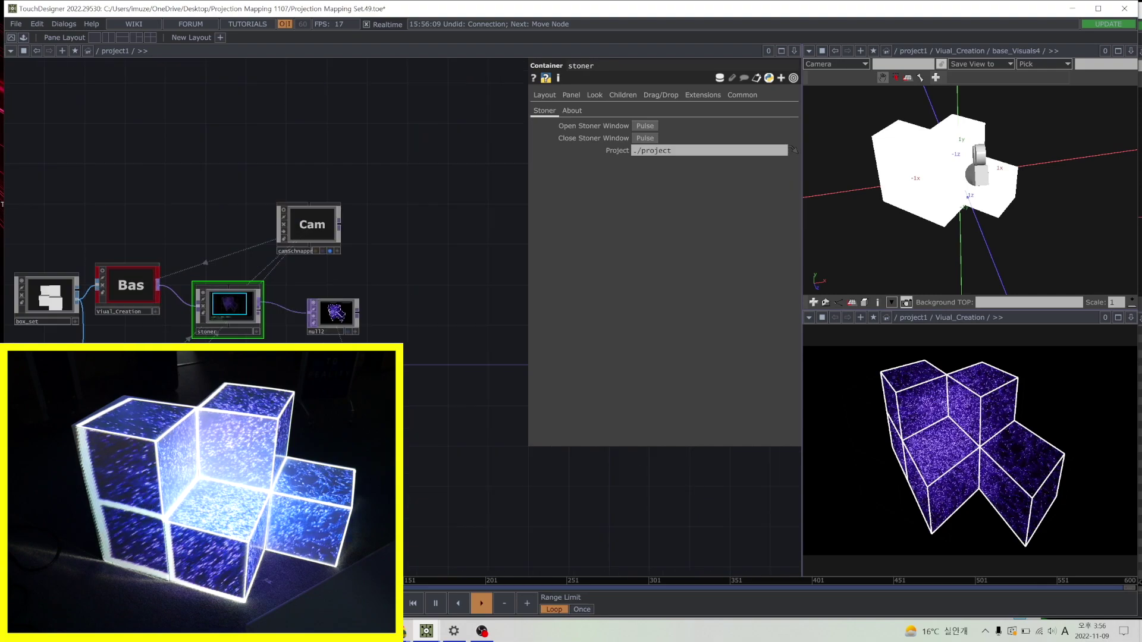
left_click(481, 631)
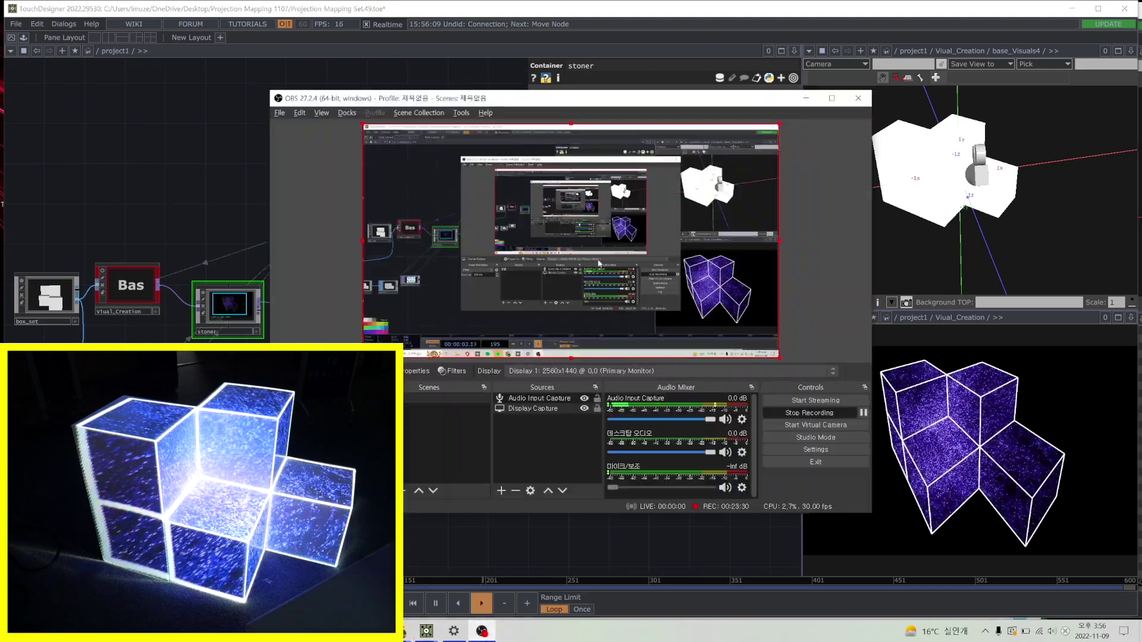